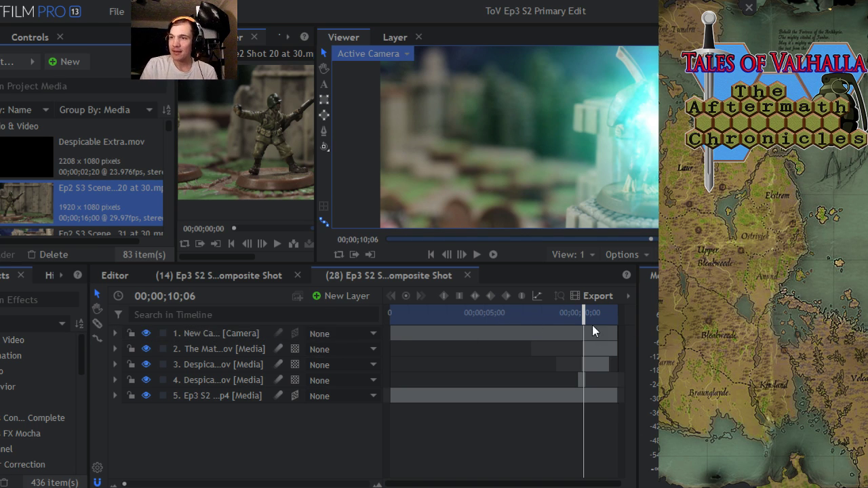
- Examine the teleport effect in composite shot (28) frame by frame, from 00;00;09;00 past 00;00;10;06
left_click_drag(583, 319, 560, 327)
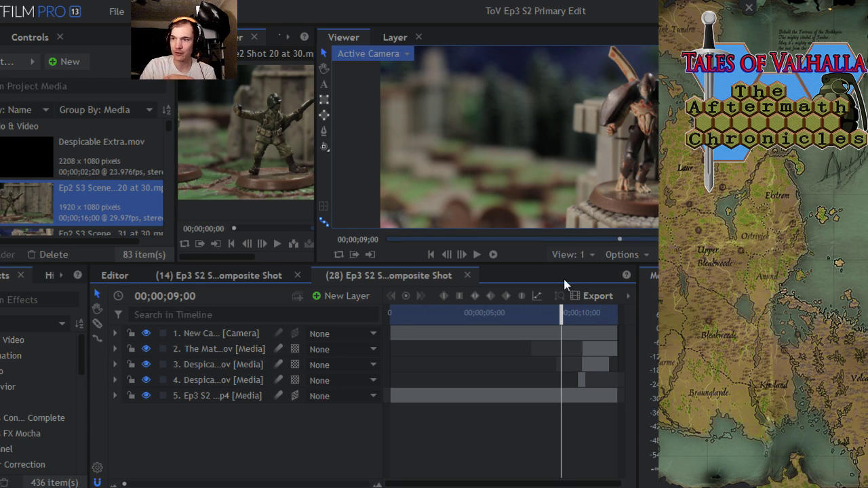
left_click_drag(562, 323, 581, 328)
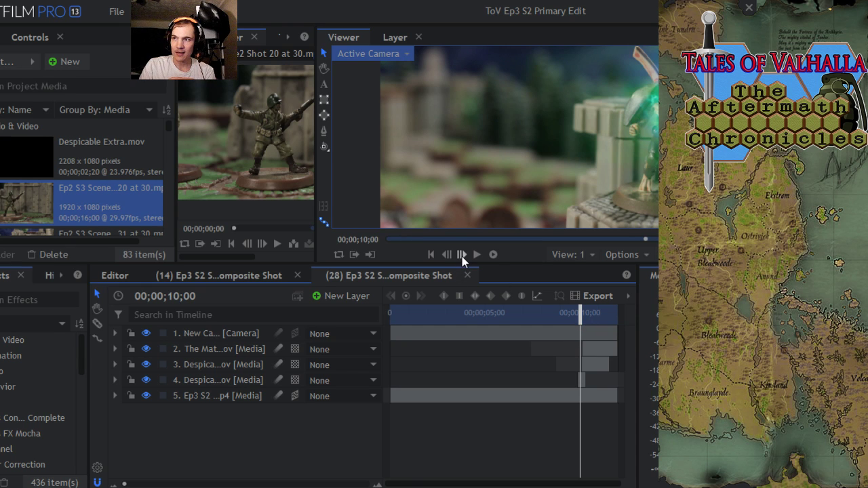
left_click(461, 256)
left_click(462, 256)
left_click(461, 256)
left_click(462, 256)
left_click(461, 256)
left_click(462, 256)
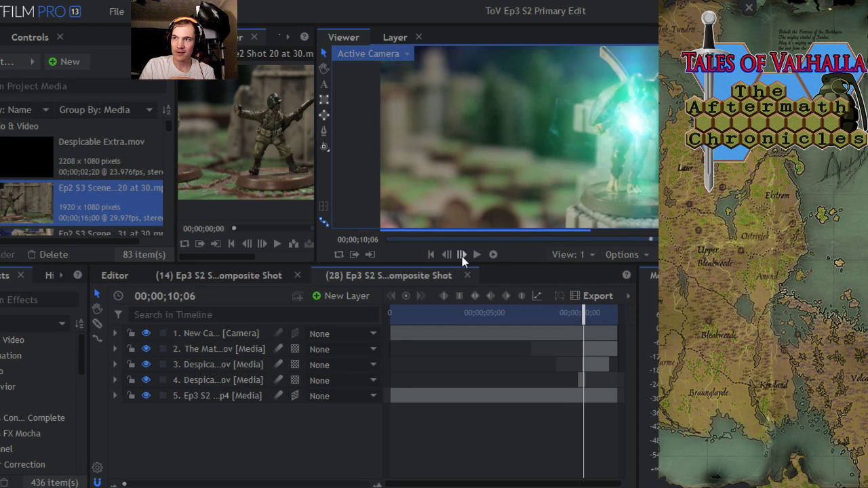
left_click(461, 256)
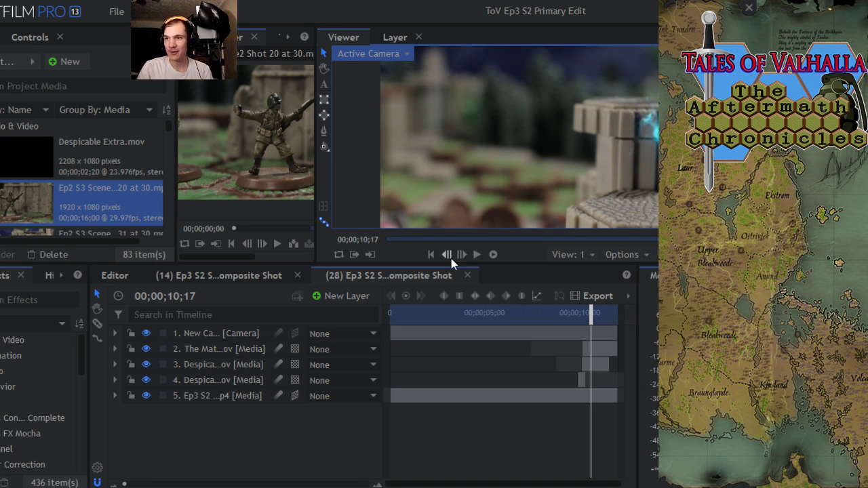
- Review the teleport effect in composite shot (28) backward frame by frame, from 00;00;10;17 to 00;00;09;27
left_click(450, 259)
left_click(450, 258)
left_click(450, 258)
left_click(450, 259)
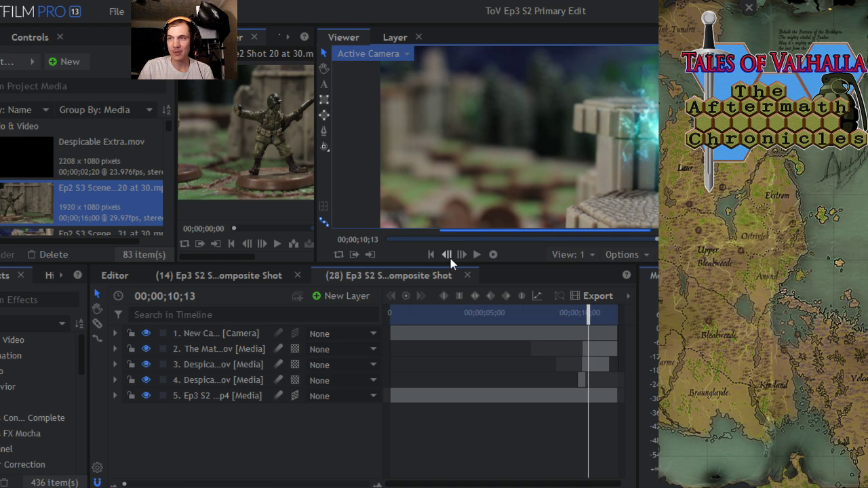
left_click(450, 258)
left_click(450, 258)
left_click(450, 258)
left_click(450, 258)
left_click(450, 259)
left_click(450, 259)
left_click(451, 258)
left_click(450, 258)
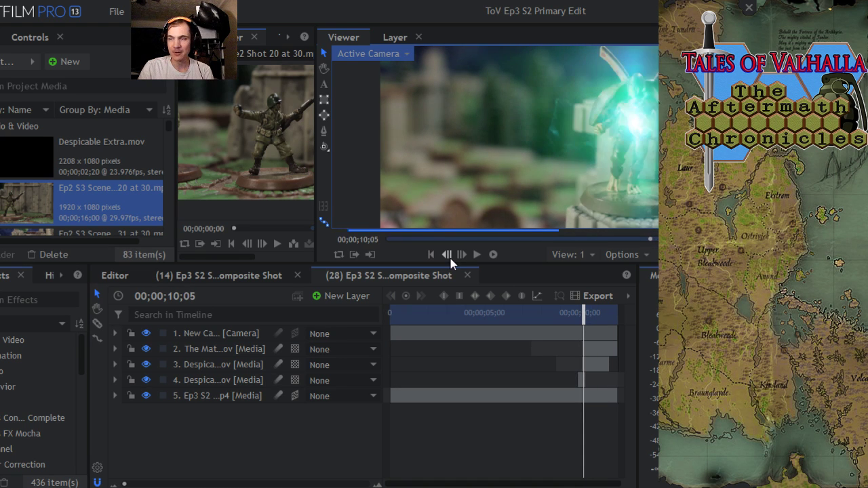
left_click(450, 258)
left_click(450, 258)
left_click(450, 259)
left_click(450, 258)
left_click(450, 259)
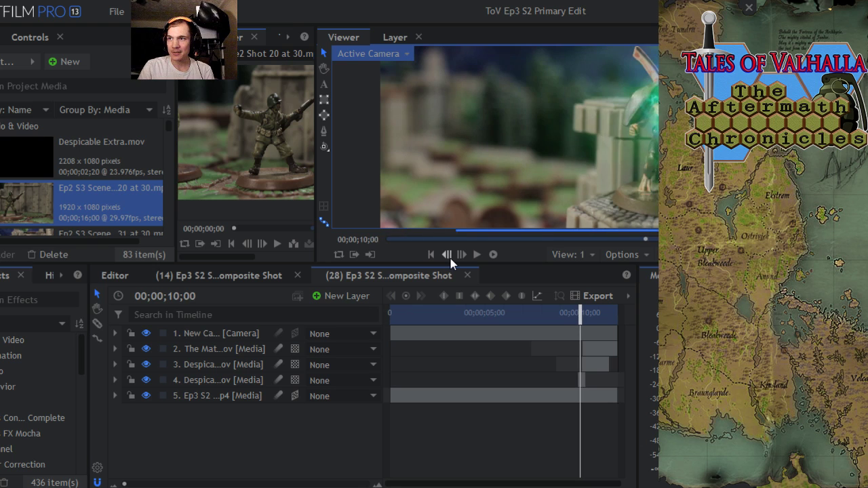
left_click(450, 259)
left_click(450, 258)
left_click(450, 258)
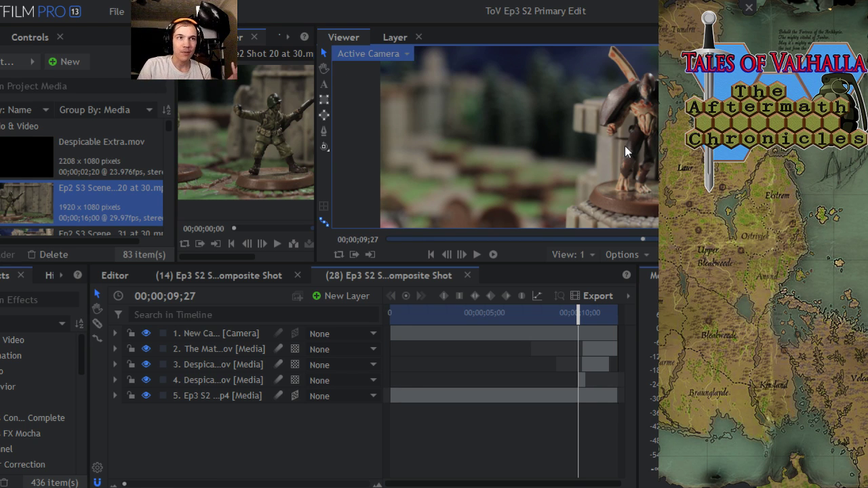
- Switch to the main Editor timeline and move the playhead into composite shot (25) at 00;04;19;17
left_click(116, 276)
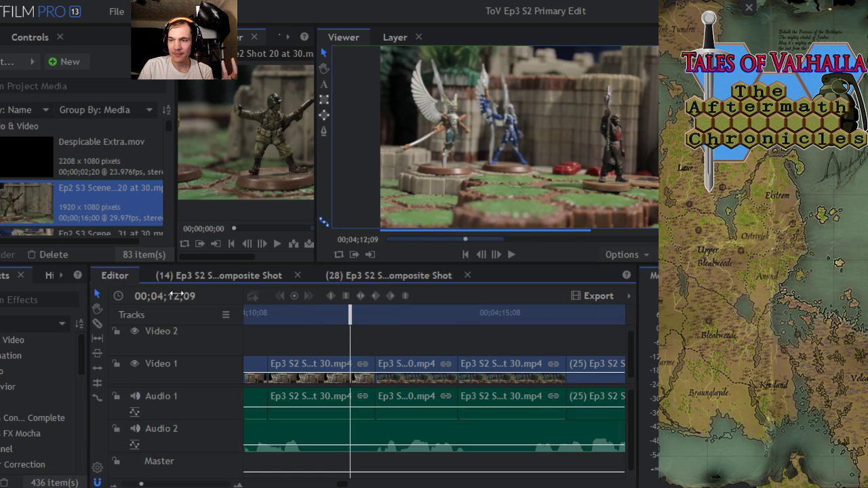
left_click_drag(142, 484, 126, 484)
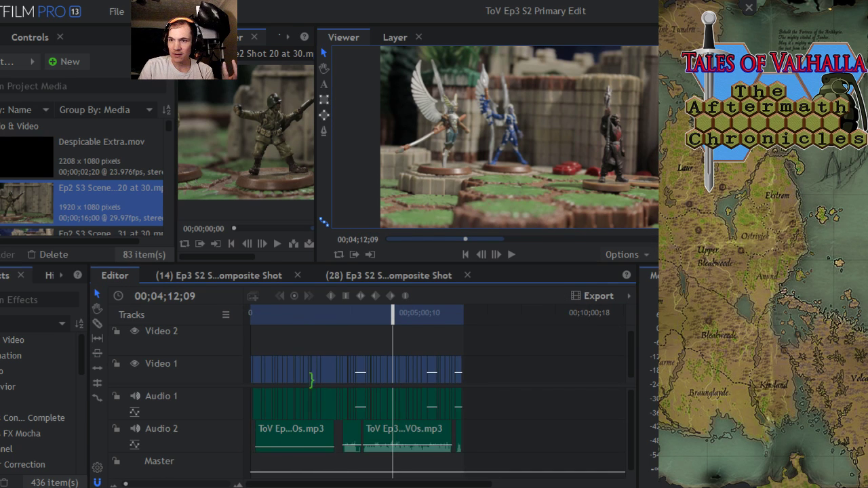
left_click(290, 318)
left_click_drag(290, 318, 372, 320)
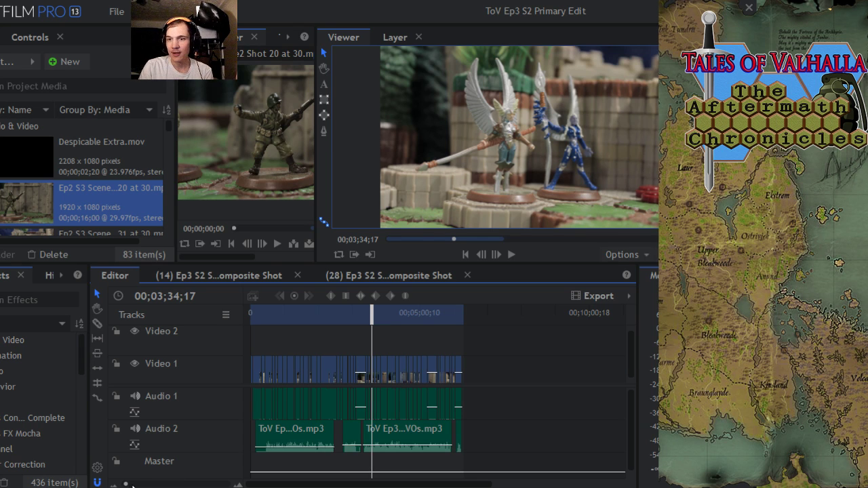
left_click_drag(129, 484, 134, 484)
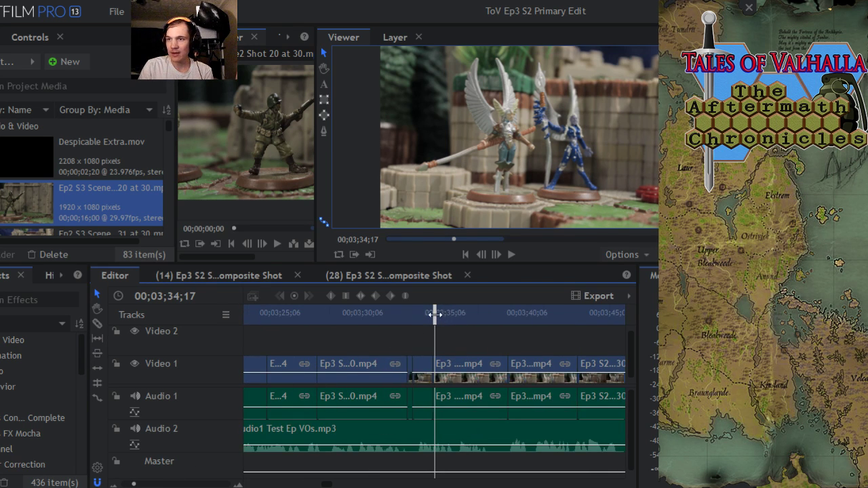
left_click_drag(436, 314, 575, 337)
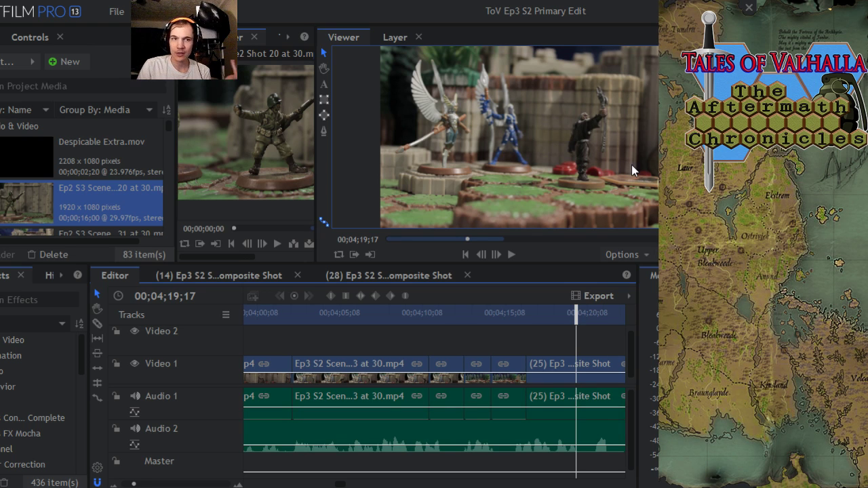
- Examine the energy beam effect in composite shot (25) frame by frame, from 00;04;19;17 past 00;04;20;24
left_click(496, 257)
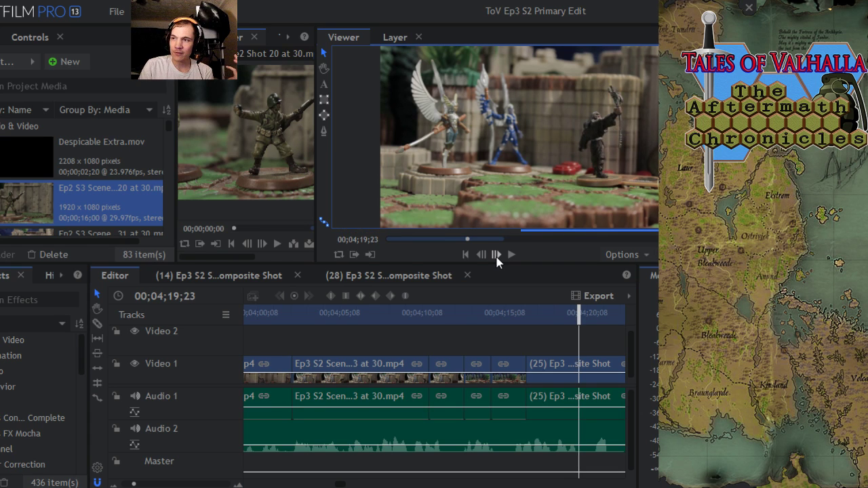
left_click_drag(575, 313, 580, 313)
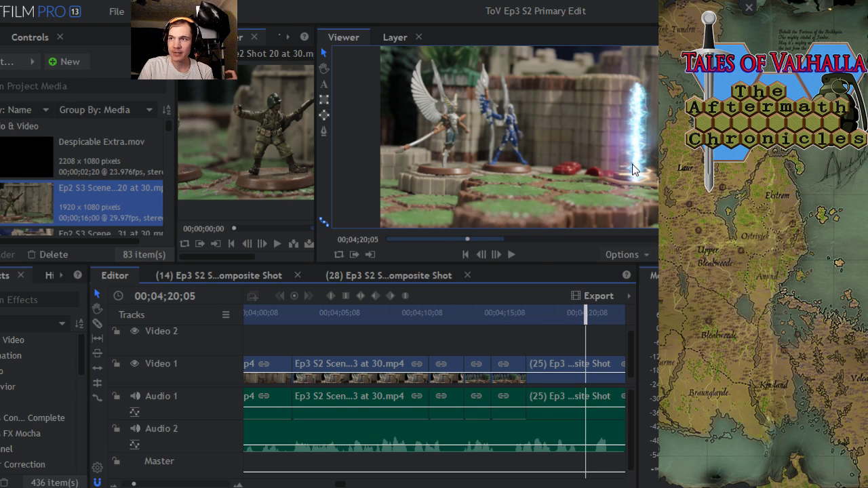
left_click(495, 253)
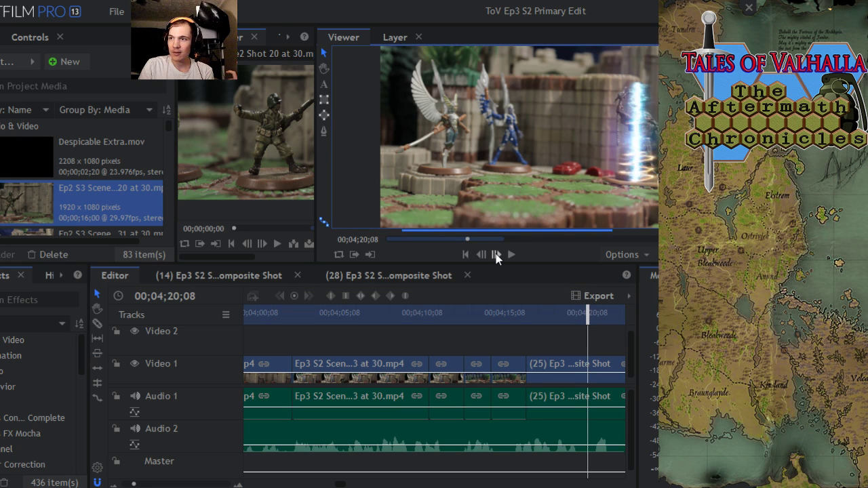
left_click(496, 253)
left_click(496, 254)
left_click(495, 253)
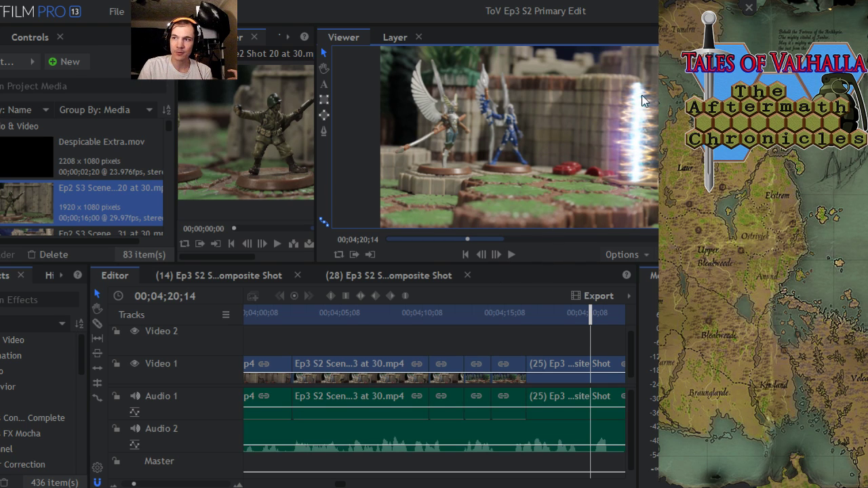
left_click(497, 256)
left_click(497, 255)
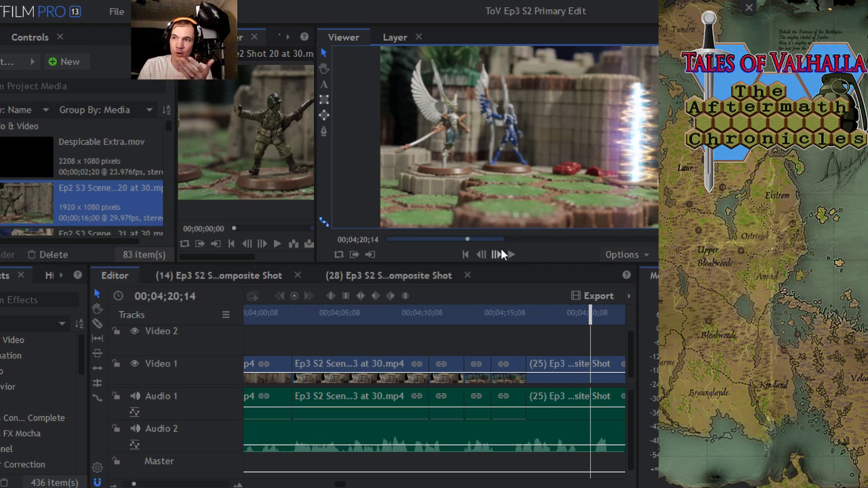
left_click(495, 254)
left_click(495, 254)
left_click(495, 254)
left_click(495, 254)
left_click(495, 254)
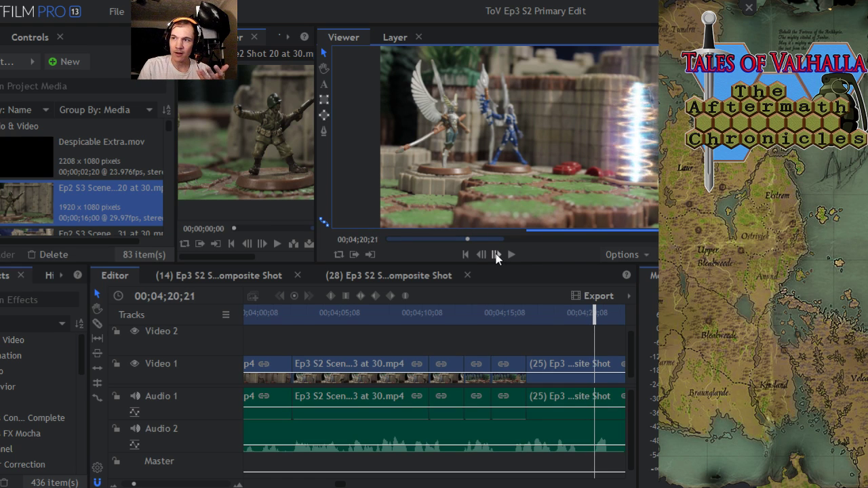
left_click(496, 254)
left_click(495, 254)
left_click(495, 254)
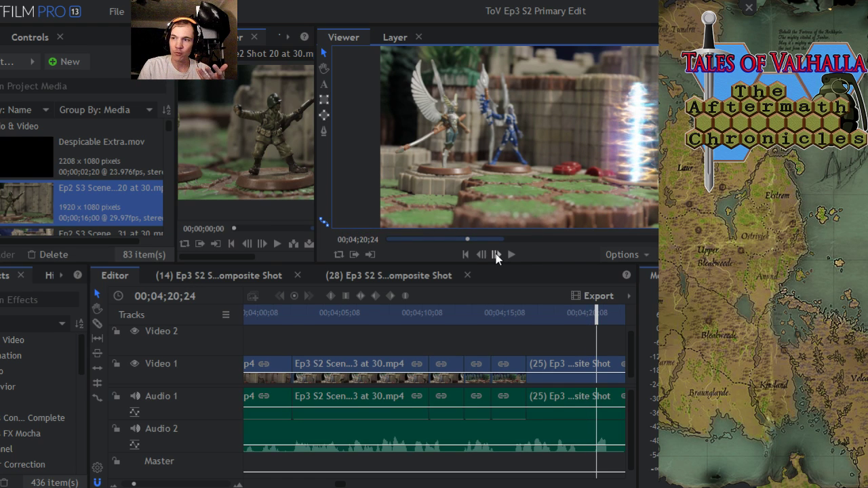
left_click(495, 254)
left_click(496, 253)
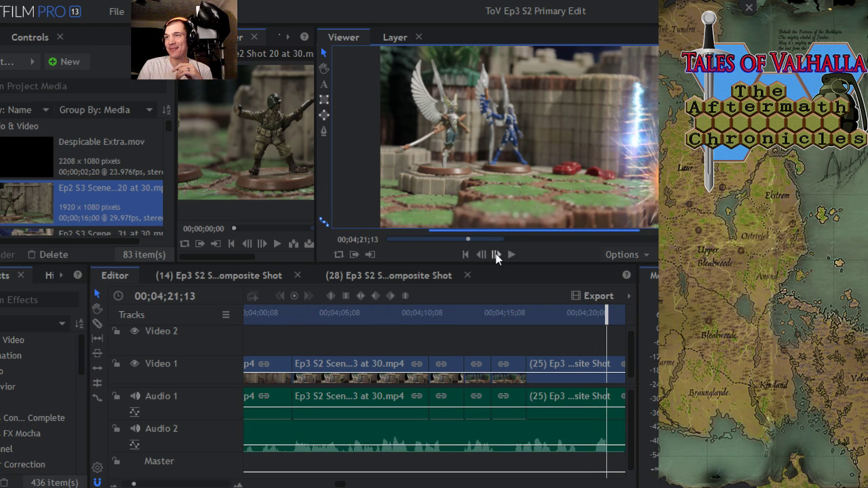
- Compare the frames where the energy beam collapses, moving back and forth between 00;04;21;05 and 00;04;21;17 and ending at 00;04;21;07
left_click(496, 255)
left_click(481, 255)
left_click(481, 254)
left_click(481, 255)
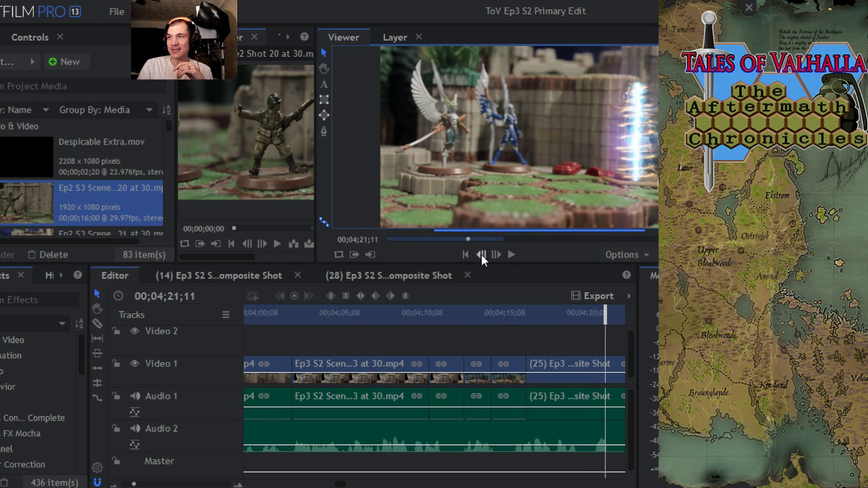
left_click(493, 255)
left_click(493, 255)
left_click(493, 255)
left_click(493, 255)
left_click(492, 255)
left_click(493, 254)
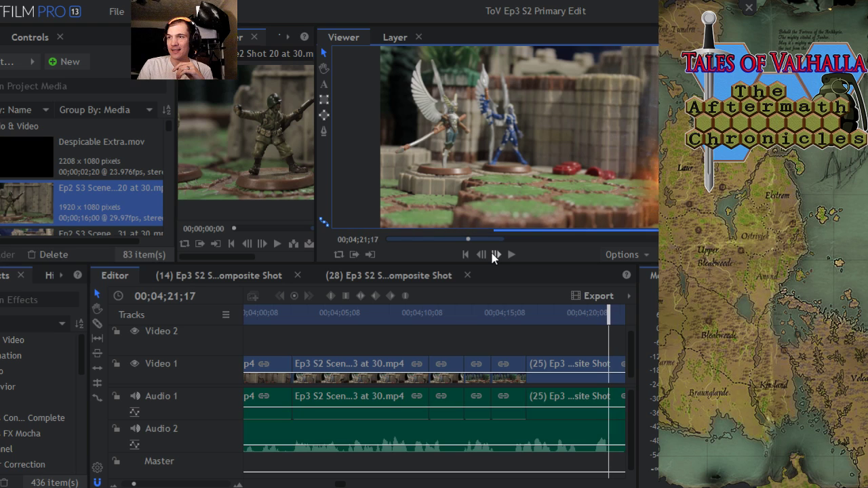
left_click(481, 254)
left_click(480, 254)
left_click(481, 254)
left_click(481, 254)
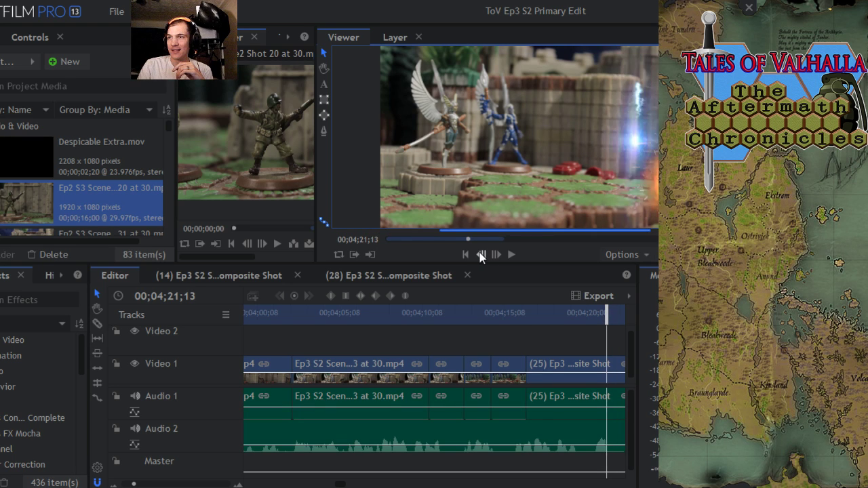
left_click(481, 254)
left_click(480, 254)
left_click(481, 254)
left_click(480, 254)
left_click(480, 254)
left_click(481, 254)
left_click(481, 254)
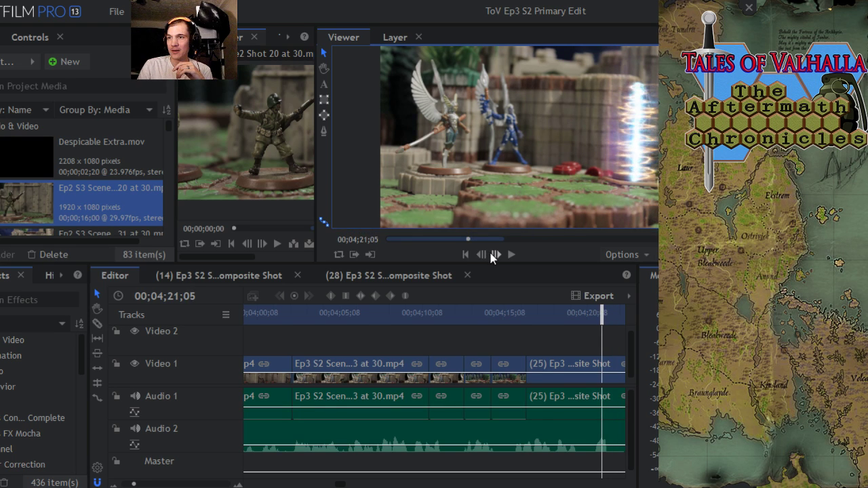
left_click(494, 255)
left_click(494, 255)
left_click(494, 255)
left_click(494, 255)
left_click(494, 255)
left_click(494, 255)
left_click(494, 255)
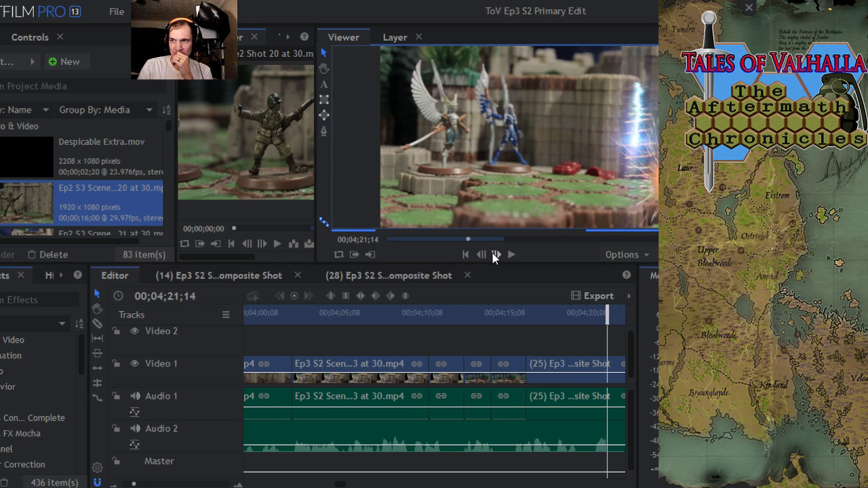
left_click(494, 255)
left_click(495, 254)
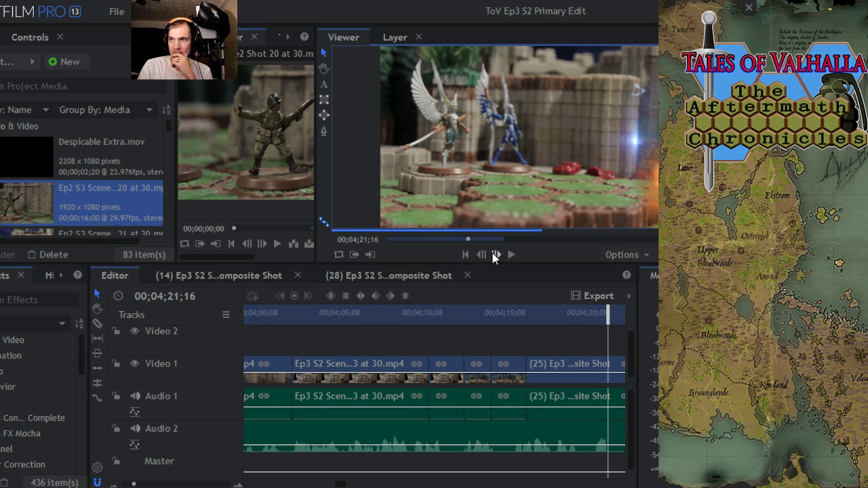
left_click(494, 255)
left_click(494, 254)
left_click(482, 254)
left_click(482, 254)
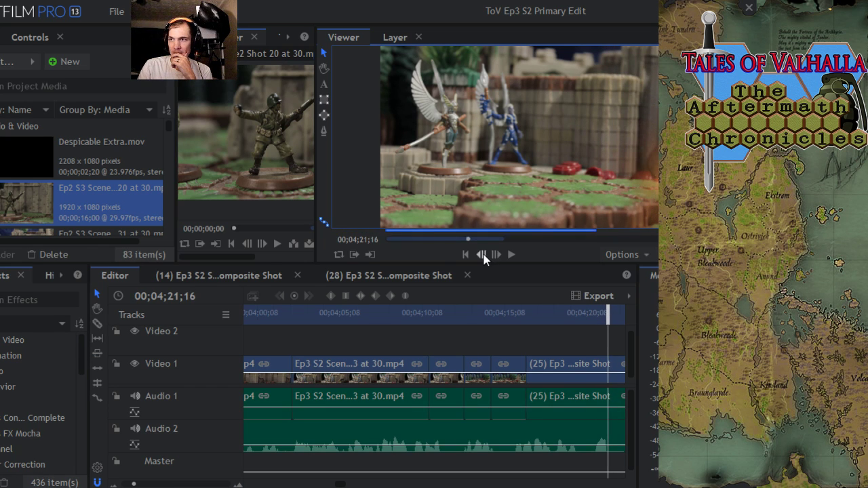
left_click(482, 254)
left_click(482, 254)
left_click(482, 254)
left_click(482, 254)
left_click(482, 254)
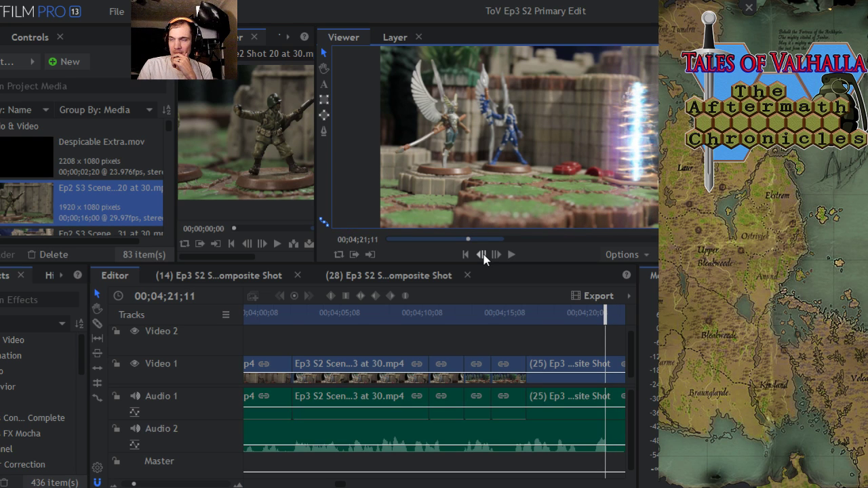
left_click(482, 254)
left_click(482, 254)
left_click(482, 254)
left_click(482, 255)
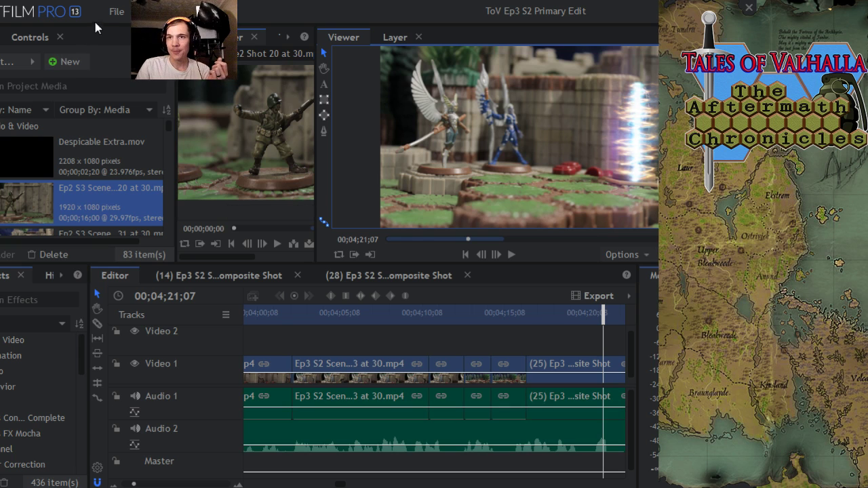
- Save the ToV Ep3 S2 Primary Edit project
left_click(115, 12)
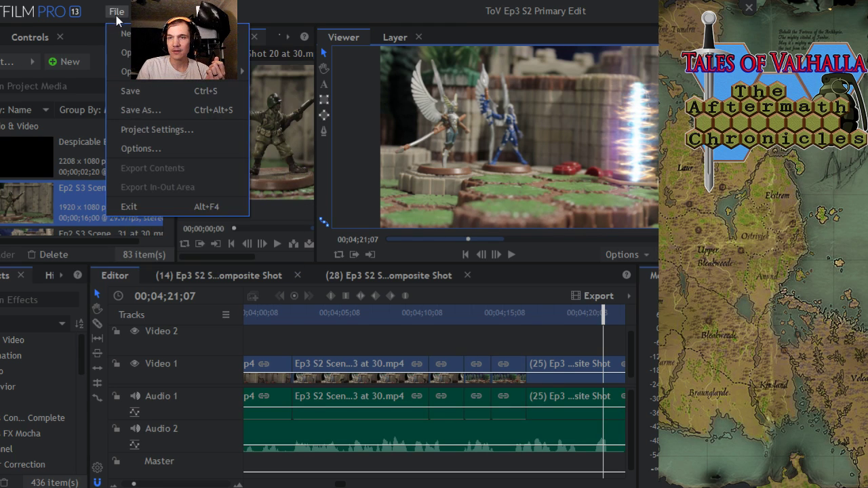
mouse_move(210, 72)
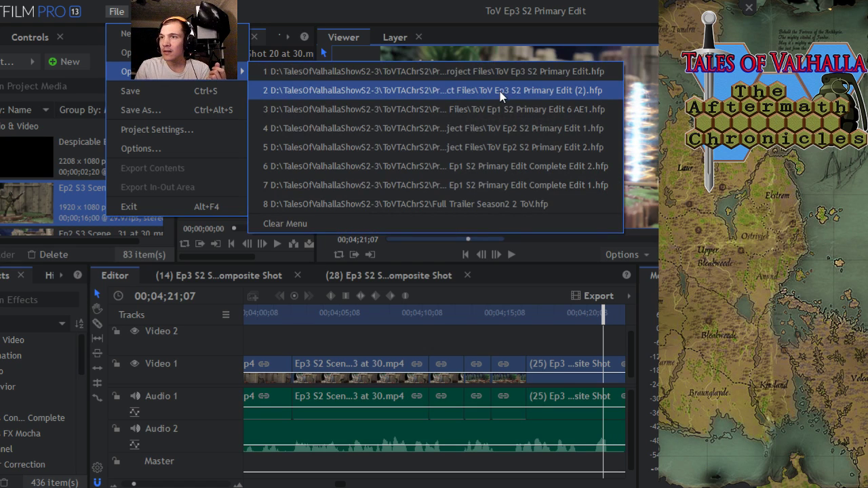
left_click(404, 15)
left_click(116, 12)
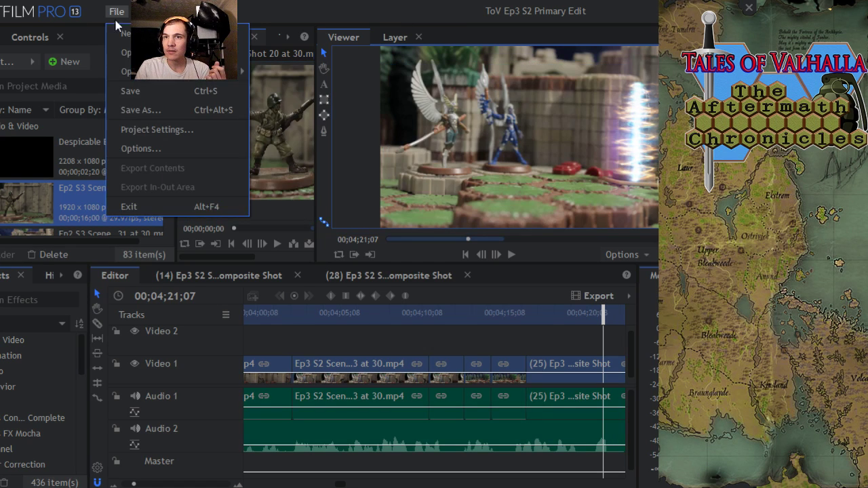
left_click(123, 89)
- Open the recent project ToV Ep3 S2 Primary Edit (2).hfp
left_click(119, 15)
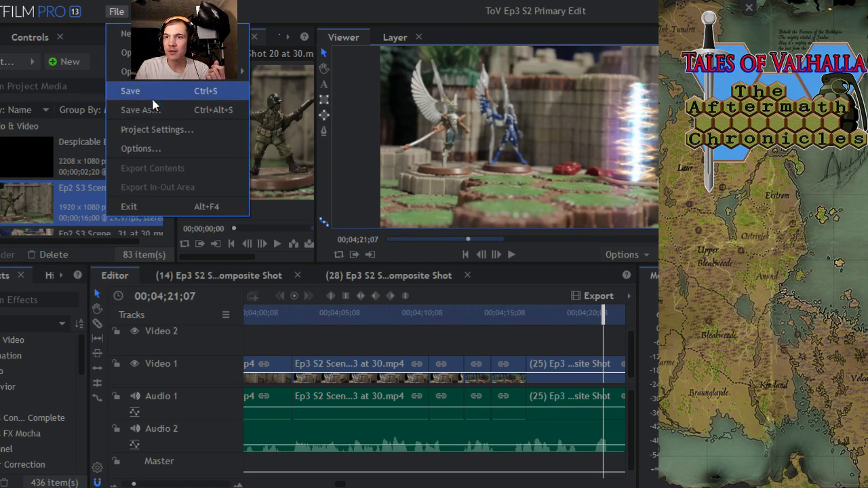
mouse_move(204, 71)
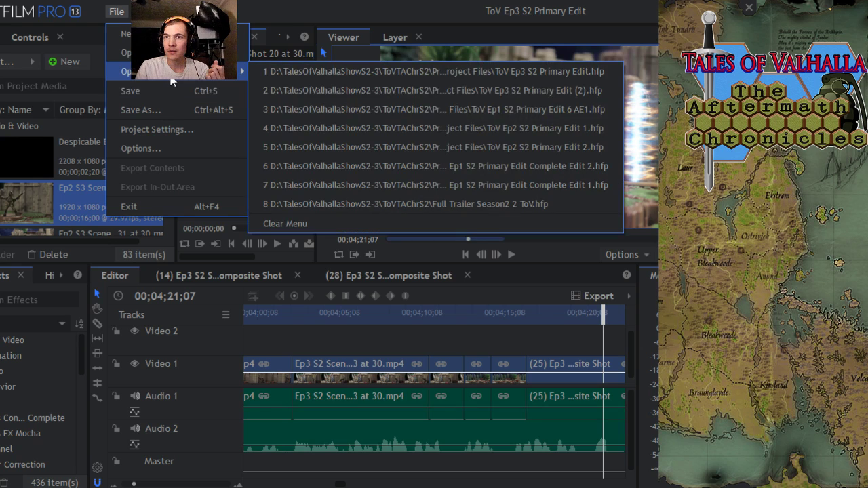
left_click(492, 93)
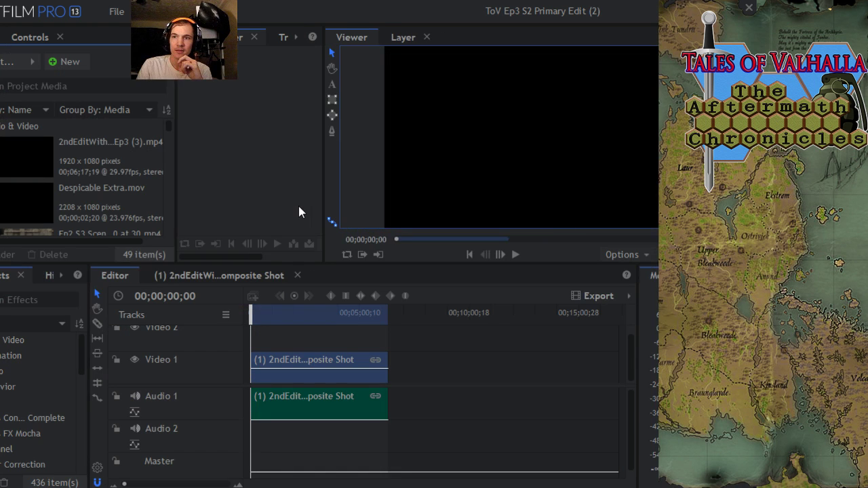
- Open the (1) 2ndEdit composite shot's timeline and move the playhead to the Galactic.mov layer at 00;02;47;07
left_click_drag(252, 318, 269, 316)
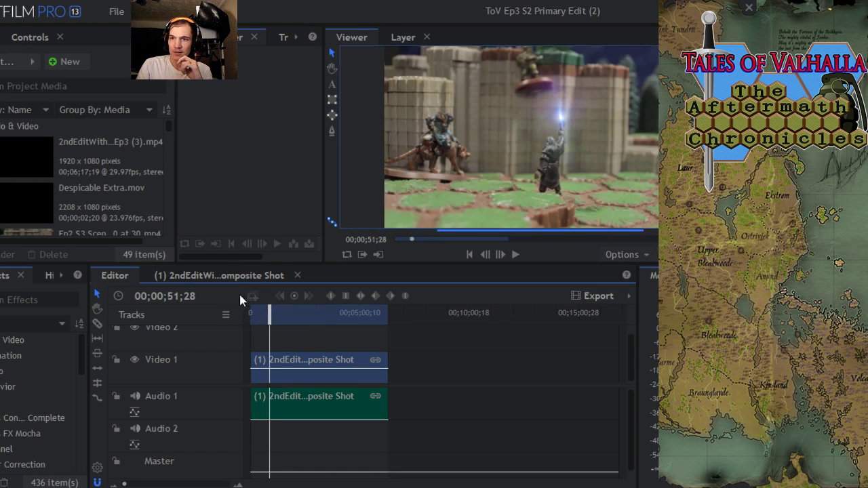
left_click(207, 276)
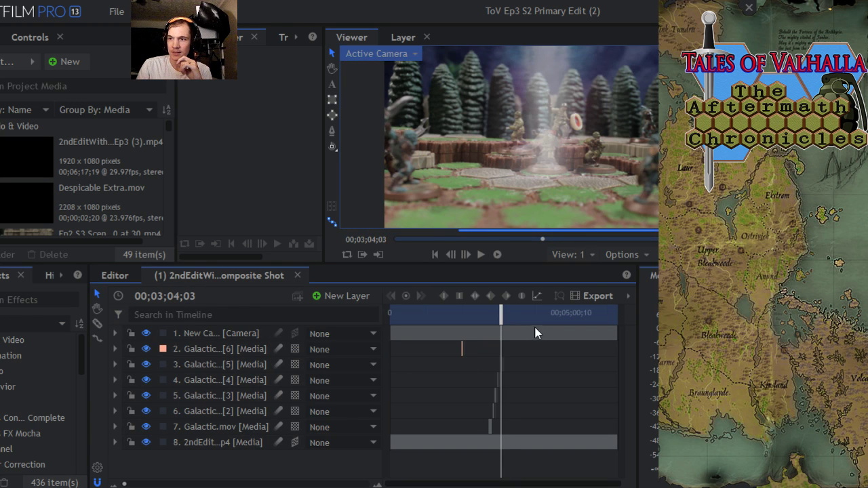
left_click_drag(499, 314, 490, 315)
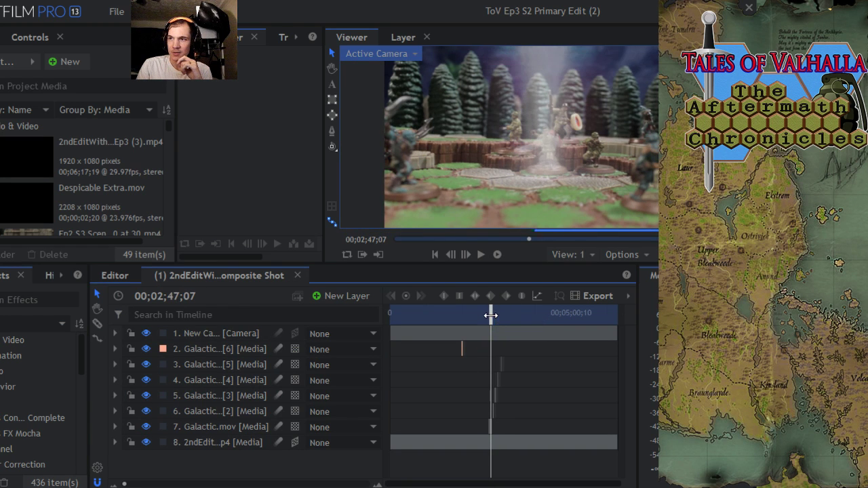
left_click_drag(137, 484, 132, 483)
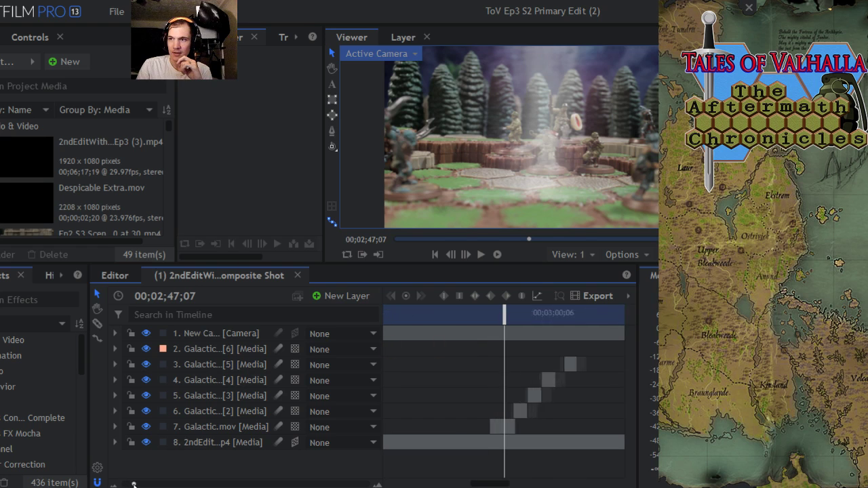
scroll(459, 355, "up", 2)
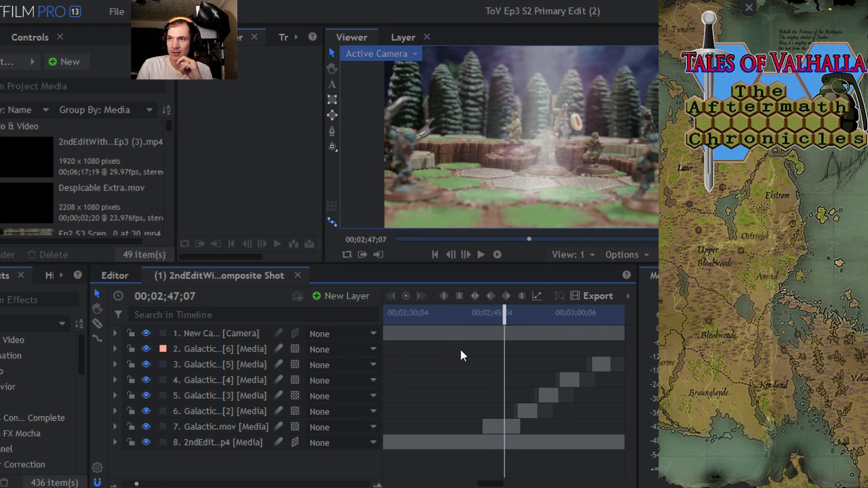
- Examine the light beam over the Galactic layers between 00;02;45;16 and 00;02;51;21, ending at 00;02;46;22
mouse_move(502, 324)
left_mouse_down()
mouse_move(480, 327)
mouse_move(492, 326)
left_mouse_up()
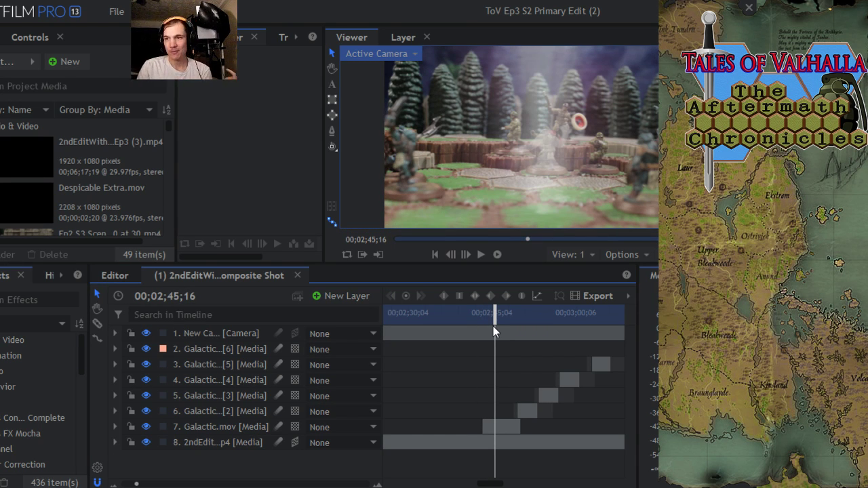
left_click_drag(499, 309, 534, 314)
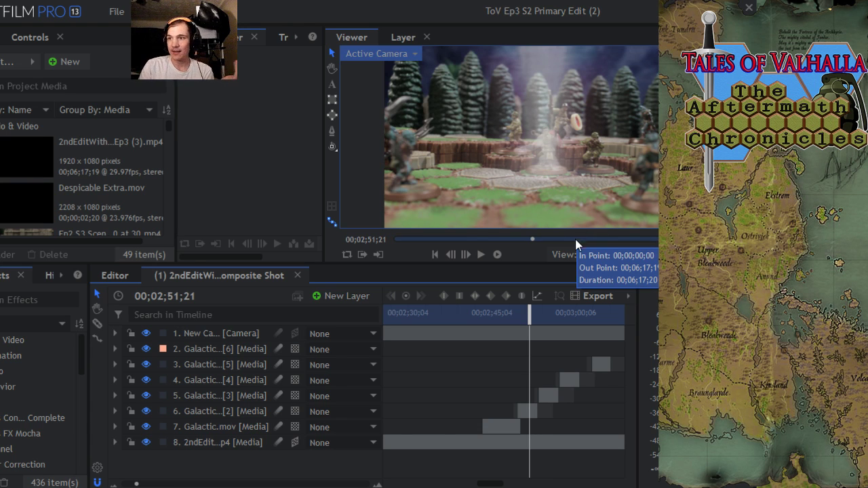
left_click_drag(526, 310, 501, 325)
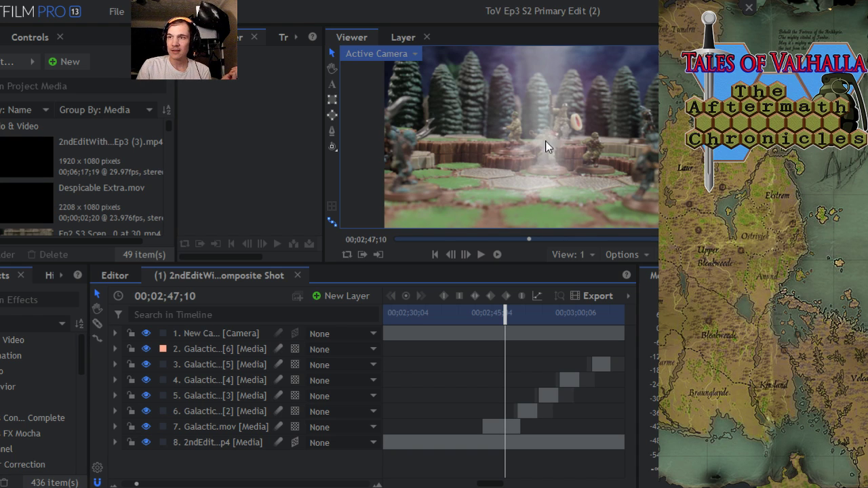
mouse_move(505, 320)
left_mouse_down()
mouse_move(488, 321)
mouse_move(511, 321)
mouse_move(502, 324)
left_mouse_up()
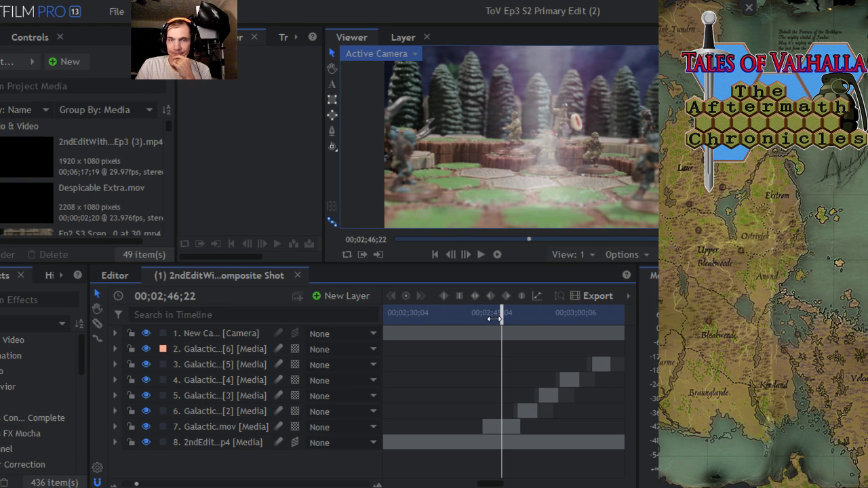
- Examine the teleport effect under the Galactic [6] layer frame by frame from 00;01;58;17 to 00;01;59;17
left_click_drag(503, 320, 428, 310)
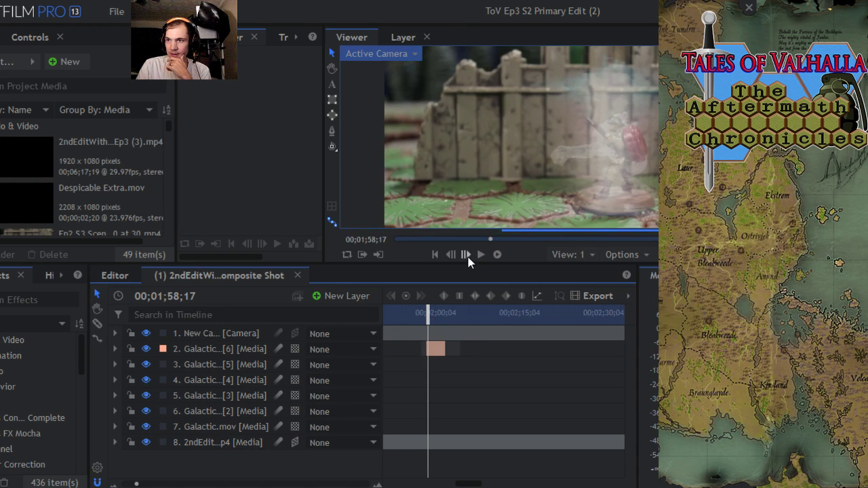
left_click(465, 254)
left_click(465, 254)
left_click(465, 254)
left_click(466, 256)
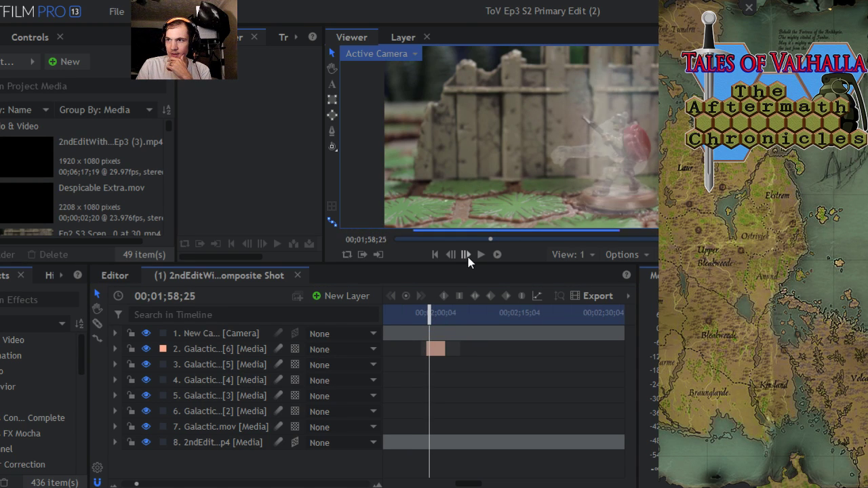
left_click(467, 255)
left_click(466, 256)
left_click(466, 256)
left_click(466, 256)
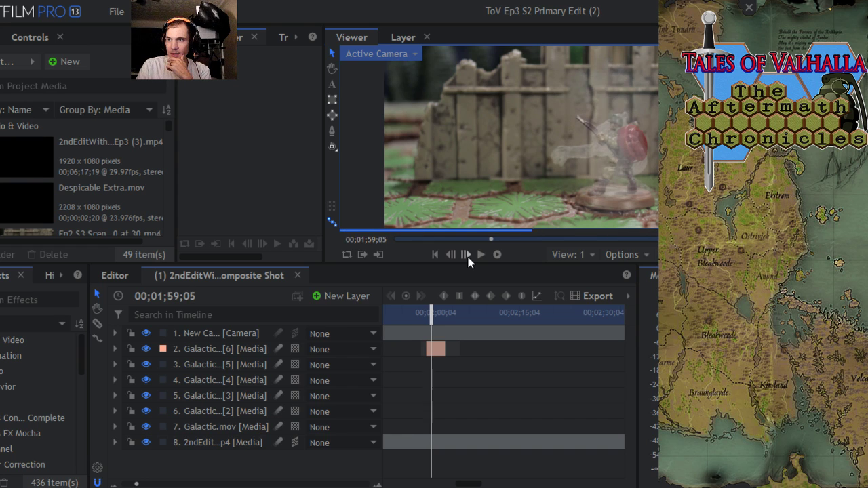
left_click(467, 256)
left_click(466, 256)
left_click(466, 256)
left_click(467, 256)
left_click(466, 255)
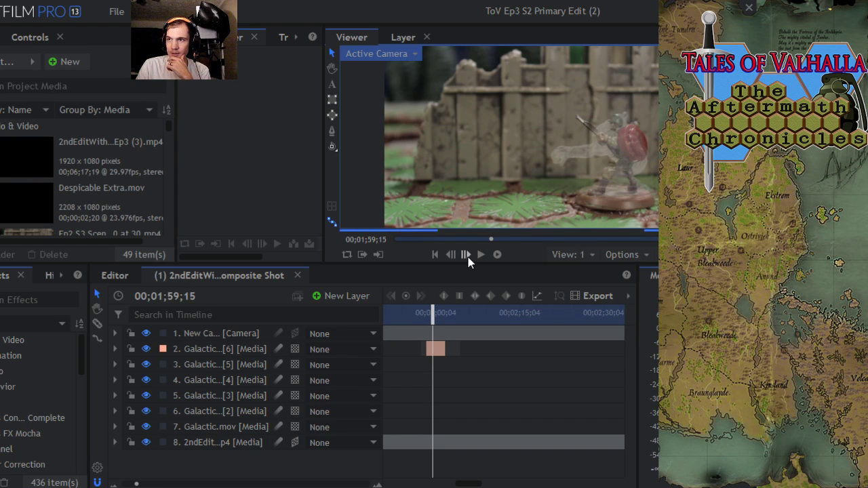
left_click(466, 255)
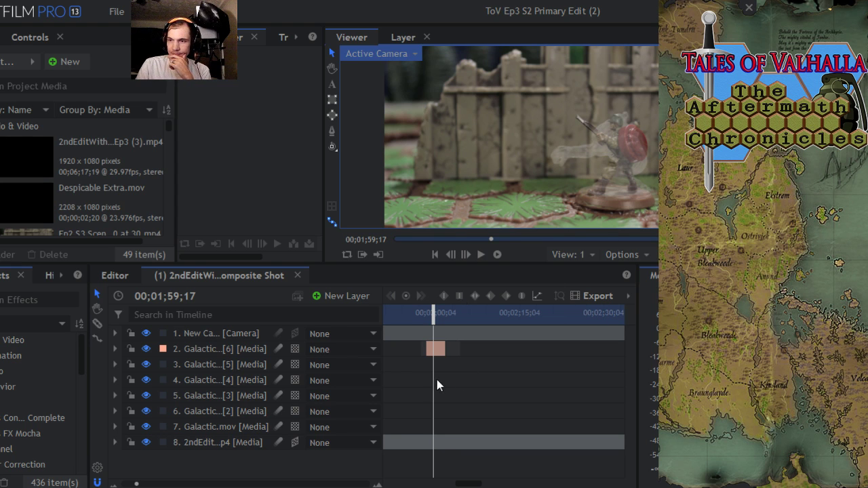
- Move the playhead to 00;02;47;22 over the Galactic.mov layer and save the project
left_click_drag(434, 314, 464, 332)
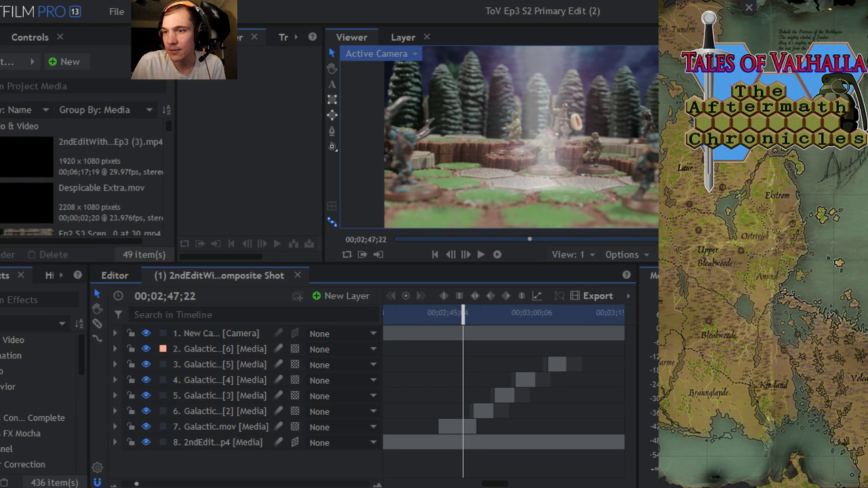
mouse_move(393, 485)
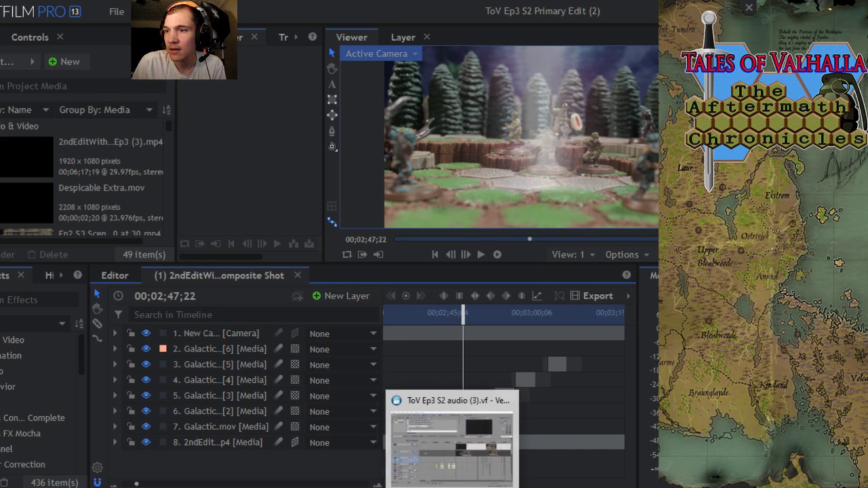
left_click(113, 12)
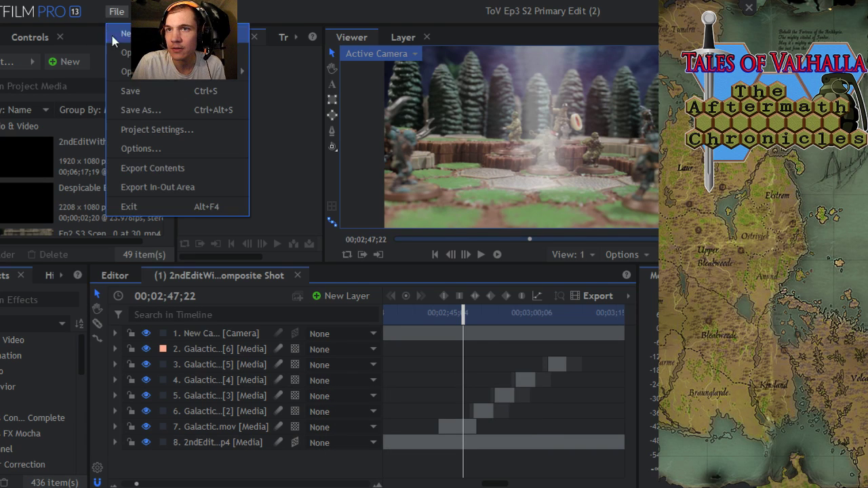
left_click(128, 89)
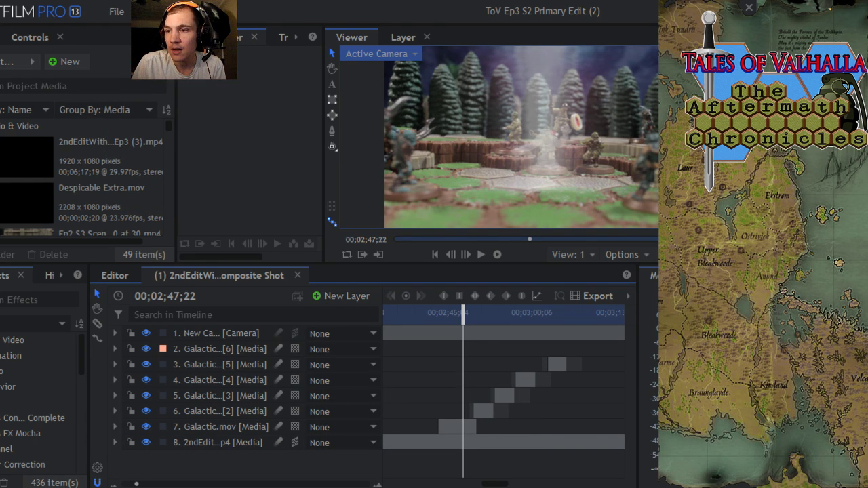
- Switch to the ToV Ep3 S2 audio (3).vf project in Vegas Movie Studio and play the Raelin clip from 00:09:19;13
mouse_move(455, 485)
left_click(465, 394)
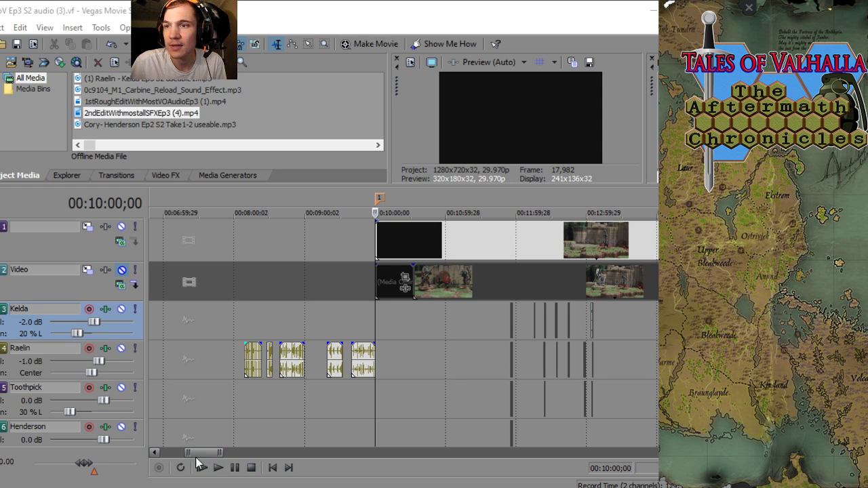
left_click(327, 325)
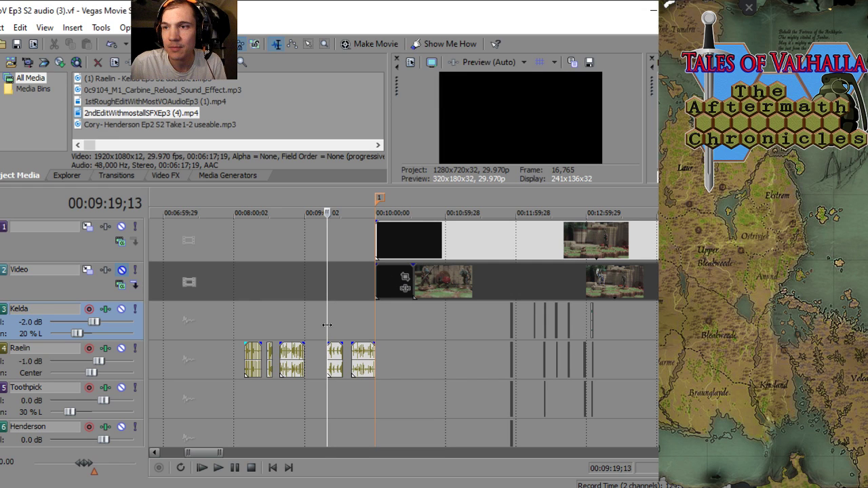
scroll(326, 325, "up", 1)
key("space")
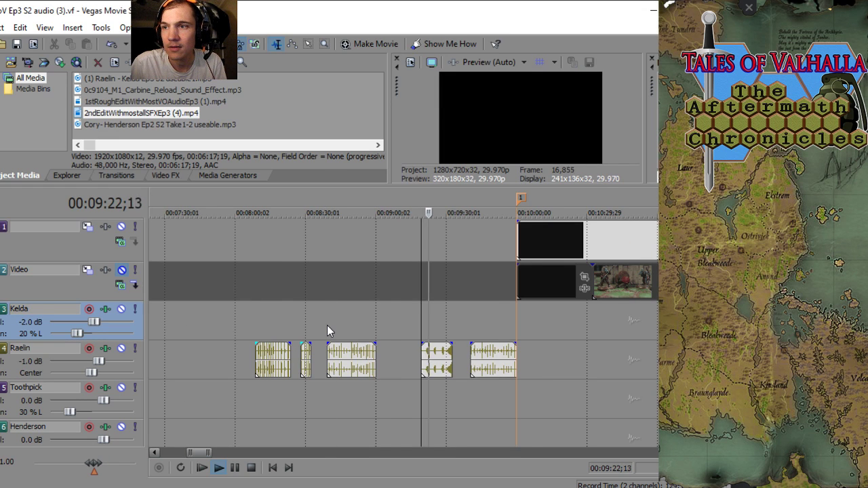
scroll(326, 325, "up", 1)
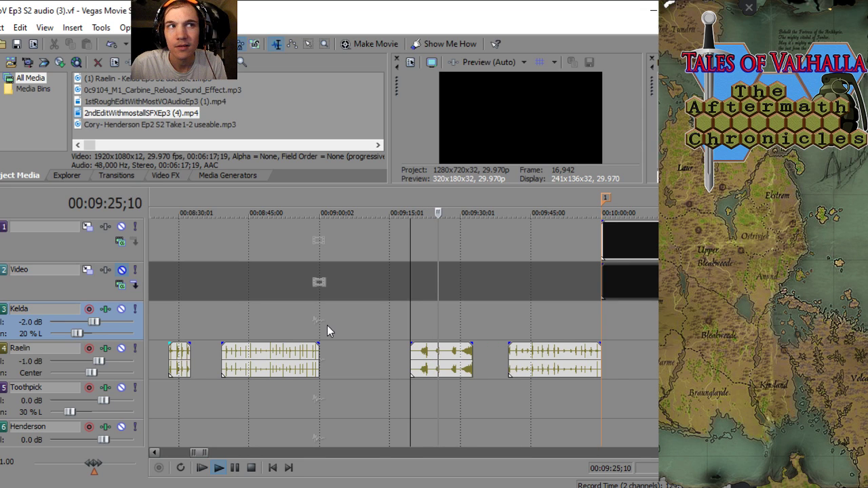
scroll(326, 326, "down", 1)
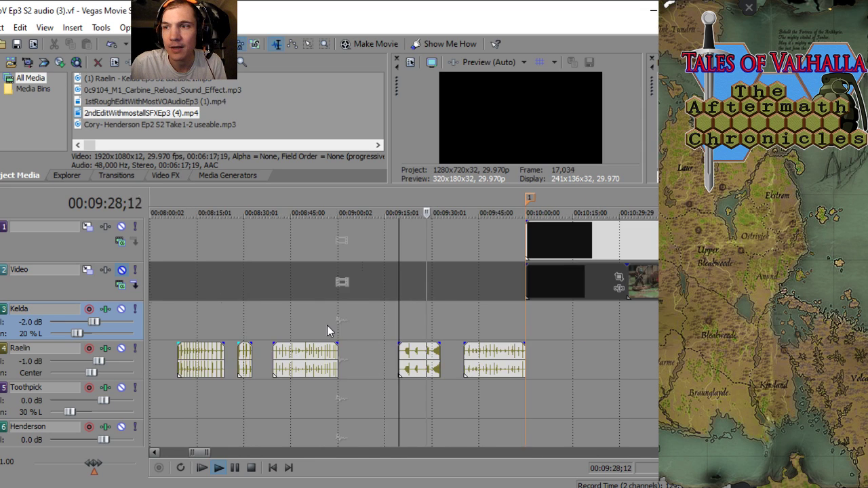
scroll(327, 325, "up", 2)
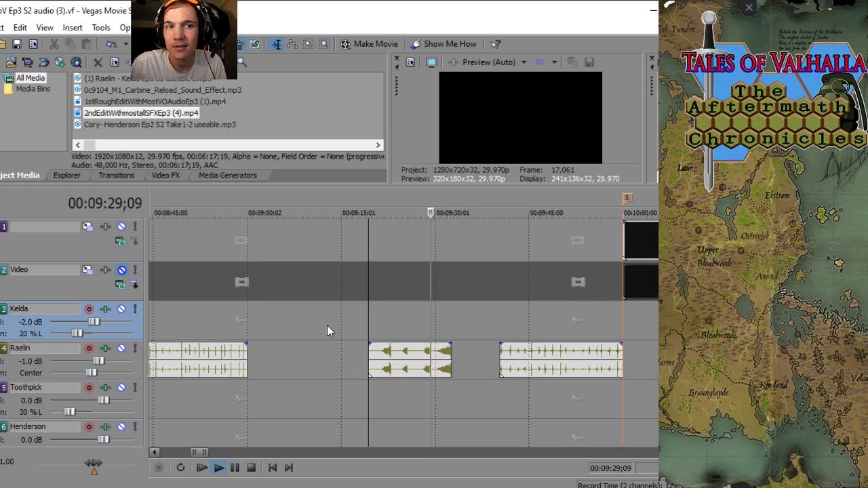
scroll(324, 325, "down", 2)
key("space")
- Place the cursor at 00:11:32;00 and turn off looping for the video event on track 1
scroll(321, 327, "down", 4)
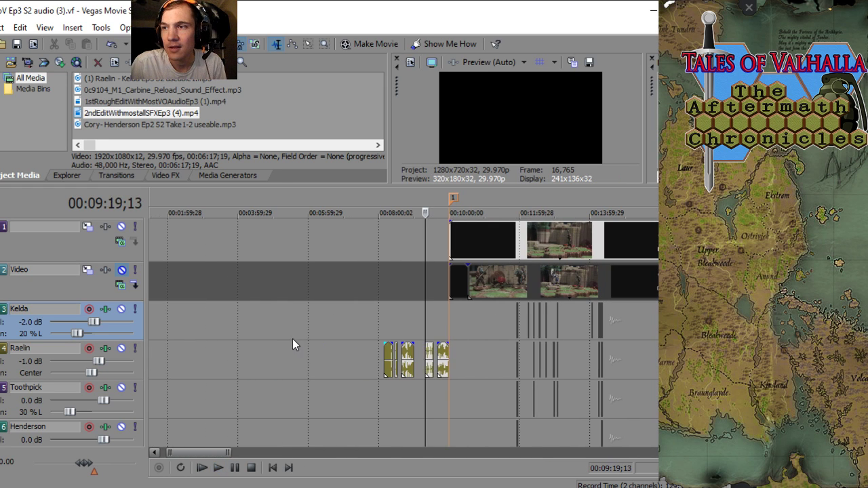
left_click(506, 332)
scroll(369, 321, "up", 6)
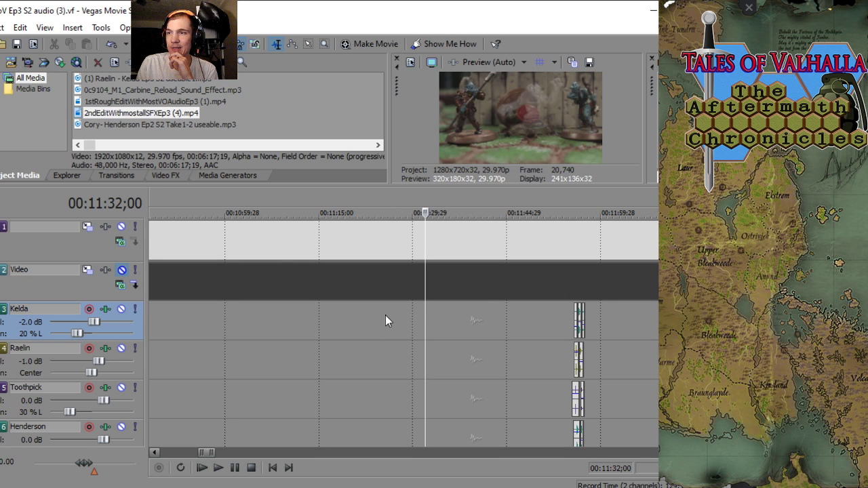
scroll(385, 315, "down", 4)
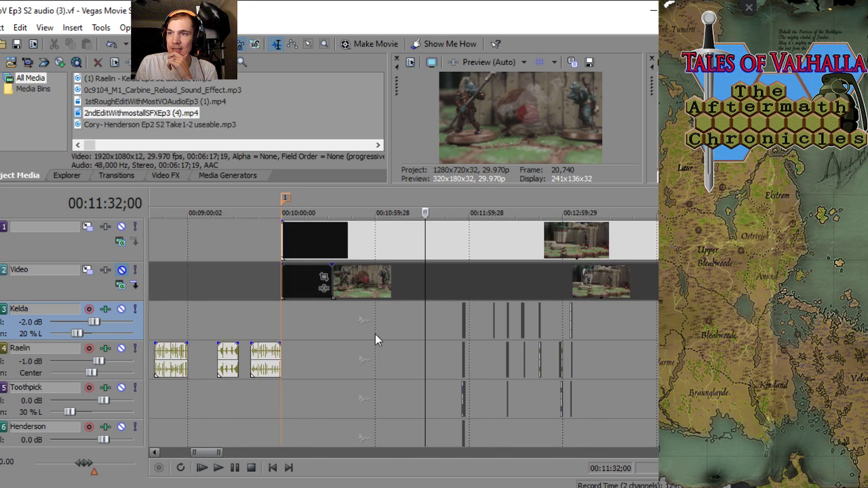
scroll(375, 333, "down", 2)
right_click(446, 240)
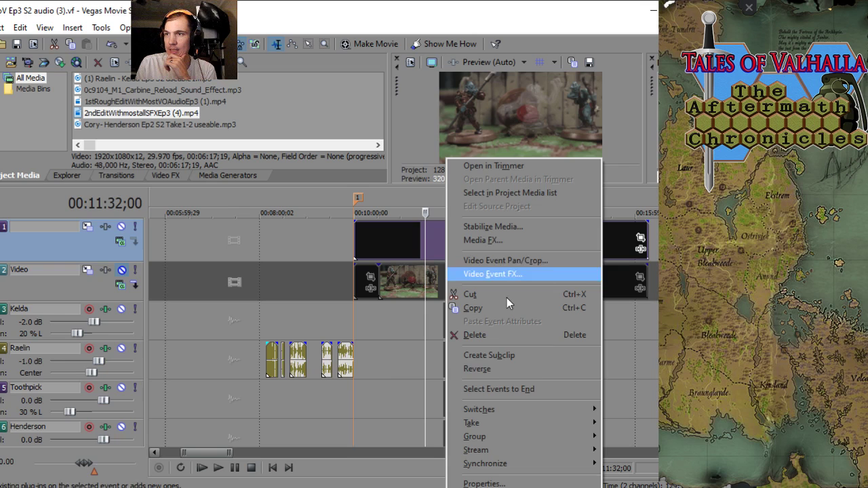
mouse_move(501, 409)
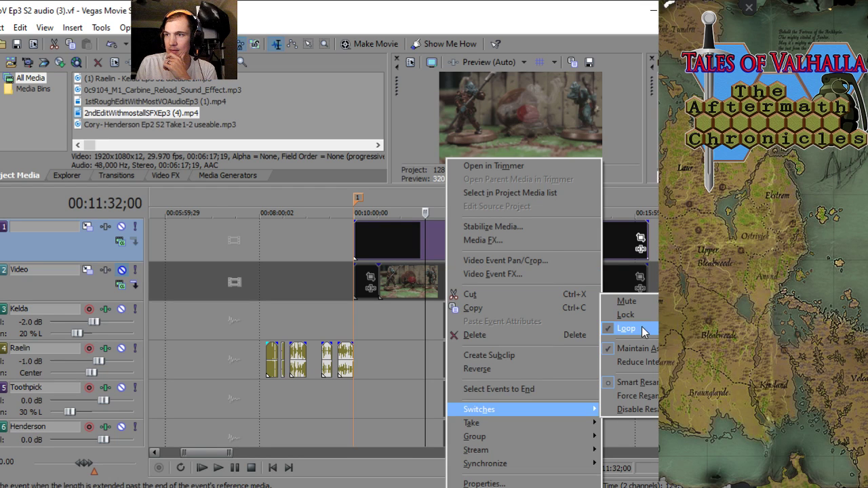
left_click(626, 328)
- Play the end of the Raelin clip from just past 00:09:30
left_click(312, 366)
scroll(311, 366, "up", 4)
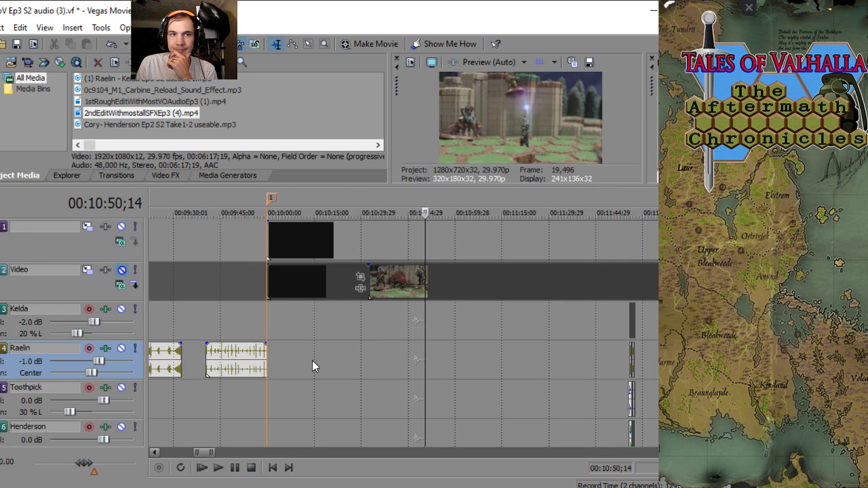
scroll(312, 361, "down", 1)
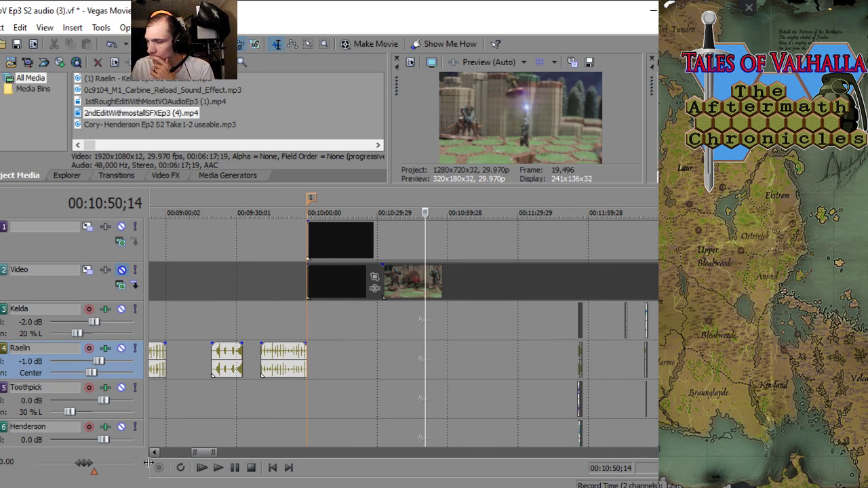
left_click(237, 330)
scroll(238, 330, "up", 5)
key("space")
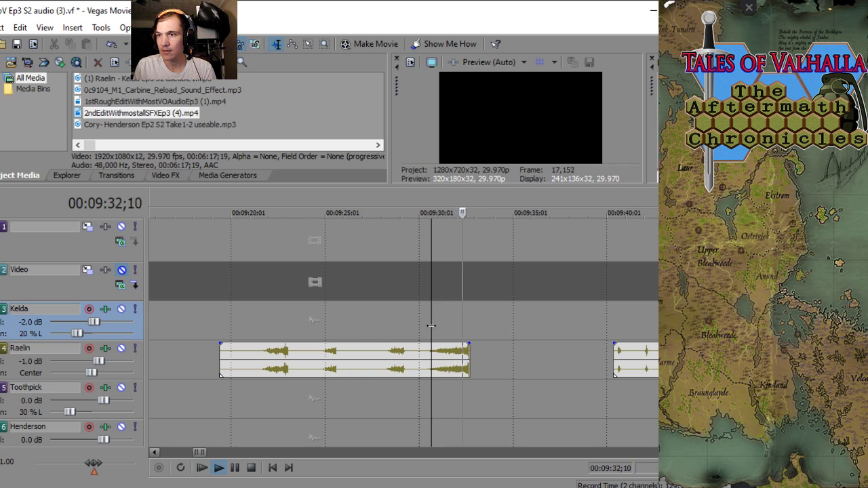
- Play the last Raelin clip before the 00:10:00 marker from 00:09:43;06
scroll(400, 342, "down", 2)
key("space")
left_click(526, 326)
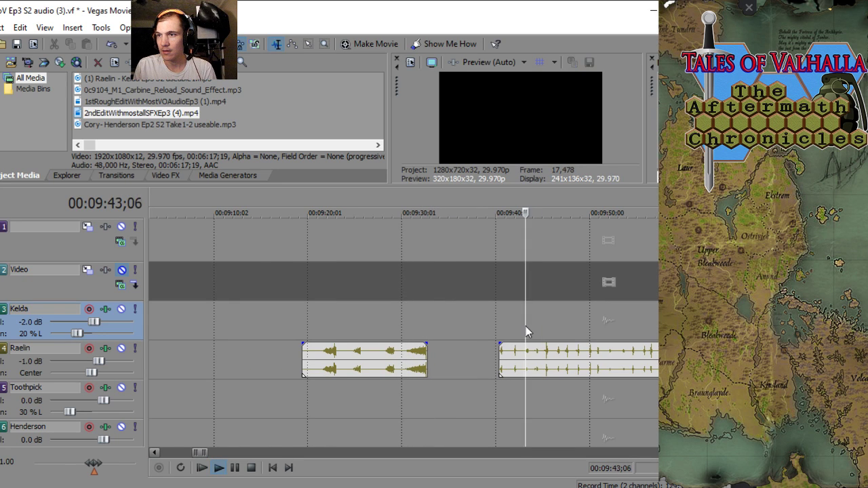
key("space")
scroll(513, 330, "up", 1)
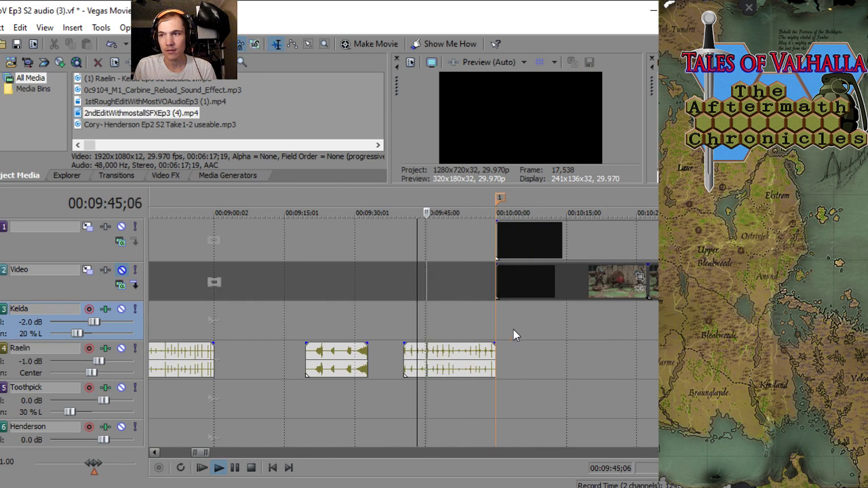
scroll(470, 337, "up", 2)
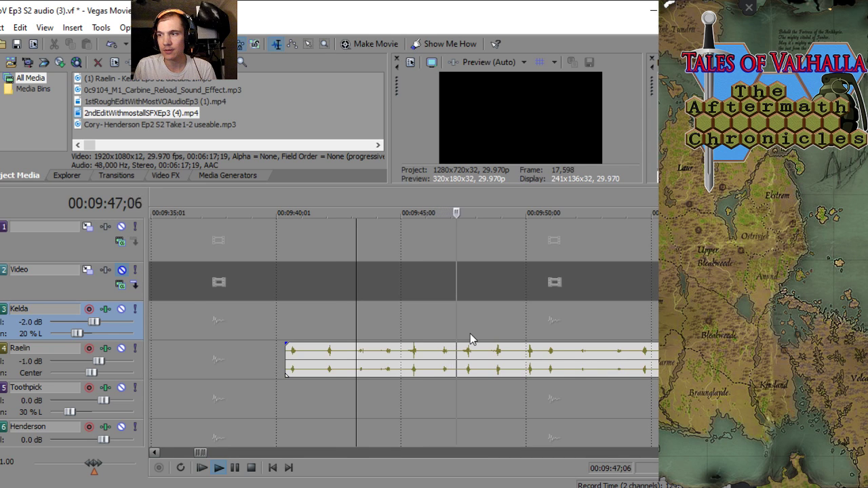
key("space")
scroll(280, 339, "down", 2)
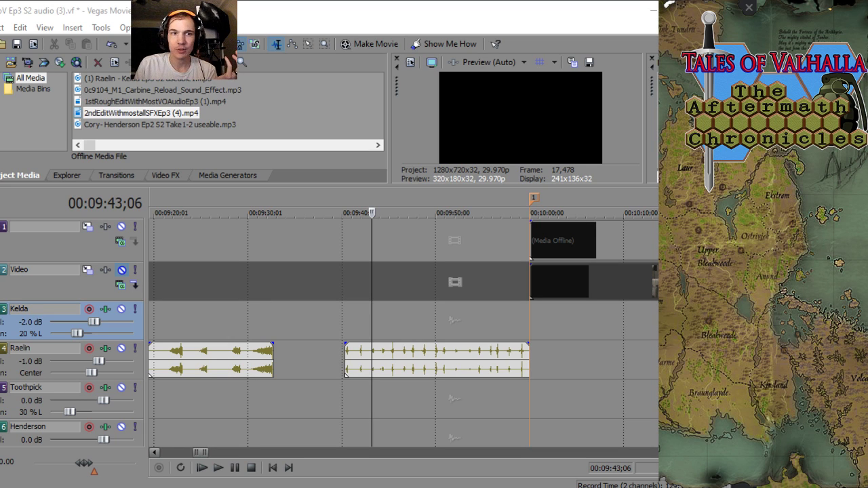
- Play the end of the preceding Raelin clip from 00:09:31;06
left_click(258, 317)
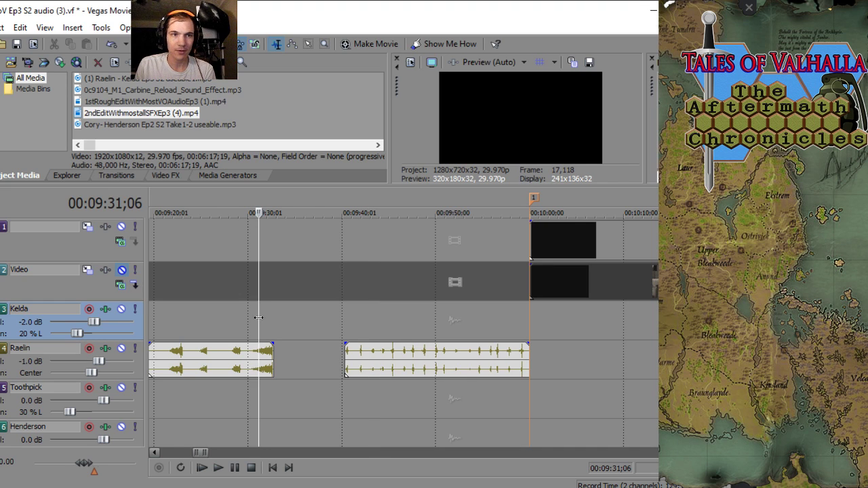
key("space")
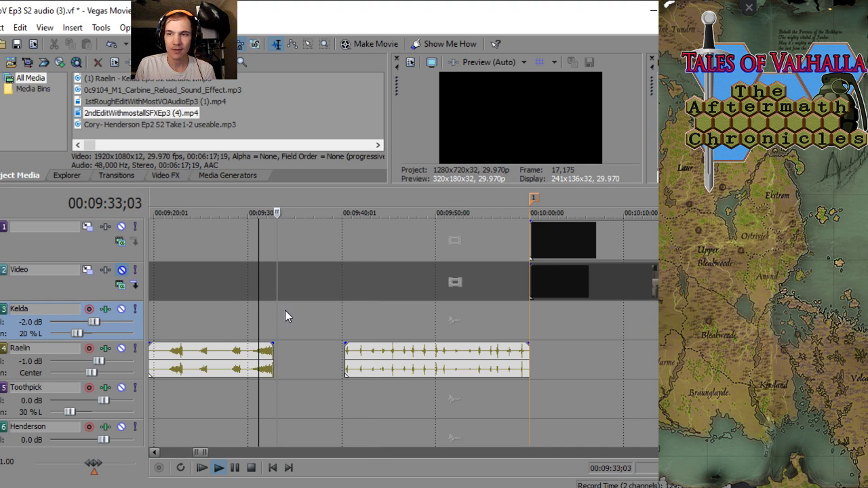
key("space")
scroll(279, 308, "down", 1)
scroll(278, 310, "down", 1)
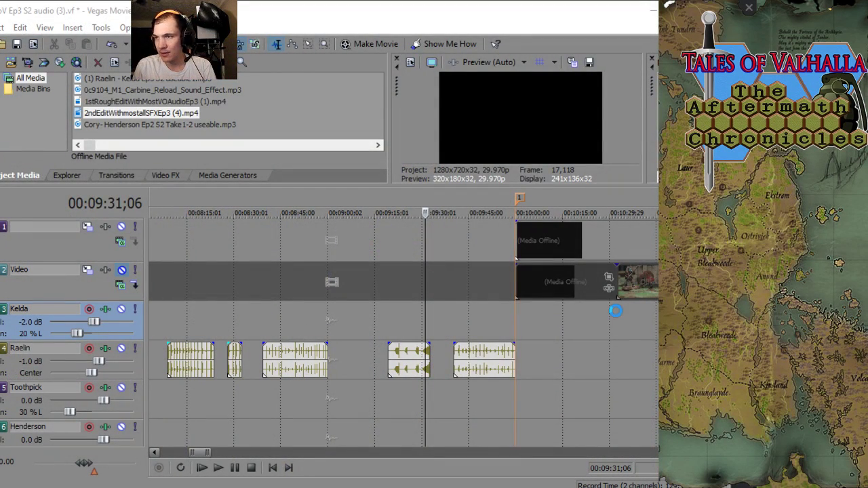
- Check the video frames at several points between 00:10:26;13 and 00:11:32;00
left_click(608, 315)
scroll(609, 315, "down", 3)
left_click(452, 328)
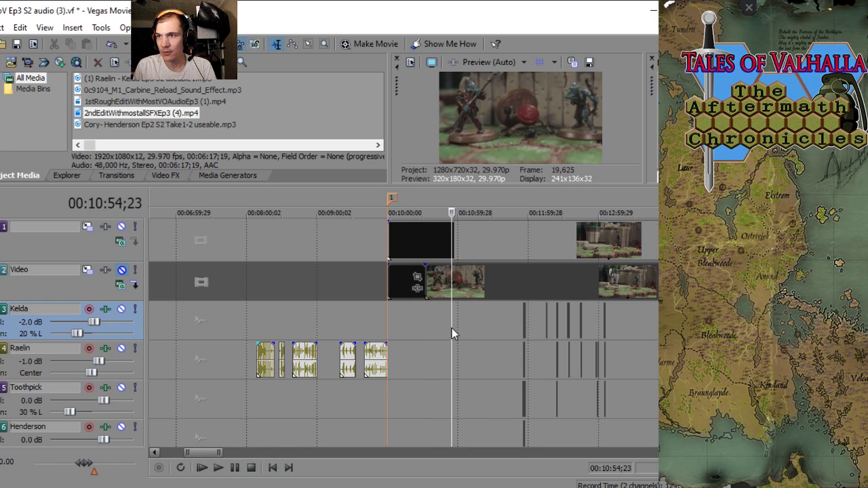
scroll(457, 326, "up", 2)
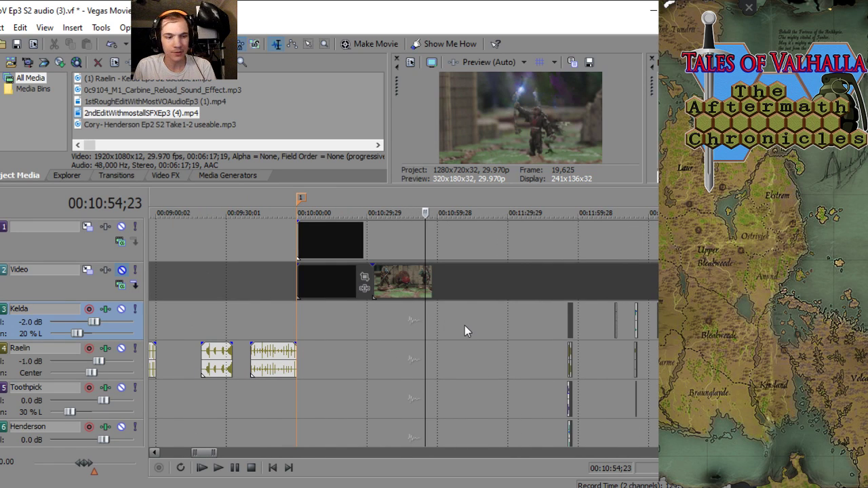
left_click(395, 318)
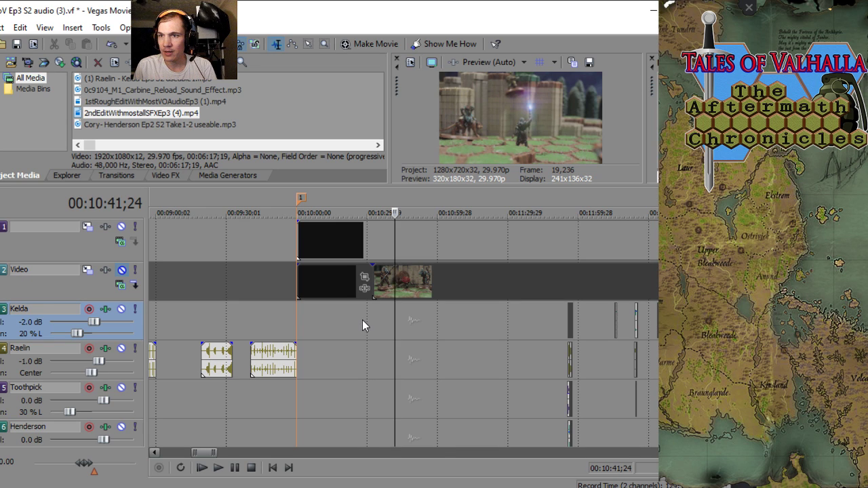
left_click(362, 320)
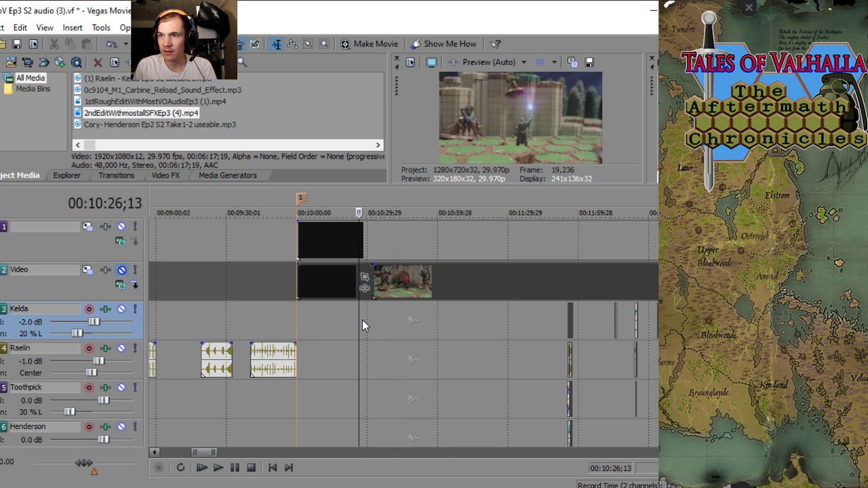
left_click(423, 322)
left_click(484, 323)
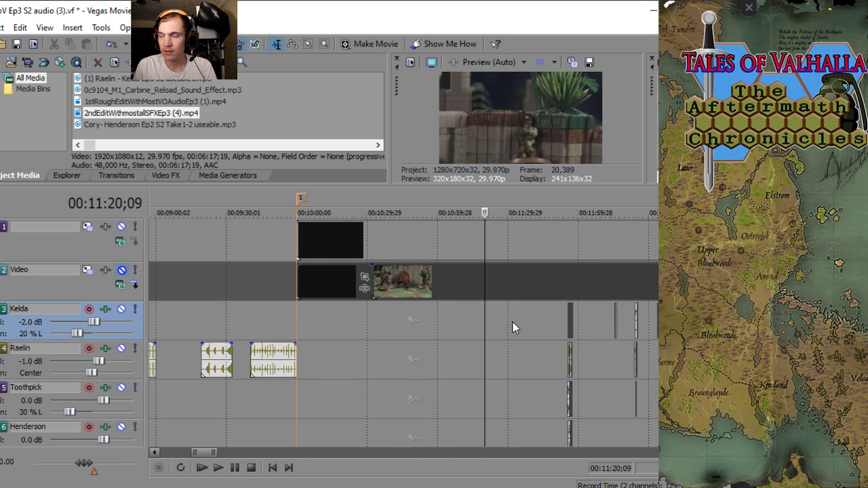
left_click(512, 322)
scroll(431, 322, "up", 1)
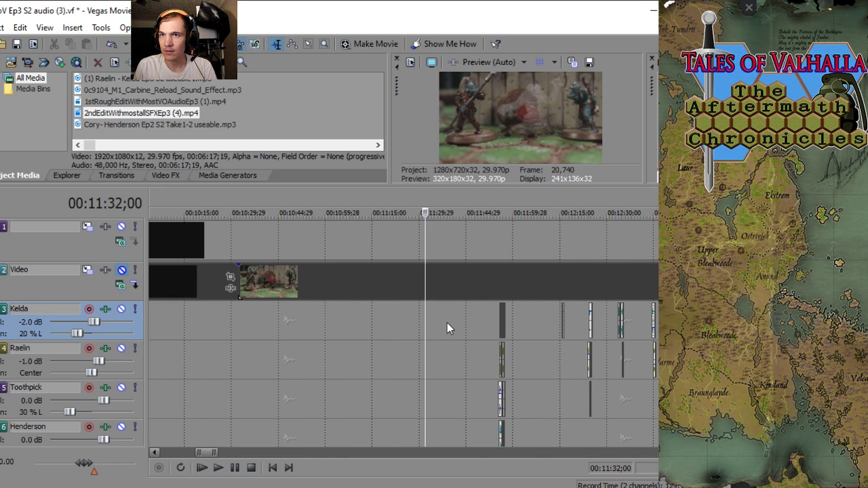
- Look through the project media list for the sound effect and voice-over files
scroll(220, 102, "down", 3)
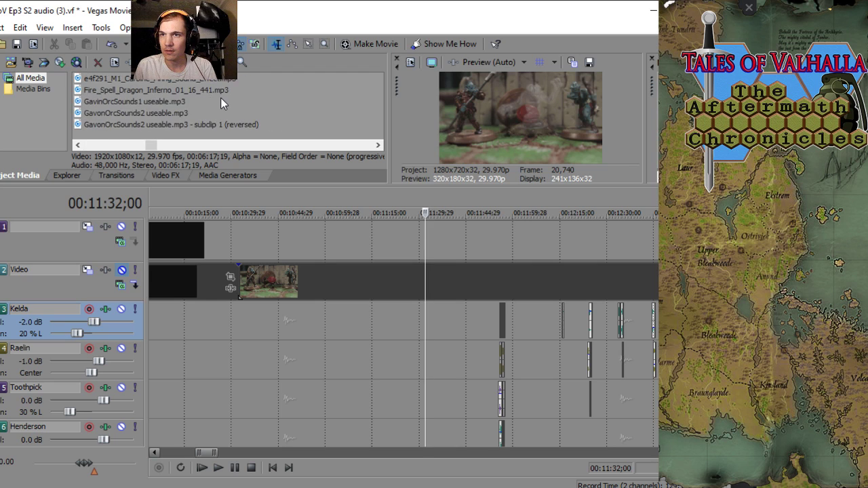
scroll(221, 100, "down", 3)
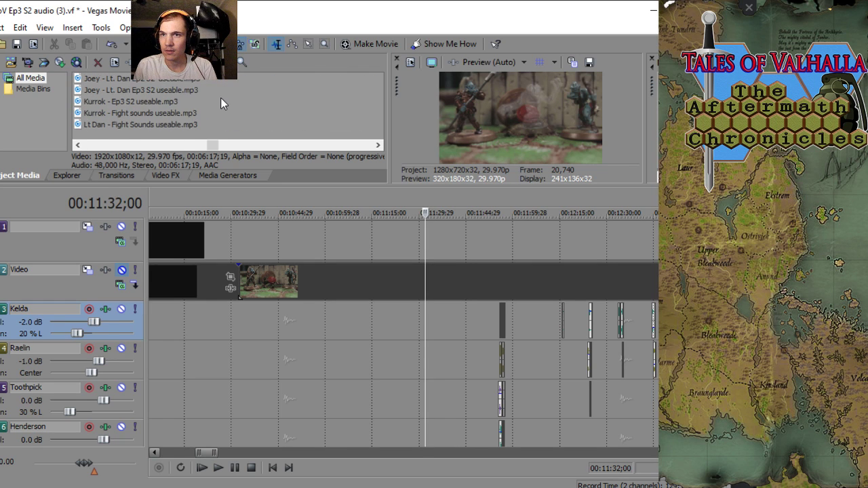
scroll(221, 101, "down", 6)
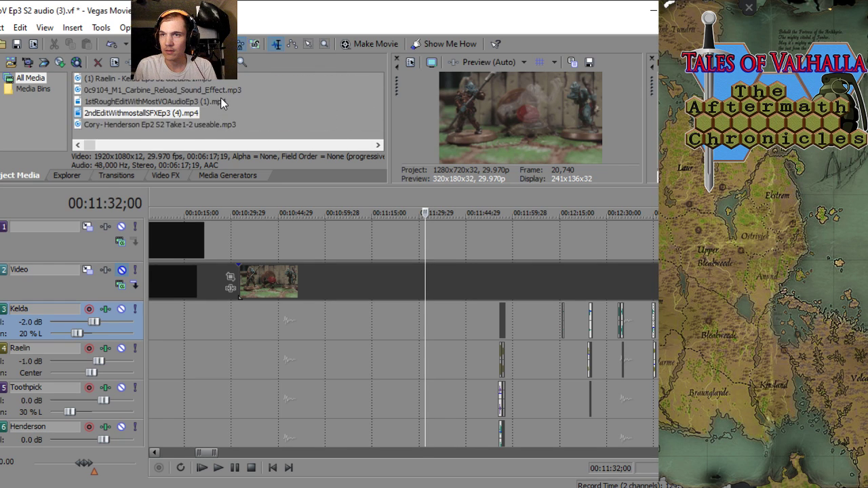
scroll(224, 102, "down", 8)
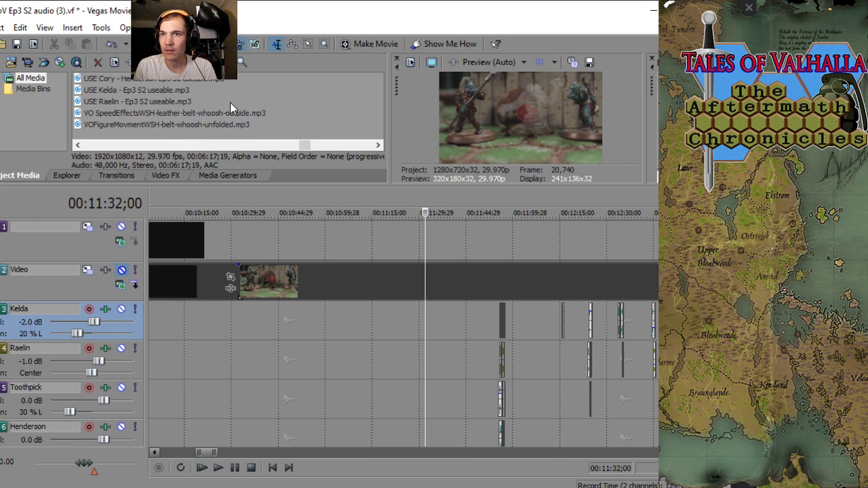
scroll(199, 110, "down", 3)
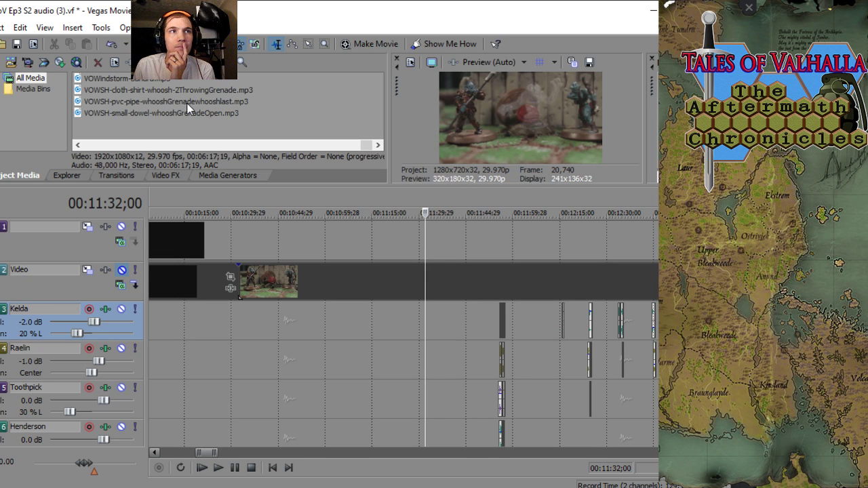
scroll(188, 108, "up", 6)
scroll(265, 271, "down", 4)
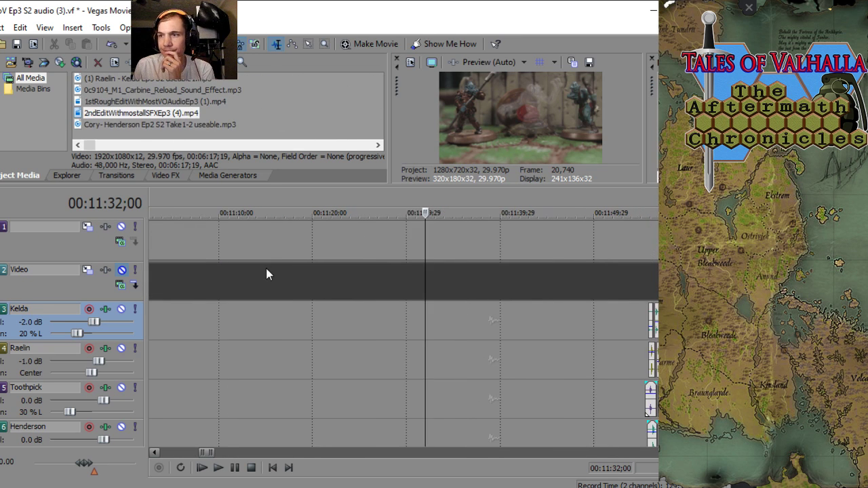
- Return to the Raelin clip before the gap at 00:09:40 and play its last burst from 00:09:31;04
scroll(224, 372, "down", 2)
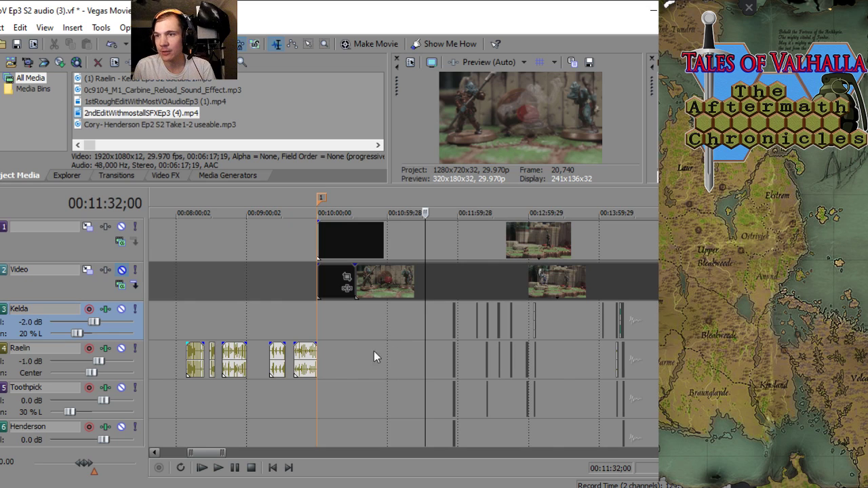
left_click(306, 324)
scroll(298, 327, "up", 4)
scroll(298, 327, "up", 2)
scroll(228, 358, "down", 1)
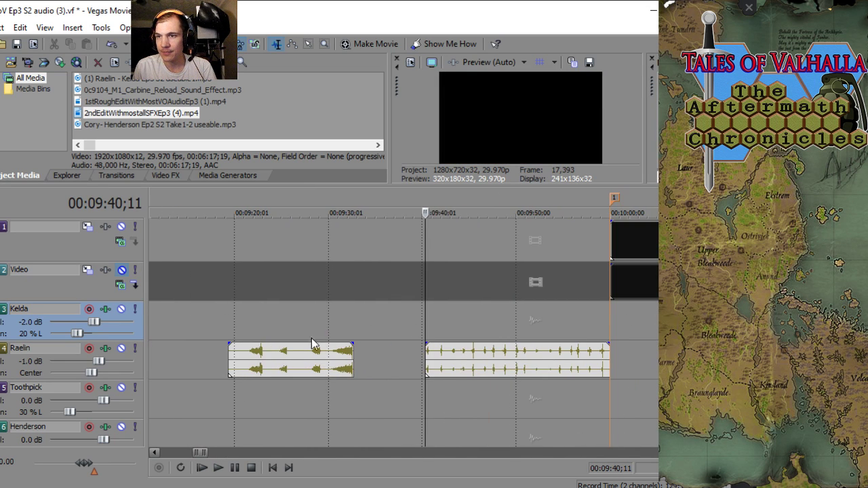
left_click(338, 324)
scroll(338, 324, "up", 2)
key("space")
scroll(276, 335, "down", 2)
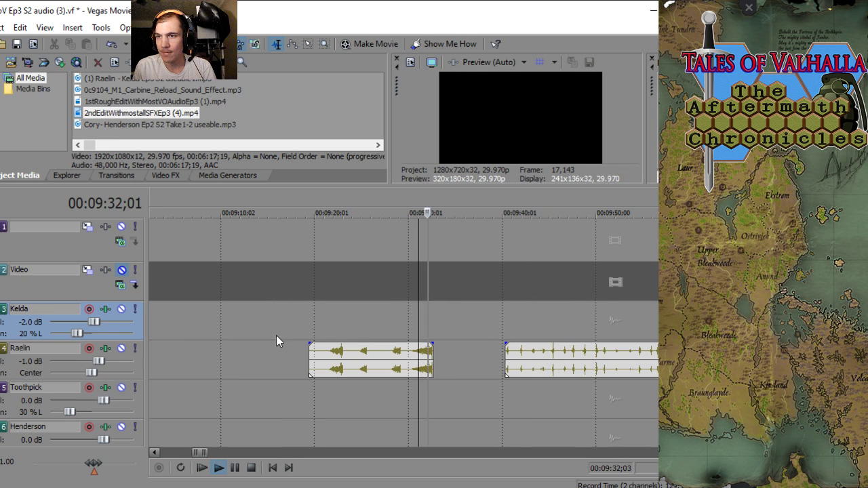
key("space")
- View the Raelin clip's audio event properties to check its take name, and close them without changes
right_click(347, 351)
left_click(383, 335)
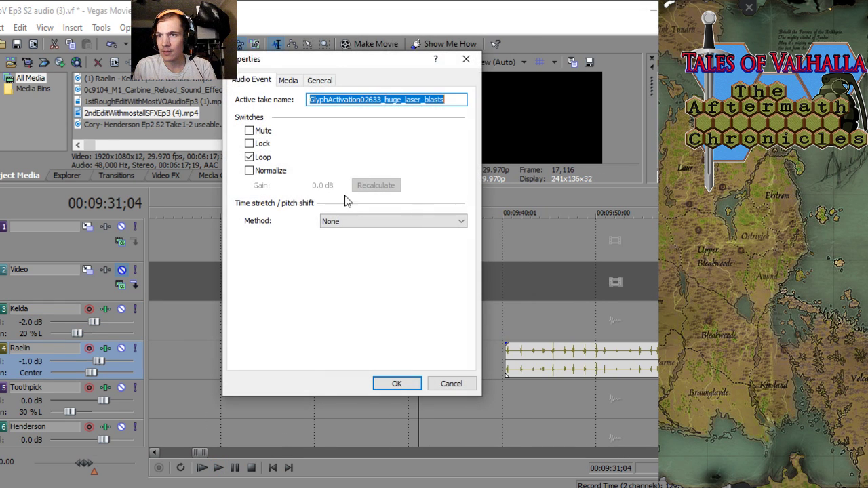
left_click(465, 59)
- Move the huge laser blasts clip along the Raelin track to start at 00:13:19;15
scroll(355, 401, "down", 3)
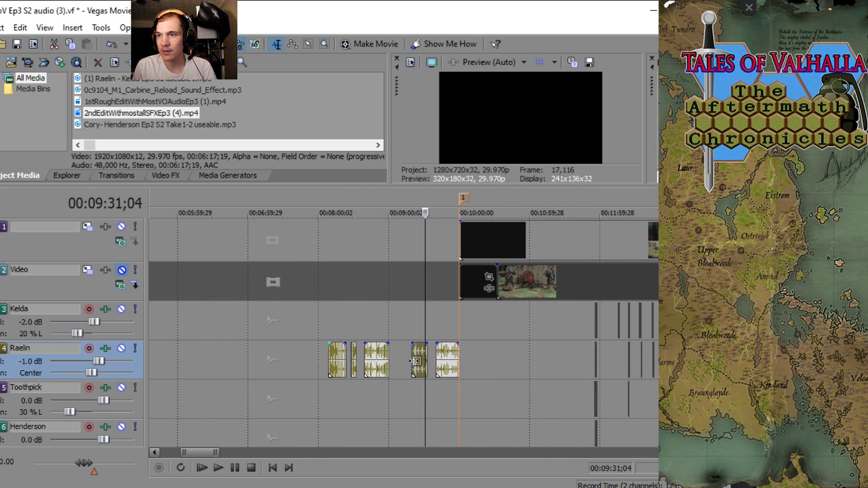
left_click(537, 317)
scroll(503, 332, "up", 5)
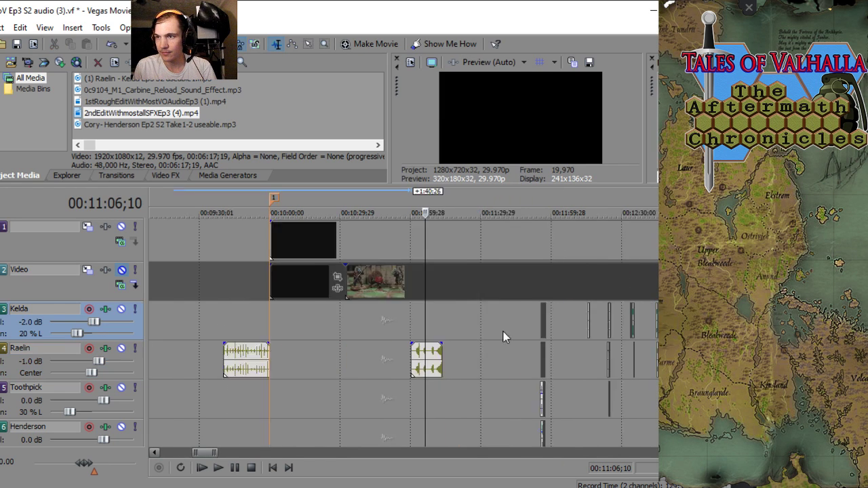
scroll(453, 344, "down", 5)
left_click(517, 354)
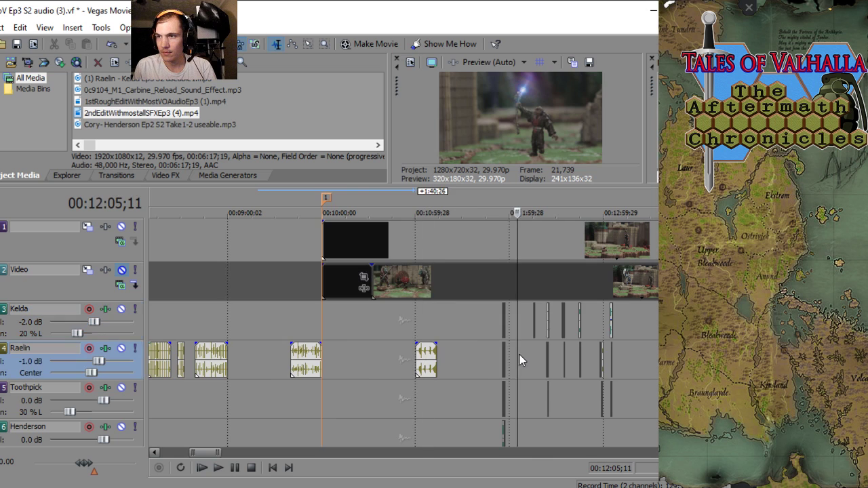
scroll(443, 358, "down", 3)
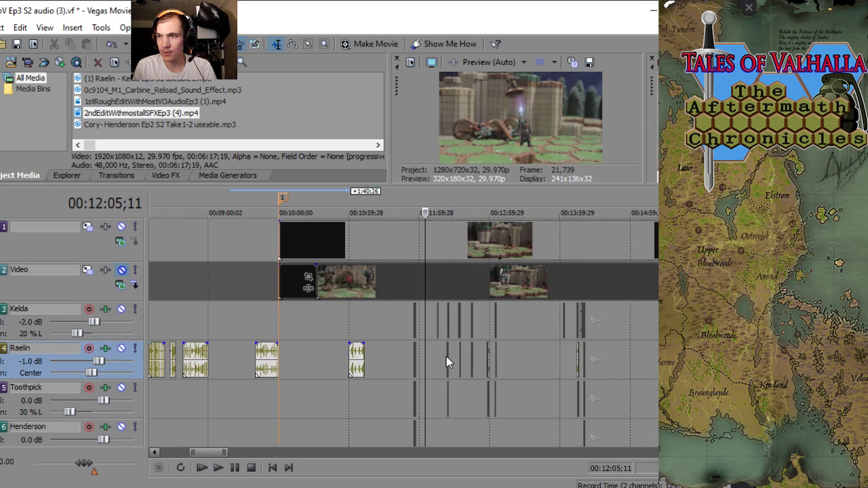
left_click(516, 354)
scroll(489, 357, "down", 3)
left_click_drag(272, 366, 434, 368)
scroll(437, 329, "up", 5)
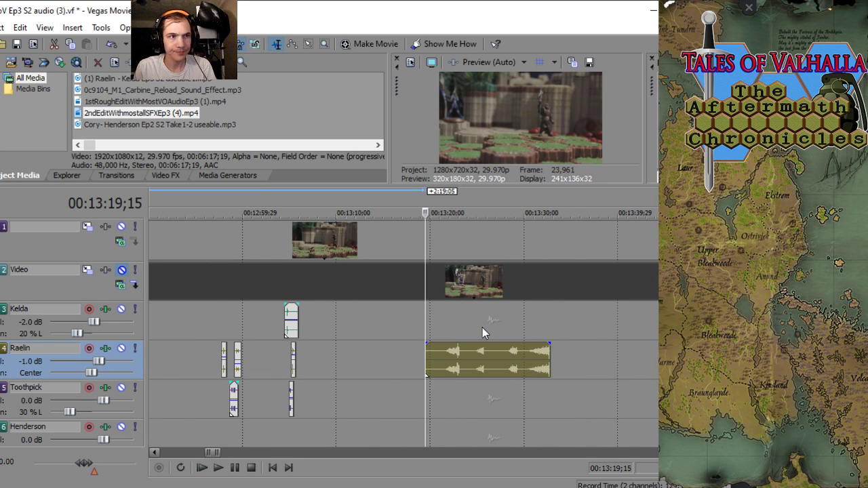
- Play the moved laser blasts clip against the video from about 00:13:21
scroll(482, 327, "up", 2)
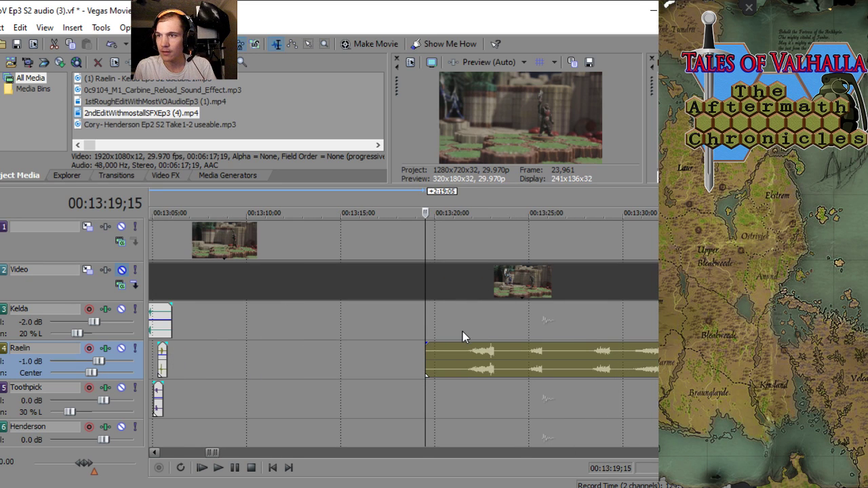
left_click(462, 331)
key("space")
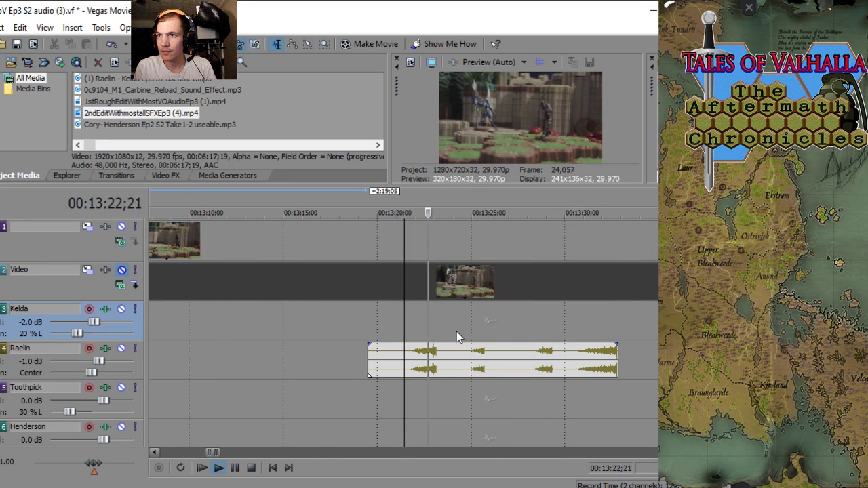
key("space")
scroll(456, 331, "down", 4)
- Check the video frames up to 00:14:21;12 and shift the laser blasts clip so it ends at about 00:13:48
left_click(480, 330)
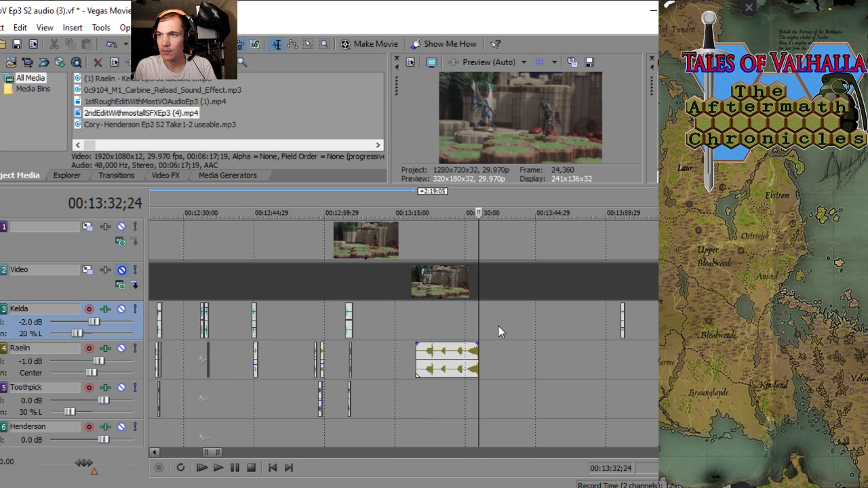
left_click(554, 324)
scroll(477, 346, "down", 2)
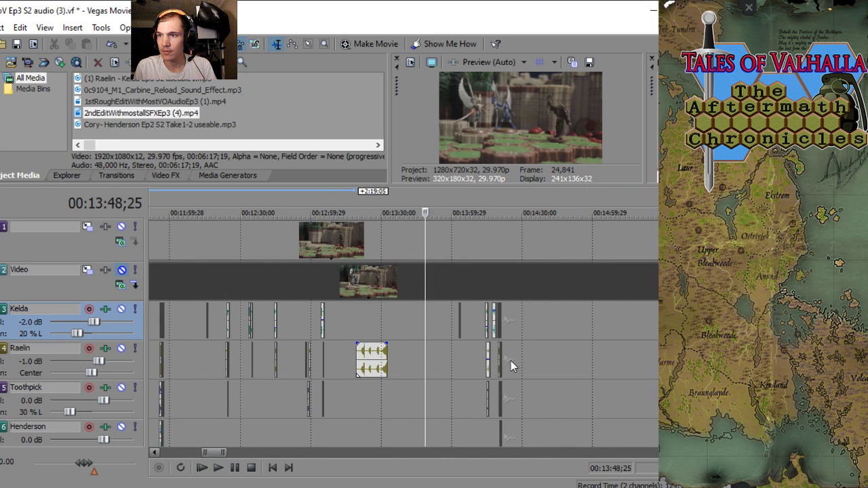
left_click(502, 358)
scroll(413, 350, "up", 3)
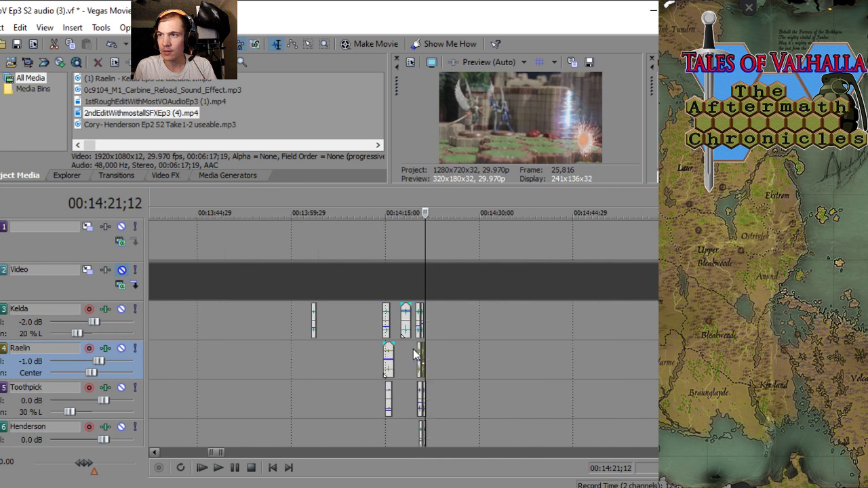
scroll(413, 349, "down", 2)
left_click_drag(251, 360, 317, 368)
- Play the timeline from about 00:14:03, at the start of the lone Kelda clip
left_click(364, 362)
scroll(364, 362, "up", 4)
key("space")
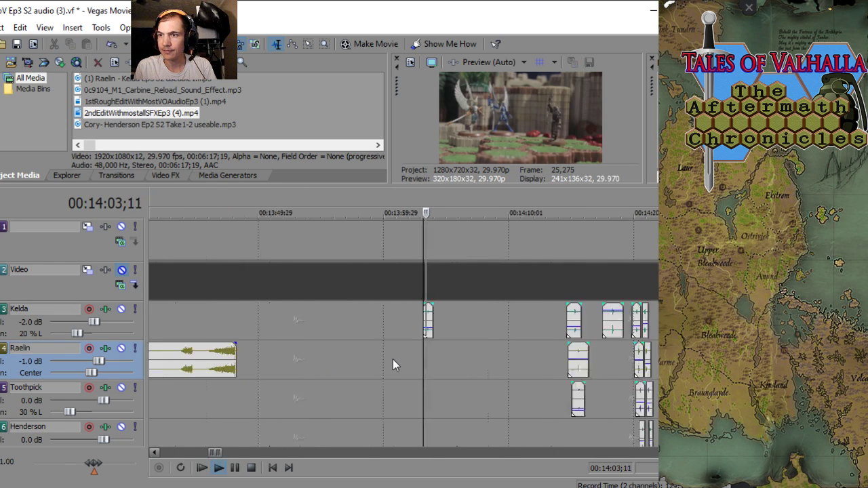
scroll(410, 359, "down", 1)
scroll(464, 353, "up", 2)
scroll(399, 357, "down", 1)
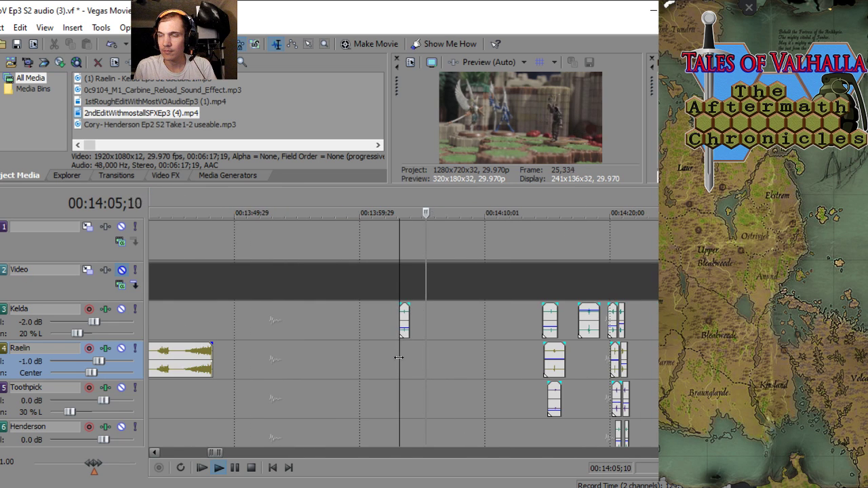
- Play the timeline from about 00:14:11 and check the video frames up to 00:14:17;27
scroll(450, 353, "down", 2)
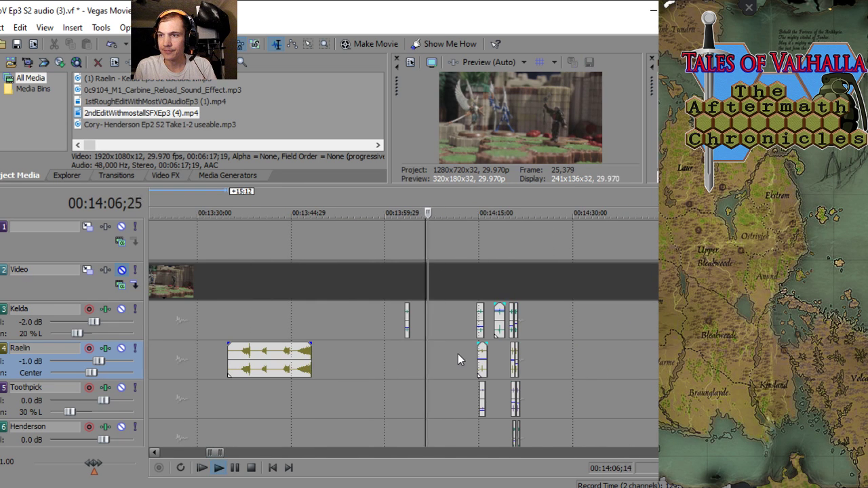
left_click(457, 353)
scroll(451, 356, "up", 3)
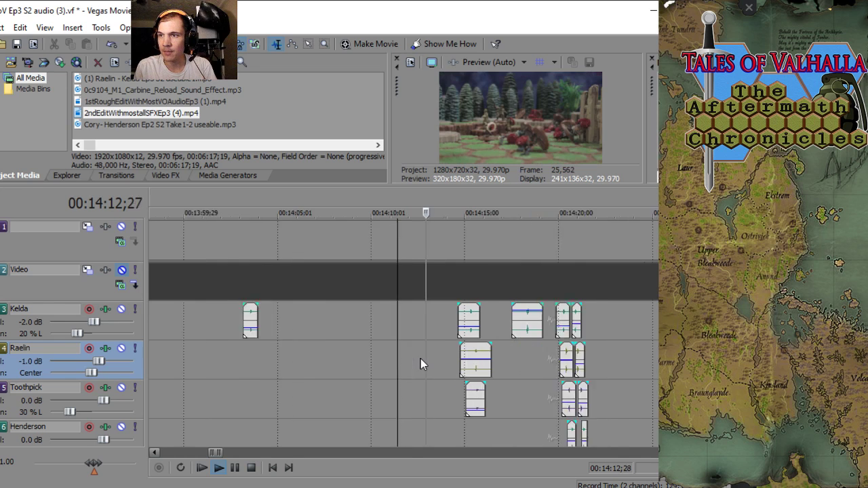
scroll(420, 358, "up", 1)
scroll(407, 357, "down", 4)
scroll(366, 350, "down", 1)
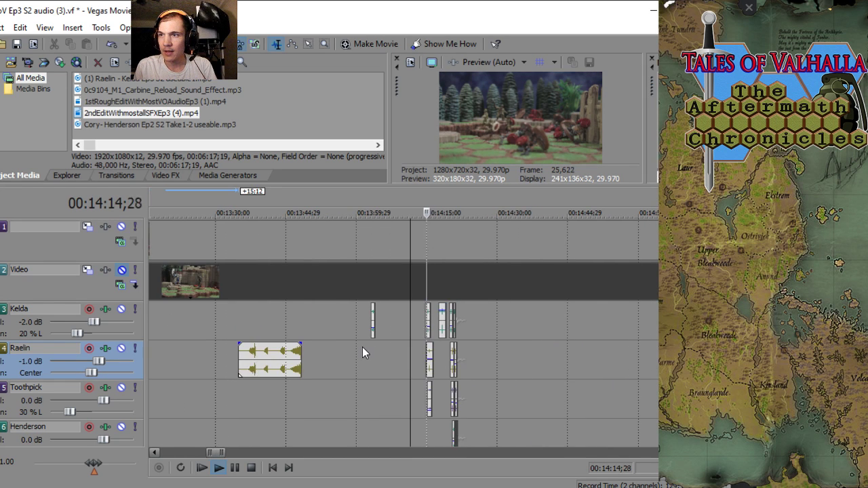
scroll(362, 346, "up", 5)
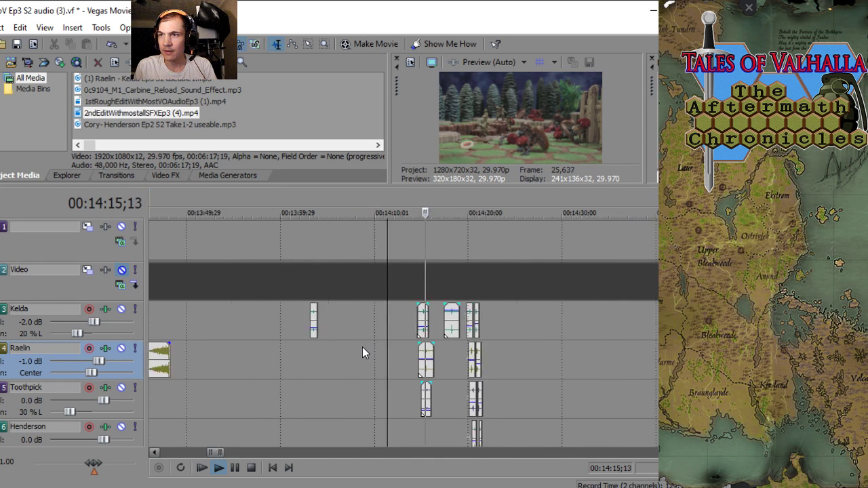
key("space")
left_click(456, 360)
scroll(456, 359, "up", 3)
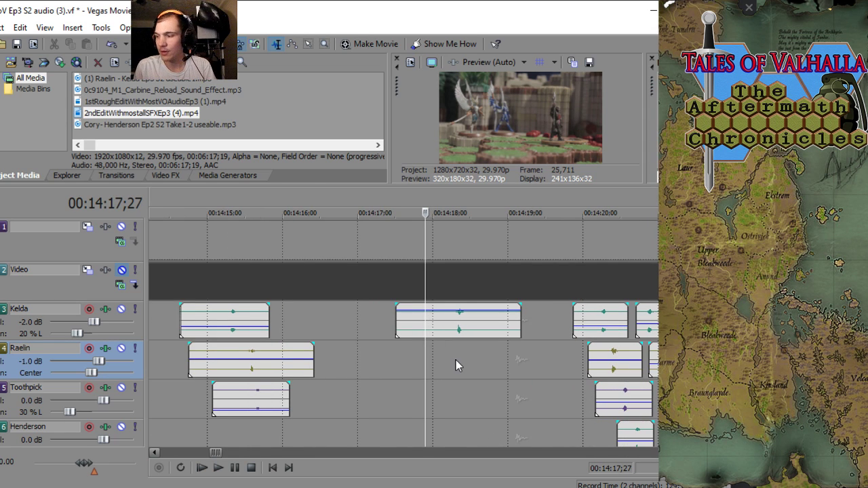
- Move the laser blasts clip from the Raelin track to the Toothpick track at about 00:14:28 and play the video from 00:14:17;27
scroll(455, 360, "down", 6)
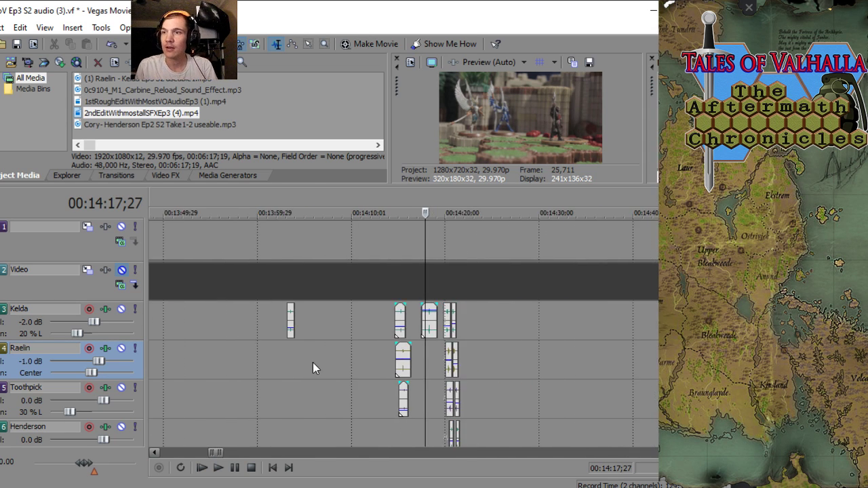
scroll(313, 362, "down", 2)
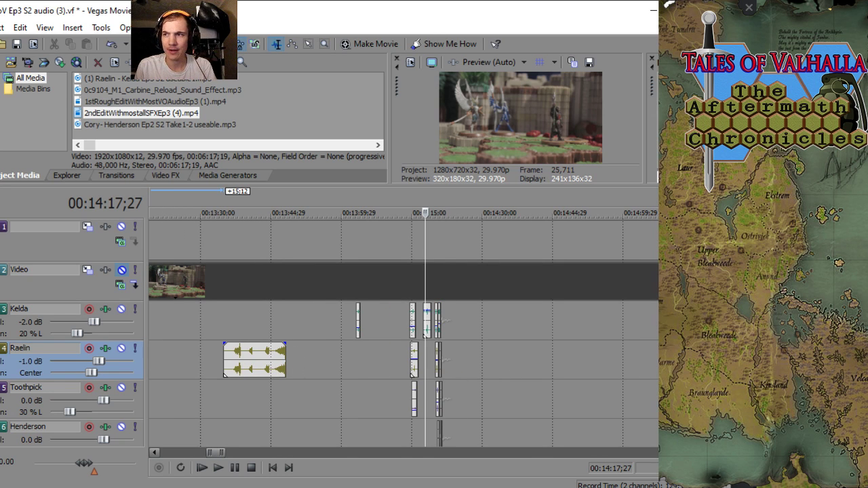
scroll(387, 310, "down", 2)
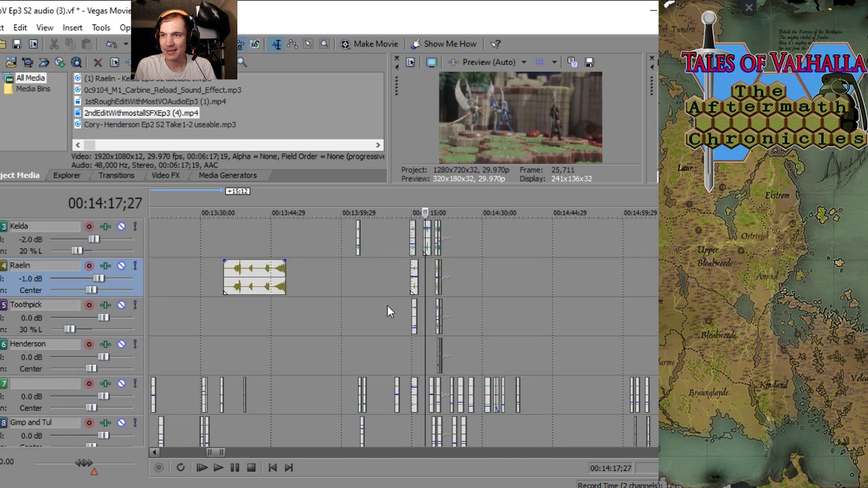
left_click_drag(245, 285, 493, 323)
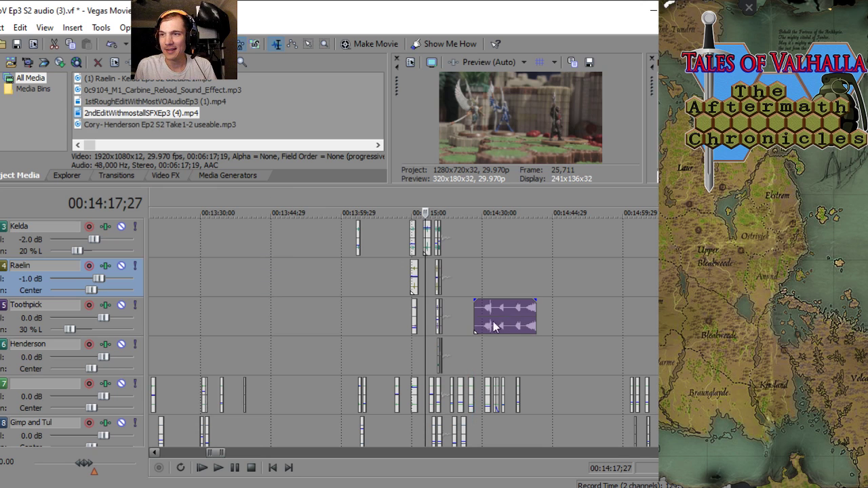
scroll(427, 347, "up", 5)
key("space")
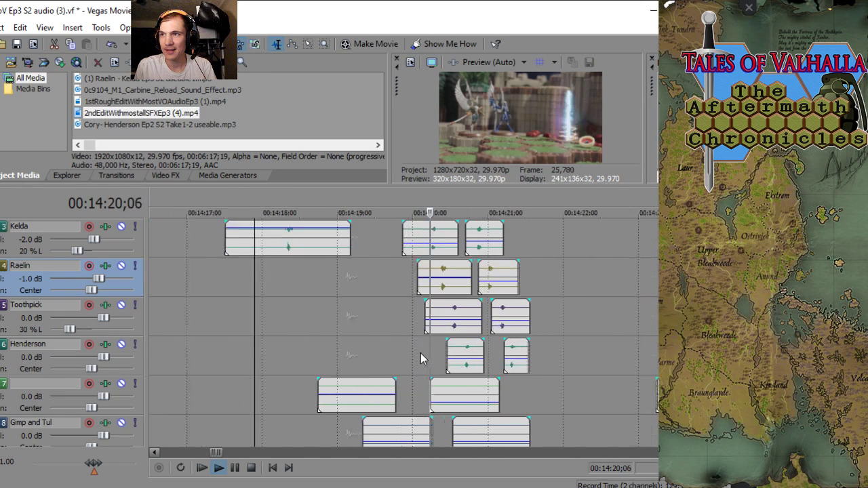
scroll(420, 354, "down", 3)
key("space")
scroll(502, 336, "down", 3)
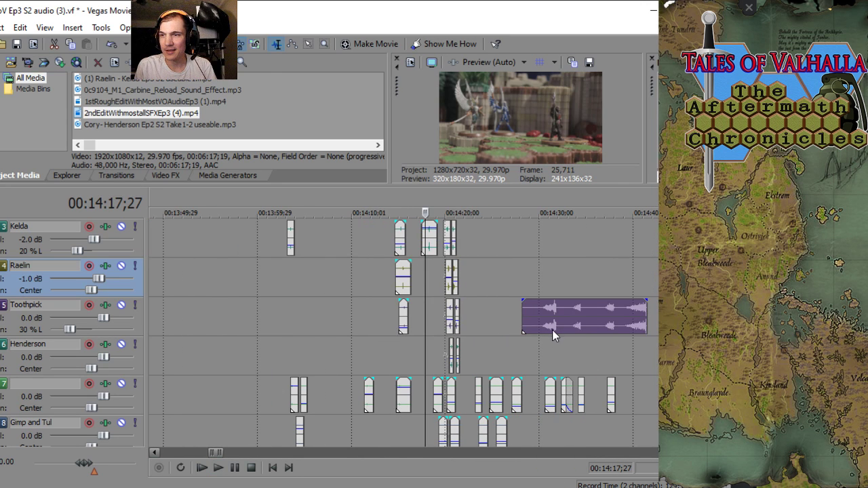
- Move the laser blasts clip to the Kurrok track so it starts at about 00:14:15;20, and check it from 00:14:18;00
scroll(400, 332, "down", 2)
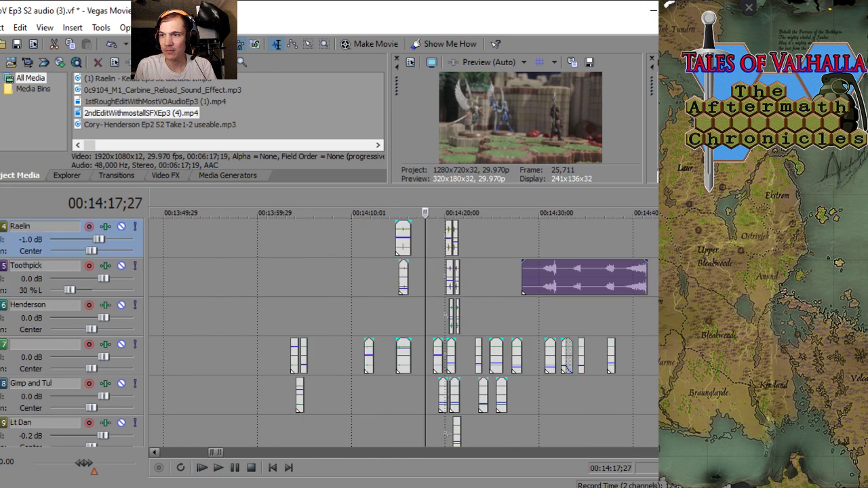
left_click_drag(526, 239, 470, 426)
scroll(428, 400, "up", 3)
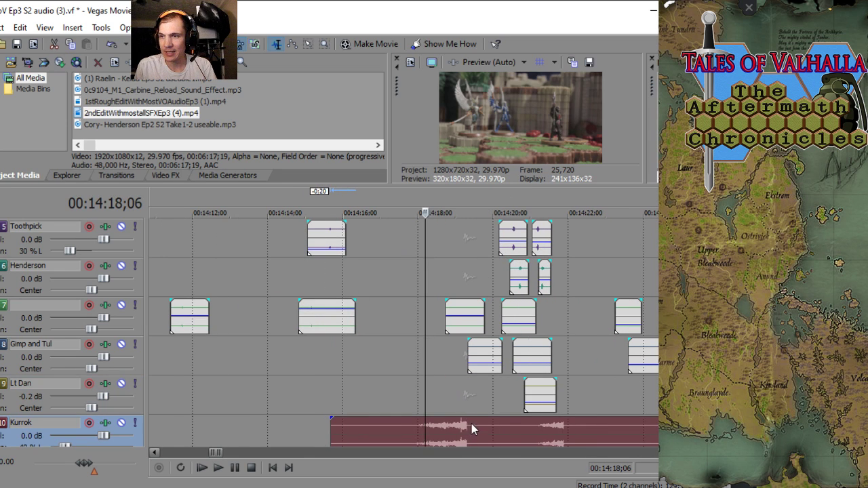
left_click(417, 376)
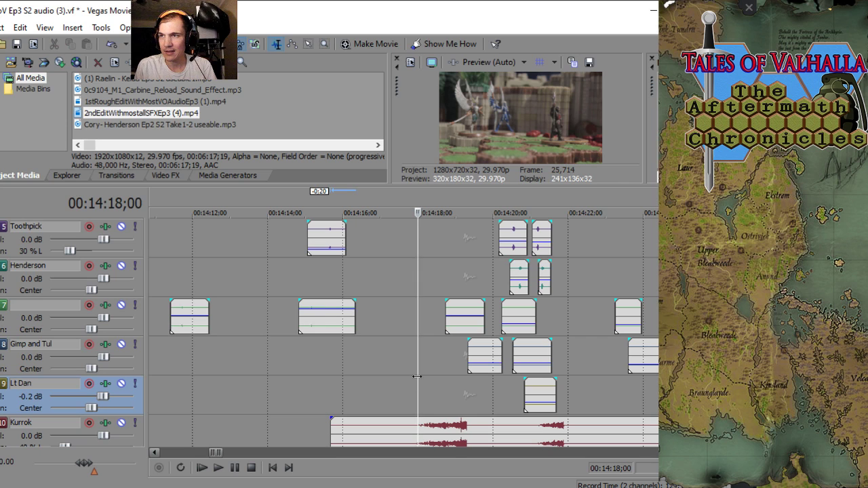
key("space")
scroll(417, 376, "up", 2)
scroll(417, 377, "down", 3)
key("space")
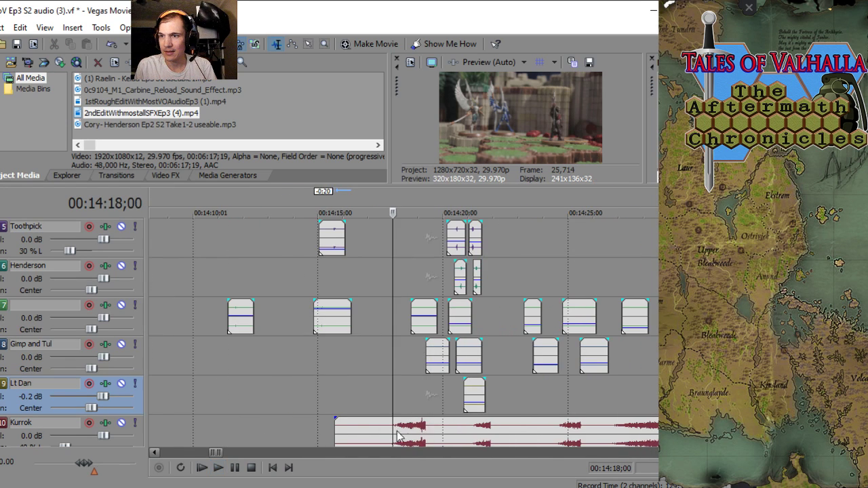
- Shift the Kurrok laser blasts clip 22 frames later and play it from 00:14:18;22
left_click_drag(416, 430, 433, 425)
left_click(413, 391)
scroll(414, 391, "up", 4)
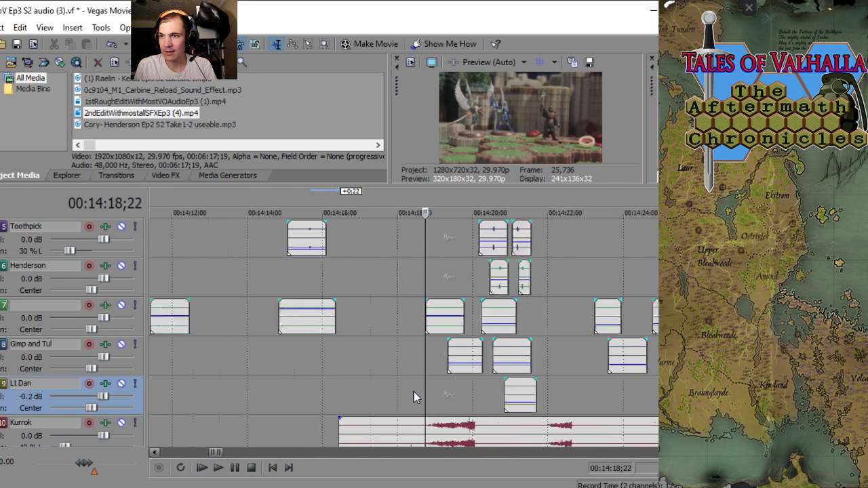
scroll(414, 391, "down", 4)
key("space")
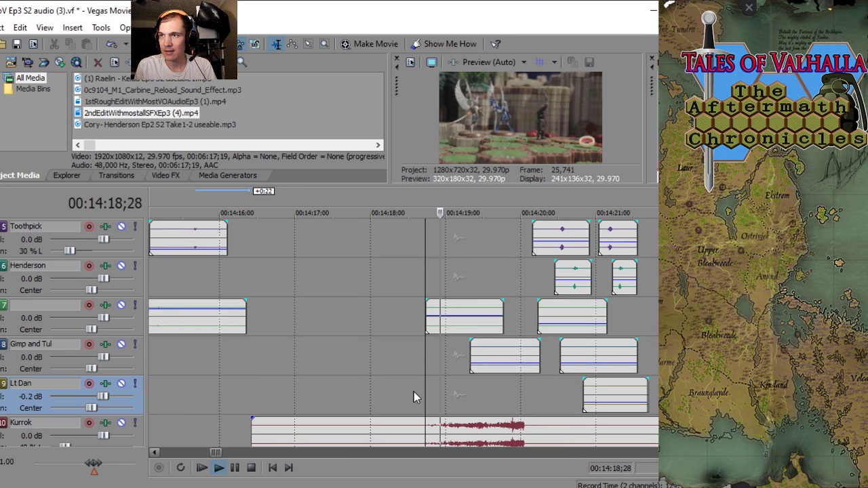
key("space")
- Shift the Kurrok laser blasts clip another 26 frames later and play it against the glyph light from about 00:14:19;21
scroll(446, 410, "up", 2)
left_click(474, 398)
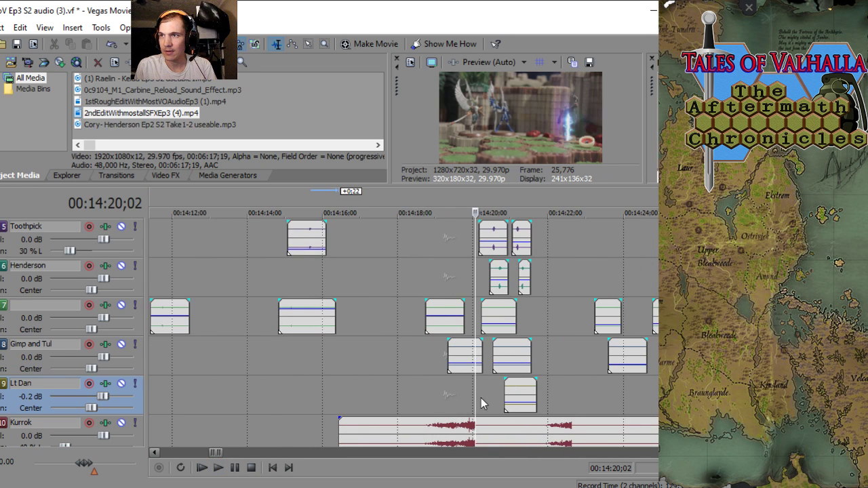
scroll(480, 398, "up", 2)
left_click(431, 429)
left_click_drag(431, 430, 458, 430)
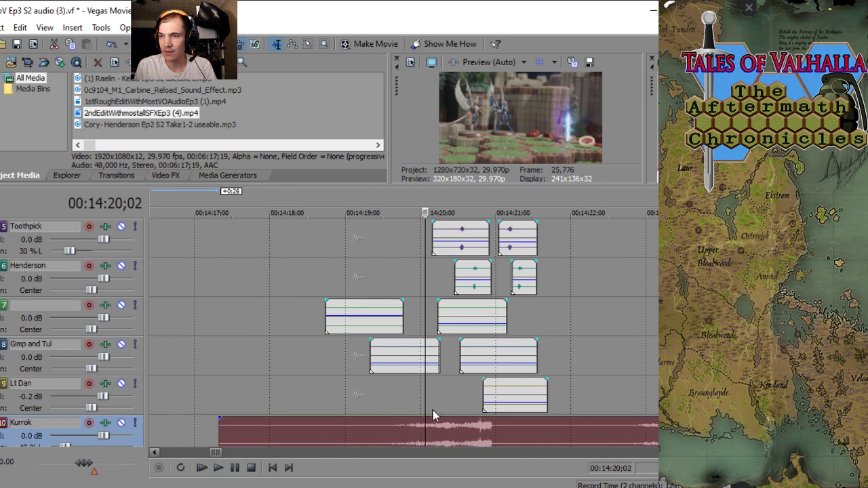
left_click(398, 400)
key("space")
scroll(399, 400, "down", 2)
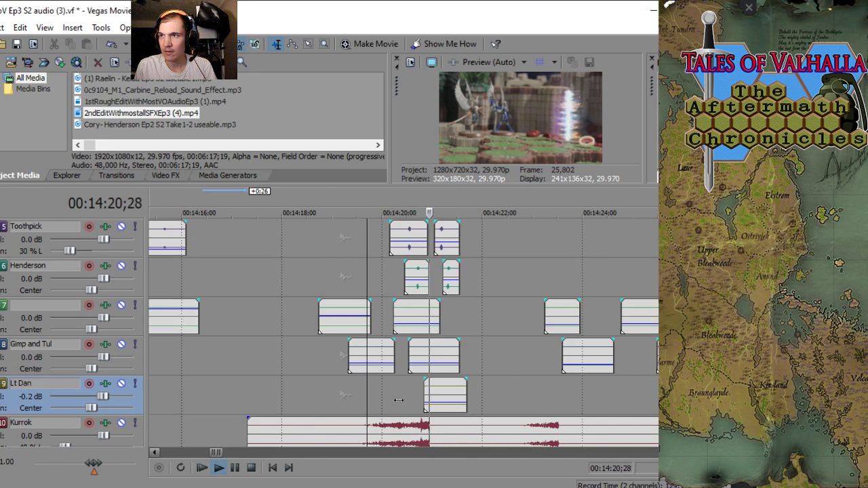
key("space")
- Split the Kurrok laser blasts clip at 00:14:21;21 and move the trailing part out of the way, farther along the timeline
scroll(419, 400, "down", 3)
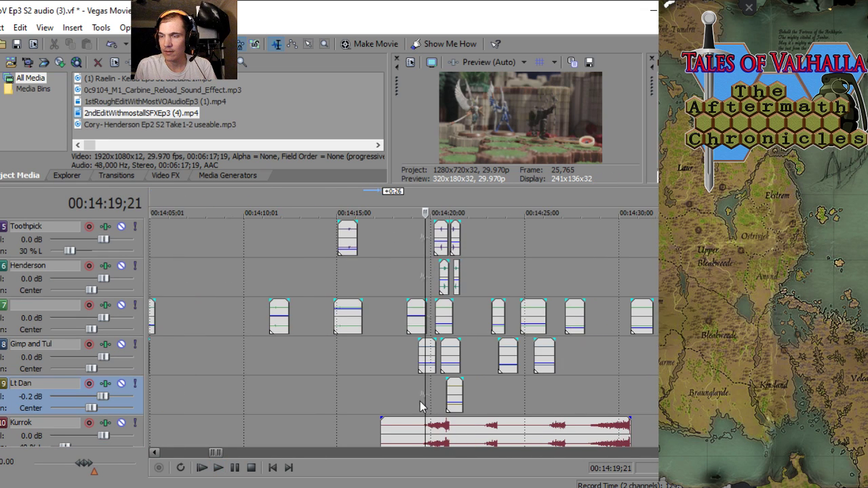
left_click(465, 436)
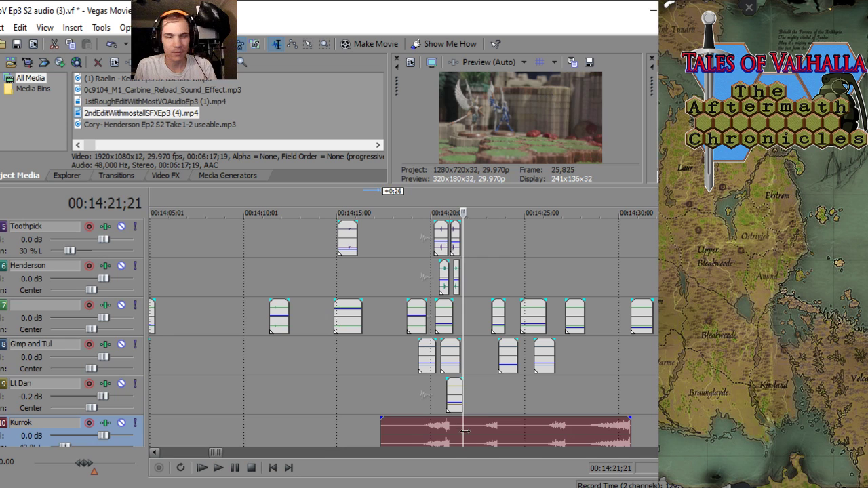
scroll(434, 428, "down", 6)
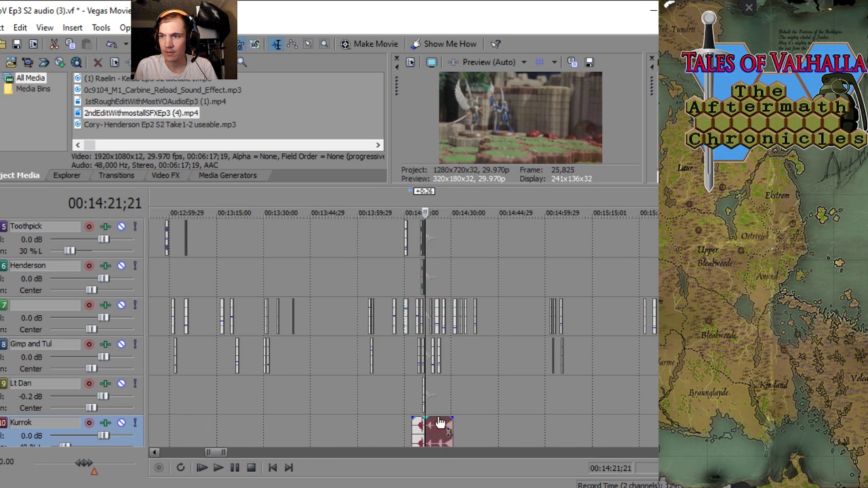
scroll(435, 427, "down", 2)
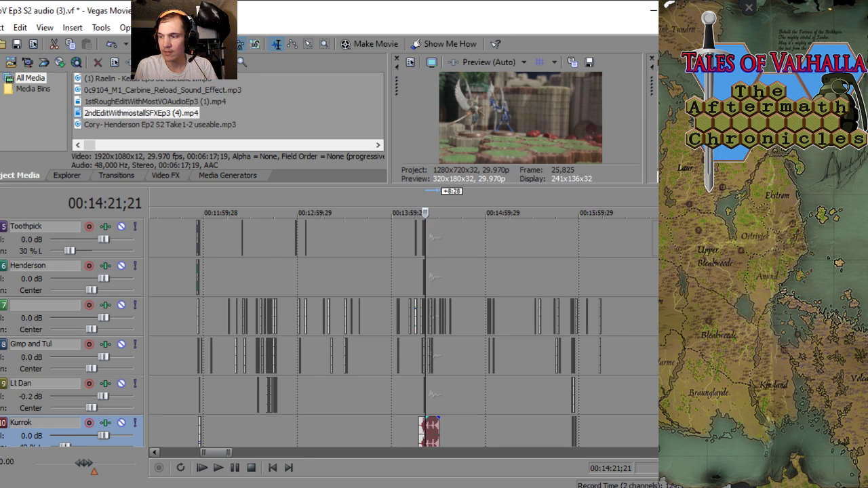
left_click_drag(440, 424, 624, 290)
- Paste a copy of the shortened Kurrok laser clip at 00:14:22;17 and reverse the copy
scroll(398, 432, "up", 5)
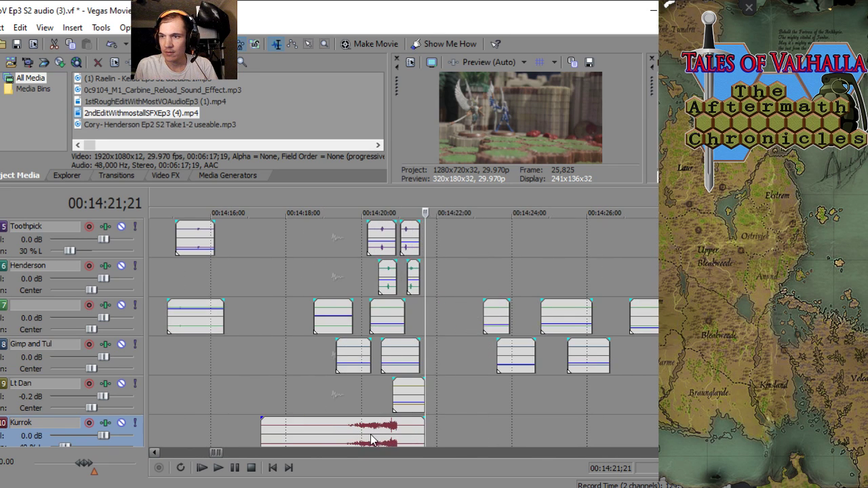
right_click(371, 439)
left_click(416, 237)
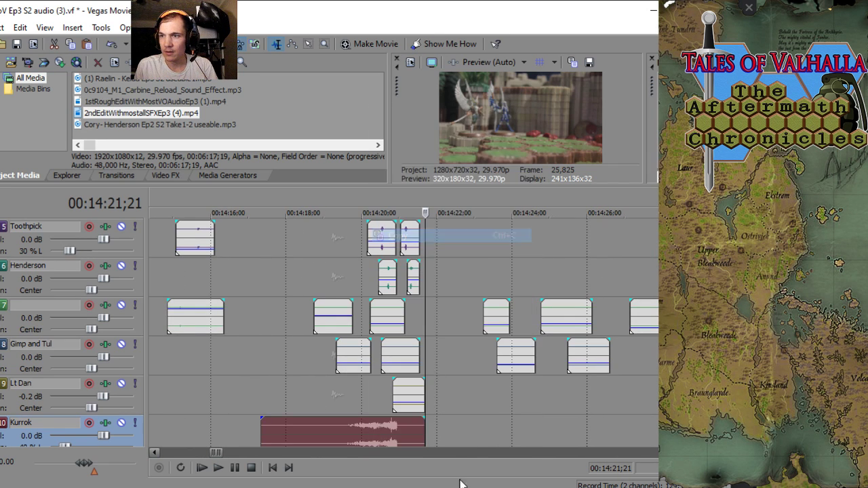
left_click(459, 434)
right_click(459, 328)
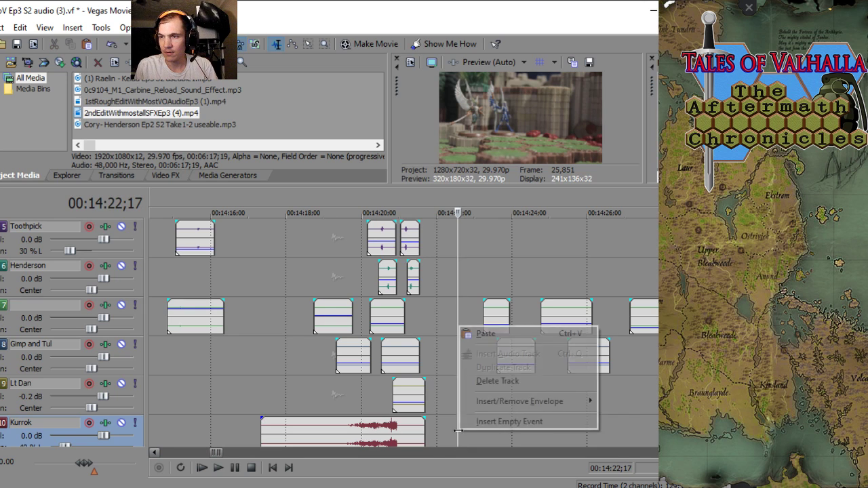
left_click(485, 334)
right_click(490, 425)
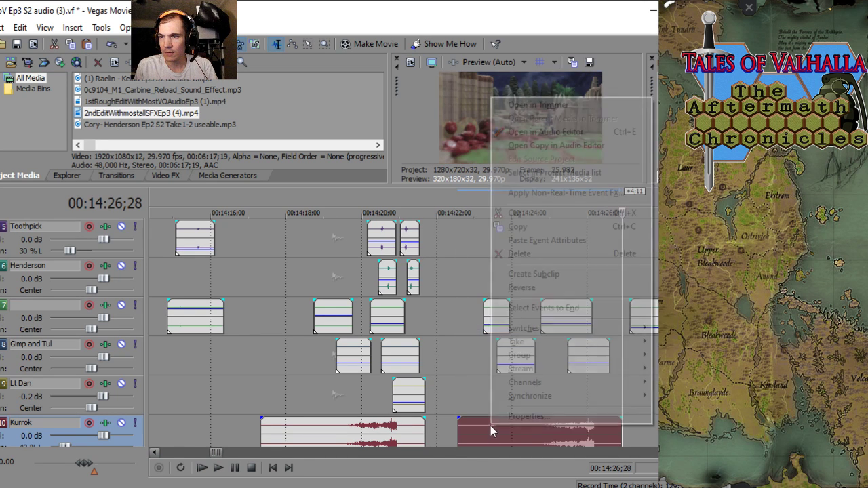
left_click(531, 288)
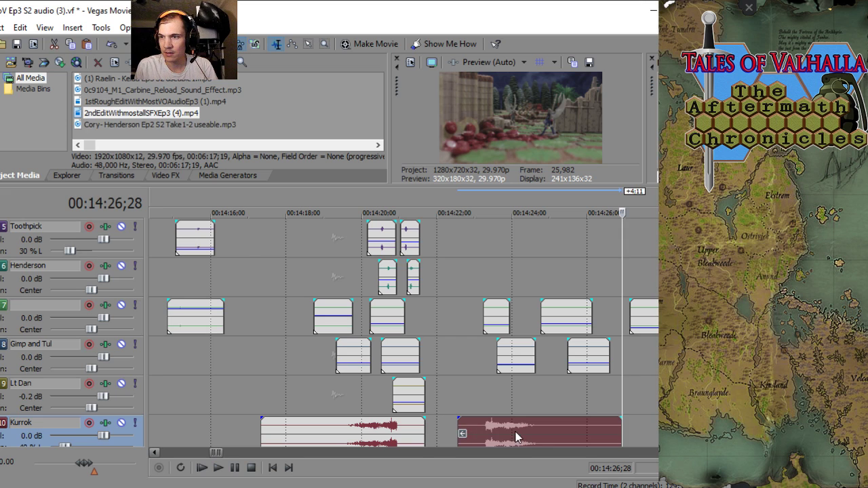
- Trim the original laser clip's end and the reversed copy's start to the loud sound, and butt them together at about 00:14:20;28
left_click_drag(516, 434, 488, 432)
left_click(391, 396)
scroll(442, 406, "up", 5)
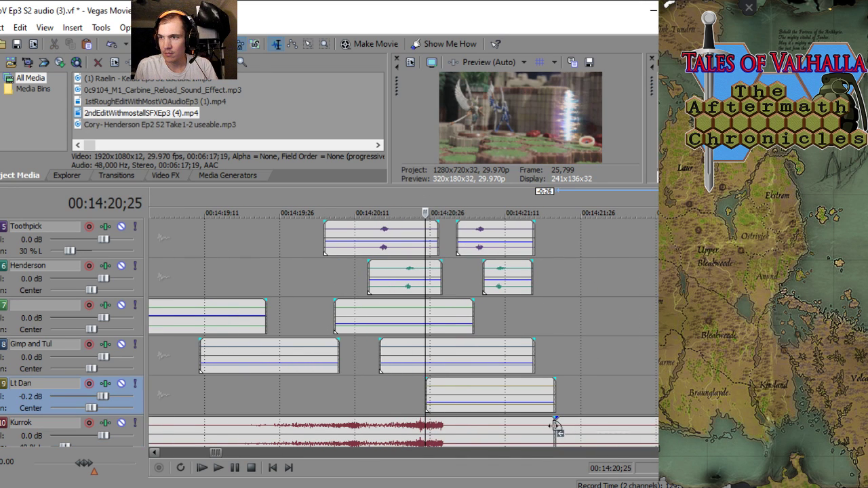
left_click_drag(555, 426, 452, 434)
scroll(441, 437, "down", 4)
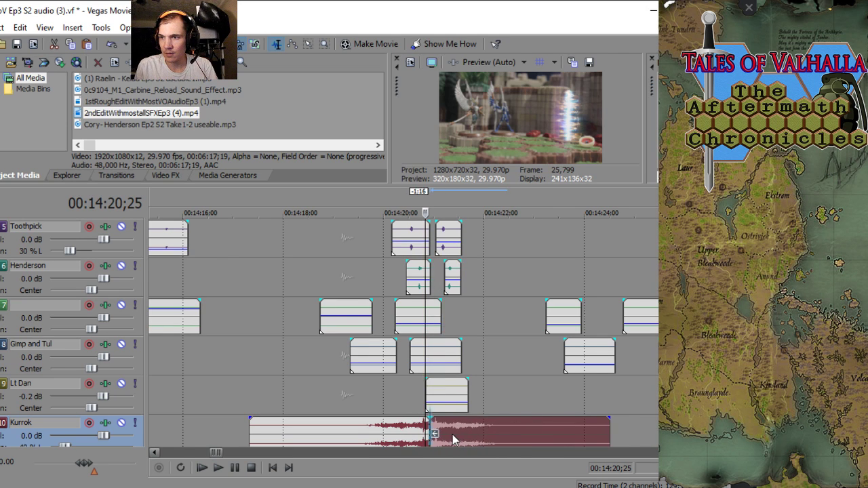
- Shift the reversed Kurrok laser clip 2 frames earlier to crossfade with the original, and place the playhead at 00:14:19;24
left_click(404, 394)
scroll(438, 370, "up", 6)
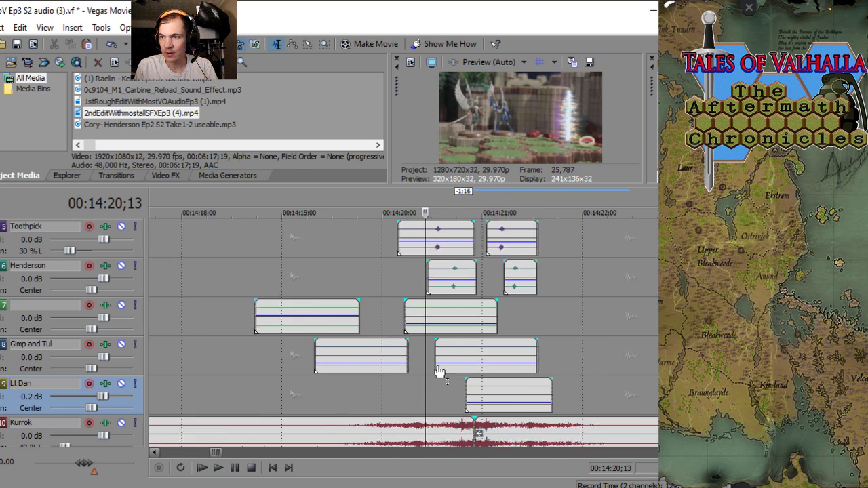
scroll(437, 368, "down", 4)
scroll(463, 415, "up", 3)
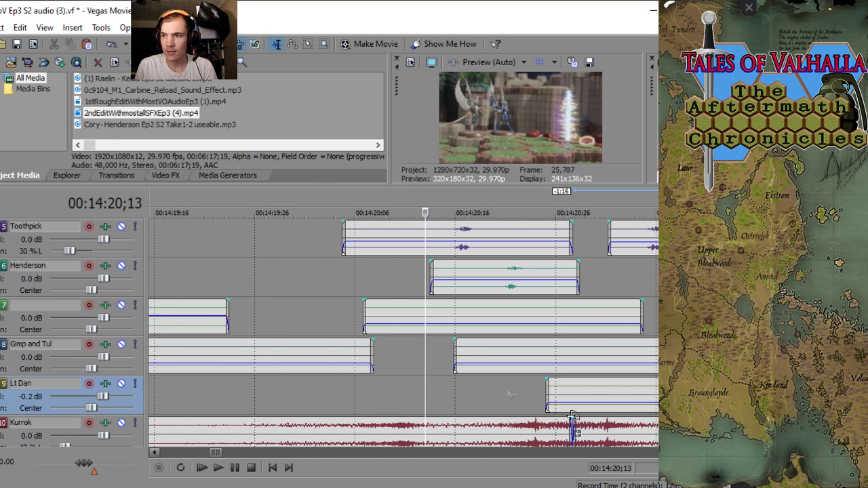
scroll(495, 423, "down", 2)
scroll(495, 423, "down", 1)
left_click_drag(561, 432, 542, 432)
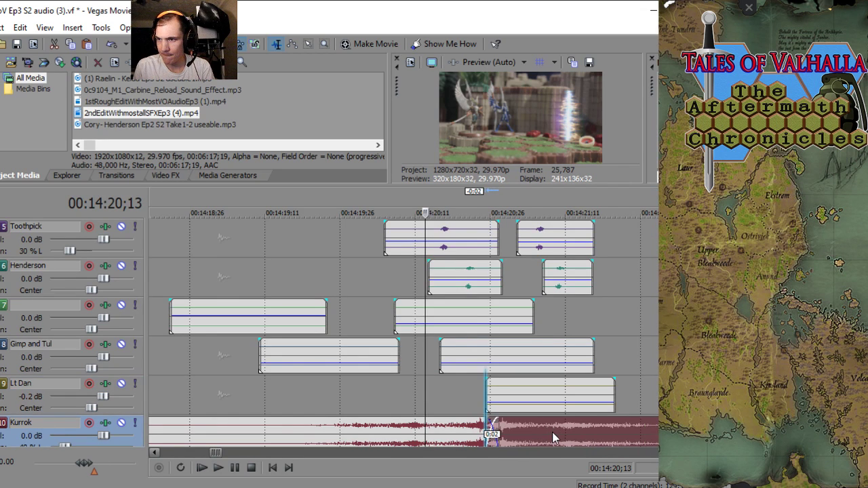
scroll(400, 407, "up", 2)
left_click(309, 398)
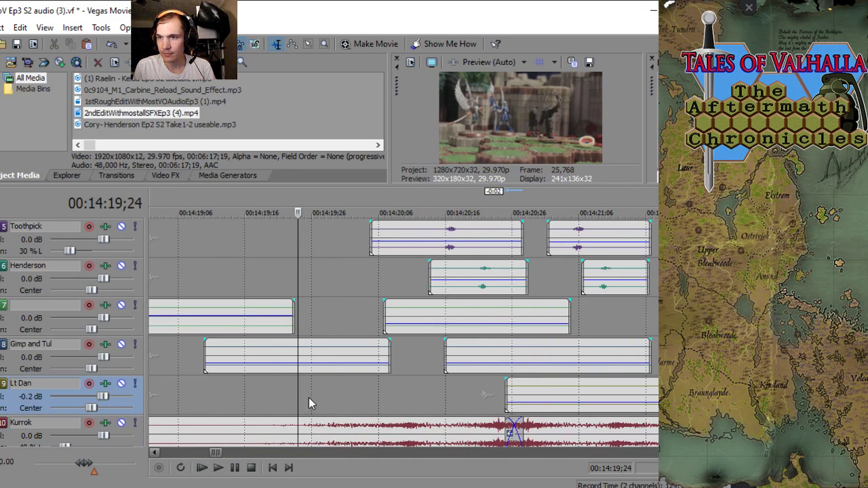
- Lower the gain of the original Kurrok laser clip to about -2.3 dB, reduce the reversed copy's gain similarly, and play back the result
key("space")
scroll(330, 396, "down", 3)
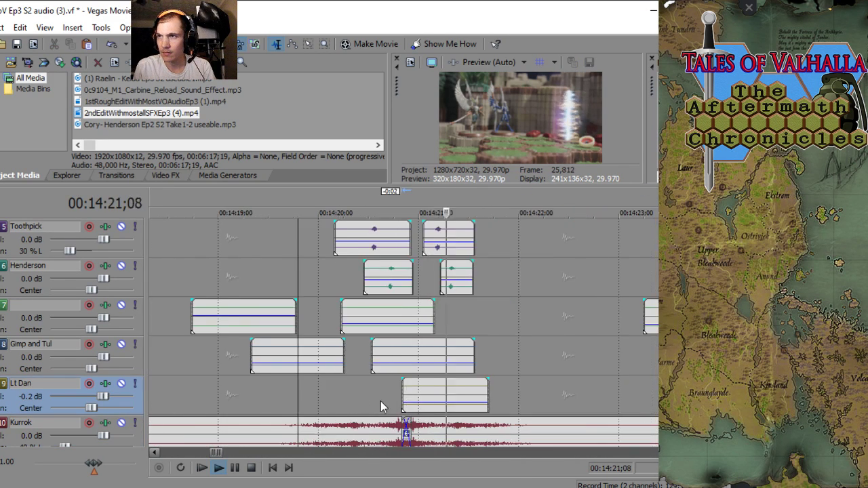
key("space")
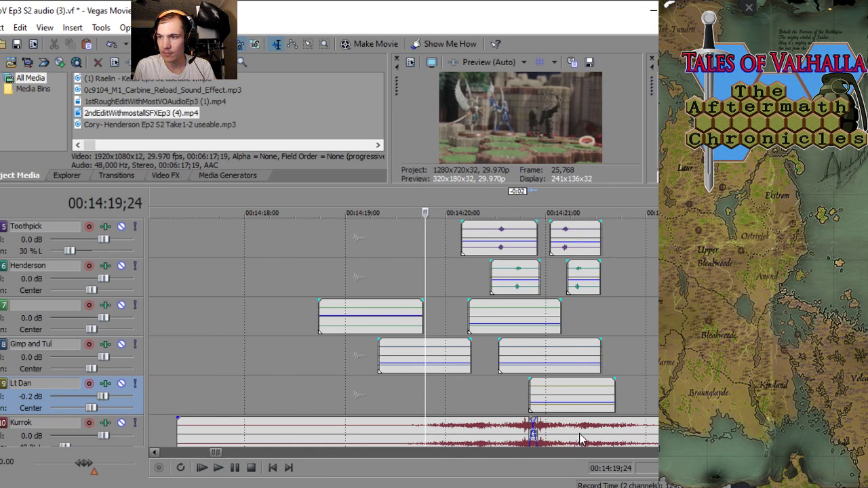
left_click_drag(508, 424, 509, 428)
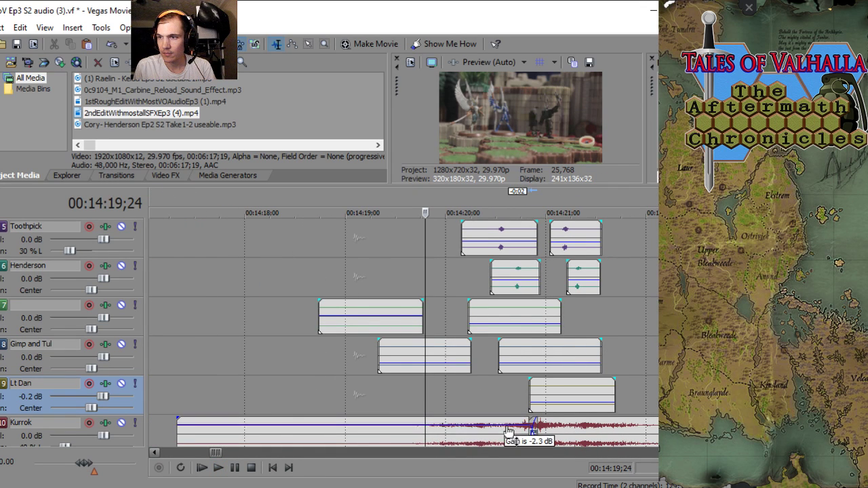
left_click_drag(573, 423, 573, 426)
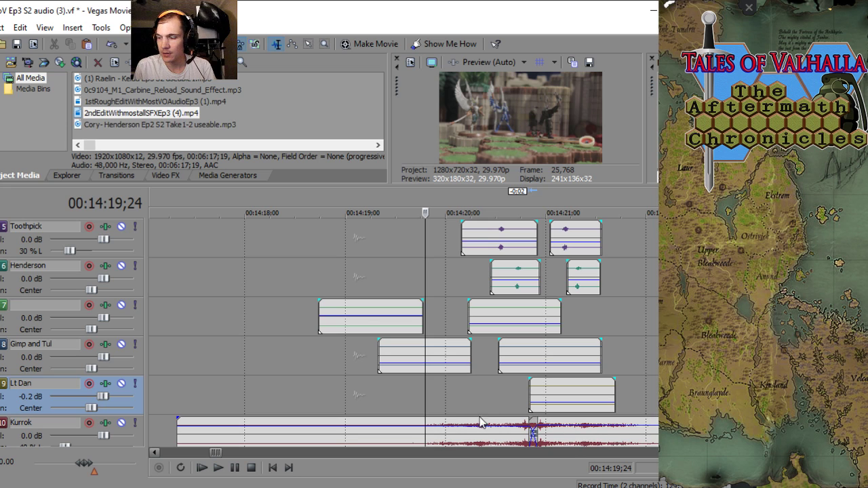
key("space")
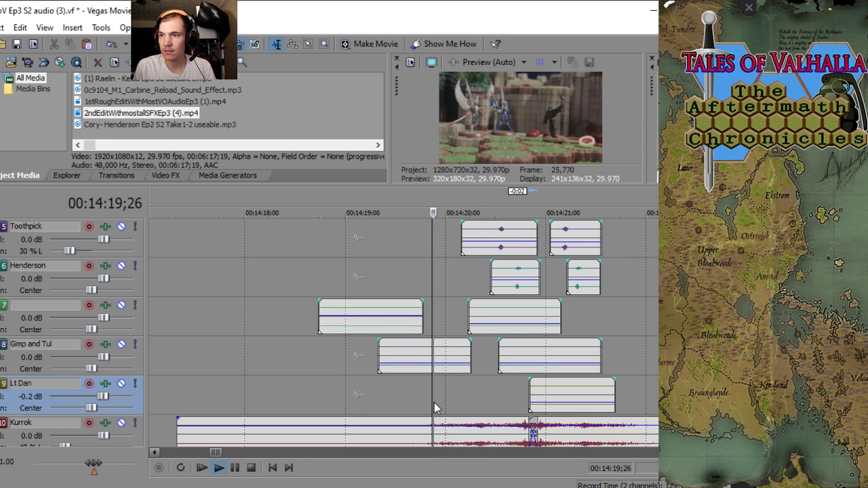
scroll(478, 398, "up", 2)
scroll(478, 397, "down", 5)
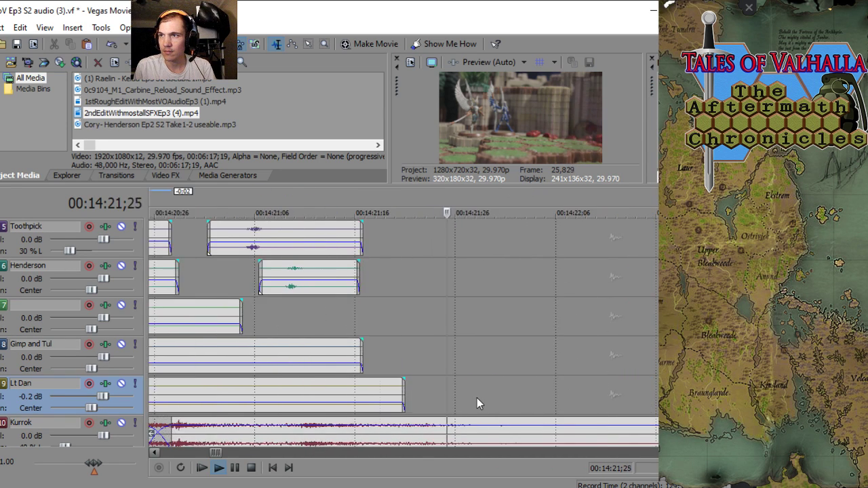
key("space")
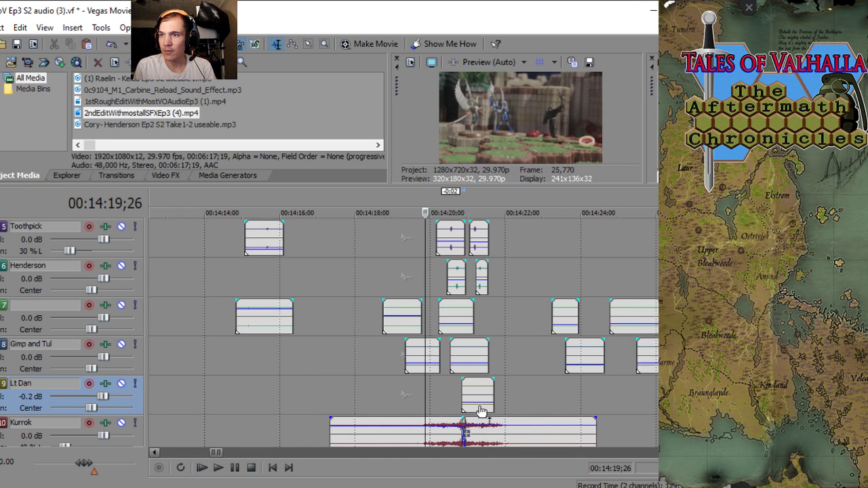
- Copy the original and reversed laser clips together from the Kurrok track
scroll(480, 412, "down", 6)
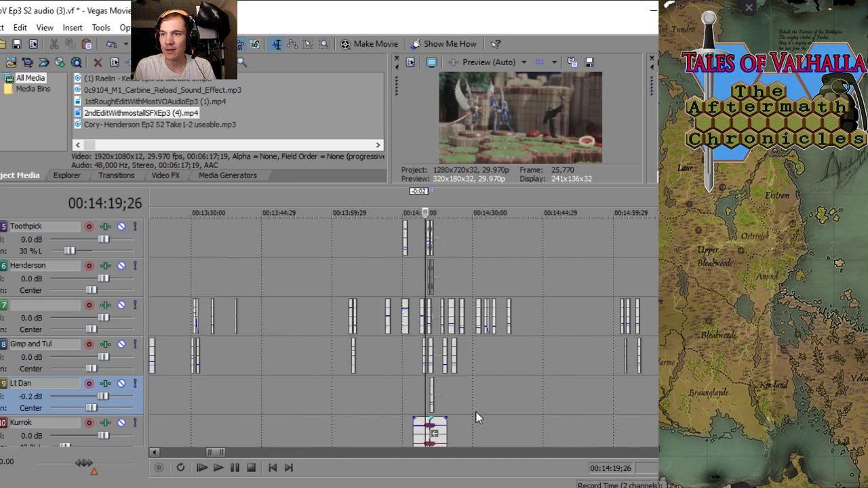
scroll(475, 415, "up", 6)
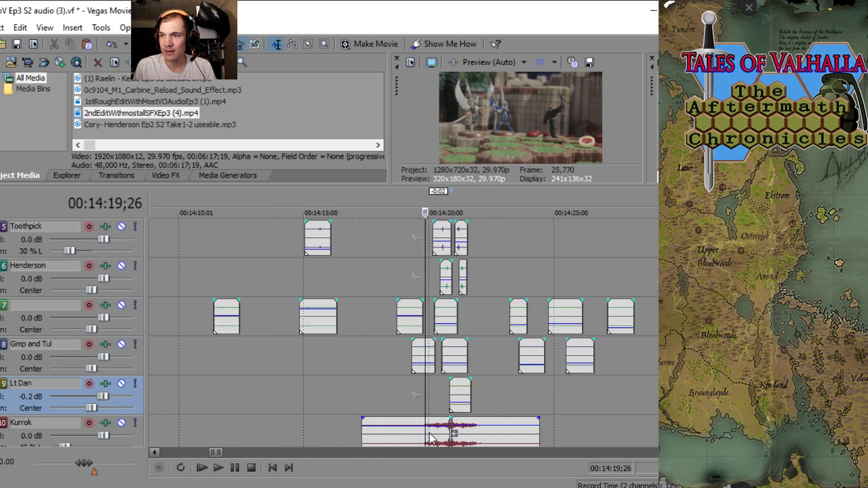
left_click(430, 437)
left_click(482, 435, "ctrl")
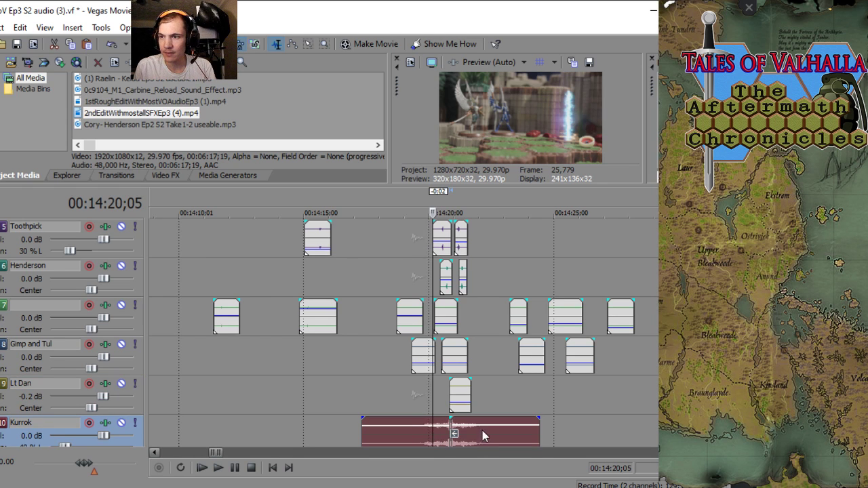
right_click(485, 432)
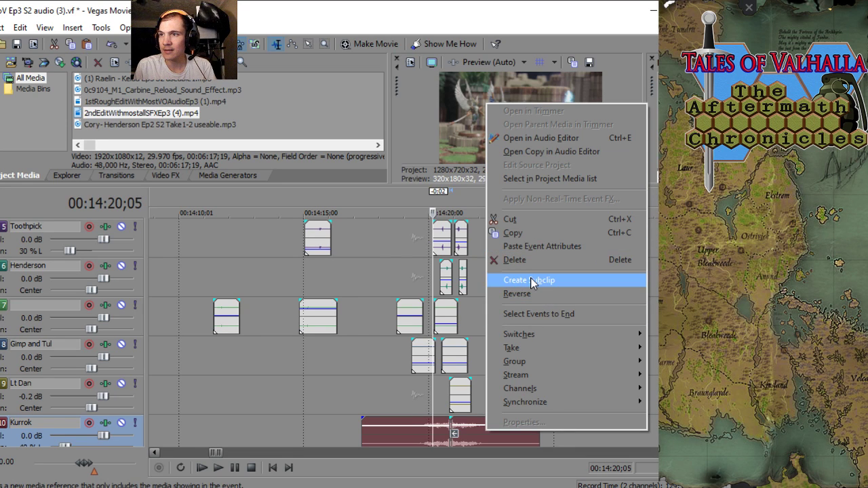
left_click(530, 234)
- Paste the copied laser clips onto the Toothpick track at 00:12:36;02, near the earlier glyph's light effect
scroll(292, 376, "down", 8)
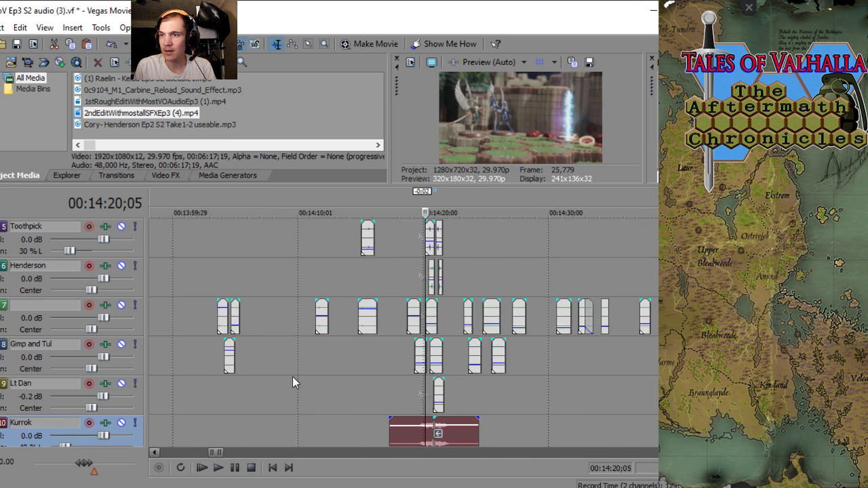
scroll(305, 375, "down", 4)
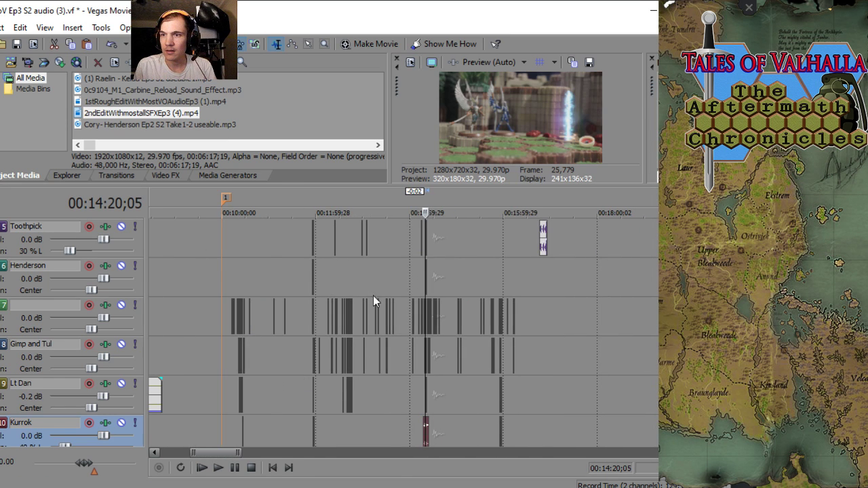
left_click(350, 279)
scroll(367, 321, "up", 6)
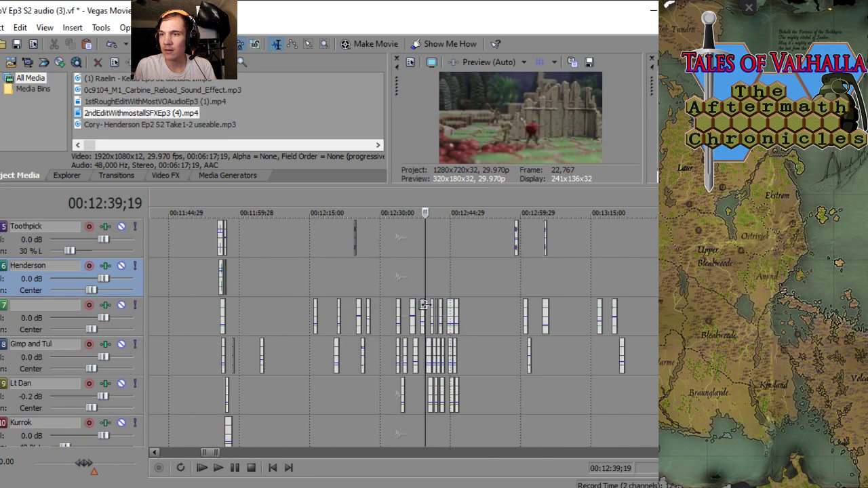
scroll(424, 304, "up", 5)
left_click(379, 264)
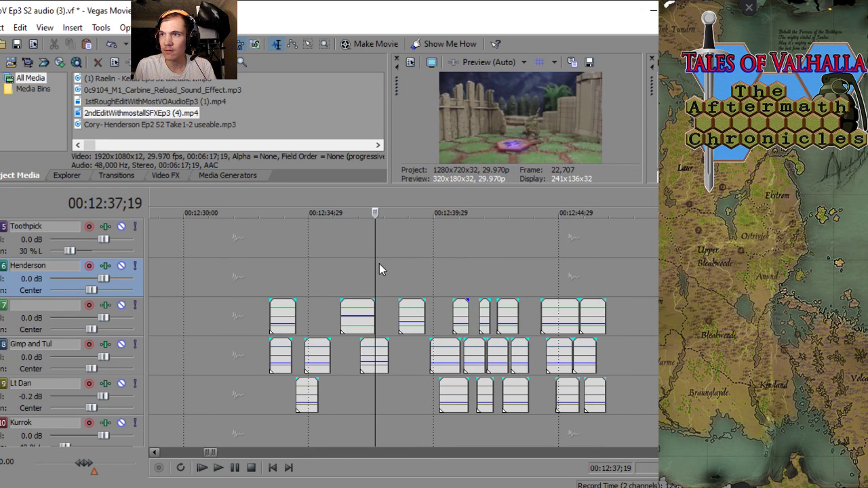
scroll(377, 272, "up", 3)
scroll(555, 253, "down", 4)
scroll(555, 254, "up", 1)
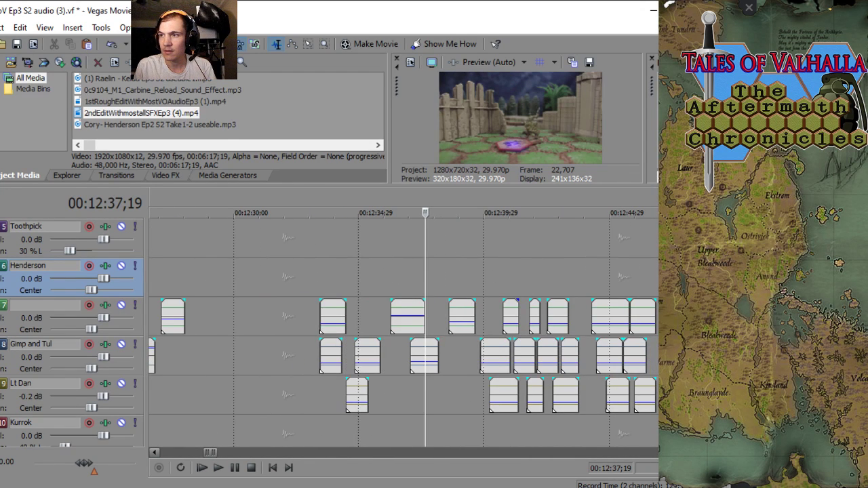
scroll(403, 332, "up", 3)
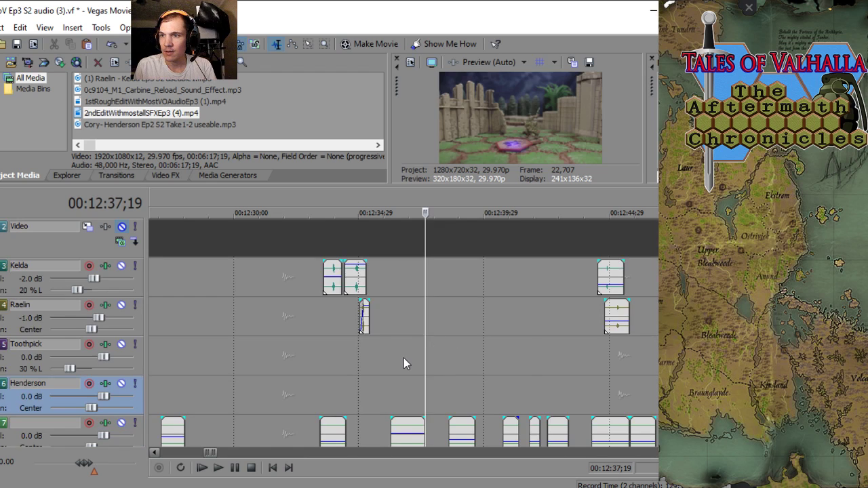
left_click(398, 355)
scroll(397, 355, "up", 2)
left_click(387, 356)
right_click(391, 353)
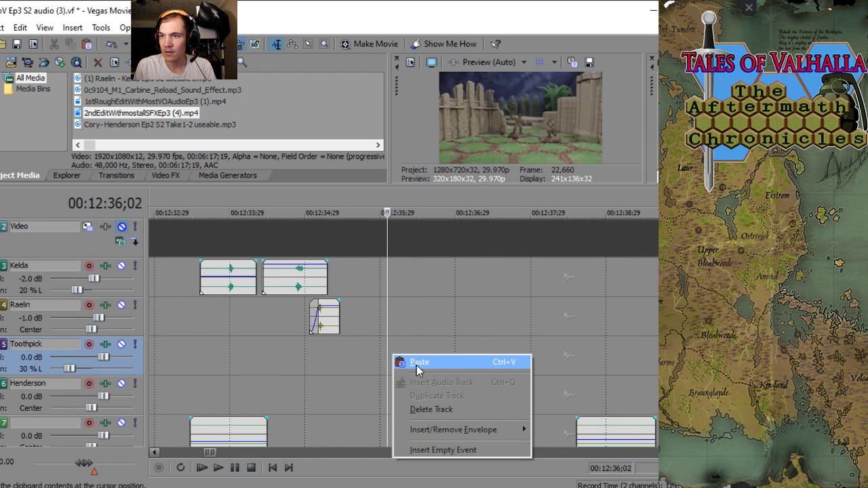
left_click(417, 362)
- Move the Toothpick track's original laser clip 2;07 earlier and its reversed clip 2;08 earlier, keeping a short crossfade between them
scroll(390, 340, "down", 5)
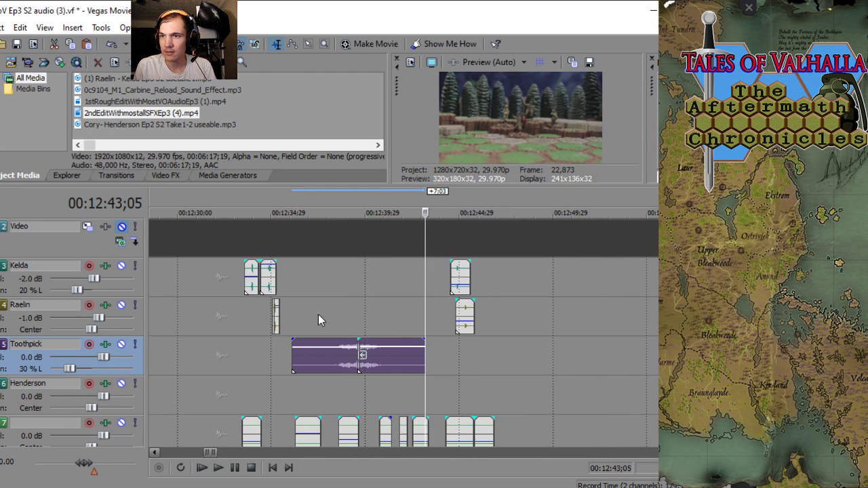
left_click(301, 309)
scroll(301, 309, "up", 3)
left_click(491, 354)
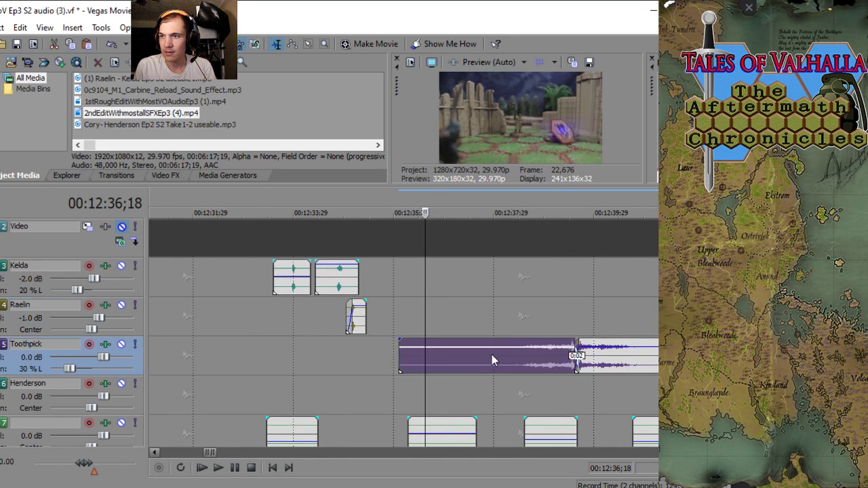
left_click_drag(492, 354, 379, 362)
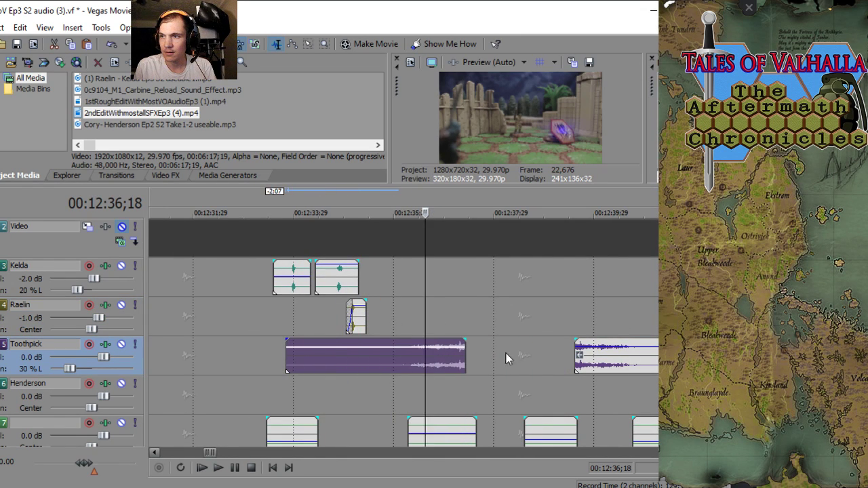
left_click_drag(640, 367, 526, 371)
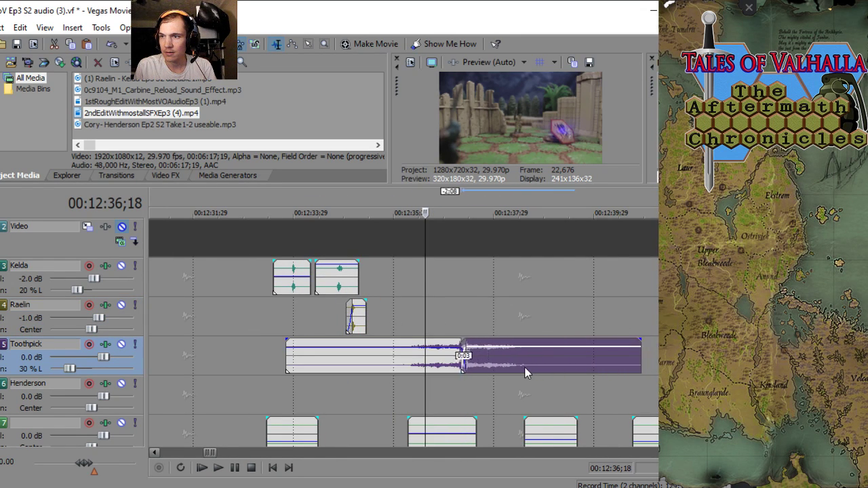
- Shift the reversed Toothpick laser clip 14 frames earlier to widen the crossfade, playing the sound against the video before and after
scroll(505, 344, "up", 4)
left_click(369, 318)
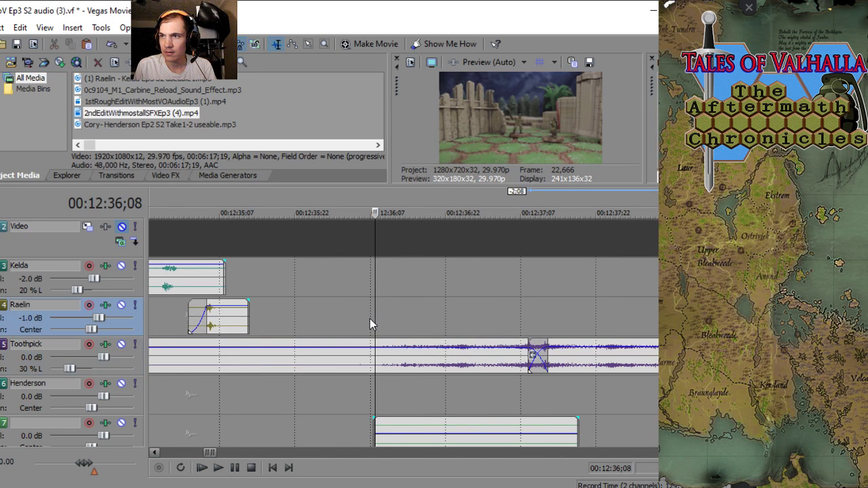
key("space")
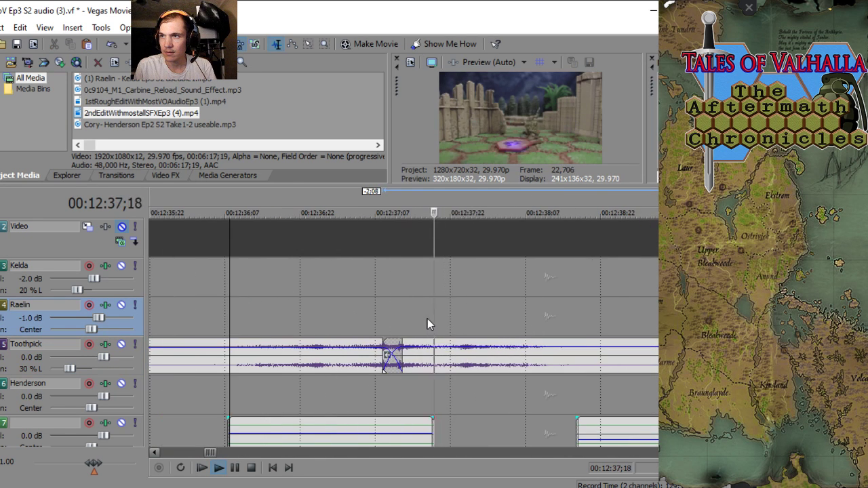
key("space")
scroll(461, 319, "down", 3)
left_click_drag(564, 354, 535, 359)
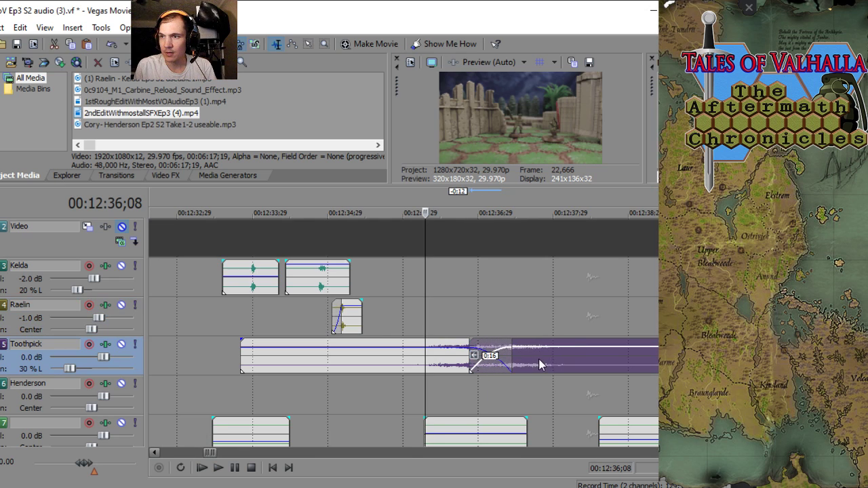
scroll(437, 328, "up", 4)
key("space")
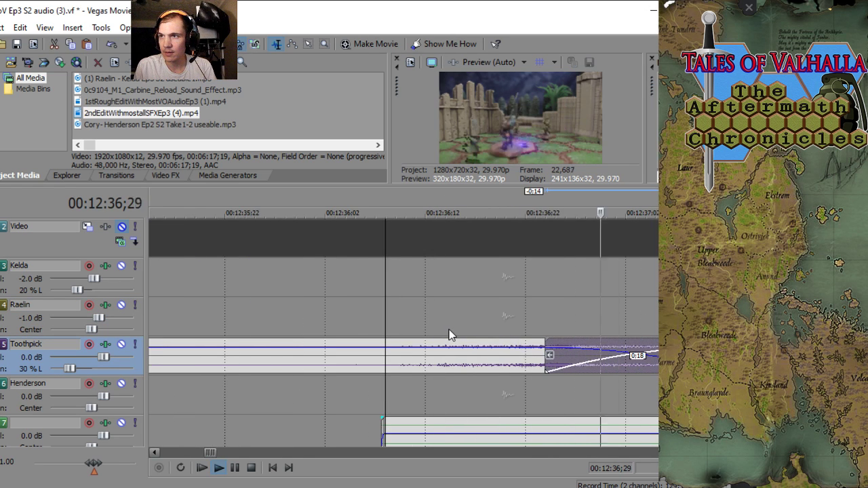
scroll(442, 329, "down", 3)
key("space")
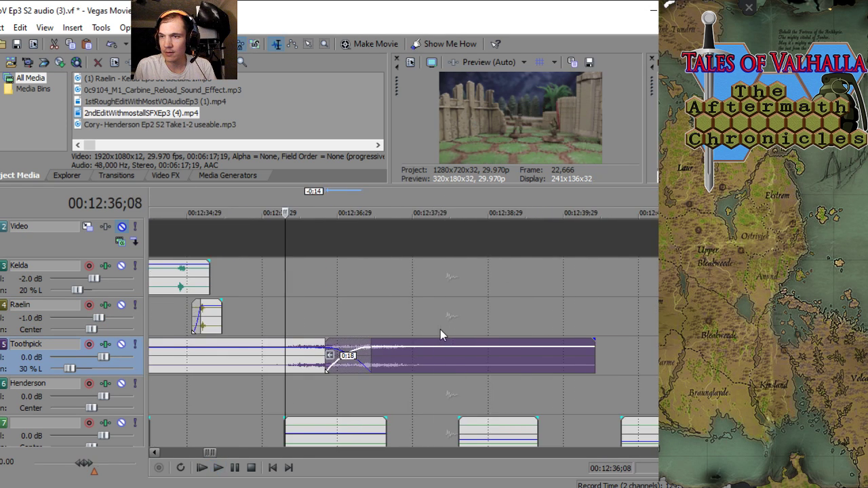
- Lower the gain of both laser clips on the Toothpick track and play them back from just before the glyph lights up
scroll(439, 330, "up", 3)
left_click(604, 317)
scroll(576, 320, "up", 2)
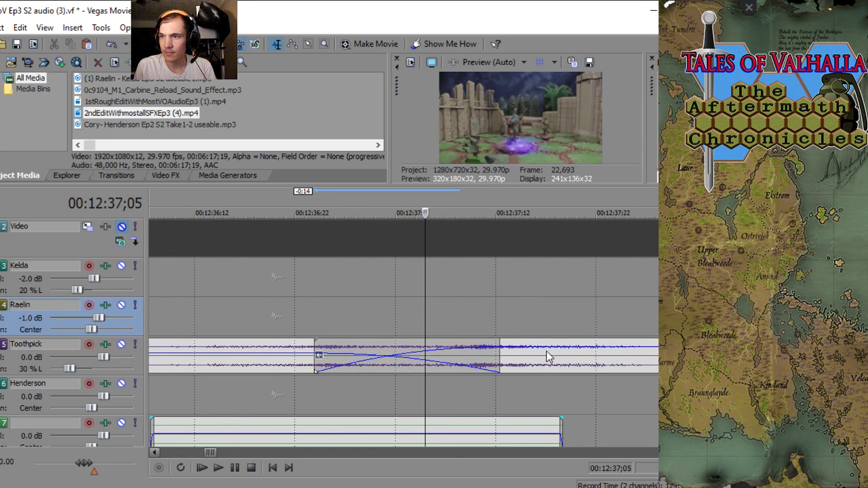
scroll(536, 345, "down", 2)
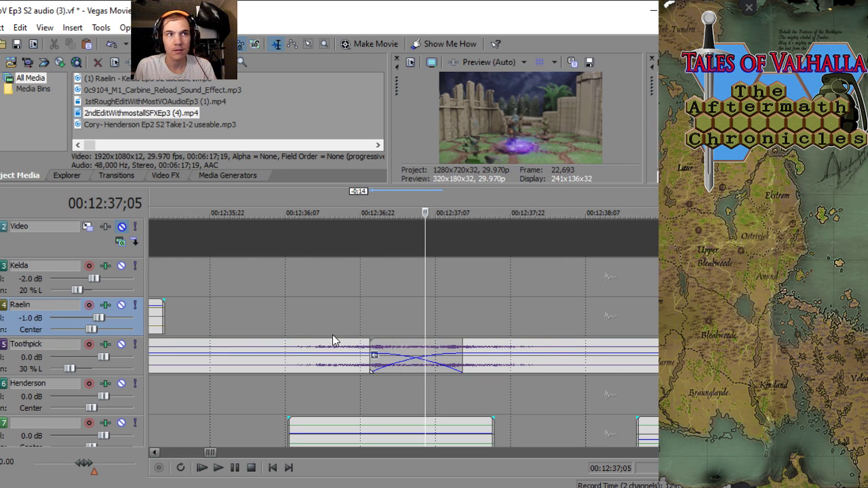
left_click(318, 311)
key("space")
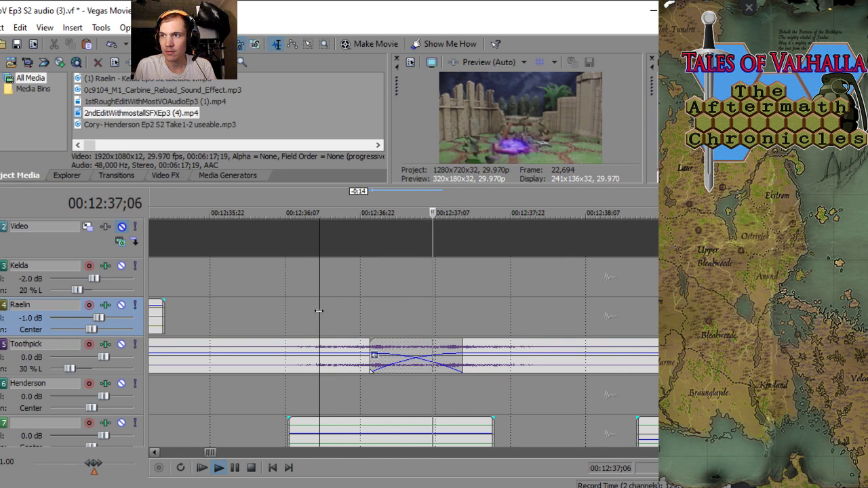
key("space")
- Shift the reversed Toothpick laser clip another 4 frames earlier to match the end of the light effect, and place the playhead at 00:12:37;06
left_click(516, 315)
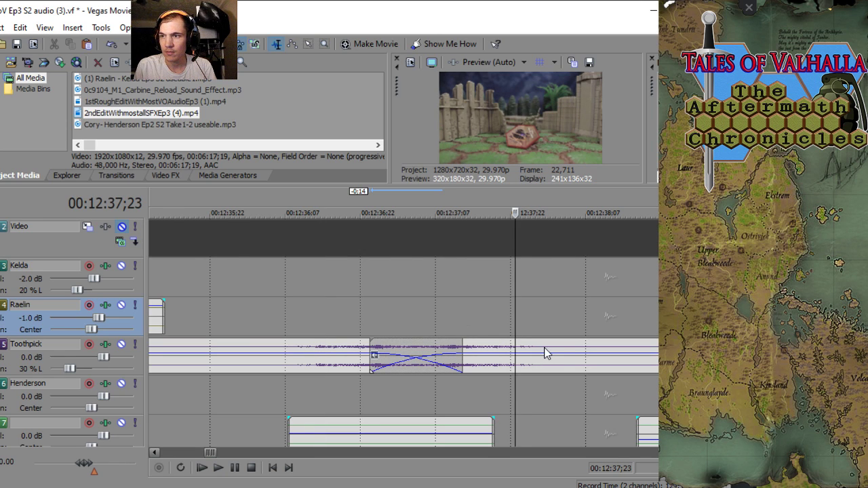
left_click_drag(546, 353, 523, 354)
left_click(430, 322)
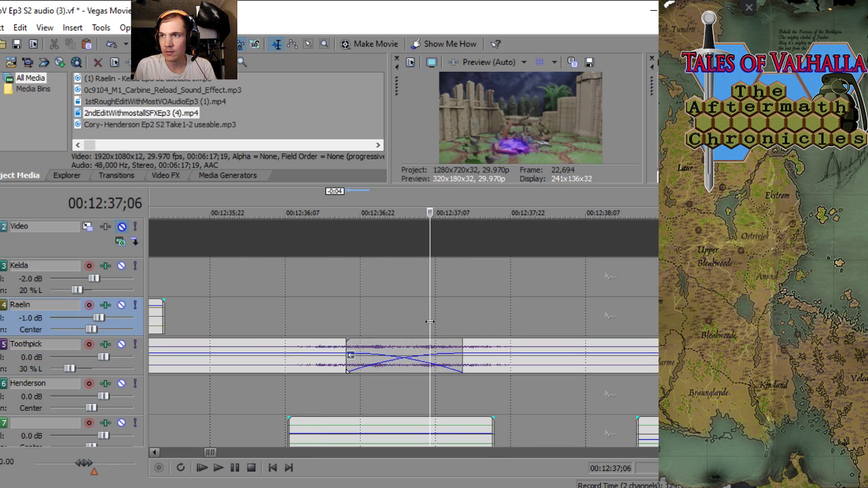
key("space")
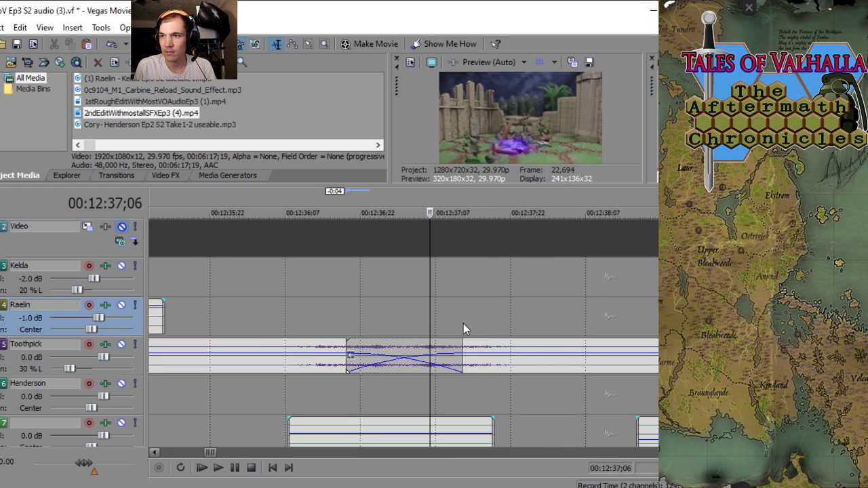
- Step through the video frame by frame from 00:12:37;06 to check where the glyph light ends, and return the playhead to 00:12:36;13
key("Right")
key("Right")
key("Right")
key("Right")
key("Right")
key("Right")
key("Right")
key("Right")
key("Right")
key("Right")
key("Right")
key("Right")
key("Right")
key("Right")
key("Right")
key("Right")
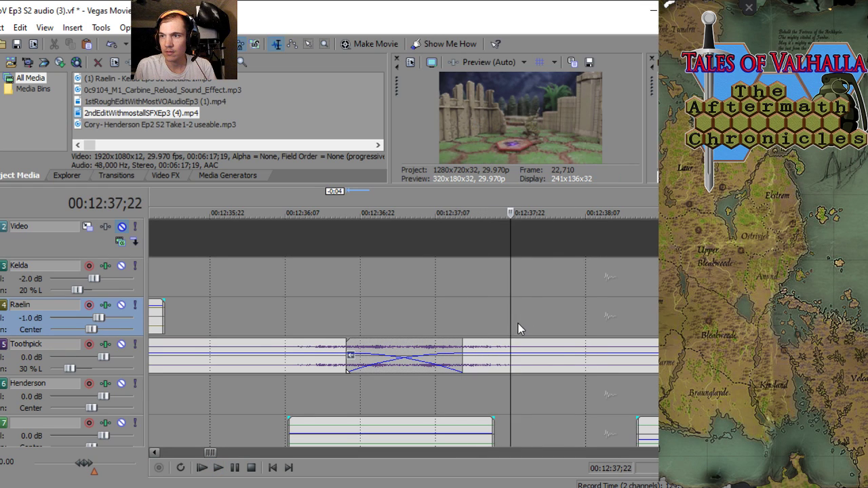
key("Right")
left_click(300, 317)
left_click(315, 317)
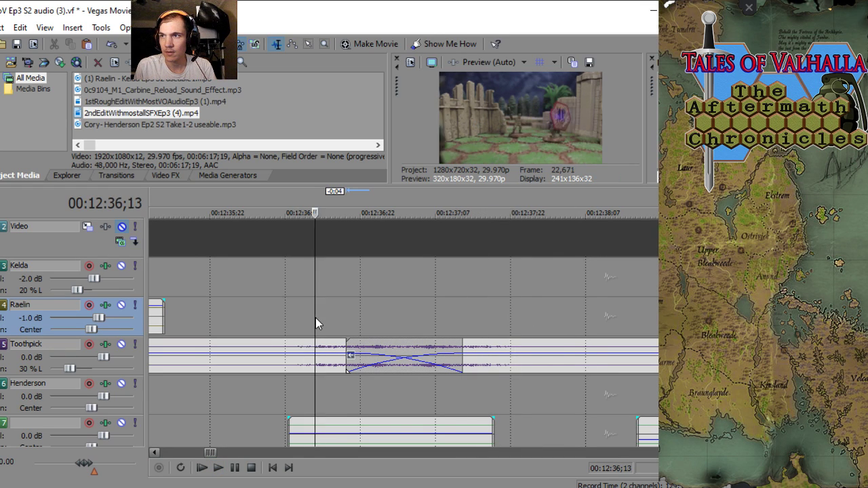
- Play back the crossfaded laser clips against the glyph light effect, from 00:12:36;13 and again from 00:12:36;06
key("space")
left_click(278, 316)
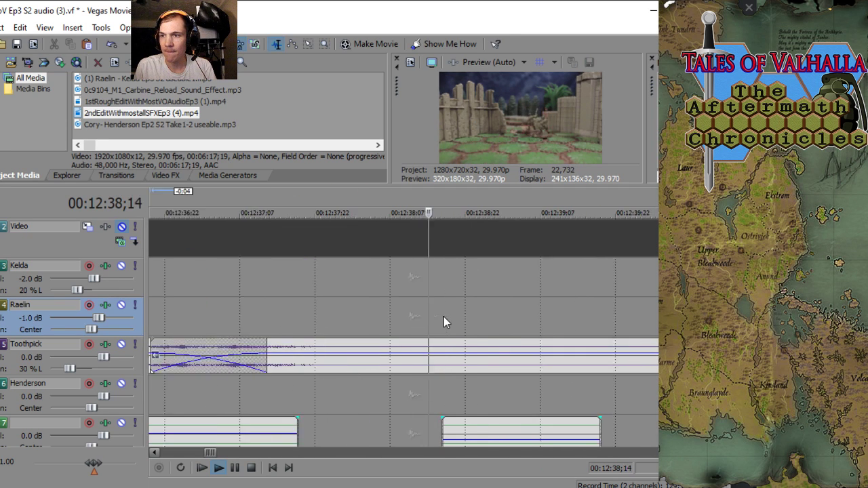
key("space")
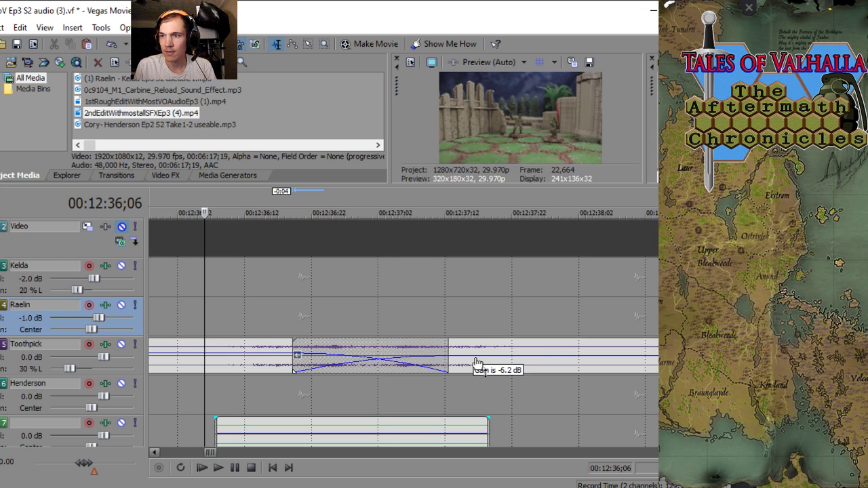
scroll(328, 315, "down", 5)
key("space")
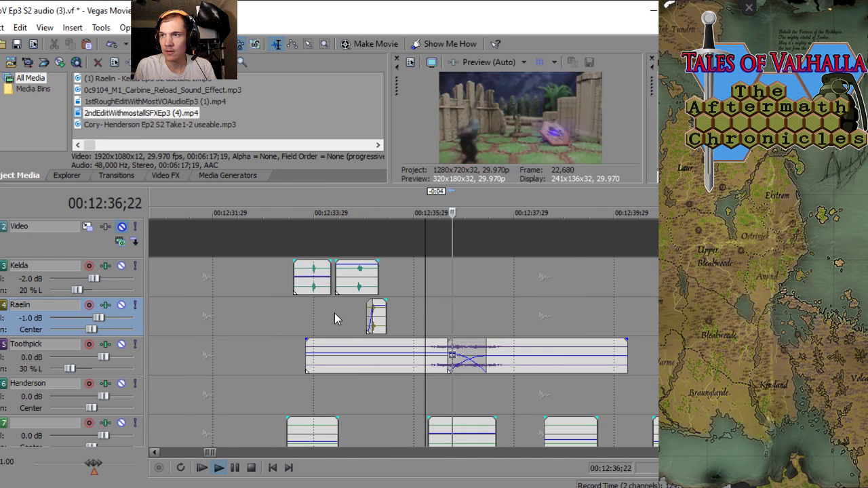
scroll(345, 313, "up", 3)
key("space")
key("space")
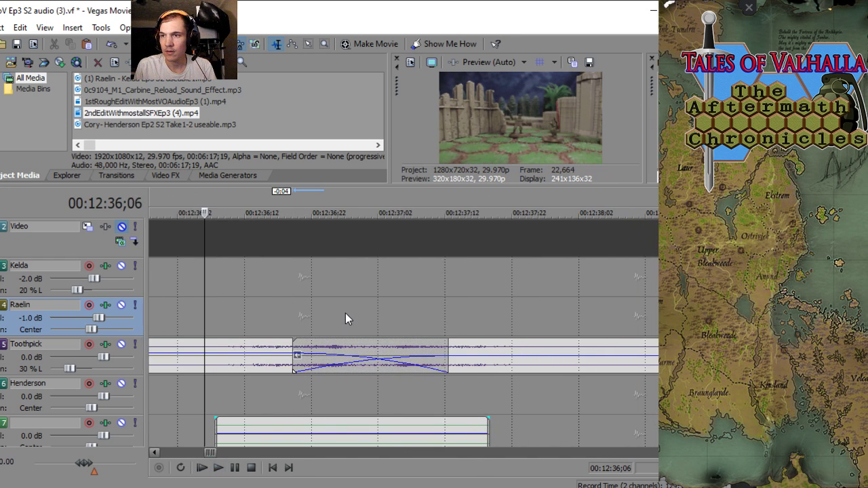
key("space")
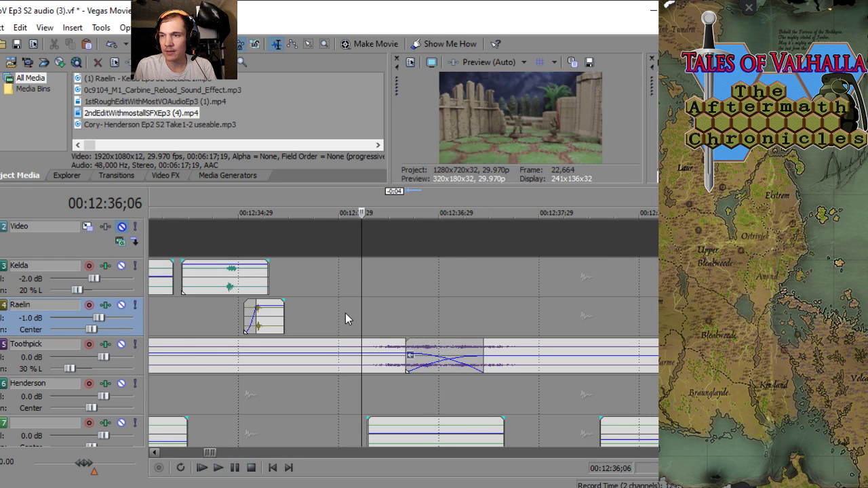
key("space")
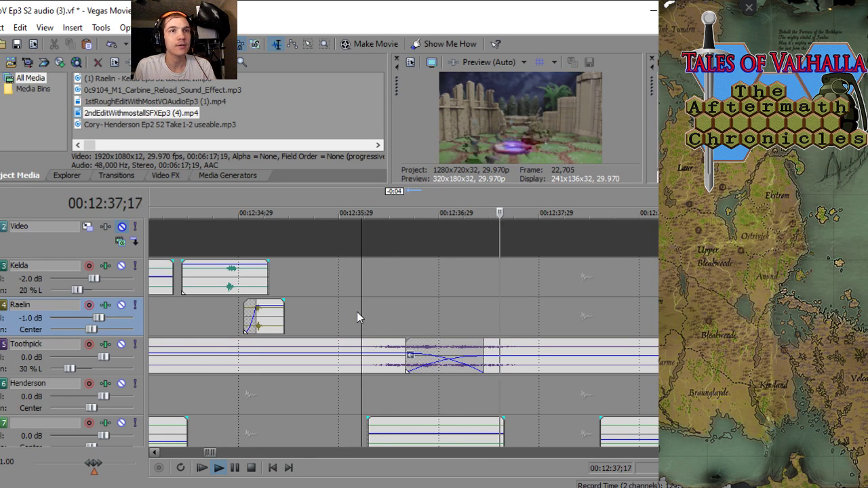
key("space")
- Move the spare sound clip beyond the end of the video from the Toothpick track into the gap around 00:09:20 on the Raelin track
scroll(356, 311, "down", 18)
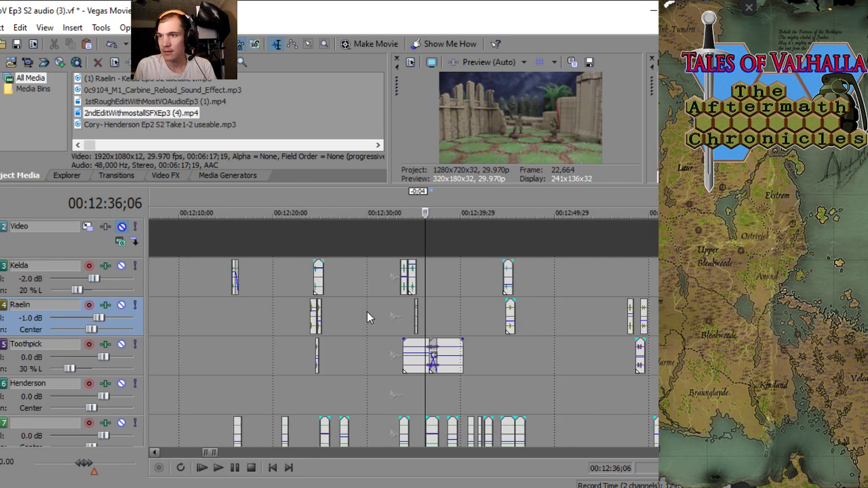
scroll(405, 328, "down", 5)
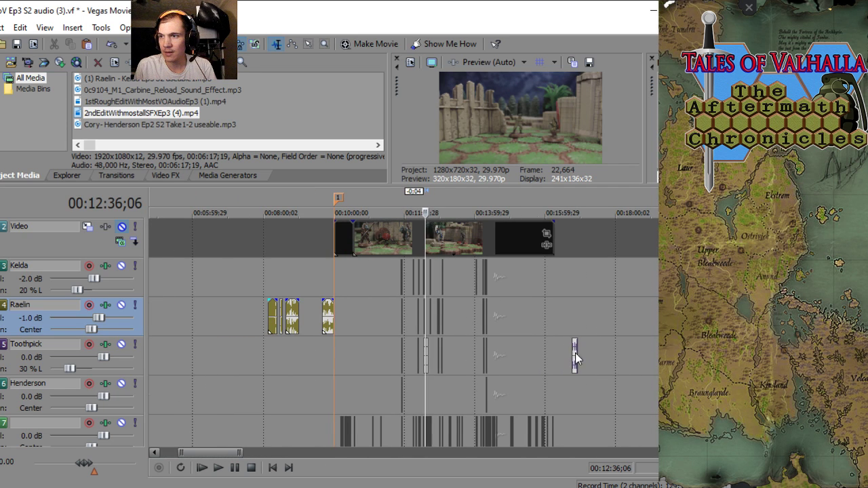
left_click_drag(575, 357, 313, 309)
- Examine the stored Raelin clips between 00:08:08 and 00:09:00, and play part of the first one
left_click(283, 283)
scroll(288, 296, "up", 8)
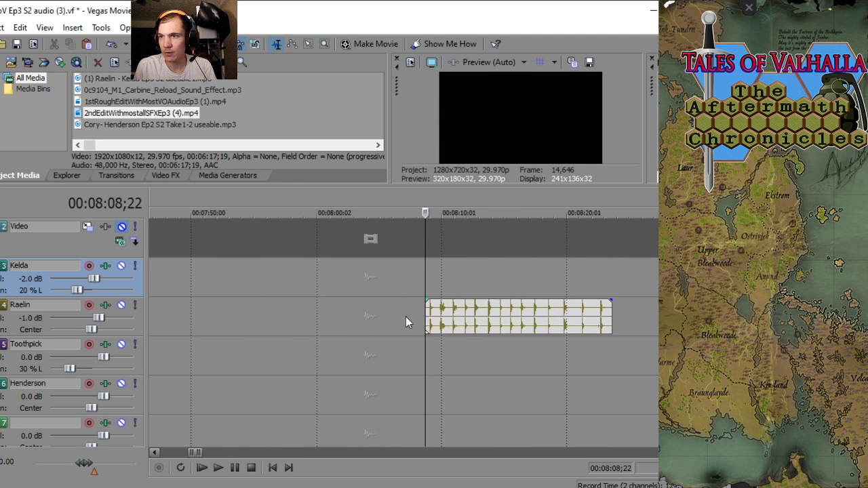
left_click(465, 276)
key("space")
scroll(464, 277, "down", 2)
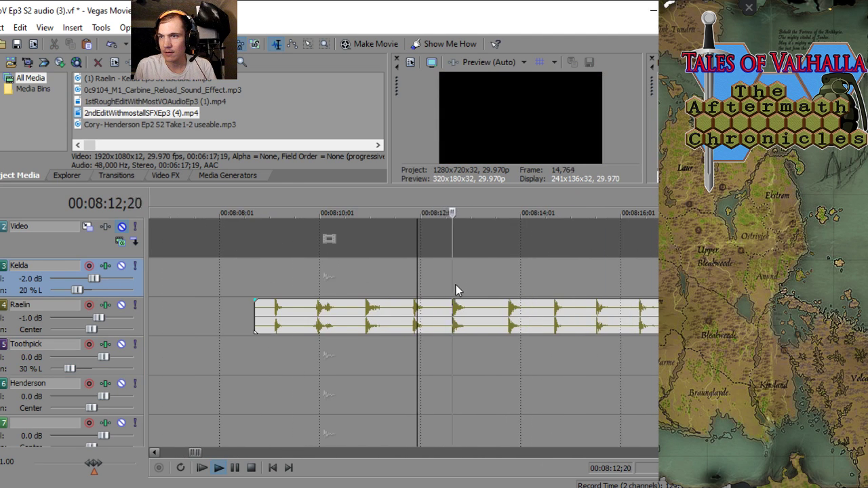
scroll(463, 290, "down", 2)
key("space")
left_click(519, 288)
scroll(521, 288, "up", 4)
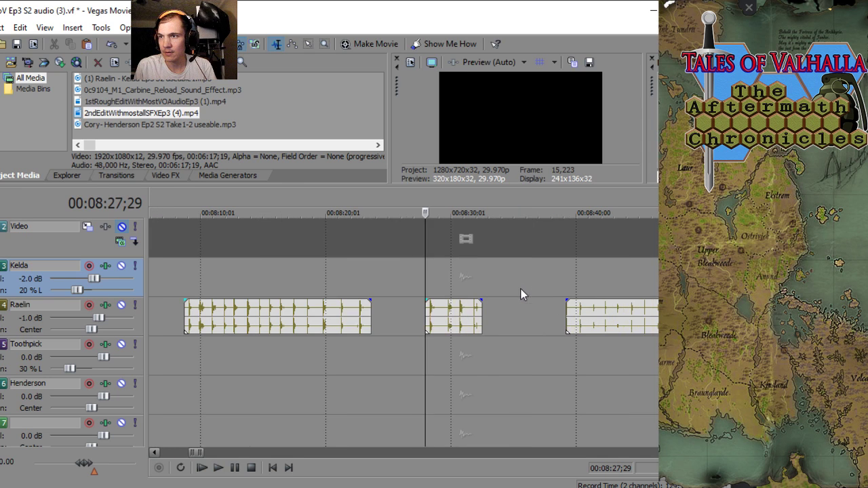
left_click(444, 291)
scroll(533, 316, "down", 3)
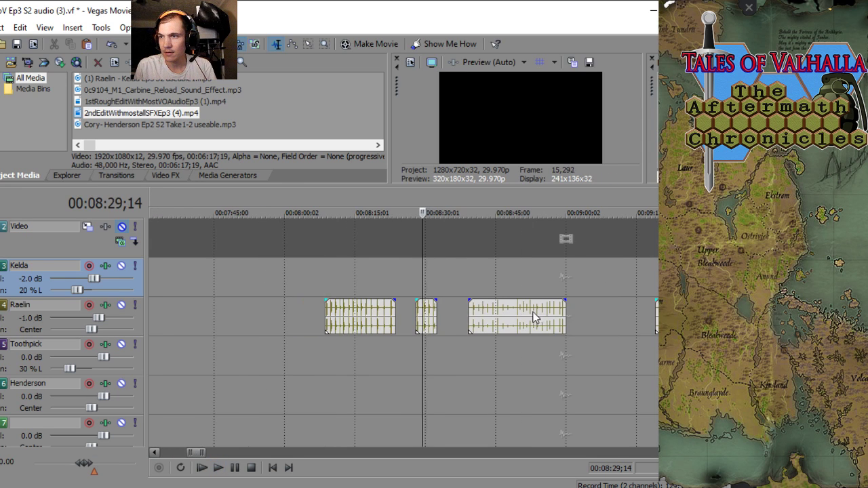
scroll(487, 303, "down", 2)
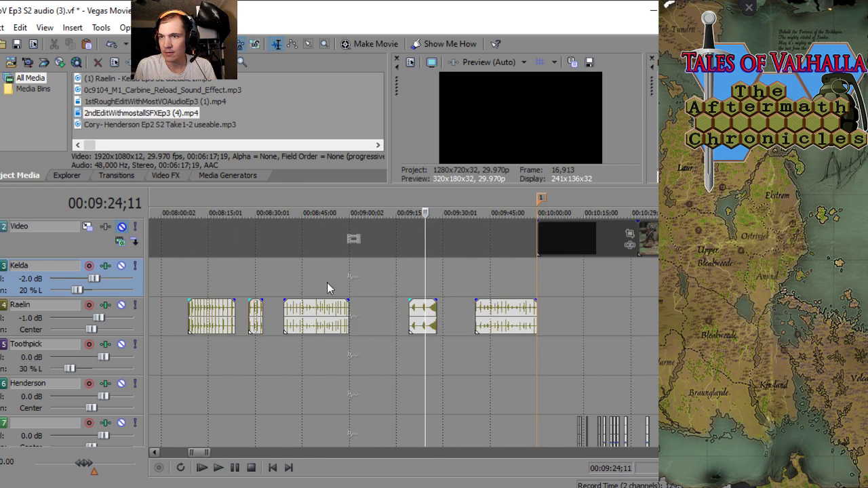
- Listen to the stored Raelin clip just before the video starts, playing from 00:09:44;24
left_click(304, 287)
scroll(317, 287, "up", 3)
scroll(317, 287, "down", 4)
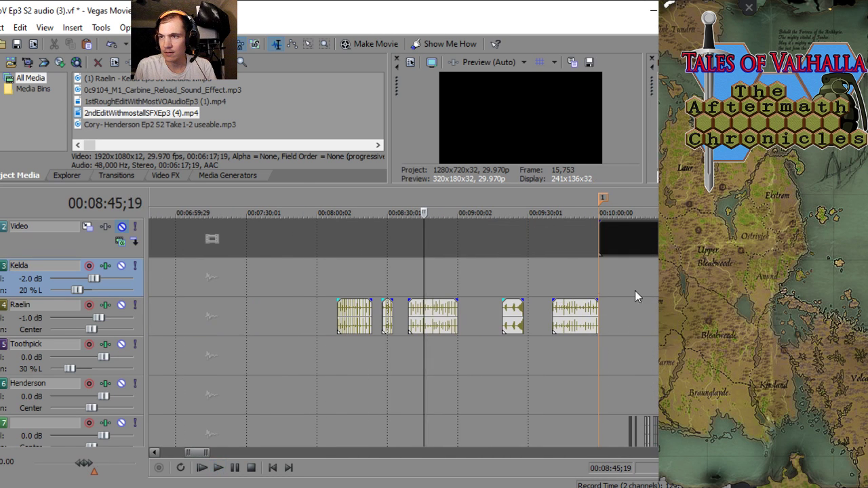
left_click(561, 274)
scroll(515, 278, "up", 4)
key("space")
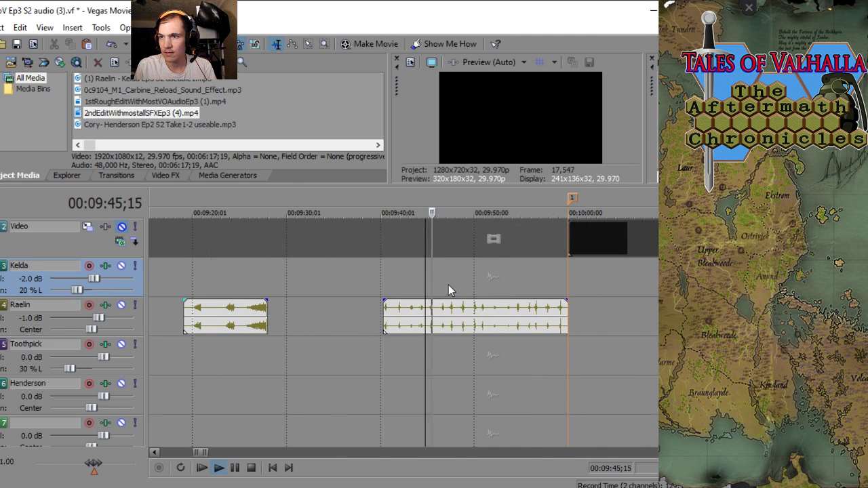
key("space")
- Play the stored Raelin clips at the very beginning of the timeline from 00:00:18;00
scroll(448, 285, "down", 10)
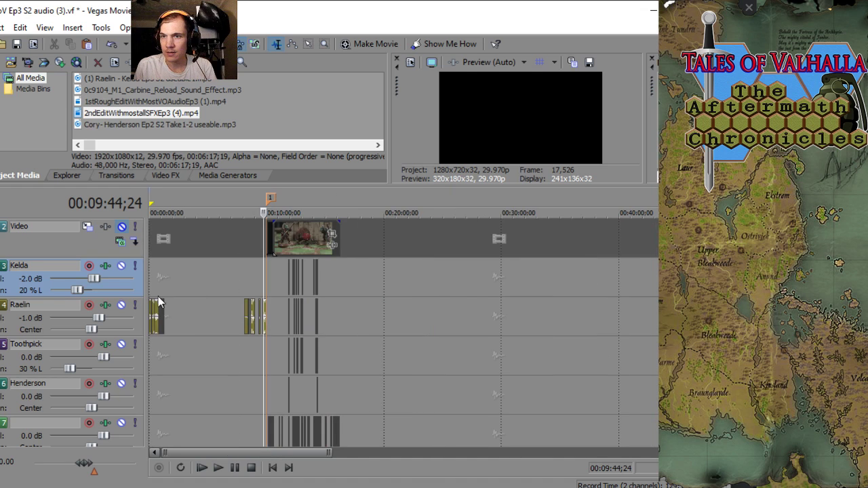
left_click(155, 287)
scroll(240, 327, "up", 10)
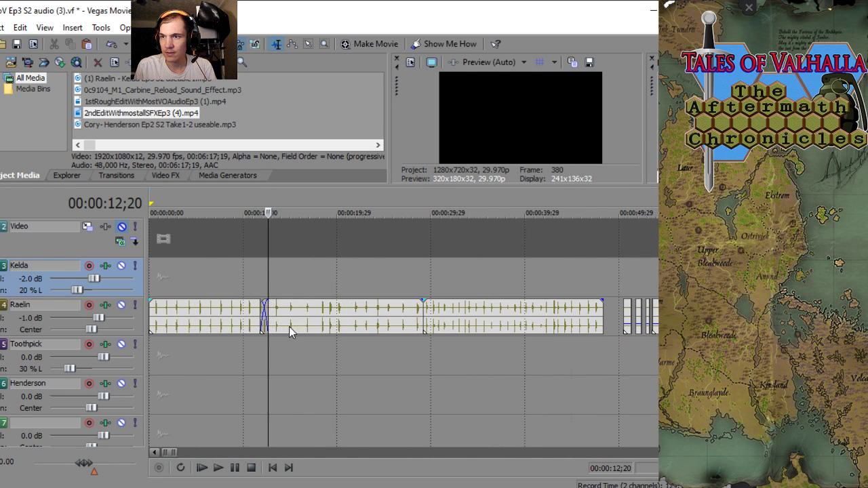
left_click(318, 284)
key("space")
scroll(357, 315, "down", 8)
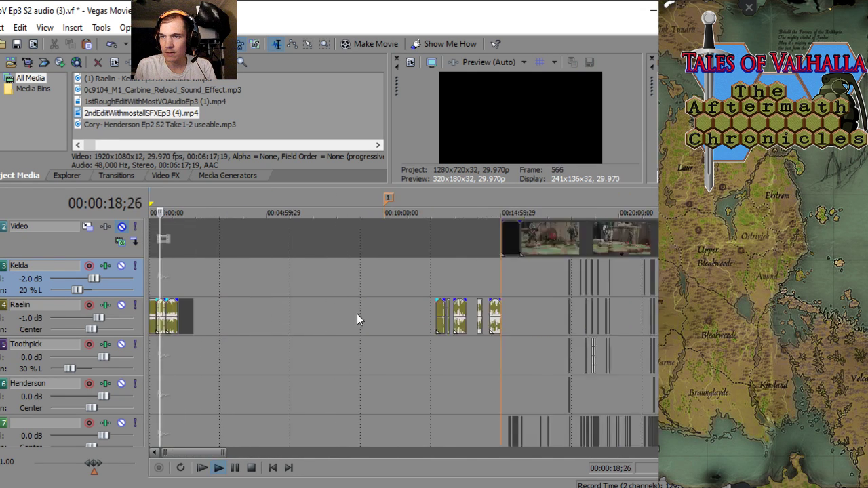
key("space")
- Search the stretch of timeline before the video for other stored sound clips
scroll(379, 318, "down", 4)
scroll(380, 320, "up", 6)
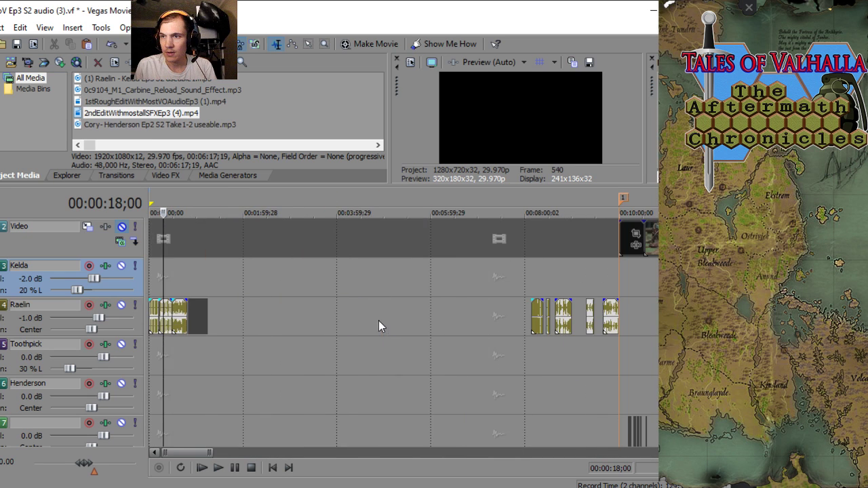
scroll(378, 320, "down", 3)
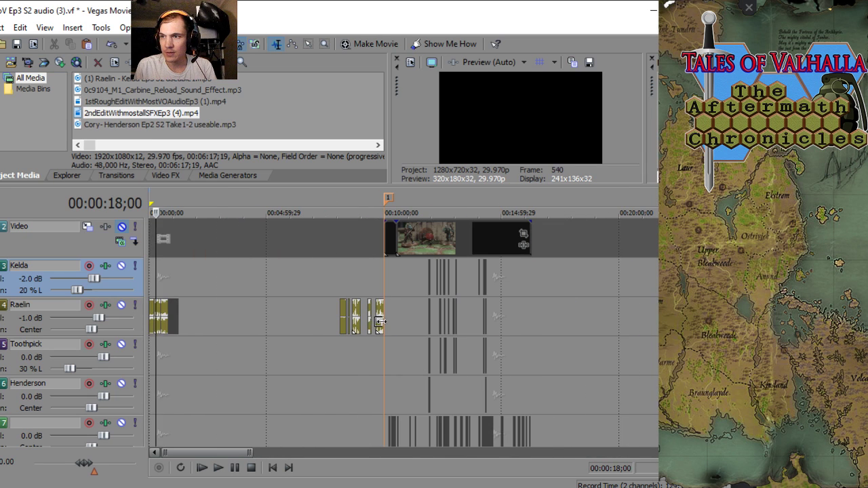
left_click(295, 324)
scroll(340, 332, "up", 4)
scroll(415, 340, "down", 3)
left_click(406, 312)
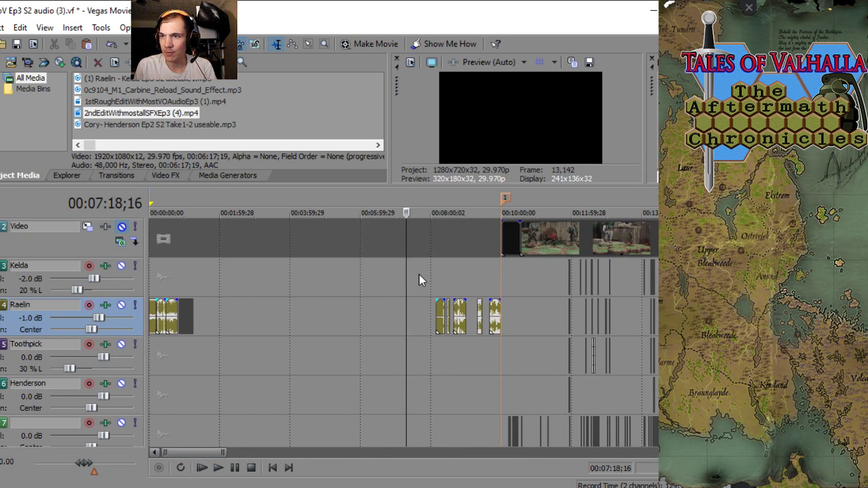
left_click(419, 274)
scroll(409, 279, "up", 2)
- Find VOGrenadeexplosion.mp3 in the project media, place it on the Toothpick track at 00:06:52;28, and play it
scroll(199, 113, "down", 3)
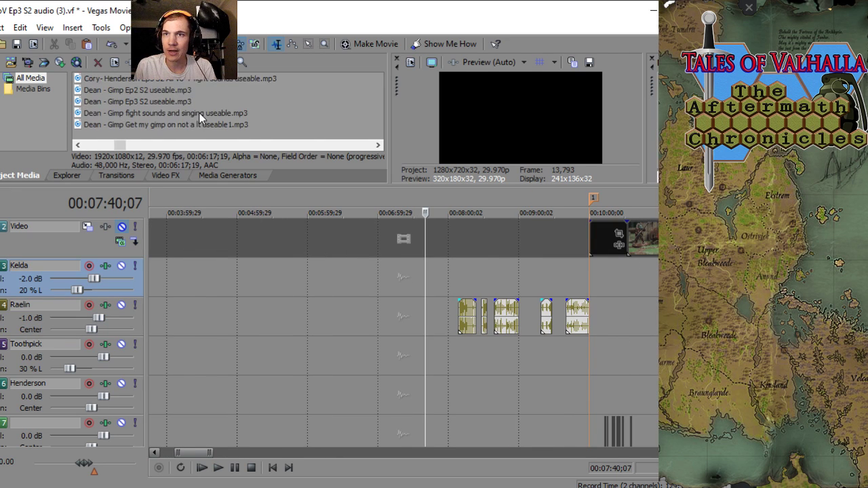
scroll(198, 112, "down", 3)
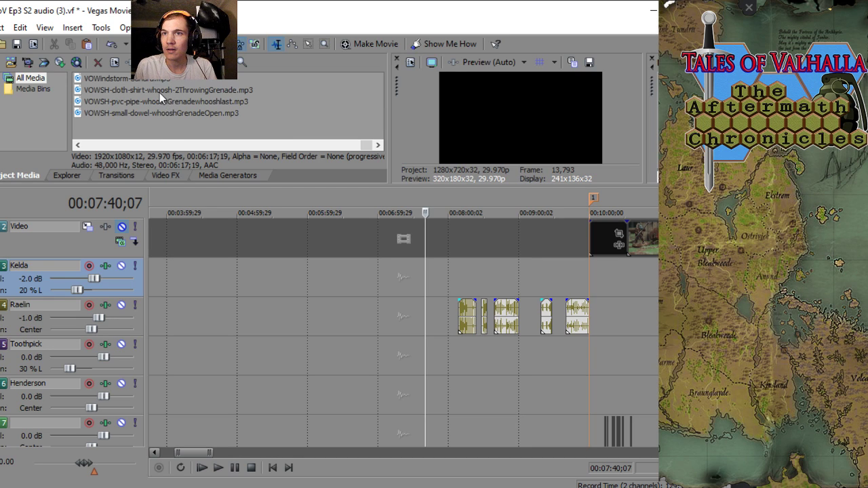
scroll(160, 93, "up", 5)
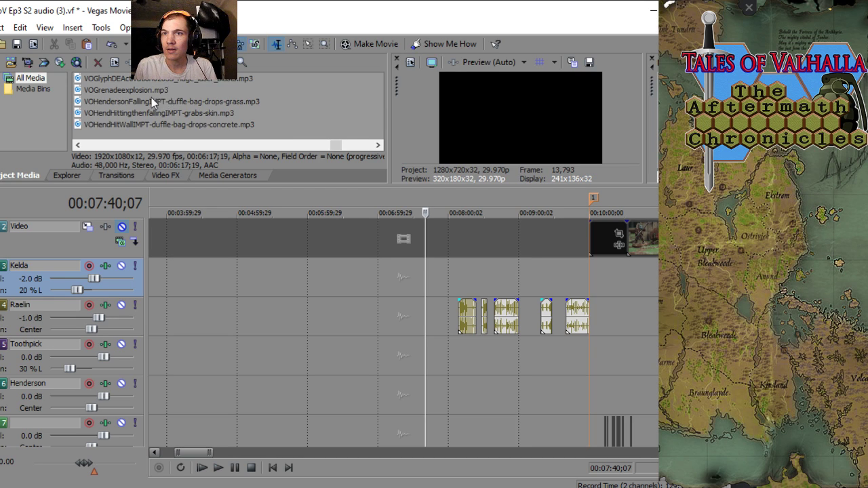
left_click(370, 353)
left_click_drag(114, 90, 361, 316)
scroll(362, 317, "up", 5)
key("space")
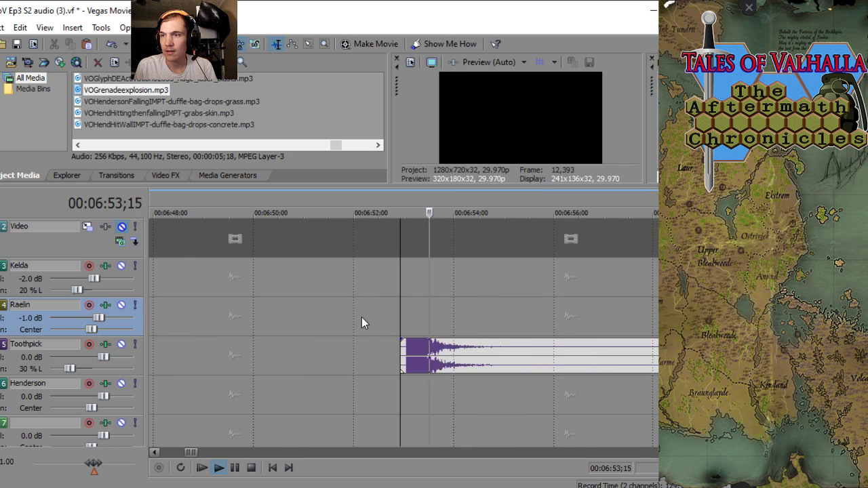
scroll(359, 322, "down", 8)
key("space")
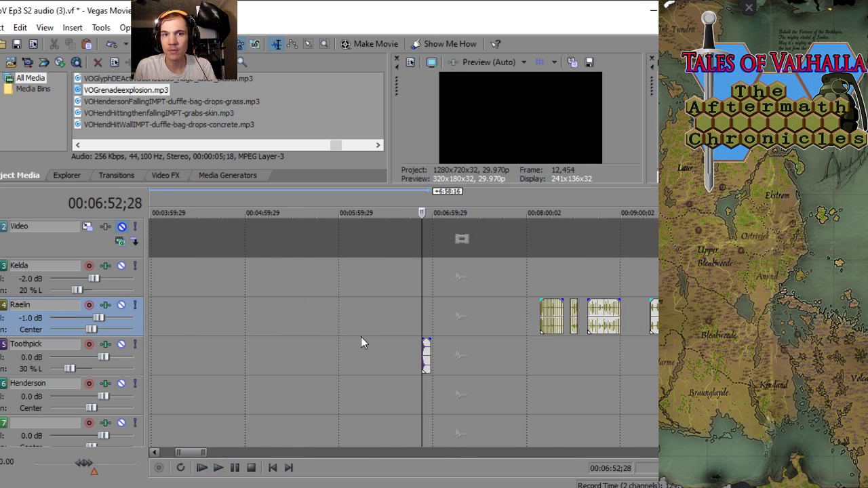
- Move the grenade explosion clip along the Toothpick track to about 00:10:32, under the video
scroll(361, 336, "up", 5)
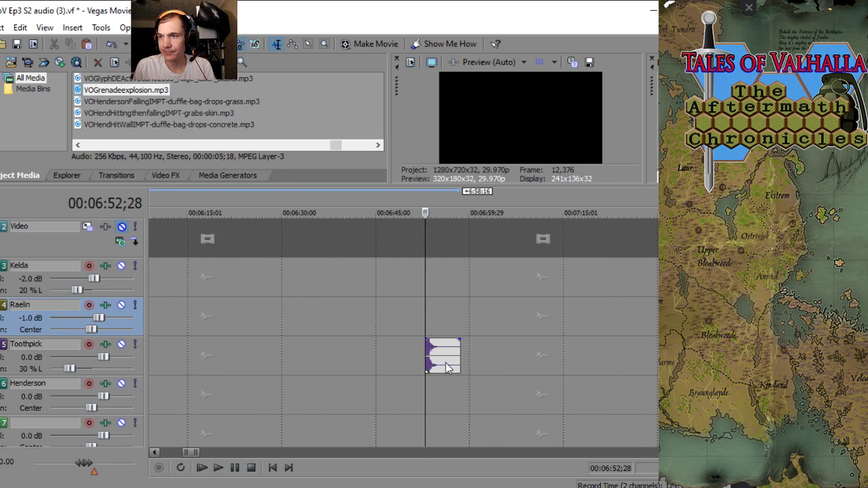
left_click(439, 361)
scroll(440, 361, "right", 10)
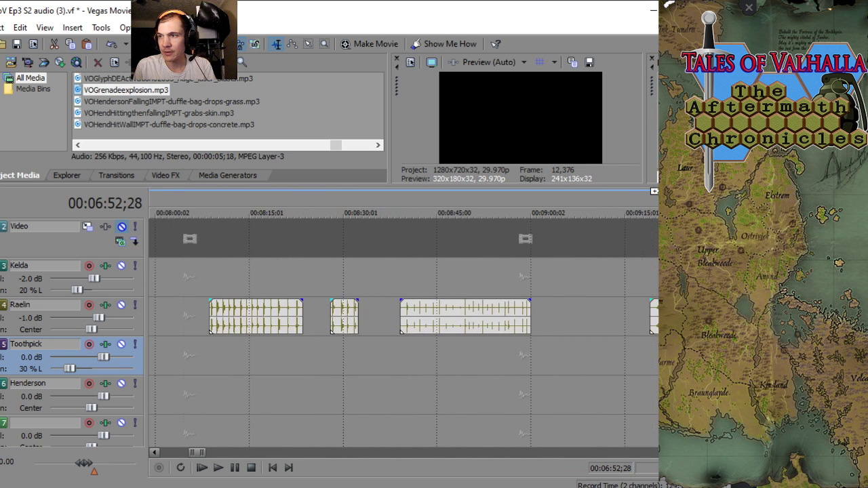
left_click_drag(656, 353, 454, 336)
left_click(448, 286)
scroll(441, 292, "up", 5)
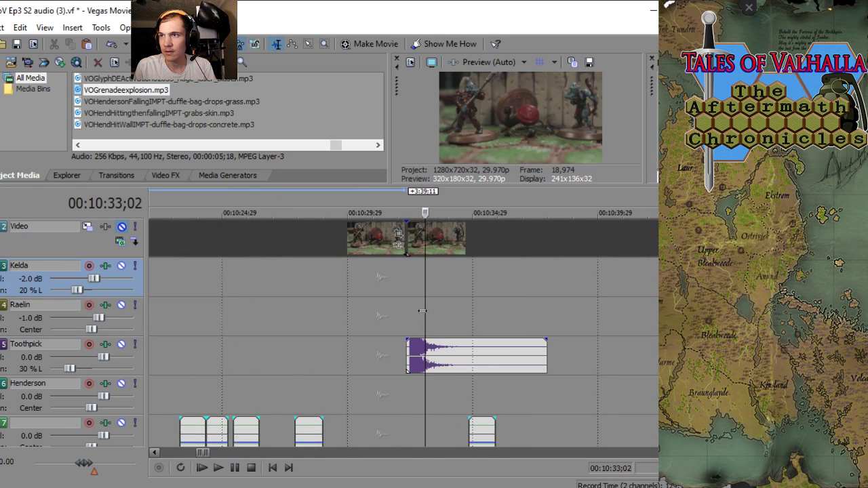
- Shift the grenade explosion clip 7 seconds 28 frames later on the Toothpick track, and check the video at 00:10:43;06
left_click(635, 300)
scroll(446, 340, "down", 3)
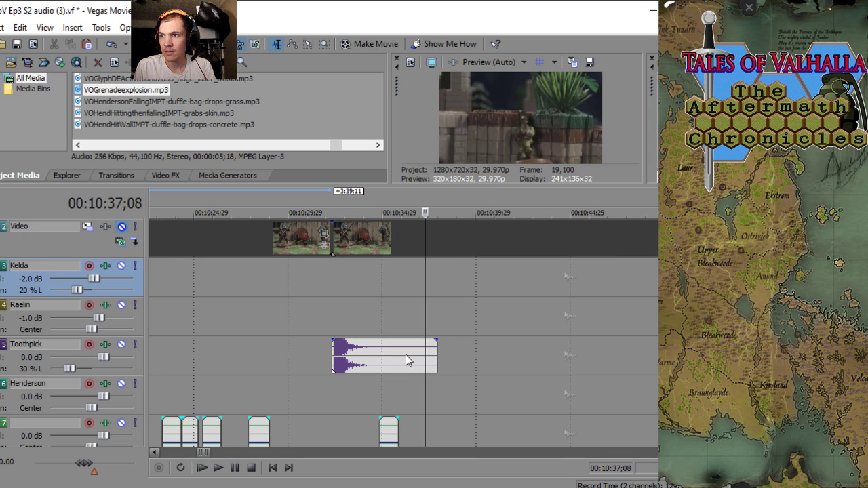
left_click_drag(380, 356, 528, 353)
left_click(536, 295)
scroll(421, 323, "up", 3)
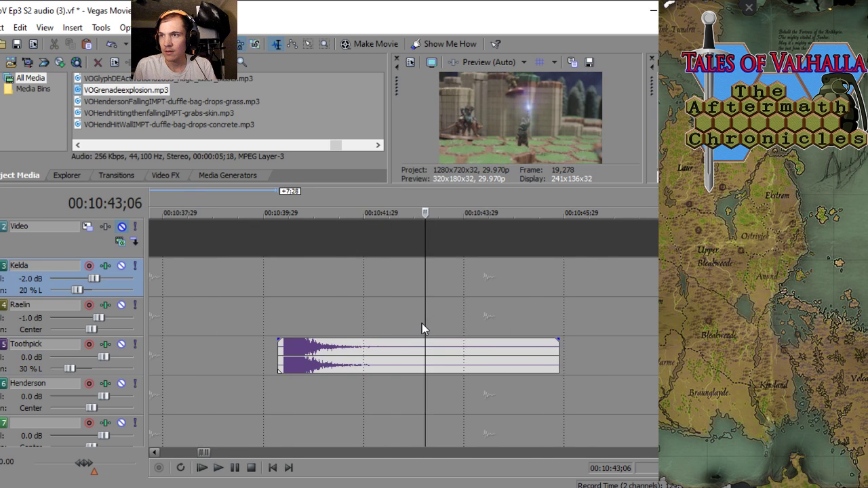
- Check the video further along for the explosion, and shift the grenade explosion clip another 46 seconds 2 frames later
scroll(422, 324, "down", 2)
left_click(467, 316)
scroll(460, 320, "down", 4)
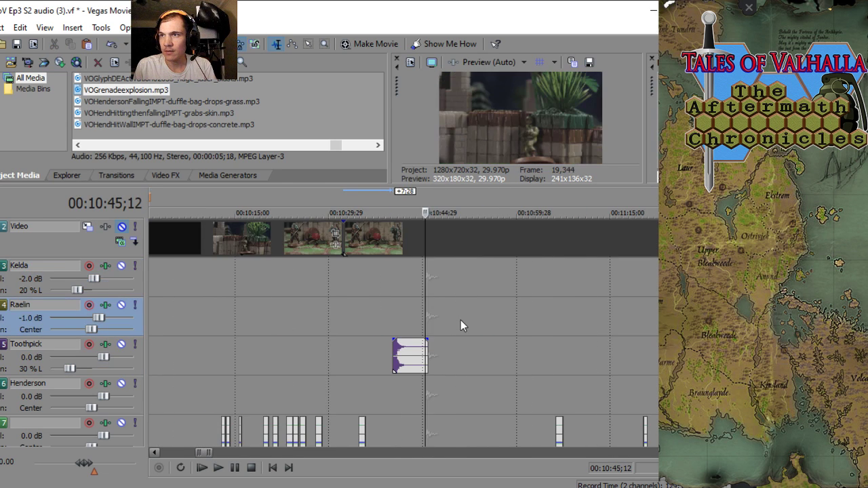
left_click(501, 318)
scroll(497, 319, "up", 2)
left_click(605, 321)
scroll(495, 329, "down", 2)
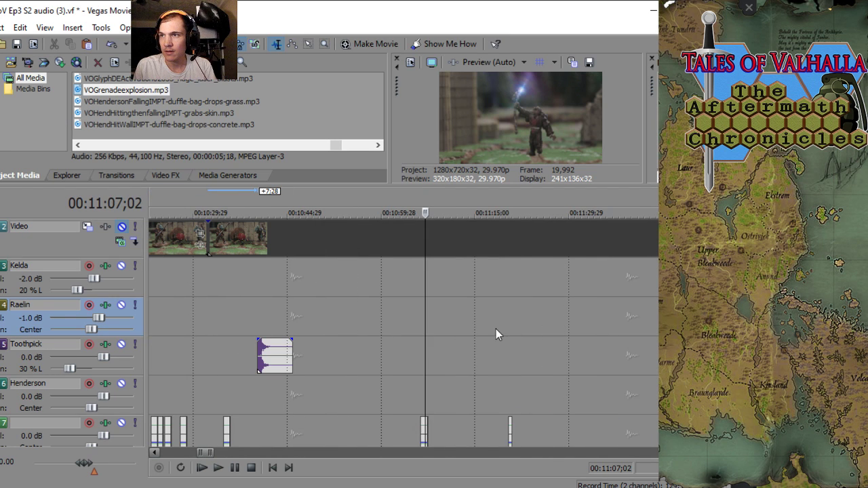
left_click_drag(277, 354, 564, 347)
left_click(494, 308)
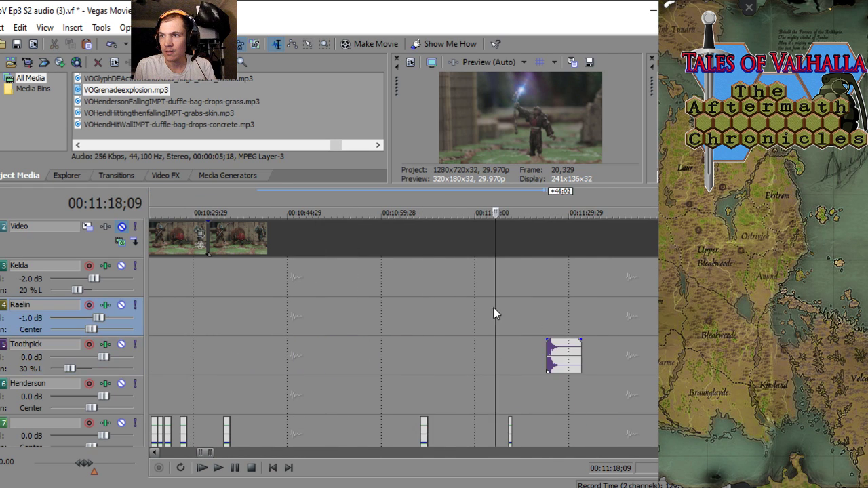
- Check the video up to 00:11:53;00 for the explosion, and shift the grenade explosion clip 35 seconds 19 frames later on the Toothpick track
scroll(437, 321, "up", 3)
scroll(454, 323, "down", 2)
left_click(514, 302)
scroll(448, 326, "up", 2)
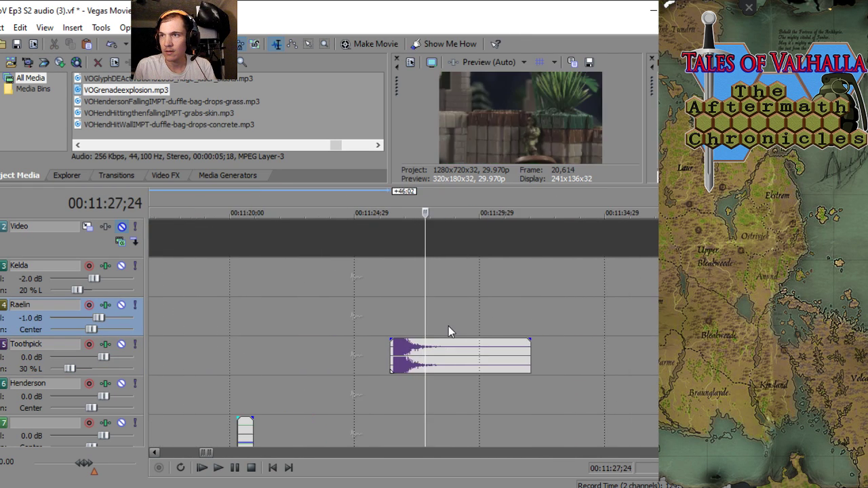
scroll(448, 326, "down", 2)
left_click(536, 319)
scroll(511, 326, "down", 2)
scroll(499, 338, "up", 2)
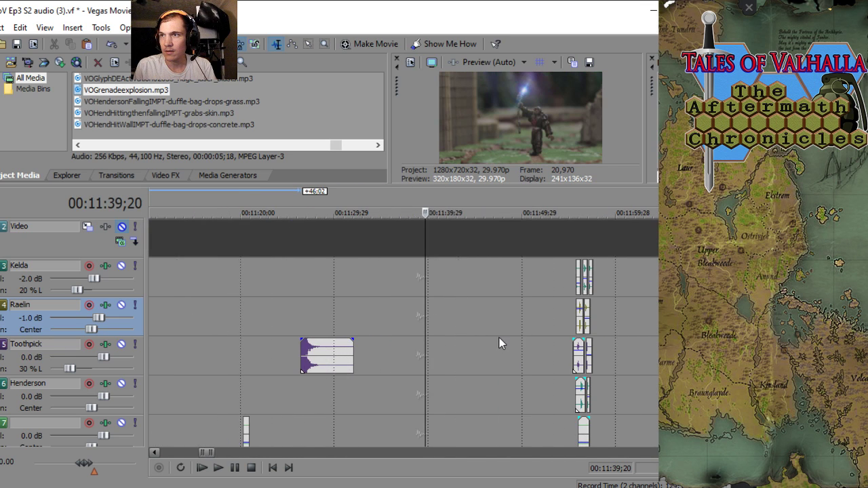
left_click(550, 330)
scroll(536, 334, "up", 2)
scroll(536, 334, "down", 2)
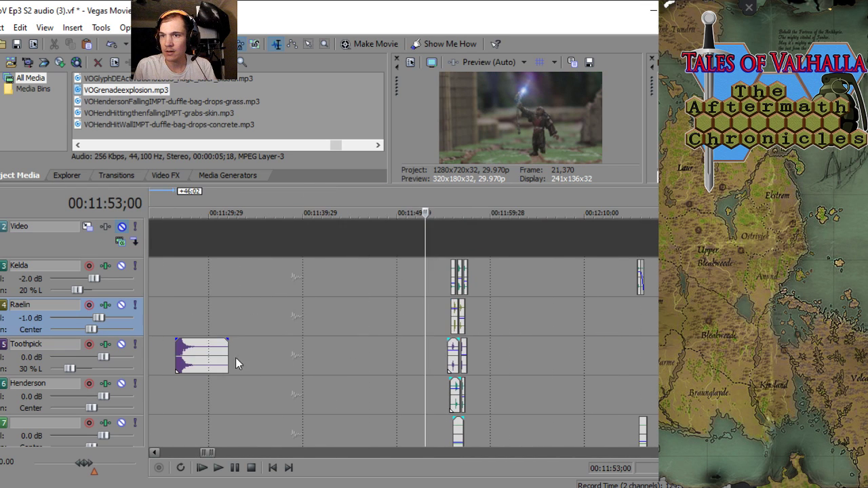
left_click_drag(205, 359, 538, 357)
- Check the video up to 00:12:19;00, and move the grenade explosion clip to the Henderson track at about 00:12:21
left_click(475, 367)
scroll(456, 369, "up", 3)
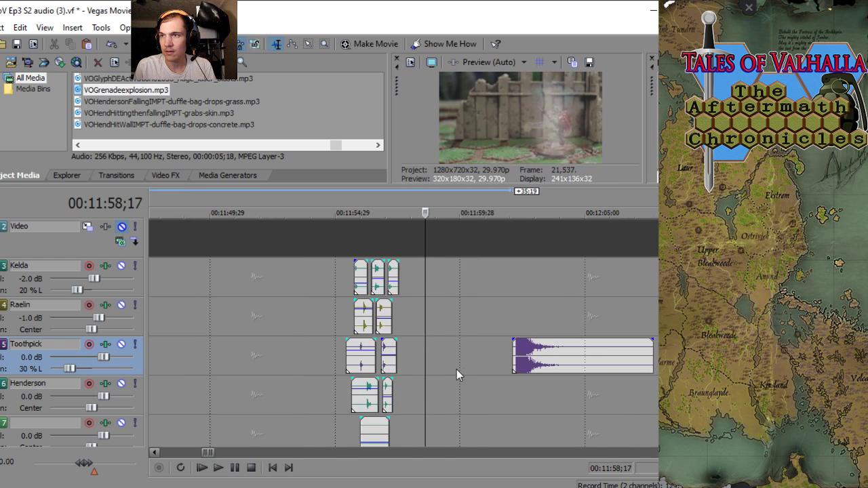
scroll(454, 371, "down", 3)
scroll(434, 372, "up", 3)
scroll(448, 368, "down", 3)
left_click(546, 331)
scroll(450, 343, "up", 1)
scroll(450, 343, "down", 1)
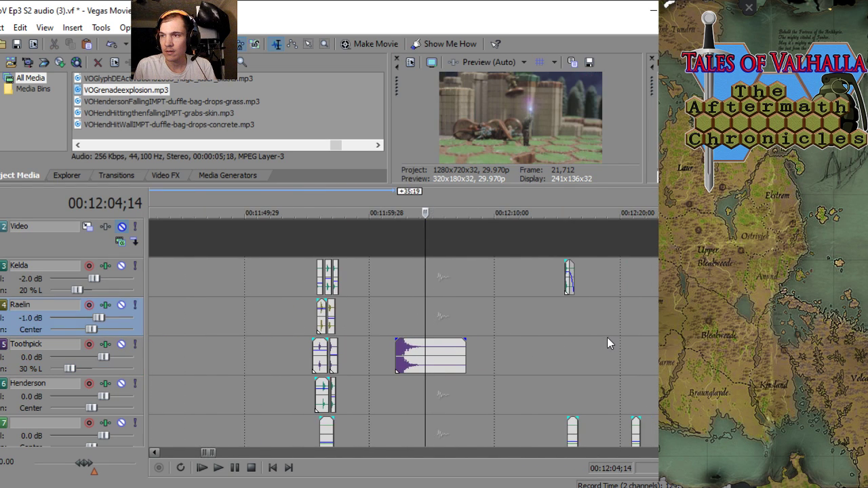
left_click(606, 343)
scroll(471, 358, "up", 2)
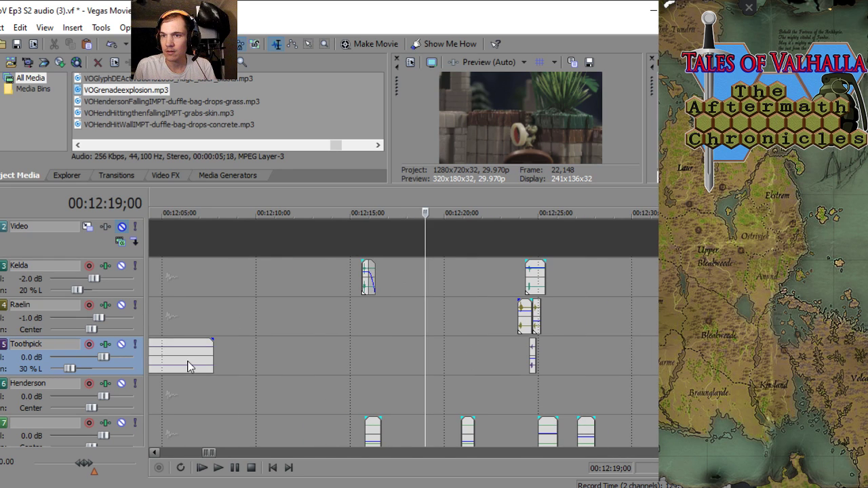
left_click_drag(190, 366, 548, 410)
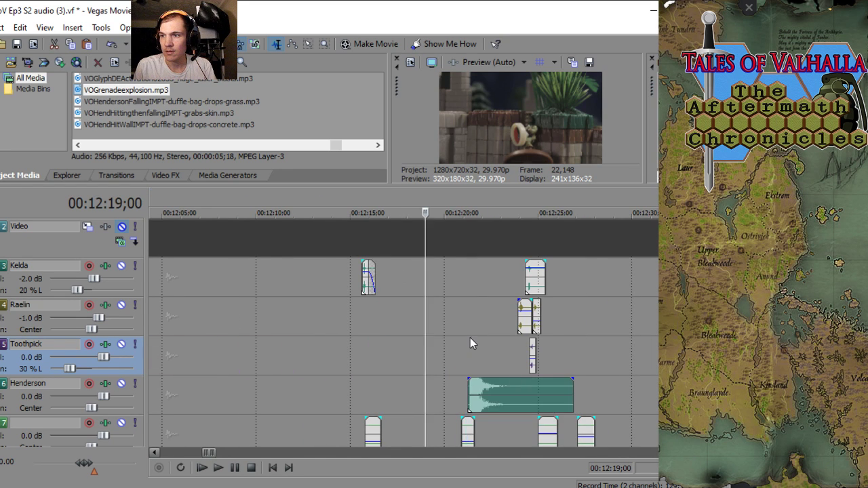
- Move the grenade explosion clip to the explosion at about 00:12:28 on the Henderson track, and trim 2 seconds 12 frames off its end
left_click(470, 337)
scroll(436, 362, "up", 2)
scroll(436, 360, "down", 2)
left_click(474, 354)
scroll(451, 359, "up", 2)
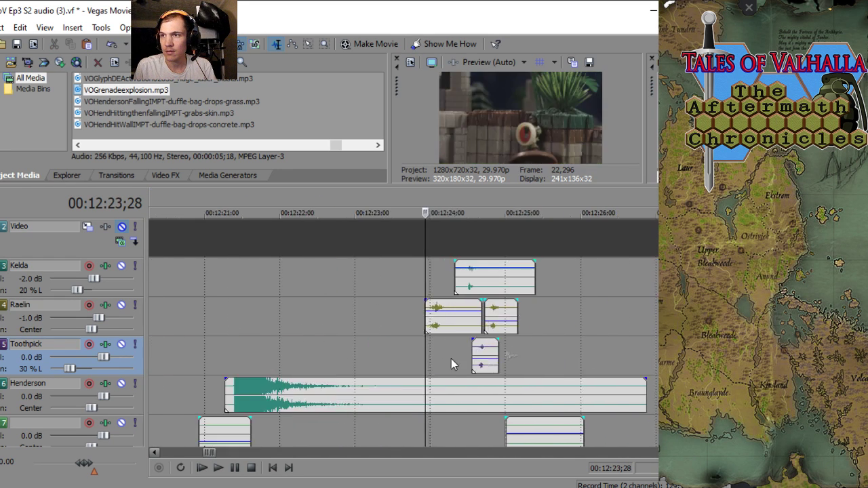
scroll(442, 359, "down", 2)
left_click(505, 356)
scroll(433, 367, "up", 3)
scroll(433, 367, "down", 3)
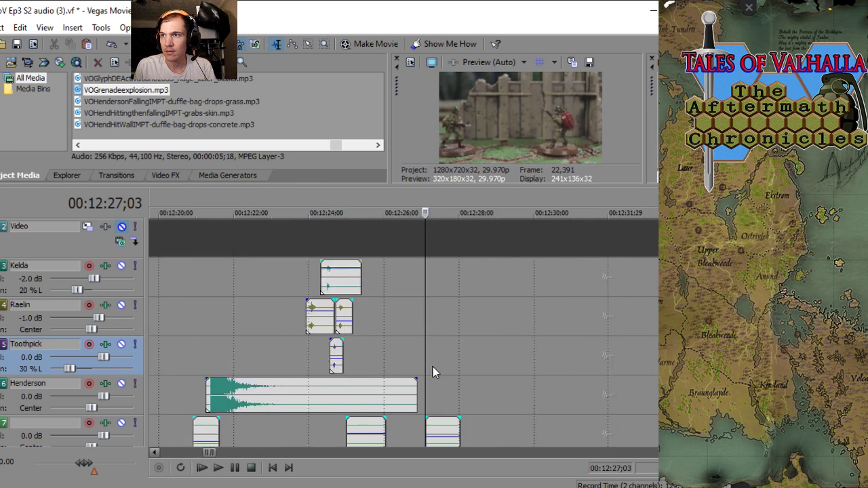
left_click(451, 360)
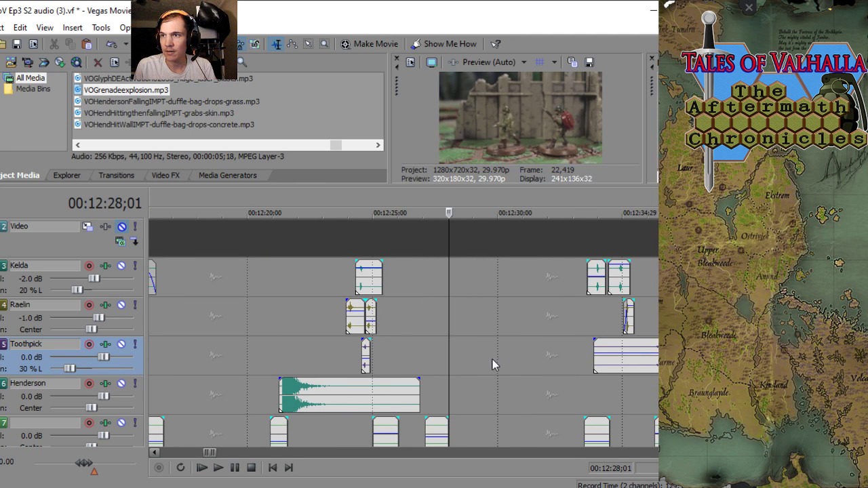
left_click(481, 358)
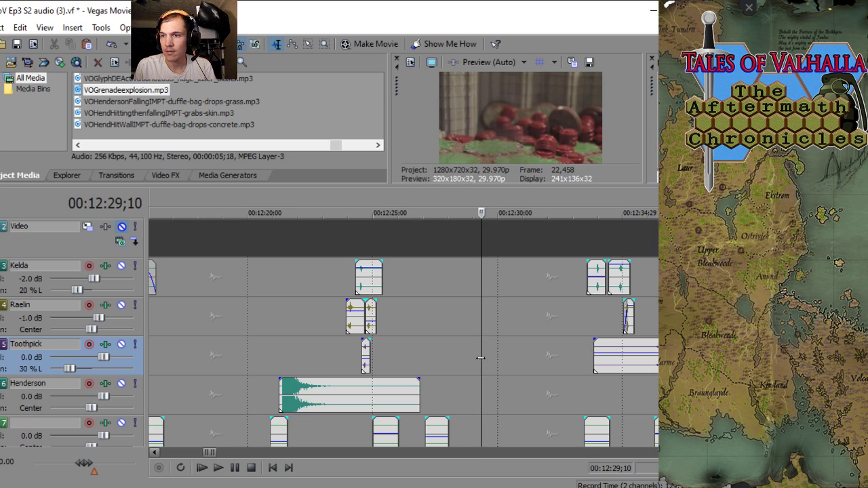
left_click_drag(343, 391, 513, 402)
left_click_drag(587, 401, 527, 402)
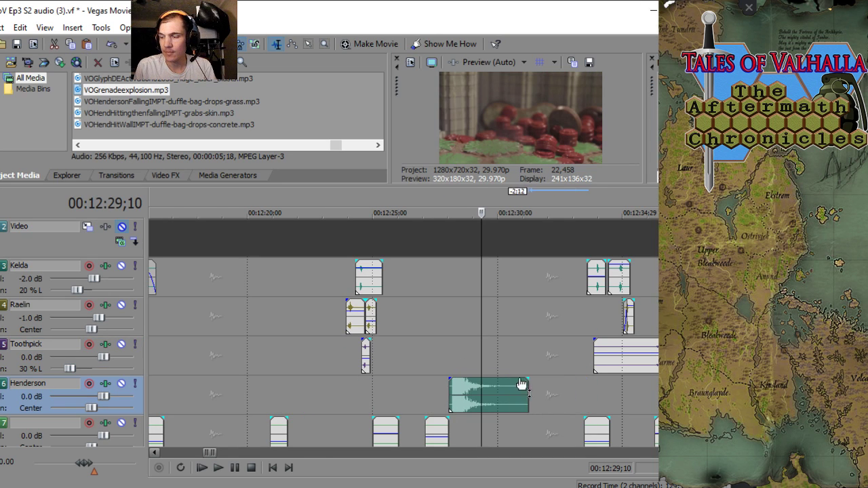
- Go through the video frame by frame and set the playhead on the first frame of the explosion flash, 00:12:28;26
left_click(515, 364)
scroll(385, 392, "up", 2)
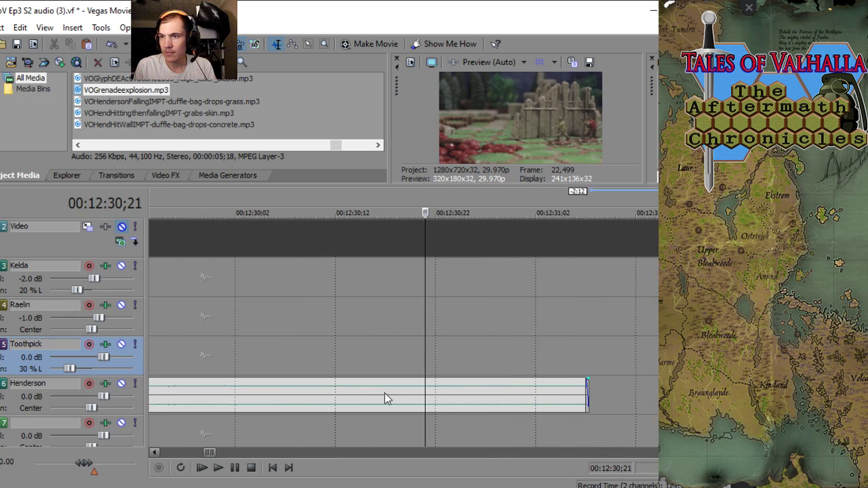
left_click(410, 346)
scroll(393, 351, "up", 3)
left_click(351, 349)
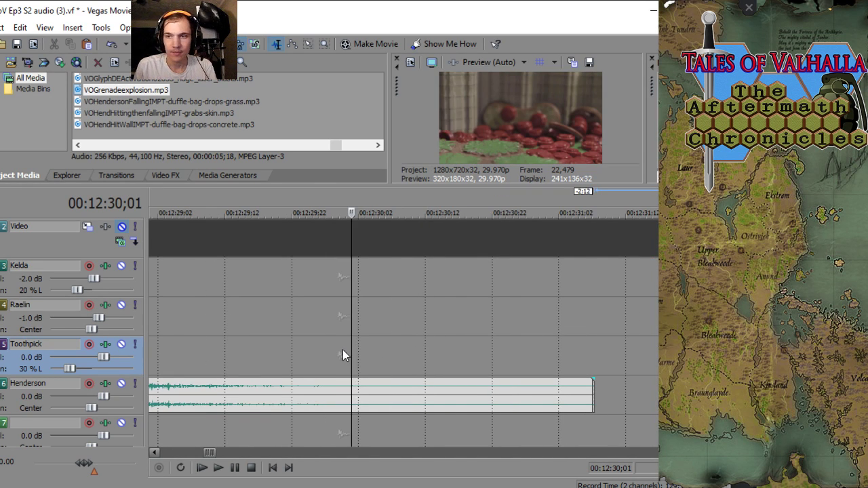
key("j")
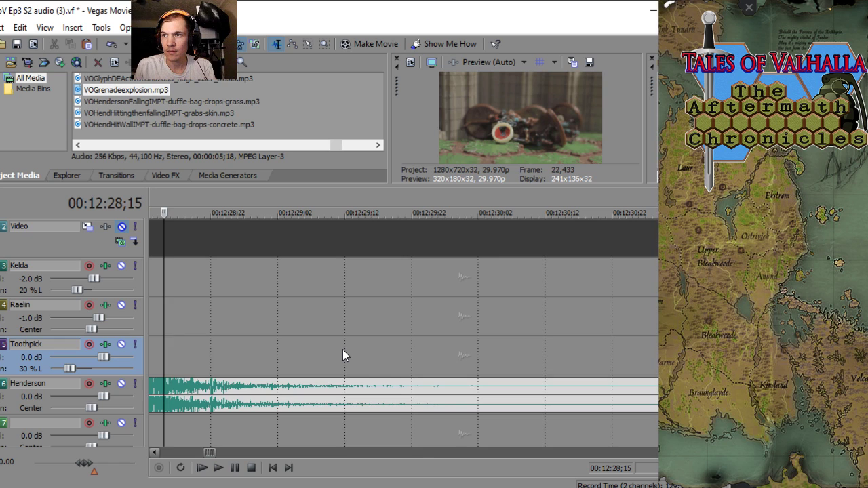
key("Right")
key("Right")
key("Right")
key("Right")
key("Right")
key("Right")
key("Right")
key("Right")
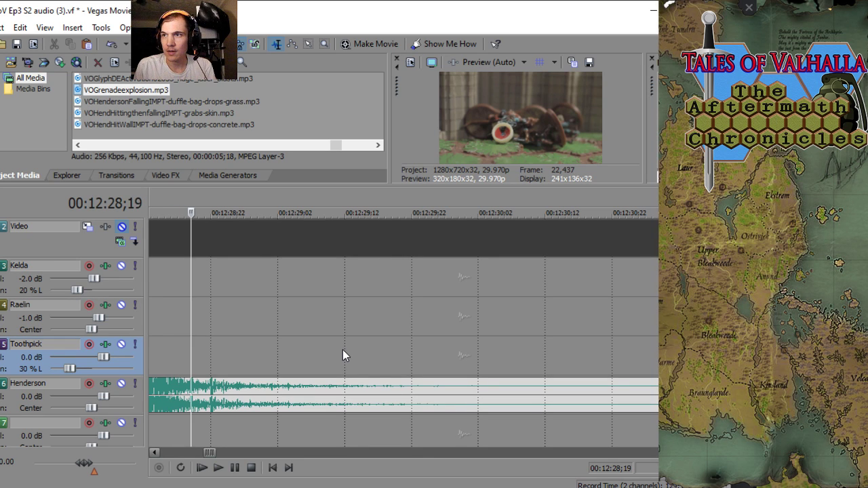
key("Right")
key("Right")
key("Right")
key("Right")
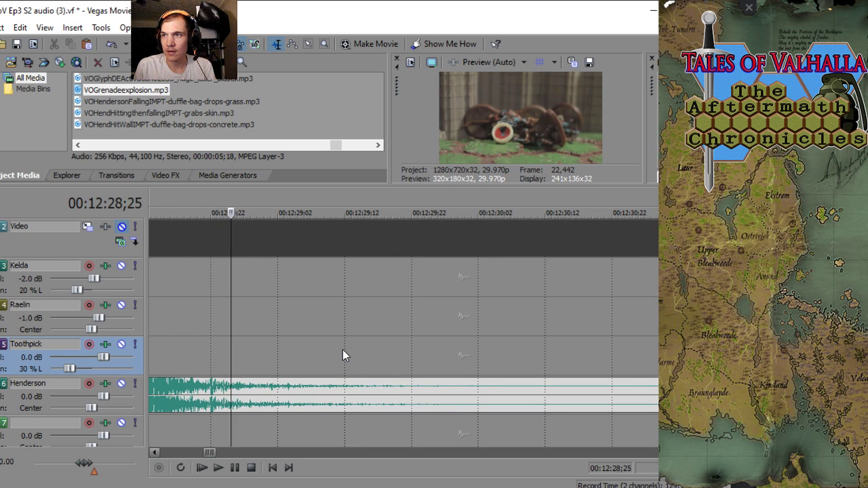
key("Left")
key("Left")
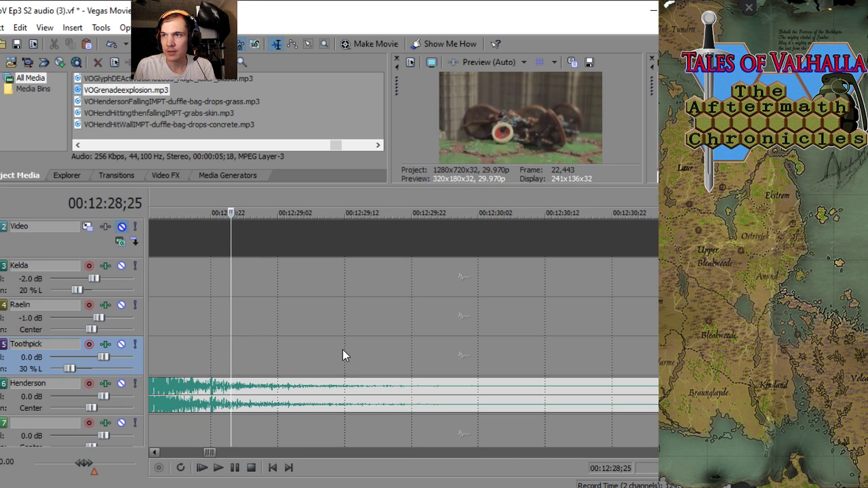
key("Right")
- Move the grenade explosion clip from the Henderson track to the Kelda track, starting at the playhead at 00:12:28;26
scroll(392, 382, "down", 4)
scroll(392, 381, "down", 3)
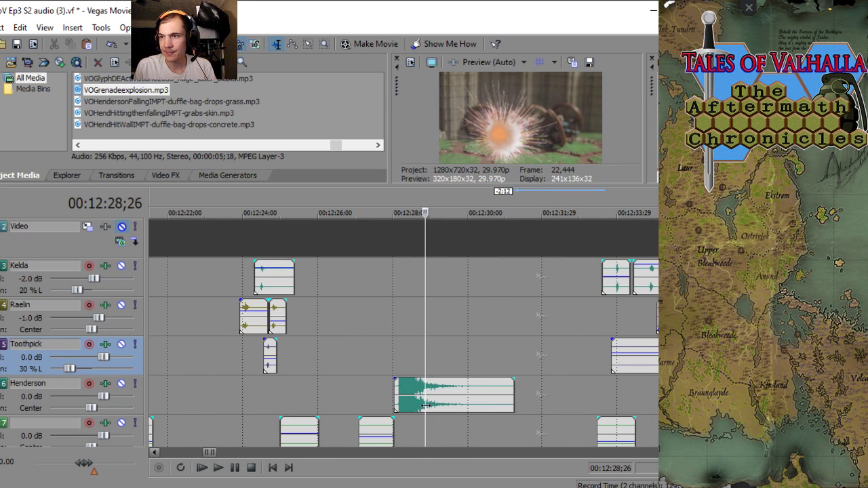
left_click_drag(404, 383, 443, 292)
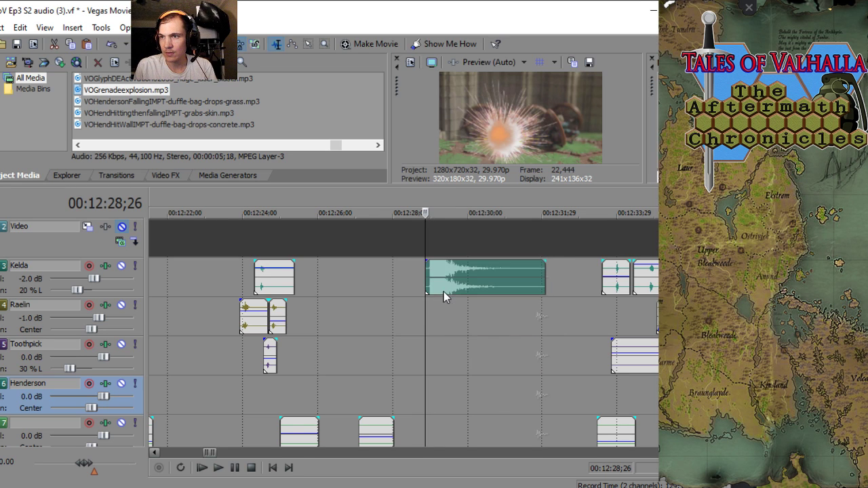
- Nudge the grenade explosion clip about 3 frames earlier on the Kelda track, aligning the start of its blast waveform with the playhead
scroll(445, 290, "up", 5)
scroll(475, 283, "up", 1)
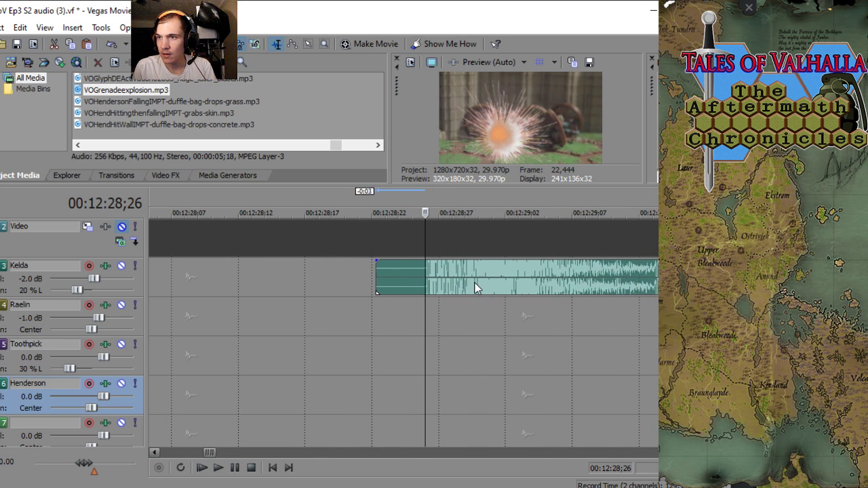
scroll(441, 290, "up", 4)
scroll(435, 291, "down", 5)
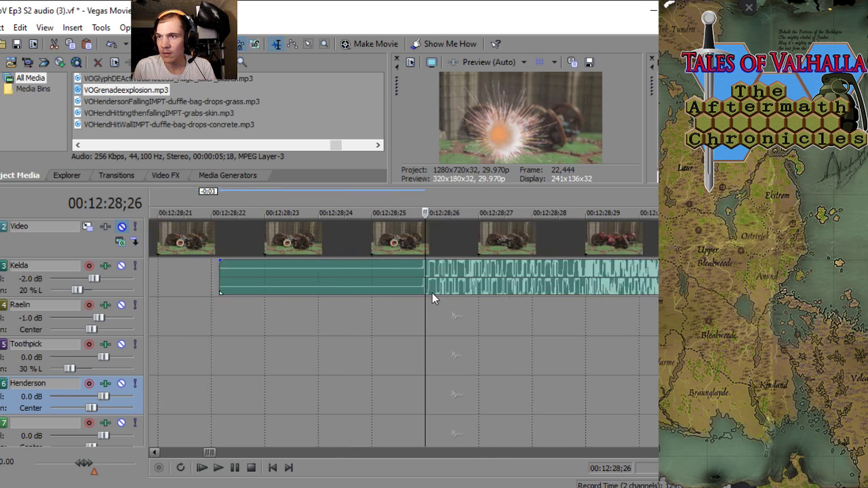
scroll(437, 289, "up", 3)
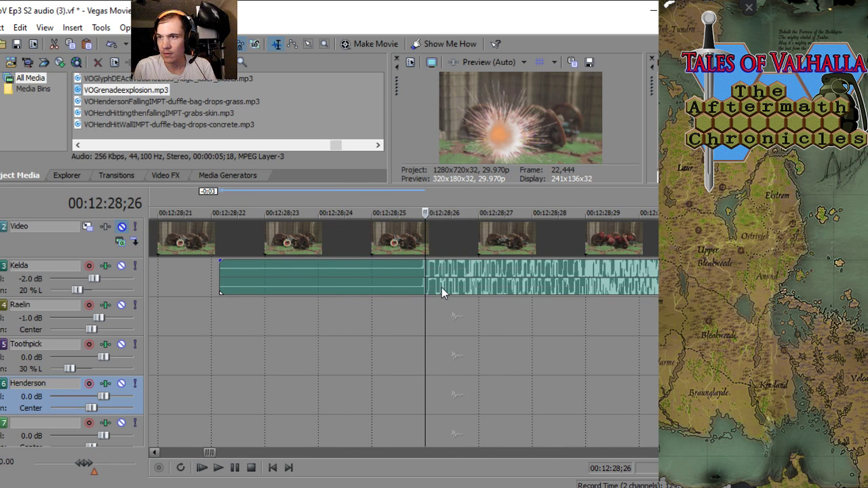
scroll(438, 288, "down", 3)
scroll(363, 296, "down", 2)
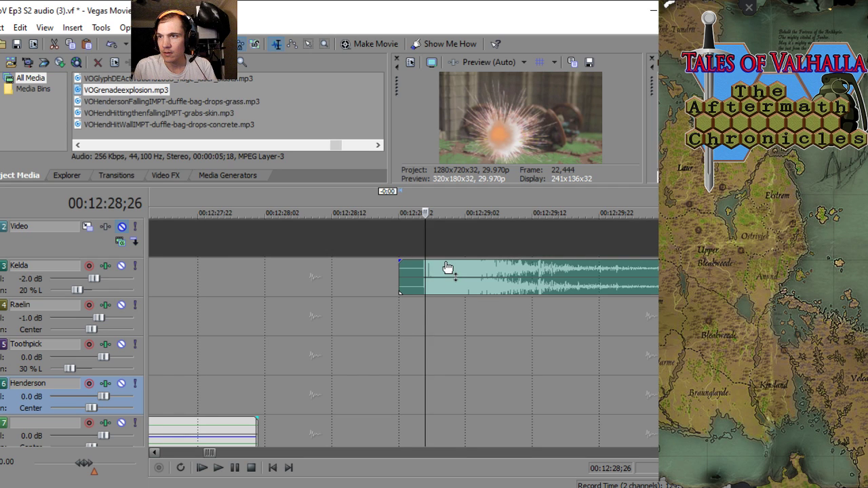
left_click_drag(446, 266, 448, 271)
- Play the timeline from 00:12:28;18 to check the grenade sound against the explosion in the video
left_click(371, 314)
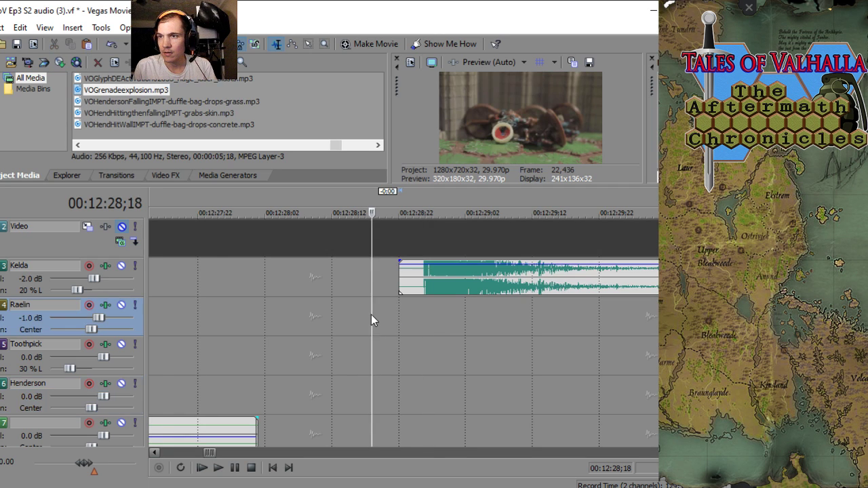
key("space")
scroll(371, 314, "down", 1)
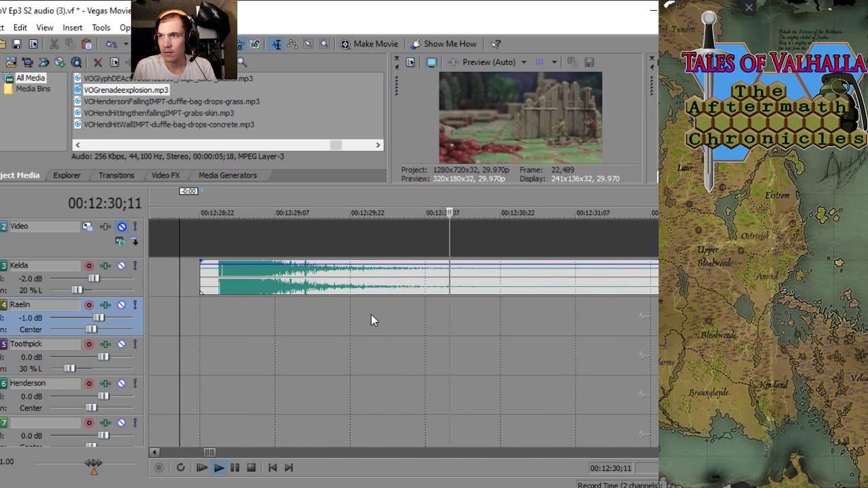
key("space")
scroll(371, 314, "down", 2)
key("space")
scroll(475, 330, "up", 5)
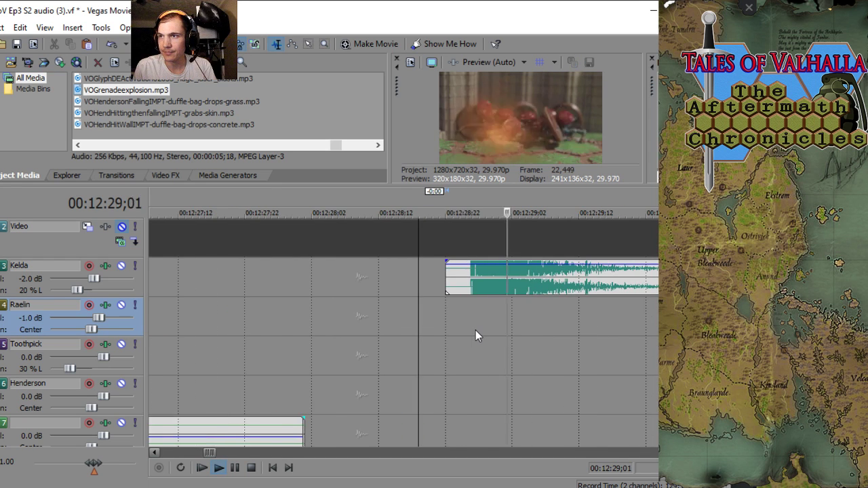
key("space")
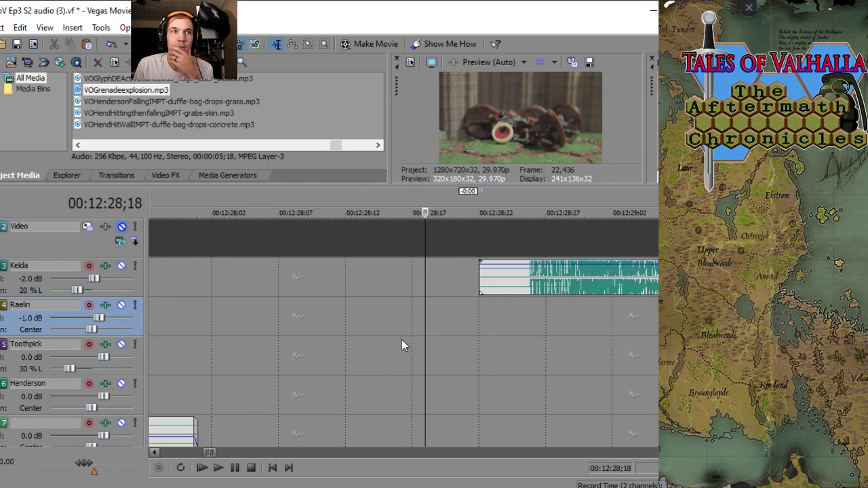
scroll(401, 345, "down", 2)
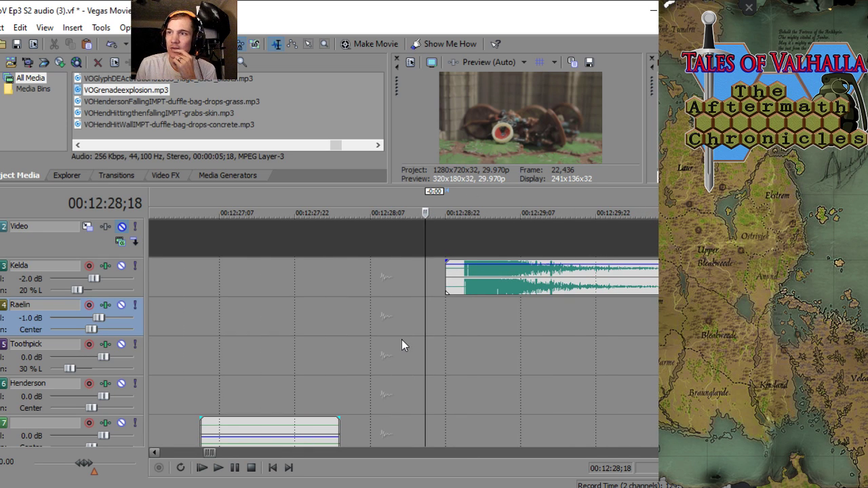
scroll(402, 341, "down", 2)
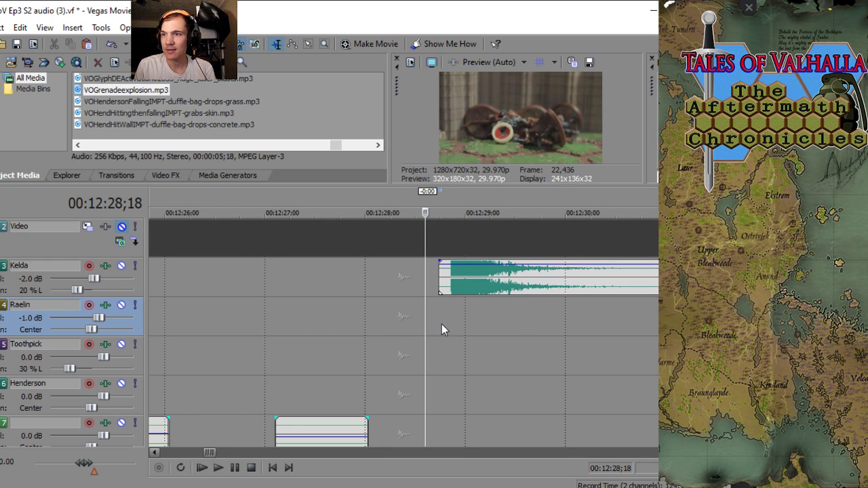
- Replay the explosion several times from 00:12:28;24 to listen closely to how the blast starts
scroll(446, 325, "up", 3)
key("space")
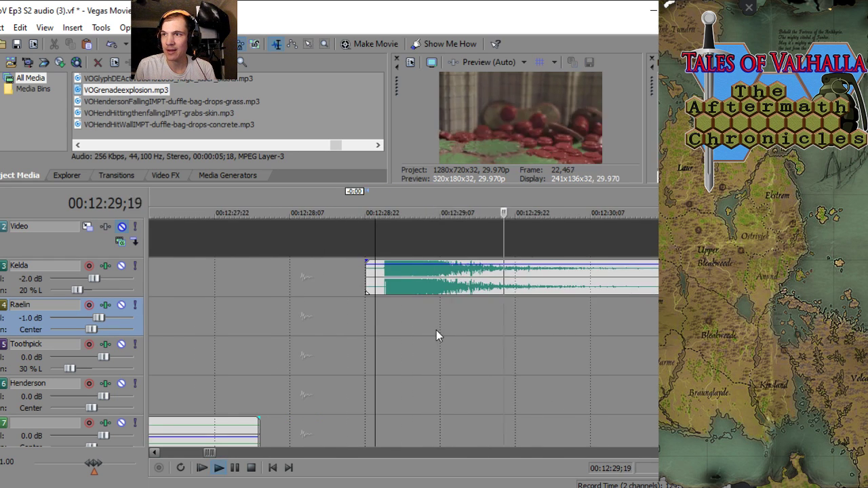
key("space")
scroll(436, 330, "down", 5)
key("space")
scroll(436, 330, "up", 5)
key("space")
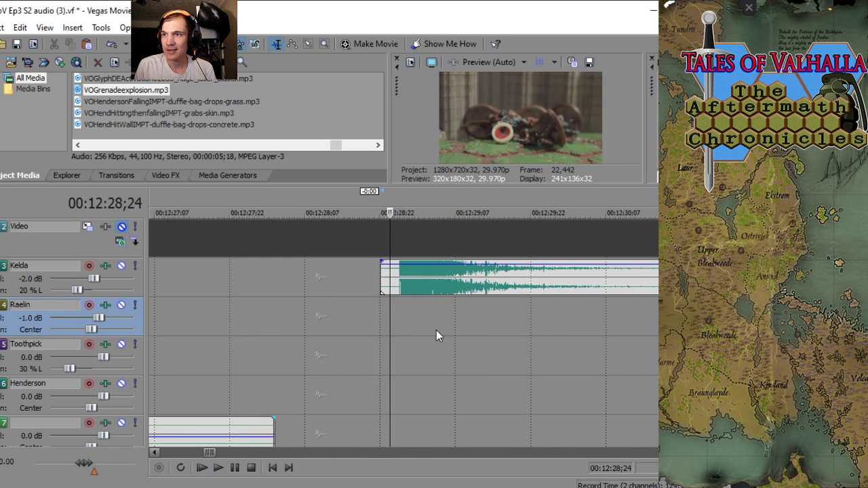
key("space")
key("space")
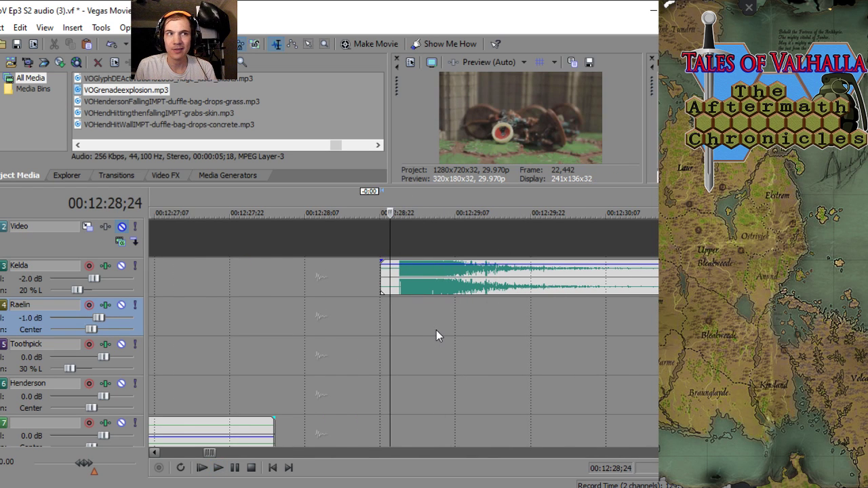
key("space")
key("space")
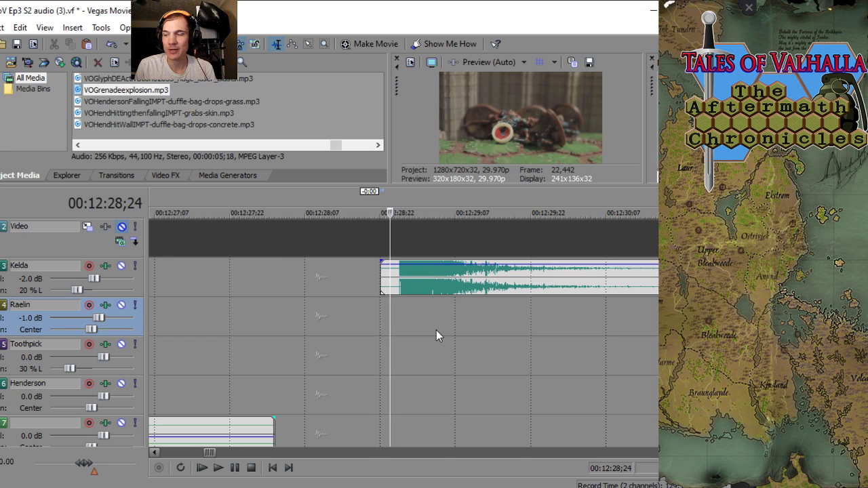
key("space")
key("space")
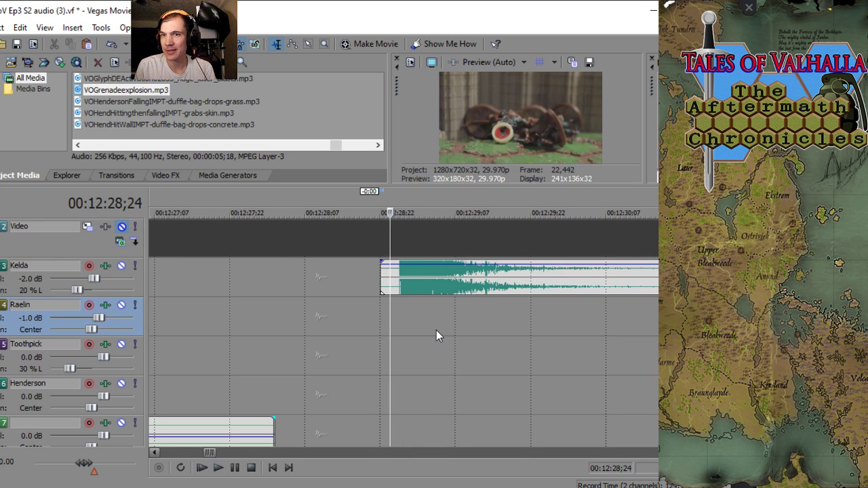
- Replay the explosion from 00:12:28;24 to check the blast against the video
key("space")
key("space")
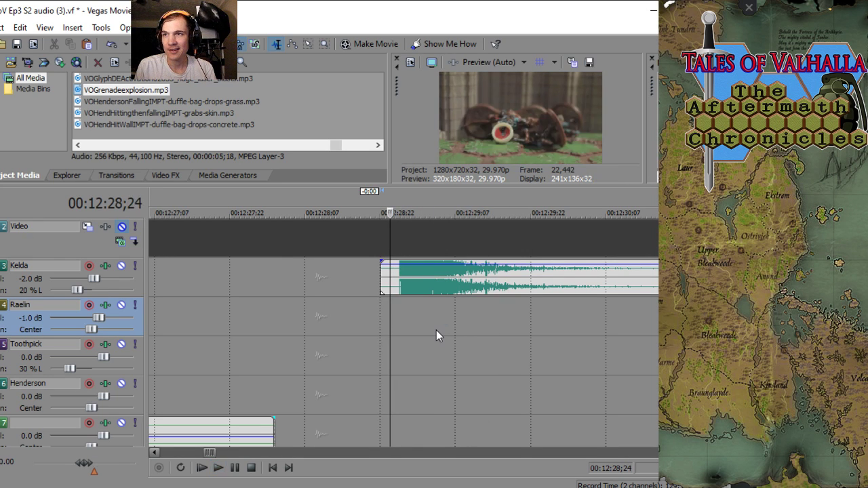
key("space")
key("space")
- Copy the grenade explosion clip from the Kelda track
scroll(440, 333, "down", 5)
scroll(440, 333, "up", 3)
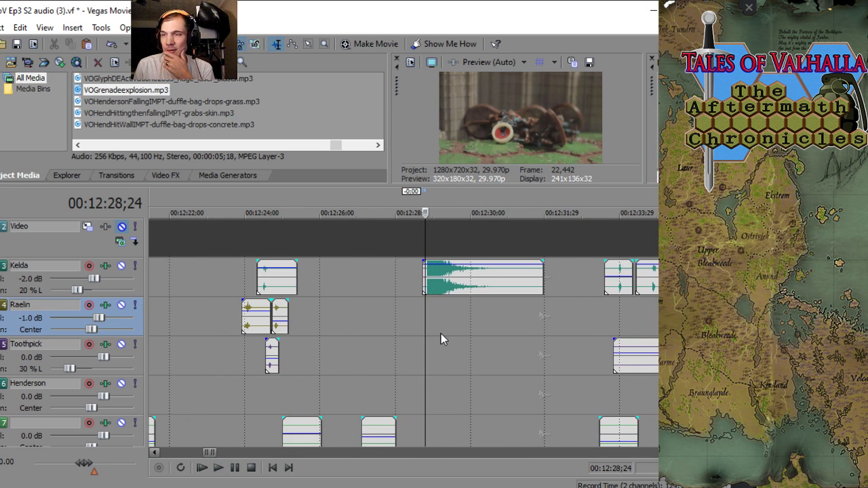
right_click(459, 277)
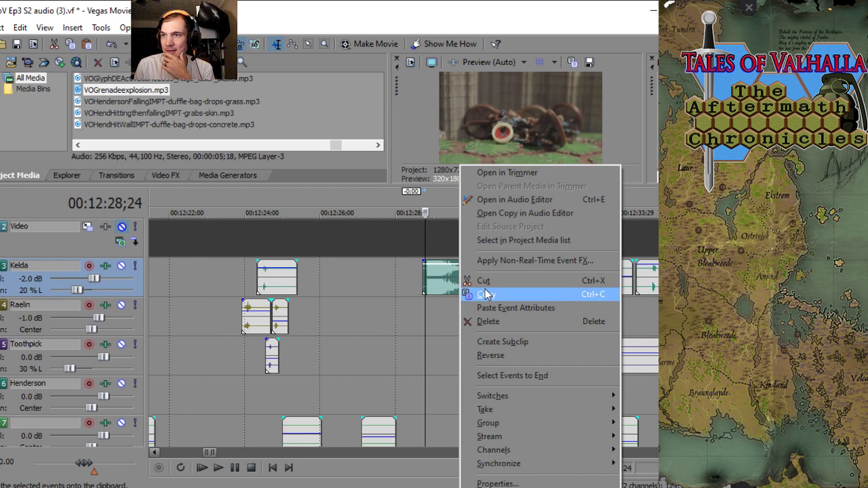
left_click(485, 294)
left_click(466, 328)
- Scrub the video between about 00:12:29 and 00:12:36 to find the moment for a second explosion sound
scroll(465, 328, "up", 1)
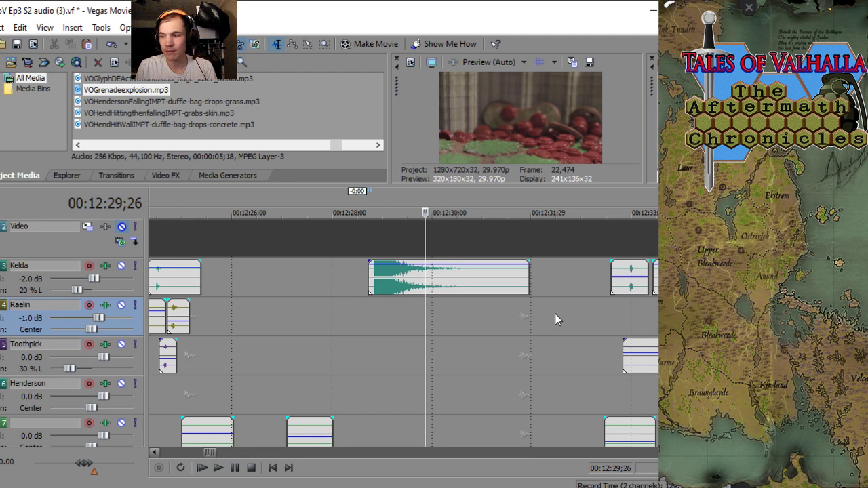
scroll(484, 312, "down", 3)
left_click(472, 320)
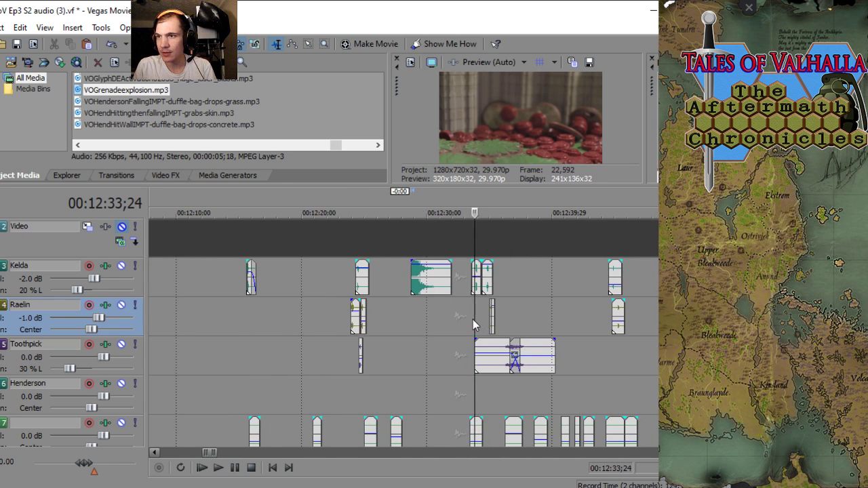
scroll(473, 320, "up", 3)
scroll(472, 327, "up", 3)
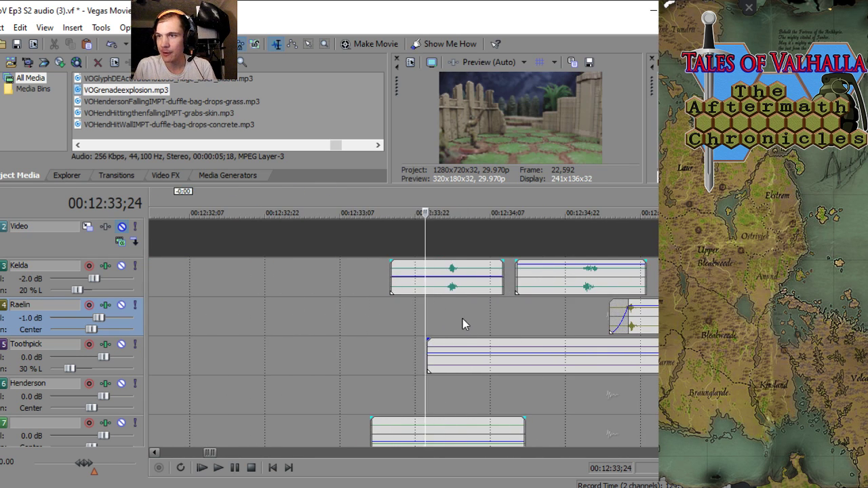
left_click(461, 318)
left_click(515, 318)
scroll(550, 316, "down", 4)
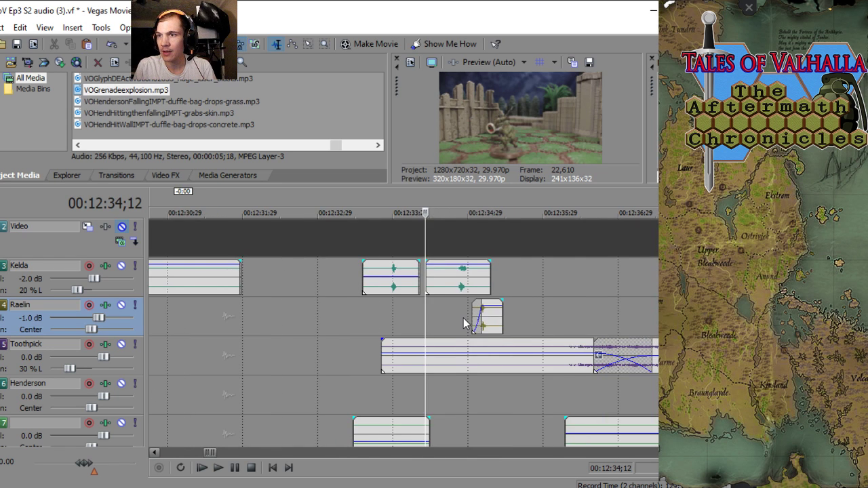
left_click(426, 323)
scroll(458, 323, "up", 4)
scroll(458, 324, "down", 4)
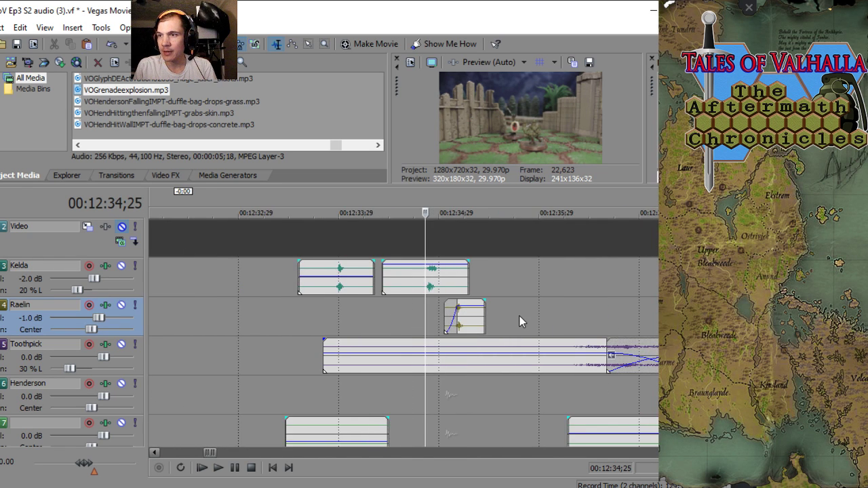
left_click(519, 318)
scroll(495, 324, "up", 4)
scroll(488, 321, "down", 4)
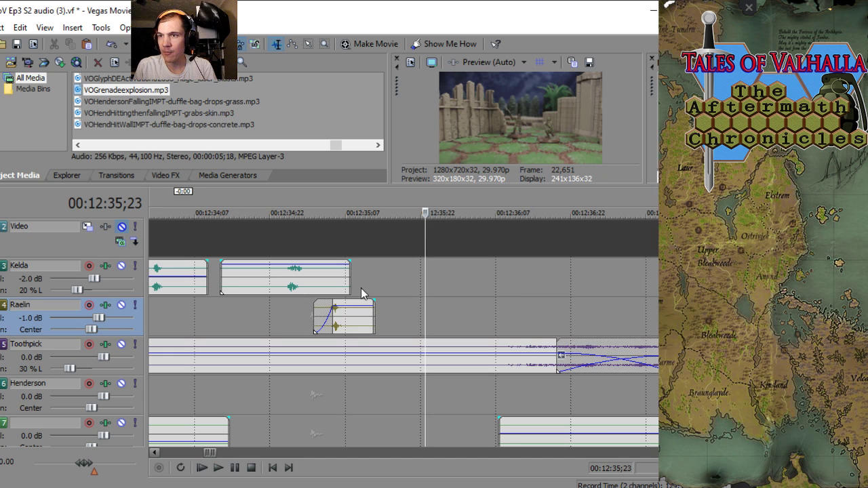
left_click(361, 284)
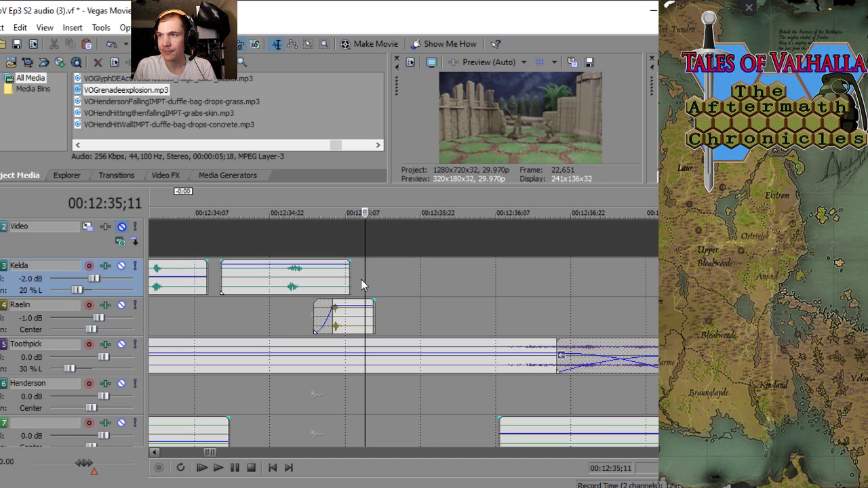
- Play the shot from 00:12:34;22 to examine the timing for the second explosion
left_click(270, 406)
key("space")
scroll(303, 397, "up", 3)
key("space")
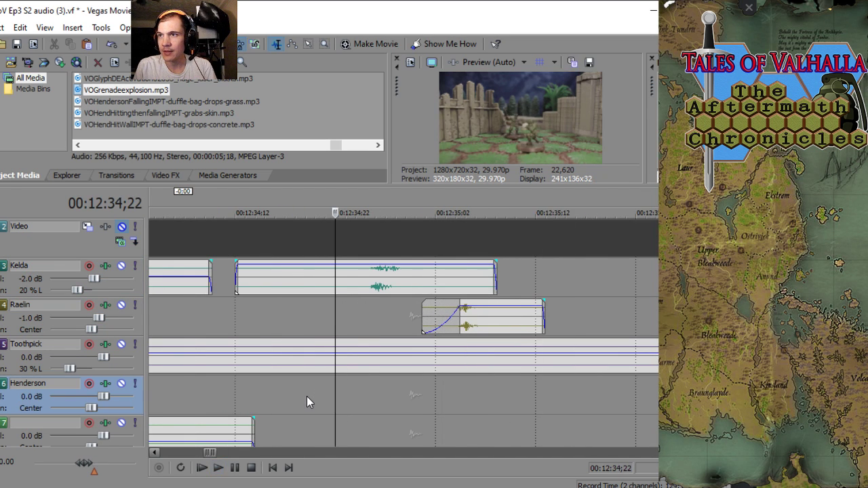
key("space")
scroll(308, 396, "down", 5)
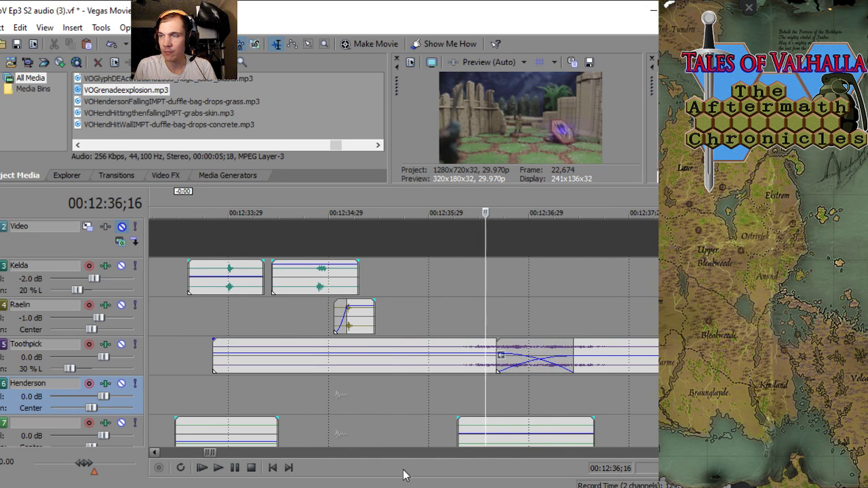
- Paste the copied explosion clip onto the Henderson track at 00:12:35;29
left_click(463, 389)
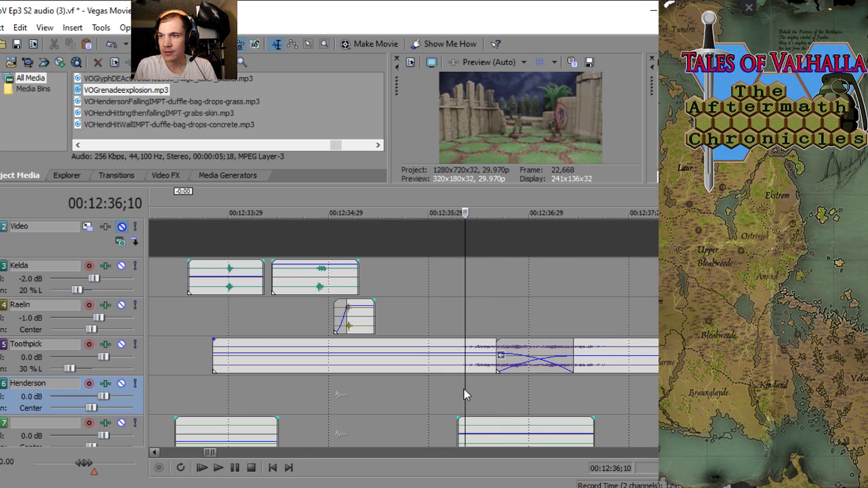
left_click(457, 389)
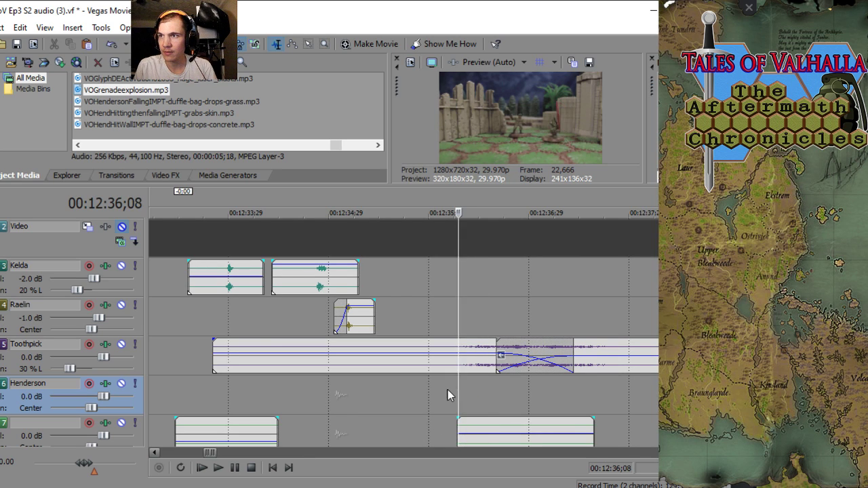
left_click(447, 389)
left_click(442, 389)
left_click(438, 389)
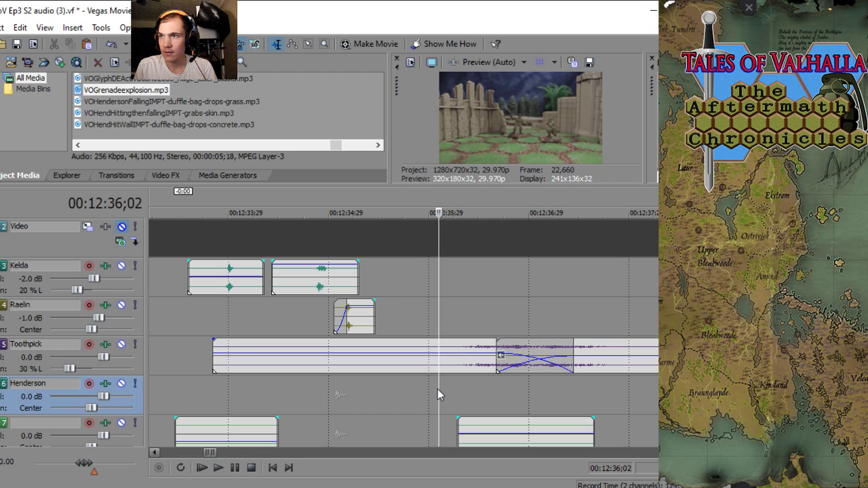
left_click(433, 389)
left_click(428, 389)
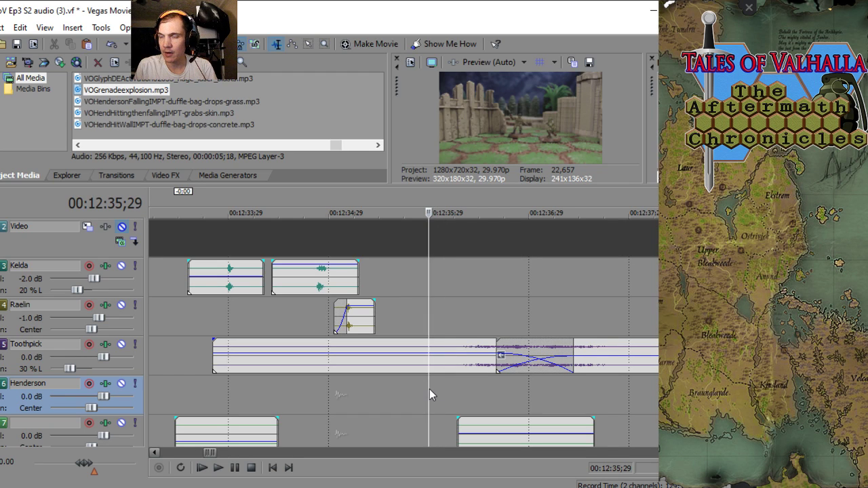
right_click(429, 388)
left_click(453, 291)
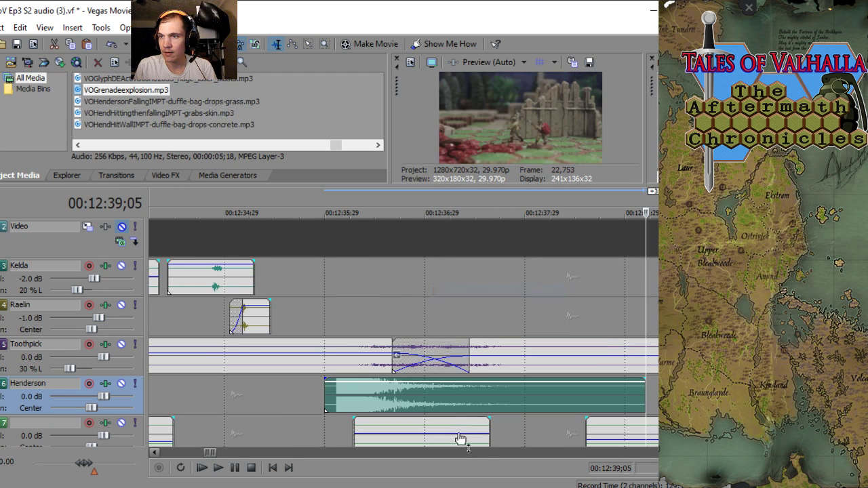
- Move the pasted explosion clip to the Kelda track and shift it 4 frames earlier so its blast starts at 00:12:35;29
left_click(337, 397)
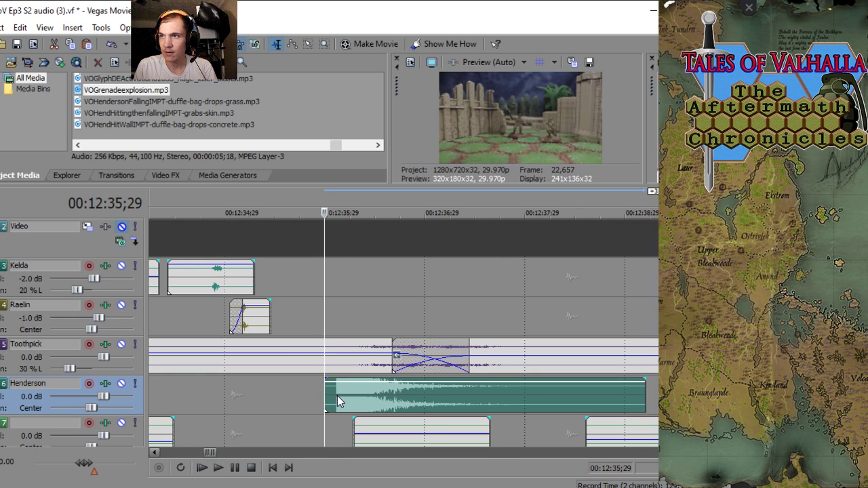
left_click_drag(338, 395, 326, 271)
scroll(339, 269, "up", 4)
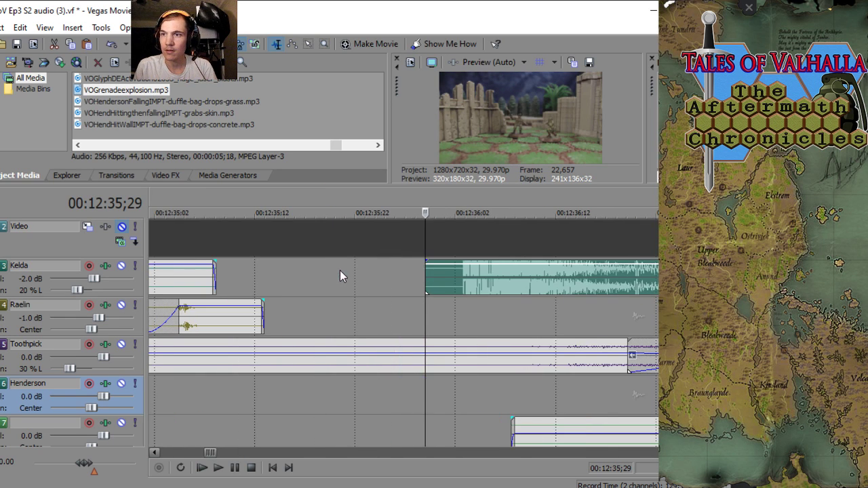
left_click_drag(495, 281, 454, 283)
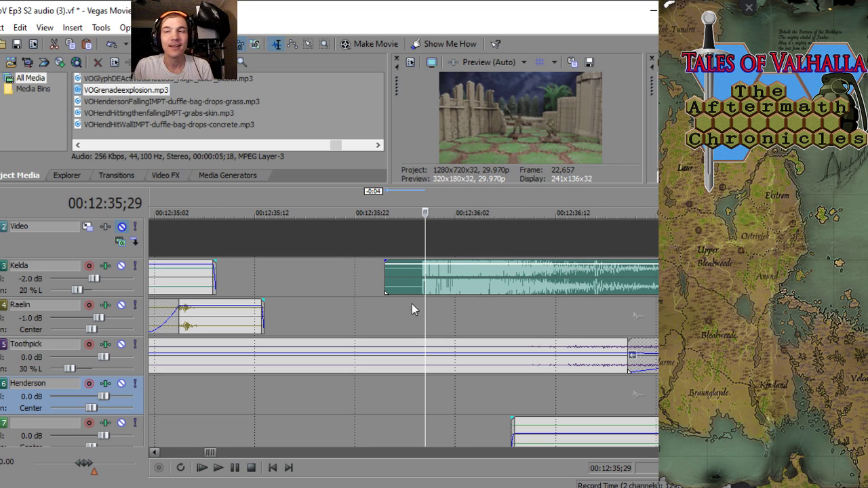
- Add a short fade-in up to the start of the second explosion's blast, using a curve that starts slowly and steepens
left_click_drag(386, 265, 447, 273)
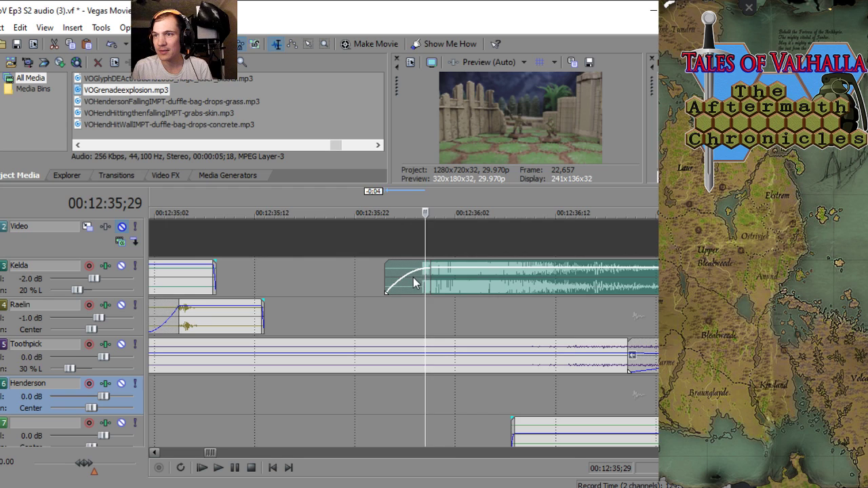
right_click(413, 278)
mouse_move(455, 158)
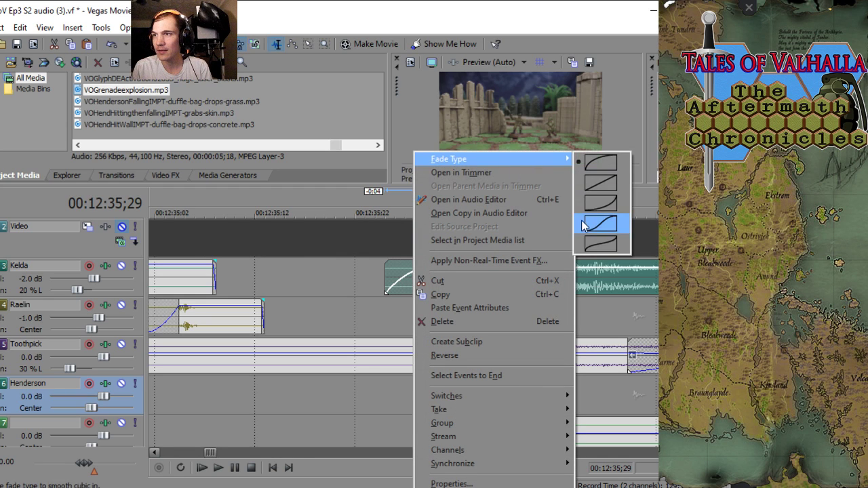
left_click(602, 196)
left_click_drag(444, 274, 456, 273)
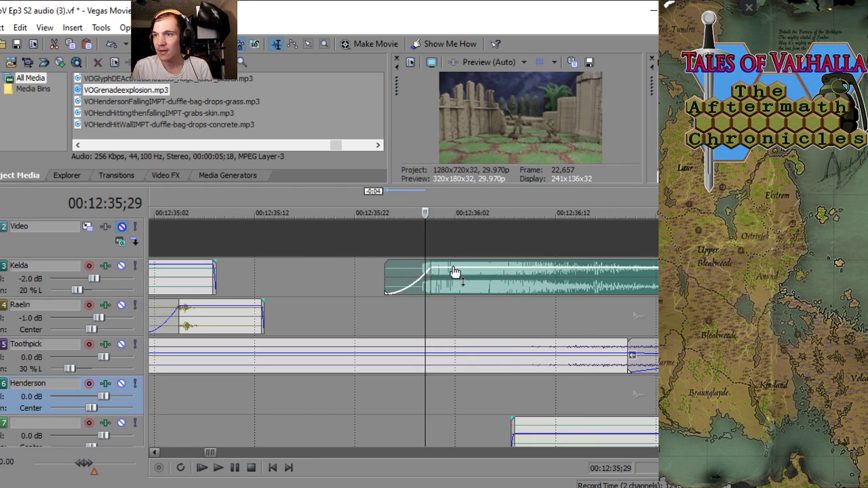
- Add a long fade-out from just after the second explosion's initial blast to the clip's end, with the fast logarithmic fade type
scroll(634, 282, "down", 5)
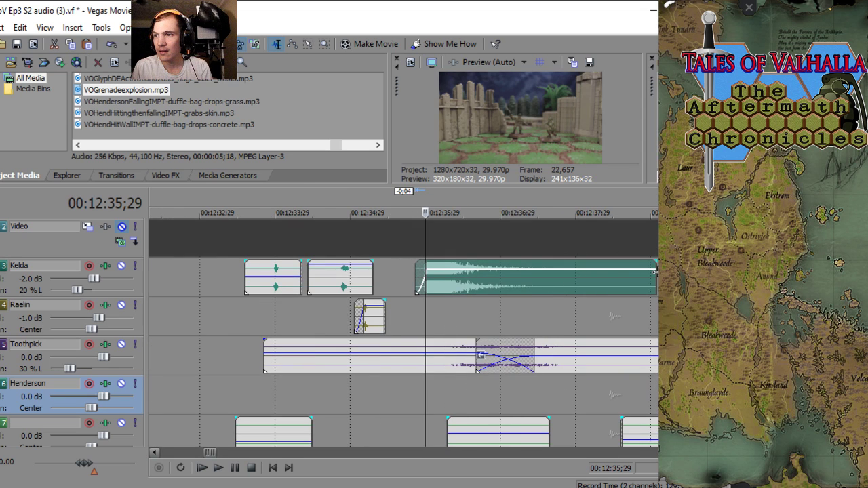
left_click_drag(655, 272, 454, 284)
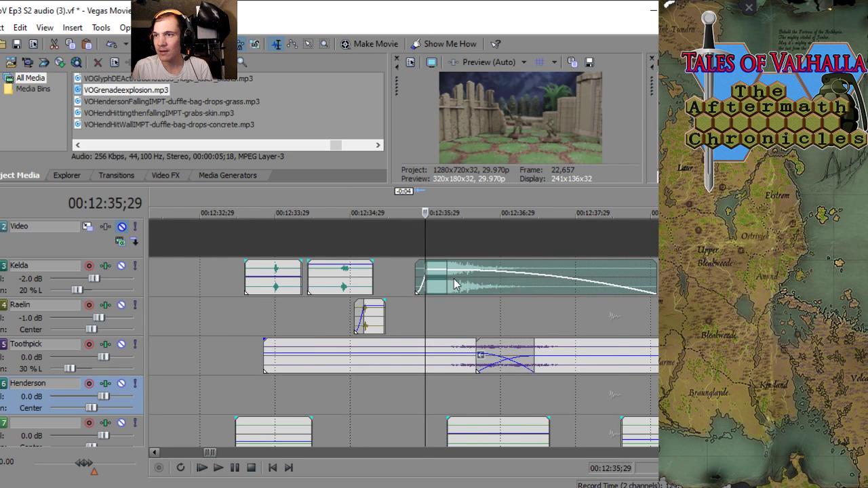
right_click(454, 284)
mouse_move(523, 159)
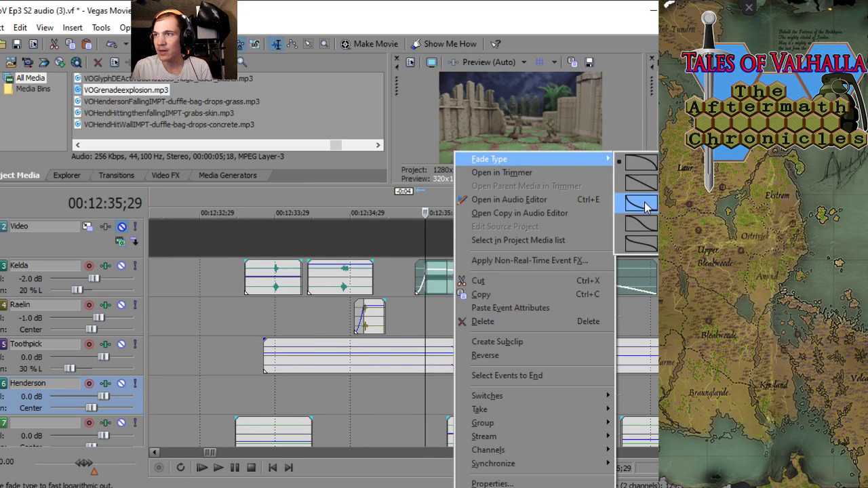
left_click(646, 207)
- Lower the second explosion clip's gain and play from 00:12:35;01 to check its loudness
left_click(407, 309)
scroll(463, 292, "up", 3)
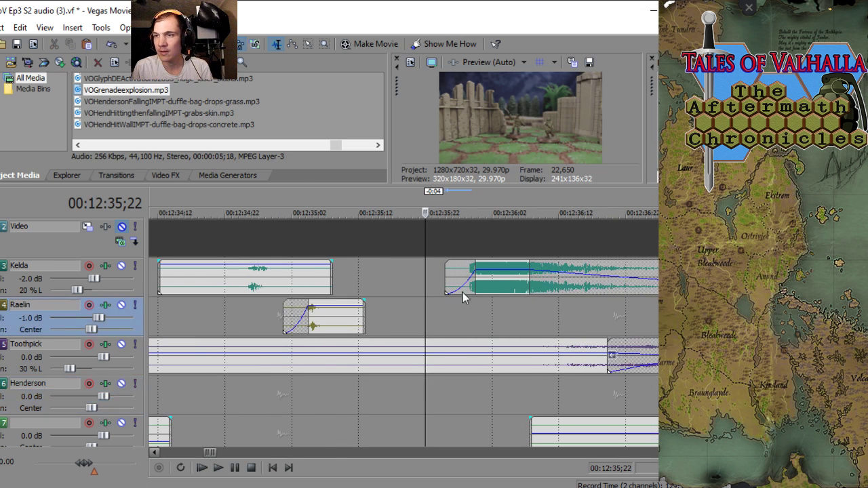
left_click(384, 315)
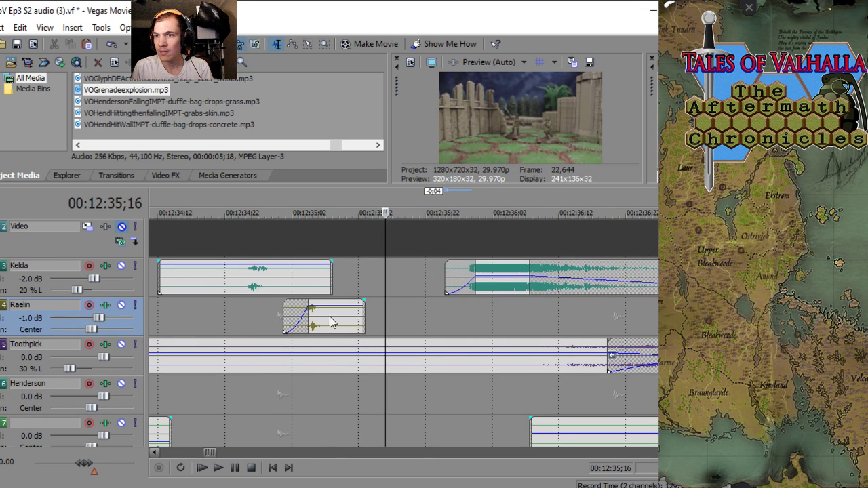
left_click(278, 394)
key("space")
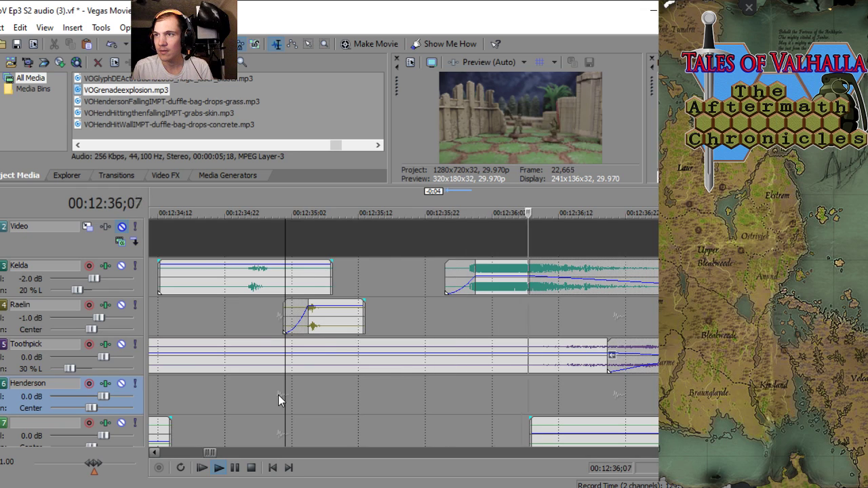
scroll(336, 355, "down", 2)
scroll(359, 309, "down", 1)
key("space")
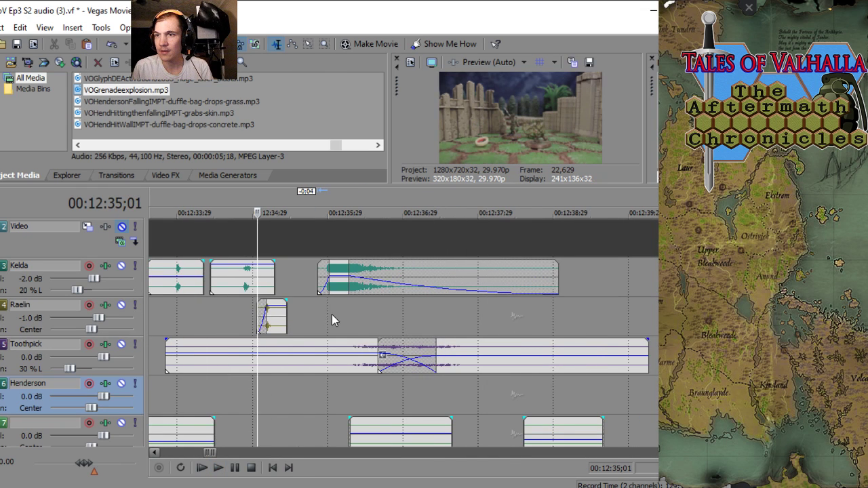
- Reduce the second explosion clip's gain to -8.1 dB and play it from 00:12:35;08
left_click(322, 319)
scroll(321, 319, "up", 4)
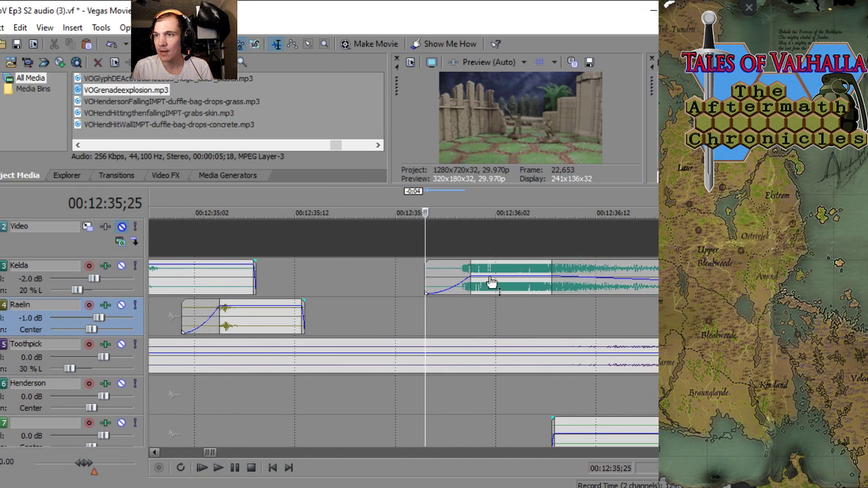
scroll(369, 316, "down", 2)
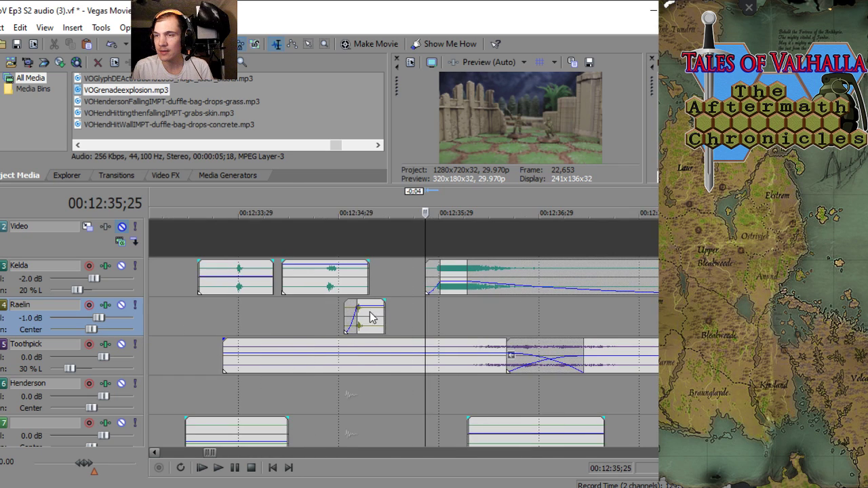
left_click(371, 273)
key("space")
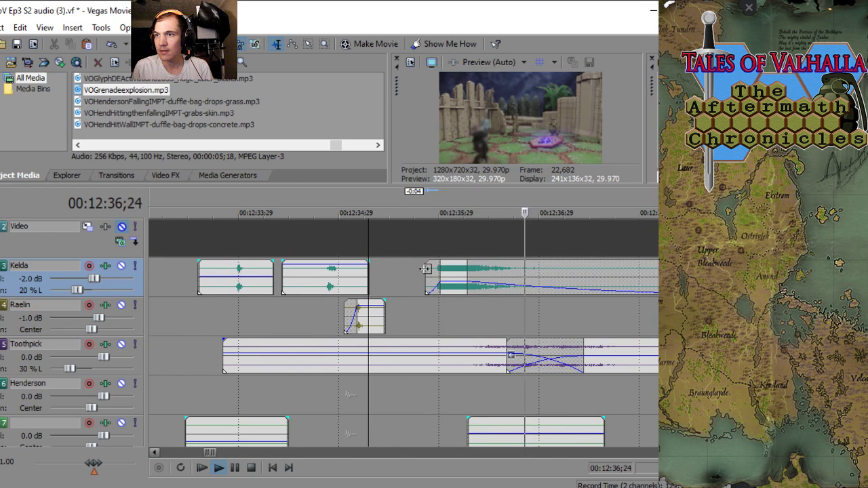
key("space")
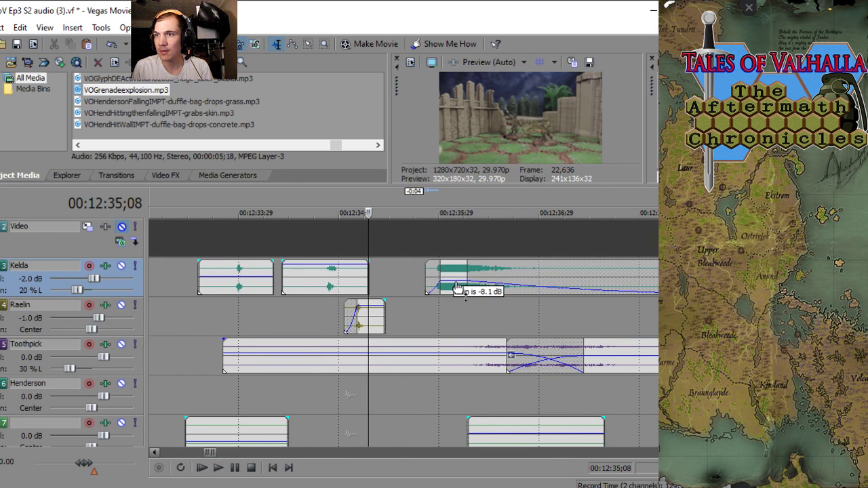
key("space")
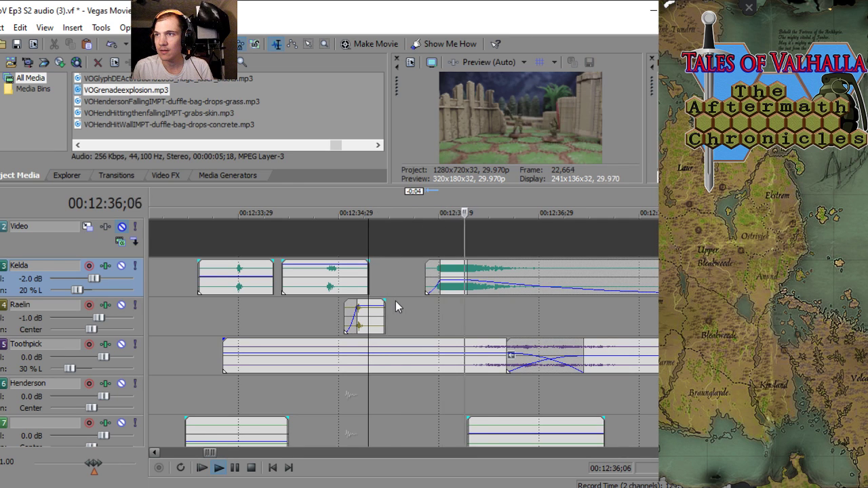
- Replay the second explosion from 00:12:35;08 to check its loudness against the video
scroll(395, 301, "down", 3)
scroll(435, 298, "up", 2)
scroll(376, 283, "down", 1)
key("space")
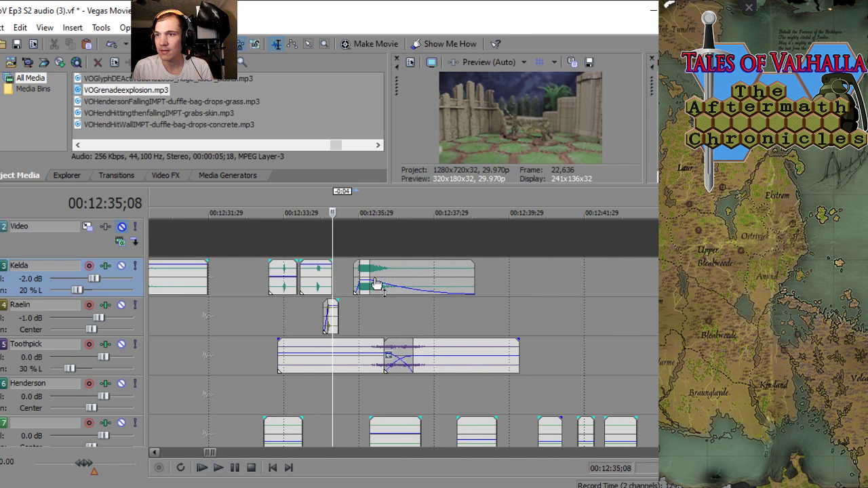
key("space")
scroll(351, 313, "up", 3)
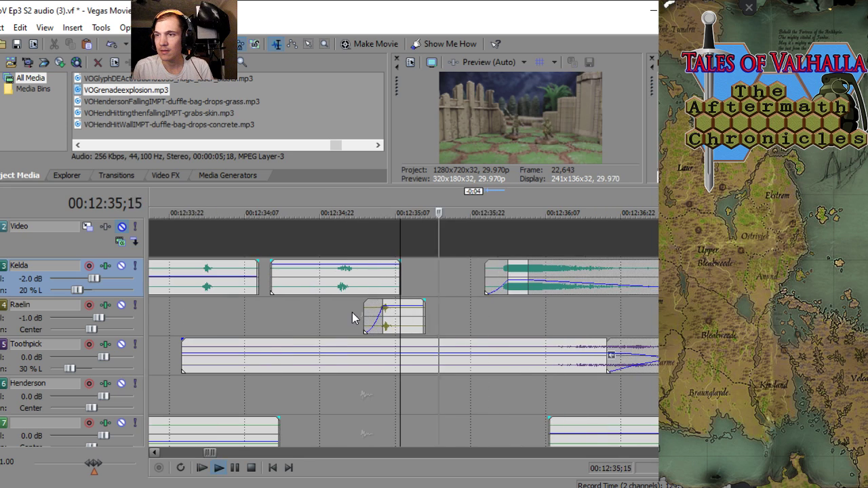
scroll(353, 312, "down", 6)
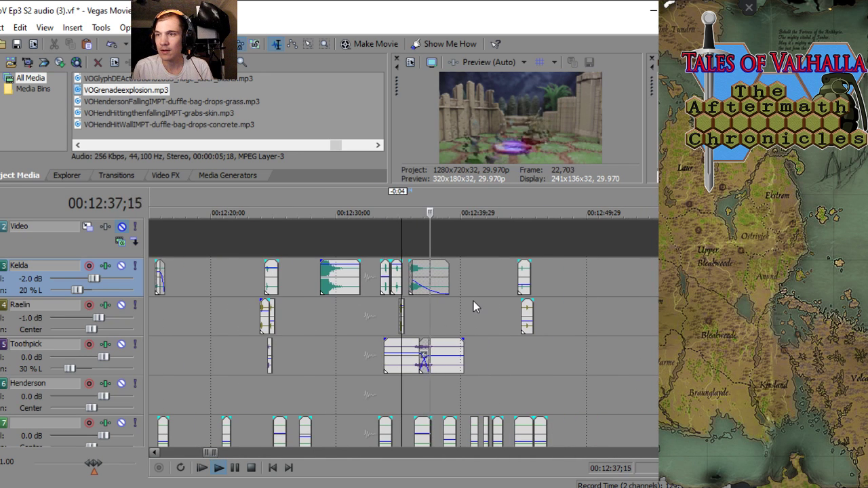
key("space")
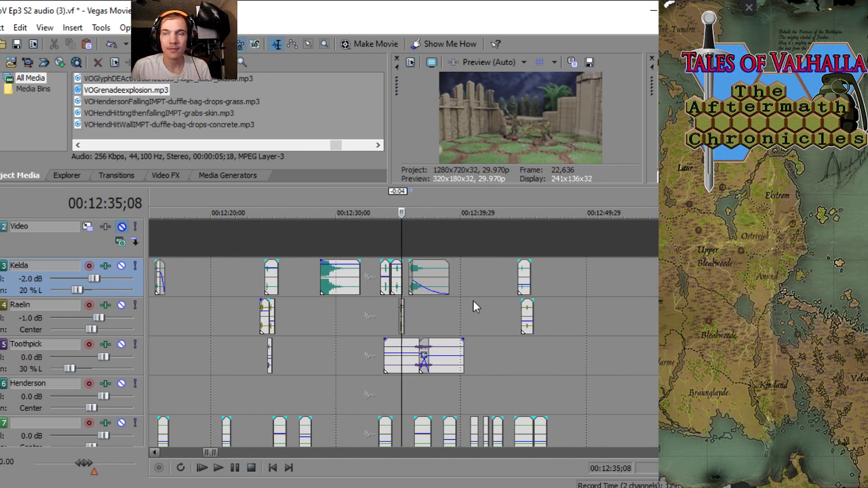
scroll(473, 303, "up", 3)
scroll(473, 301, "down", 3)
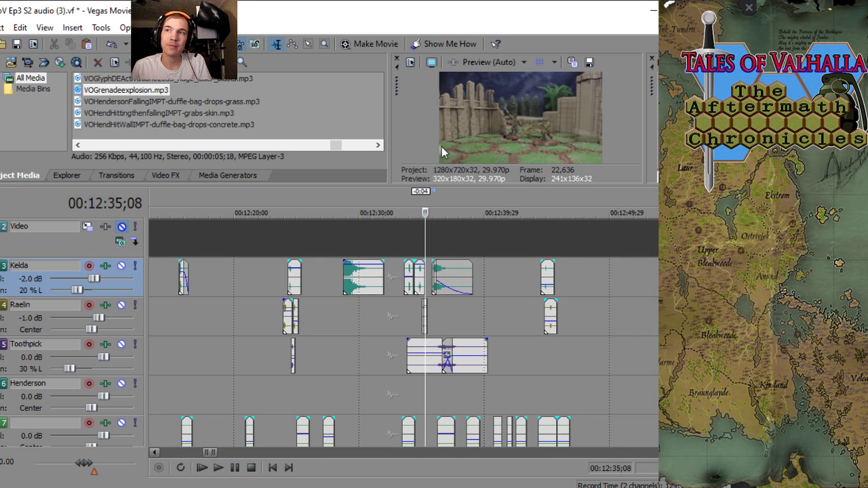
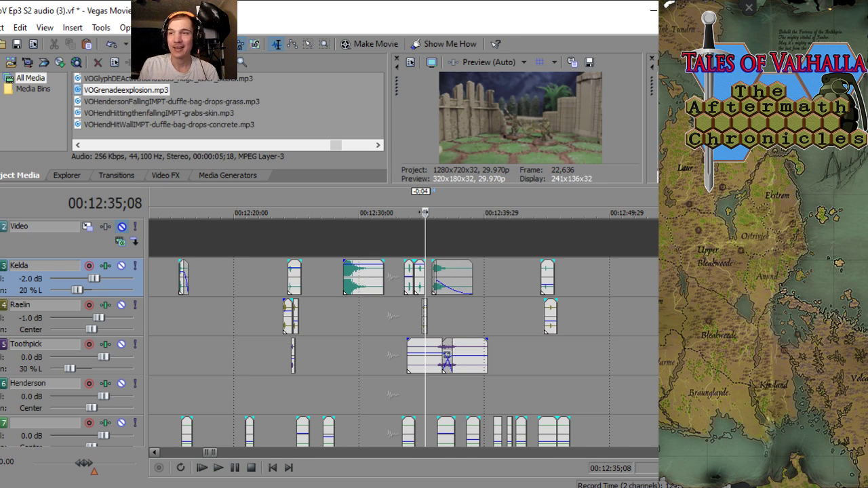
- Look through the video from 00:12:36 to 00:13:05 for the next grenade explosion
left_click_drag(423, 212, 436, 214)
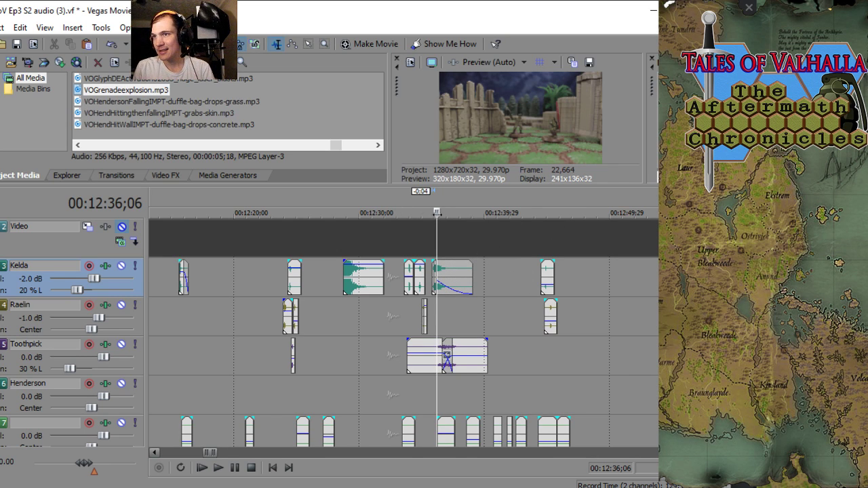
left_click_drag(438, 212, 438, 213)
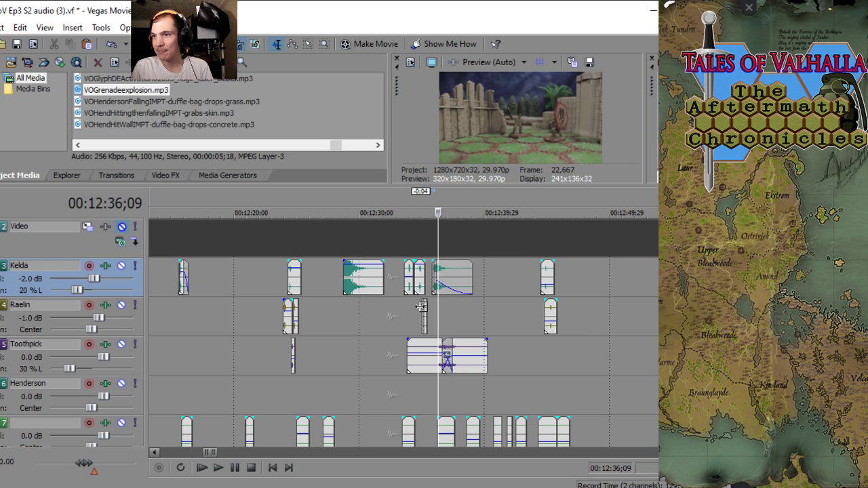
left_click(449, 320)
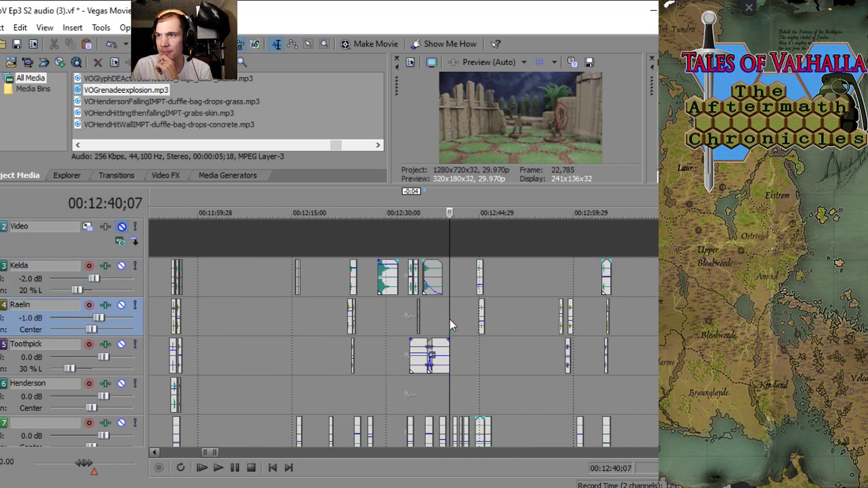
scroll(461, 320, "up", 2)
scroll(471, 322, "down", 2)
left_click(476, 339)
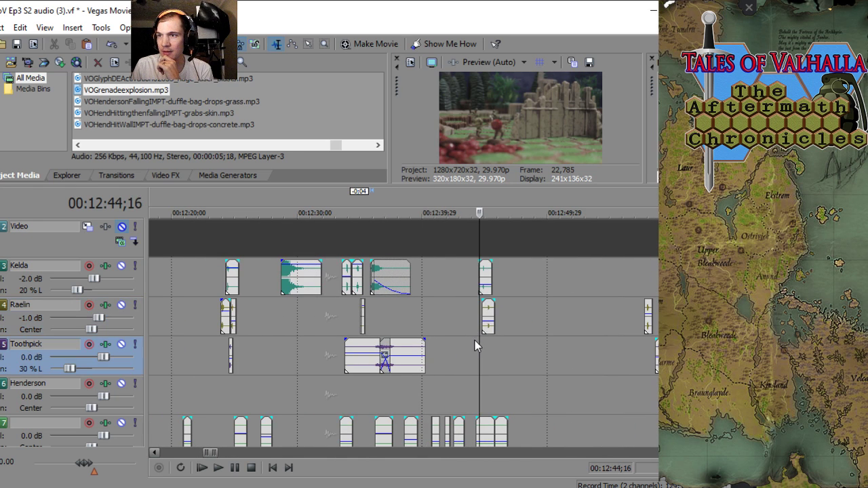
left_click(530, 340)
left_click(471, 349)
scroll(485, 351, "up", 3)
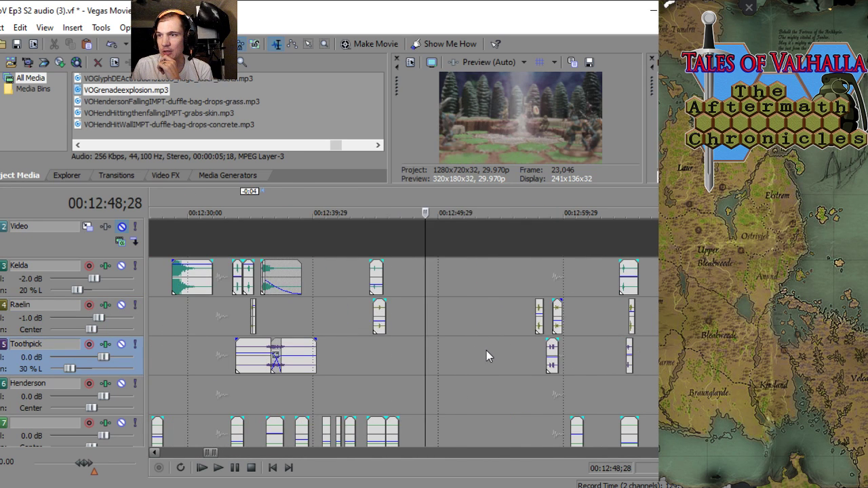
left_click(535, 363)
scroll(462, 364, "up", 3)
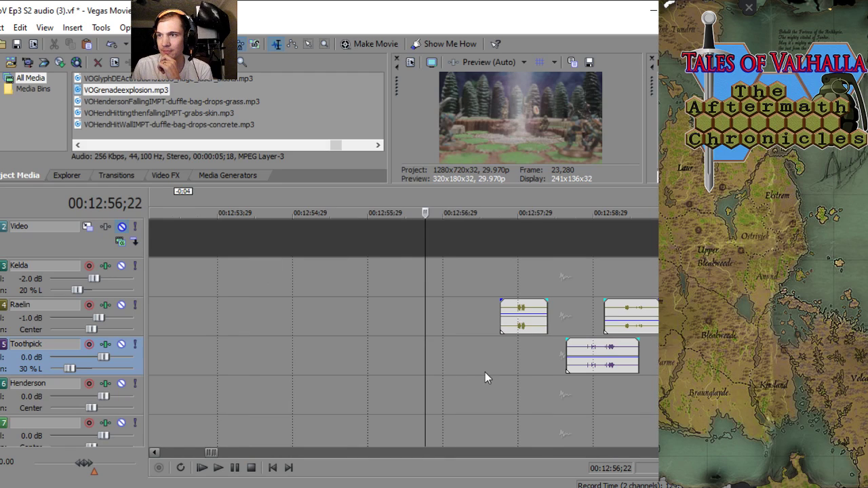
left_click(485, 372)
left_click(526, 364)
scroll(505, 373, "down", 2)
left_click(517, 379)
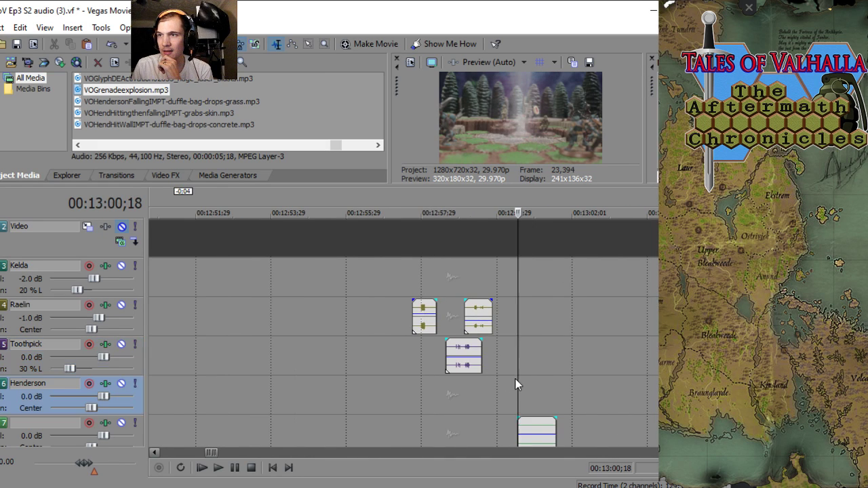
scroll(500, 377, "up", 3)
left_click(532, 369)
scroll(479, 366, "down", 3)
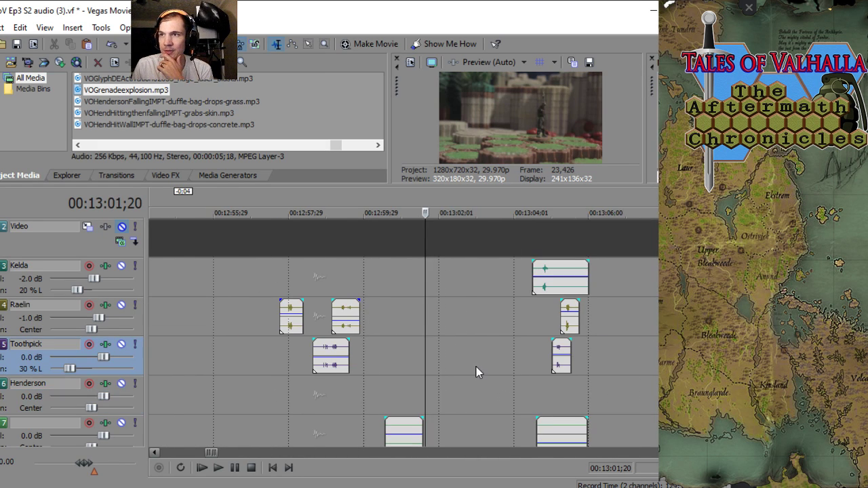
left_click(518, 358)
scroll(508, 360, "up", 3)
left_click(507, 361)
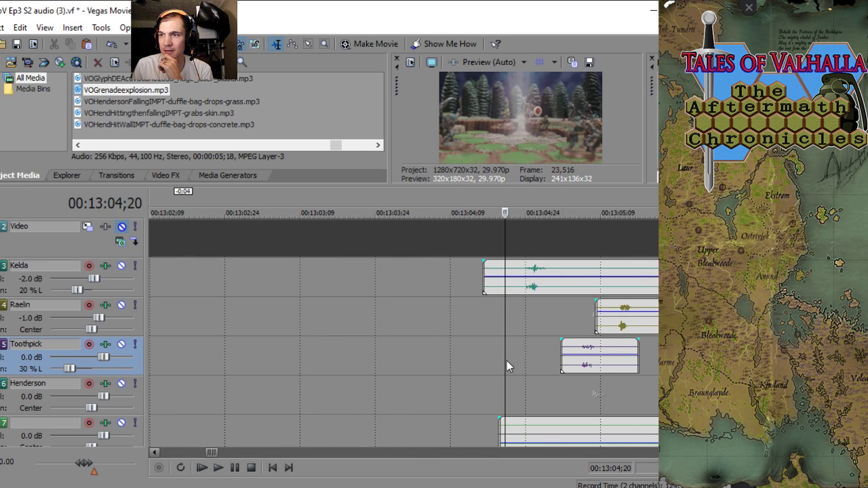
scroll(495, 363, "down", 2)
scroll(481, 366, "up", 2)
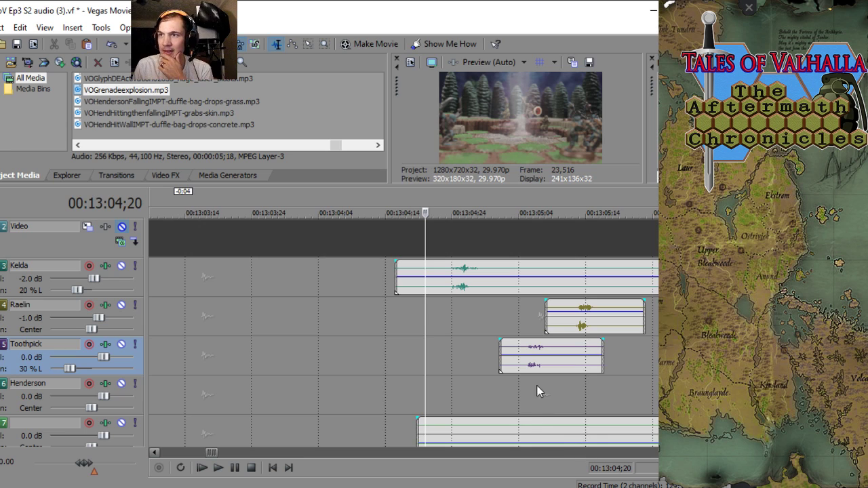
scroll(524, 383, "down", 2)
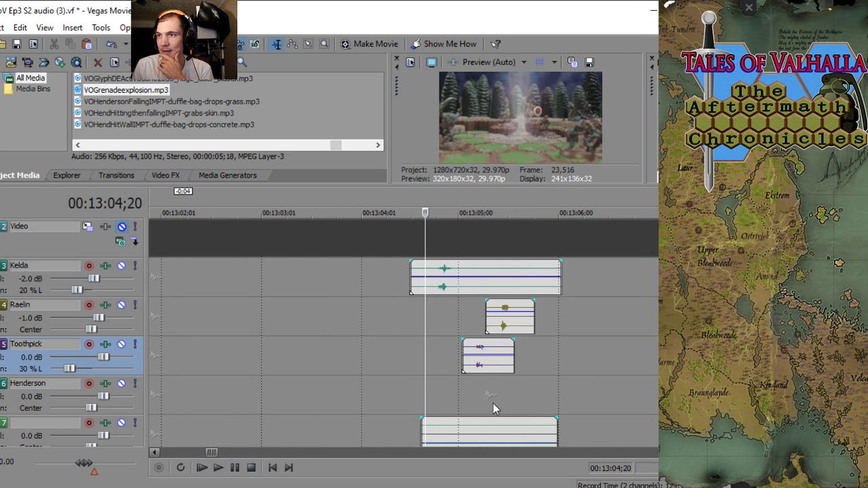
left_click(505, 393)
scroll(505, 393, "up", 3)
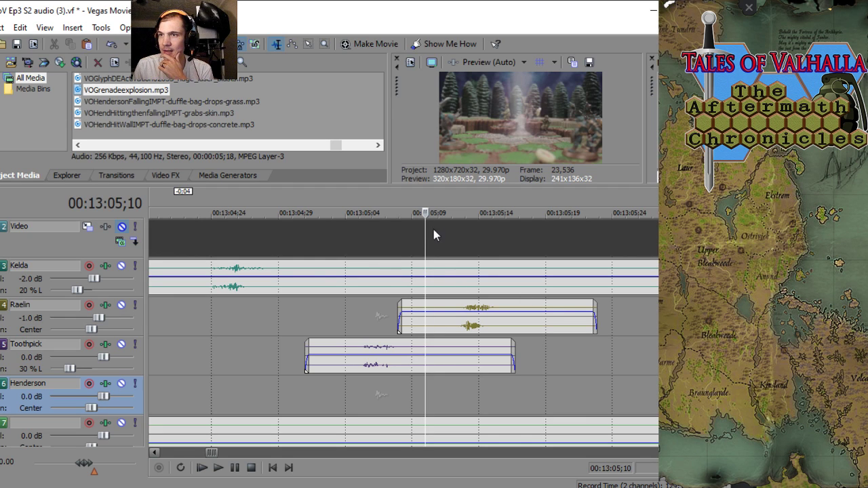
- Play on to the first frame of the next blast and paste the grenade explosion clip there on the Kelda track, at 00:13:06;14
key("j")
key("l")
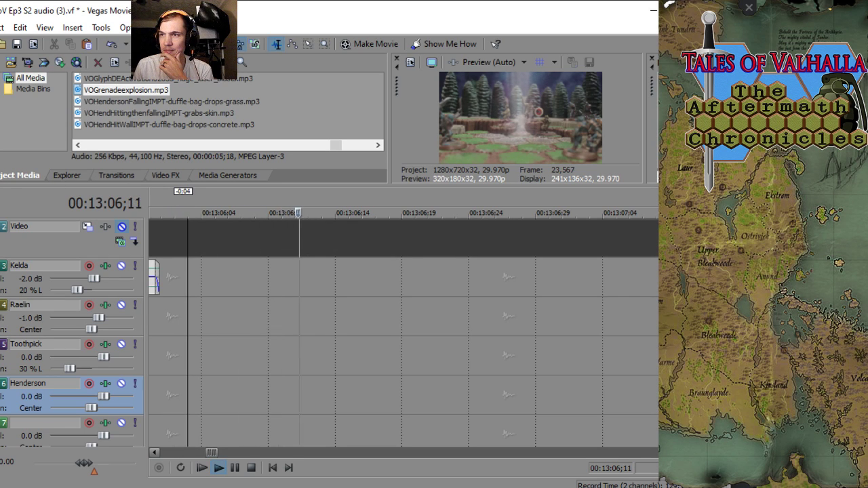
key("j")
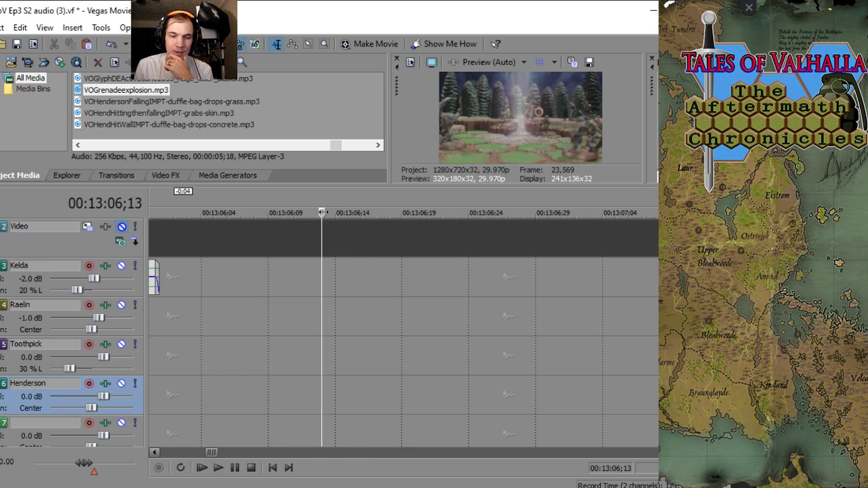
key("Right")
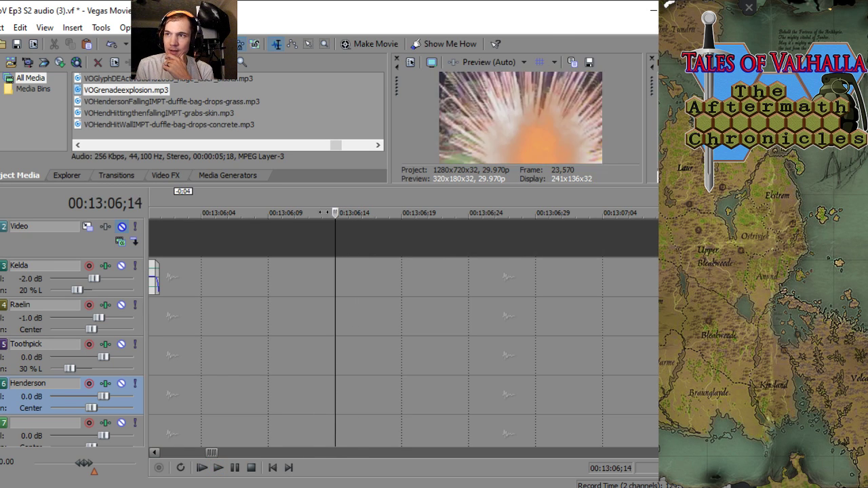
right_click(337, 275)
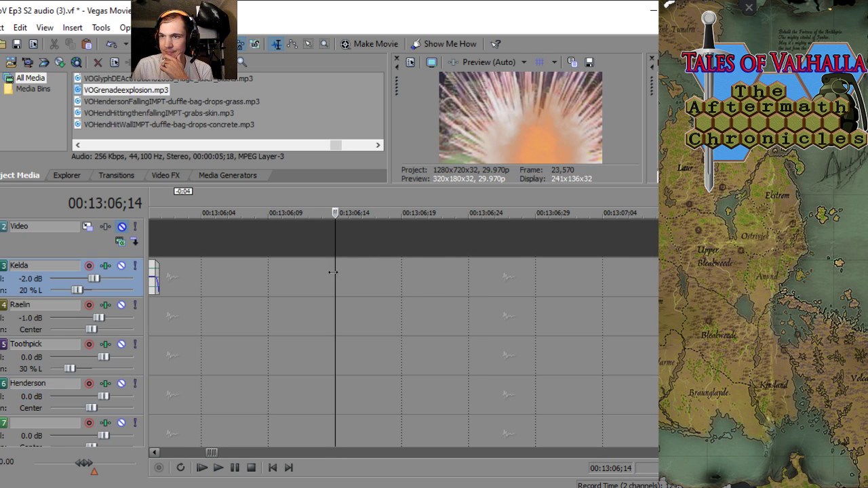
left_click(349, 279)
scroll(268, 284, "down", 5)
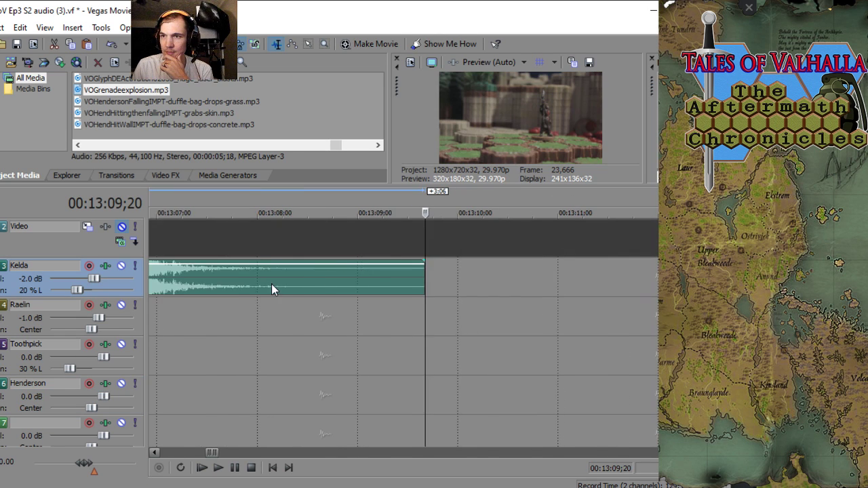
left_click(263, 311)
scroll(324, 255, "up", 5)
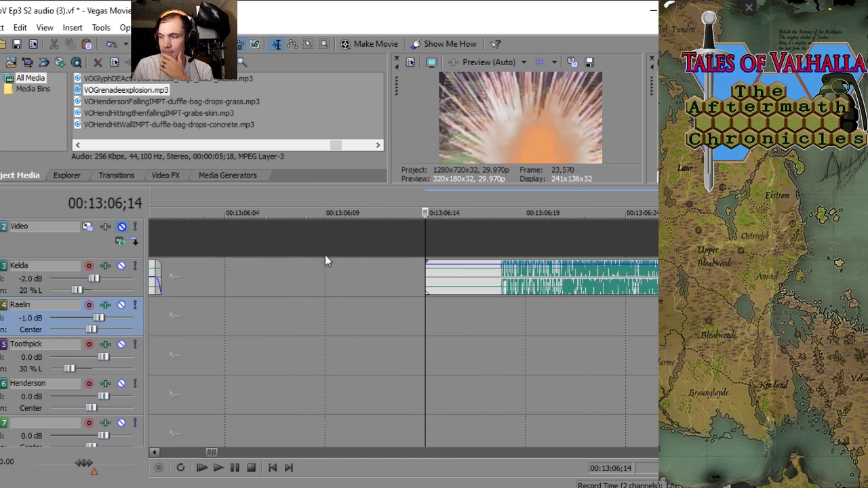
- Shift the new explosion clip earlier so its blast starts at 00:13:06;14, trim its silent start and add a one-frame fade-in
left_click_drag(523, 283, 433, 286)
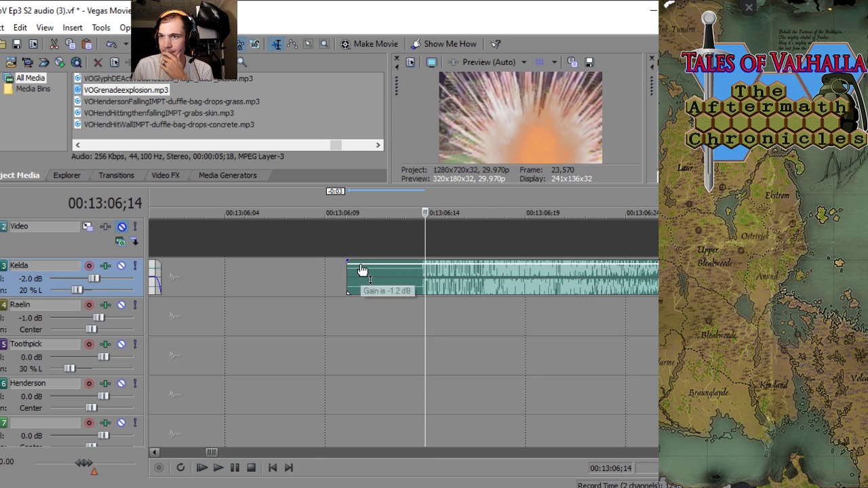
left_click_drag(349, 265, 383, 271)
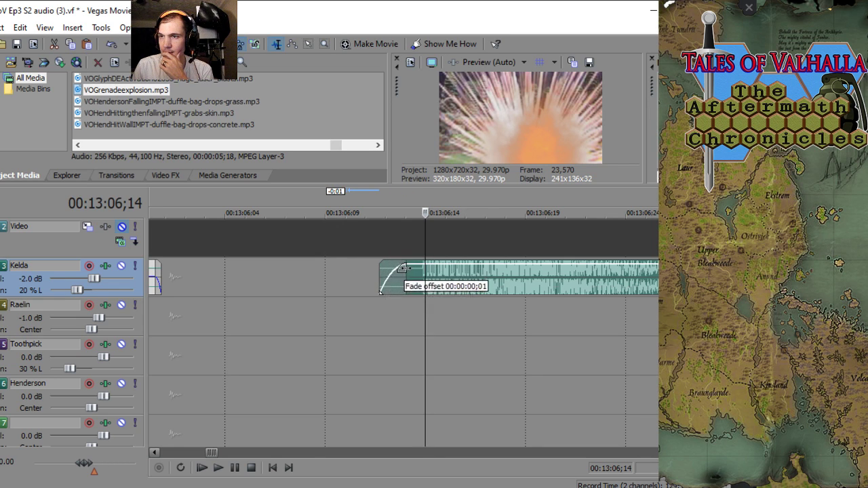
scroll(438, 271, "down", 5)
scroll(620, 297, "down", 2)
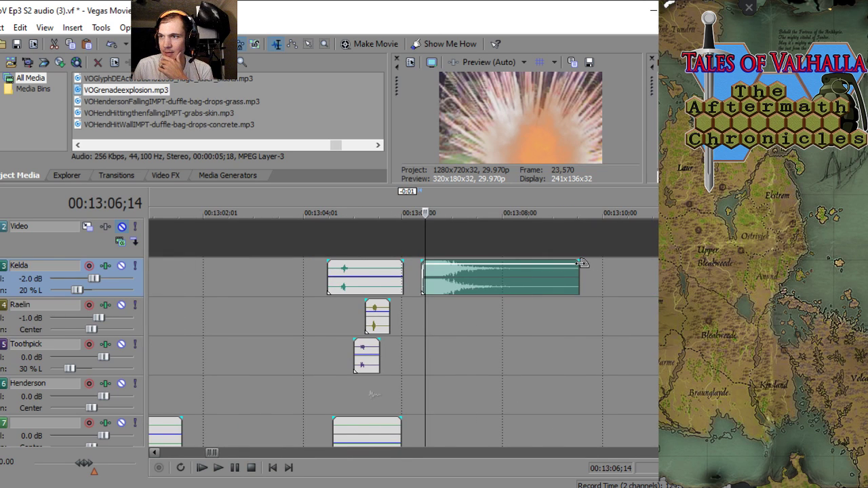
- Step through the frames after the blast and place the playhead at 00:13:06;19, where the shot cuts away from the explosion
left_click(456, 314)
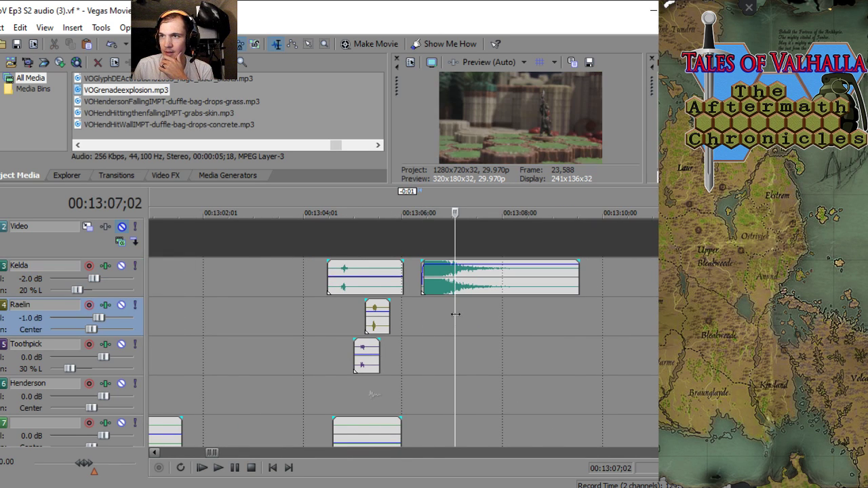
key("Left")
key("Left")
key("Left")
key("Left")
key("Left")
key("Left")
key("Left")
key("Left")
key("Left")
key("Left")
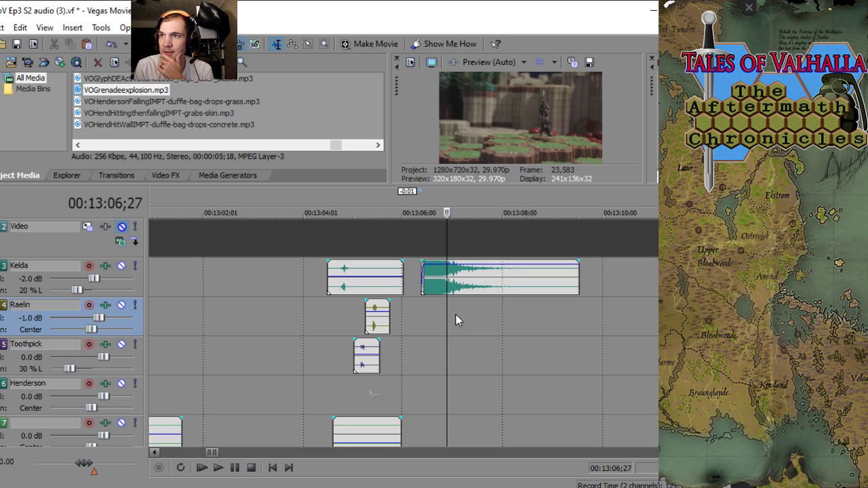
key("Left")
key("Left")
key("Left")
key("Left")
key("Left")
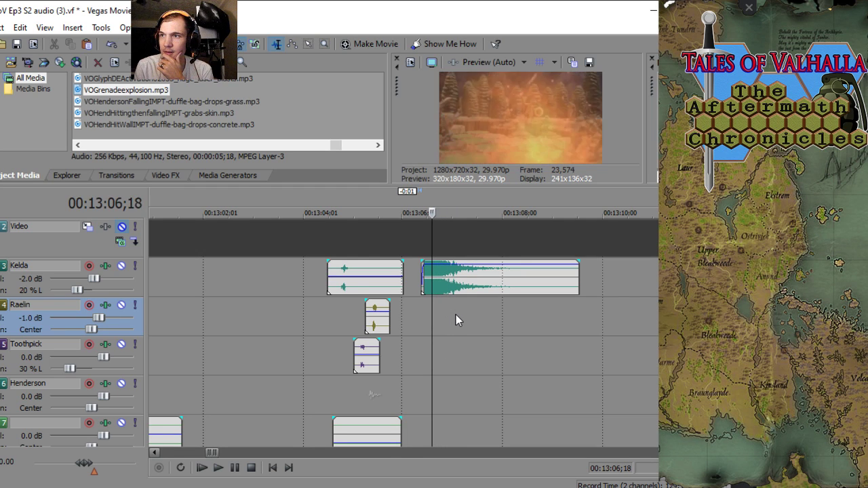
key("Right")
key("Right")
key("Left")
key("Right")
key("Up")
key("Up")
key("Down")
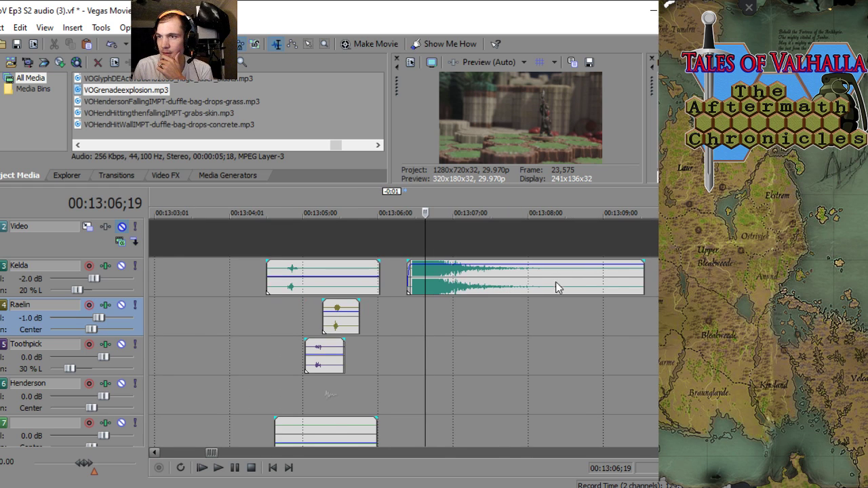
- Fade the new explosion clip out from 00:13:06;19 to its end, using a curve that falls quickly and levels off
left_click_drag(645, 283, 427, 269)
key("Up")
key("Up")
key("Up")
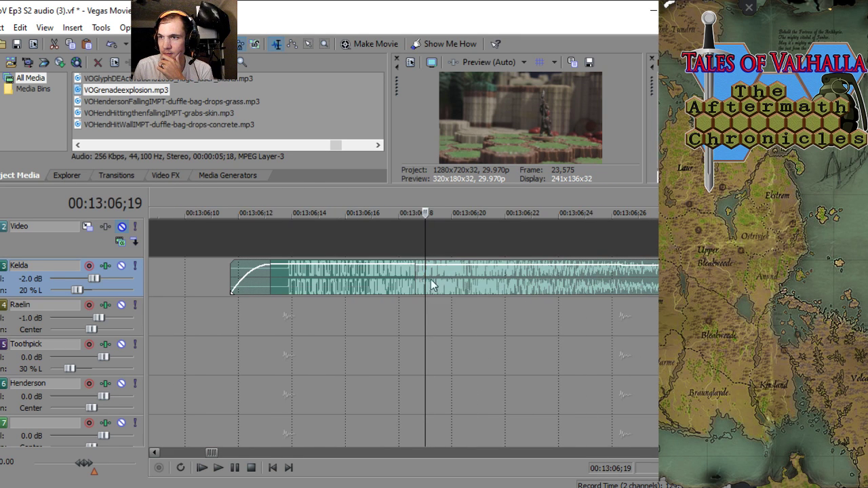
right_click(434, 278)
mouse_move(484, 158)
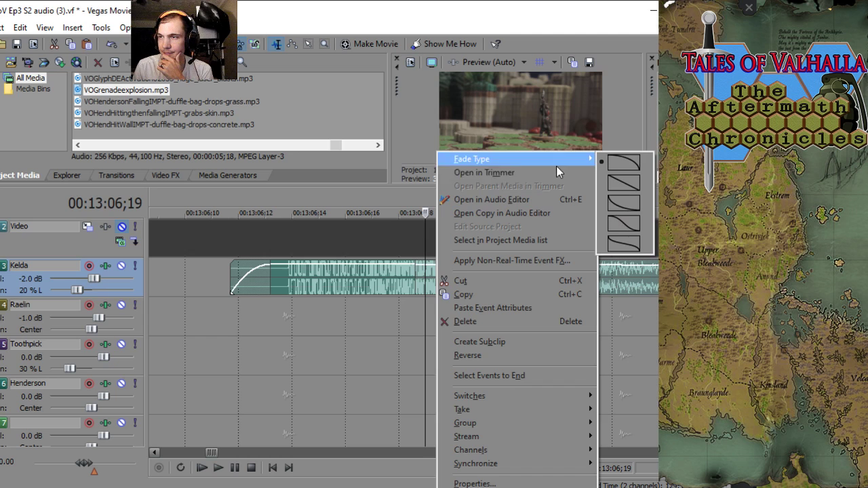
left_click(631, 213)
key("Down")
key("Down")
key("Down")
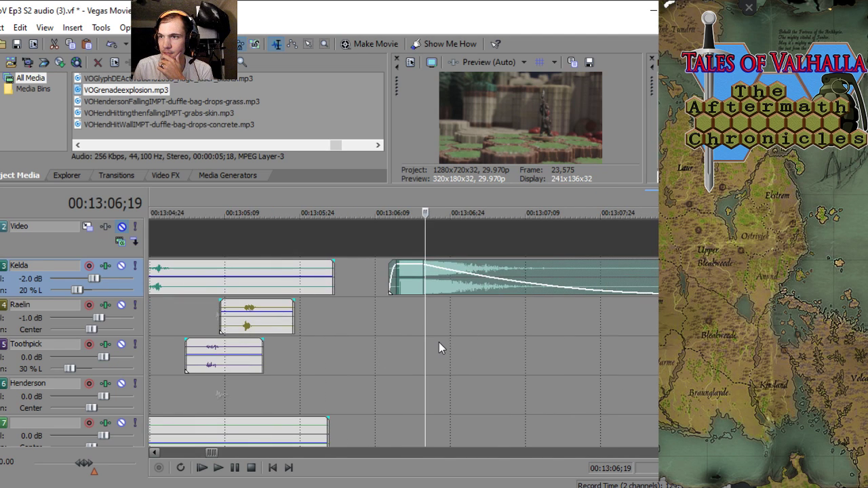
key("Up")
key("Up")
right_click(493, 289)
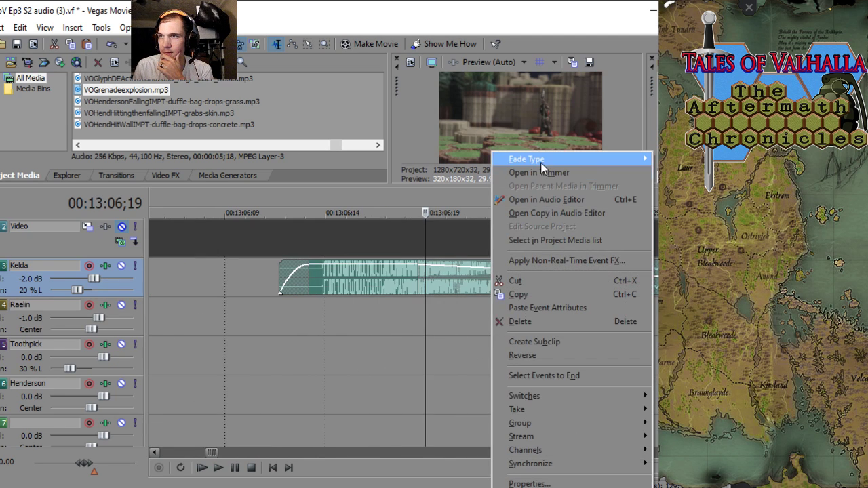
left_click(368, 350)
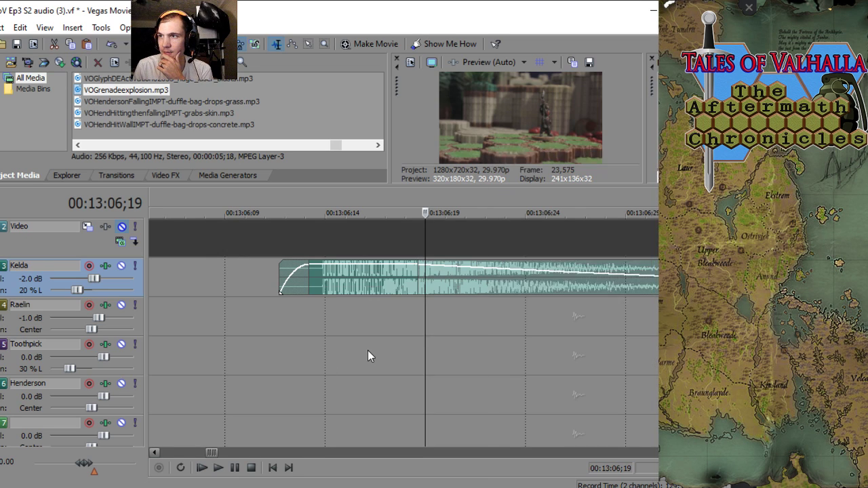
- Extend the new explosion clip's fade-out earlier so that it begins at the blast, at about 00:13:06;14
left_click(367, 350)
key("Down")
key("Down")
key("Up")
key("Up")
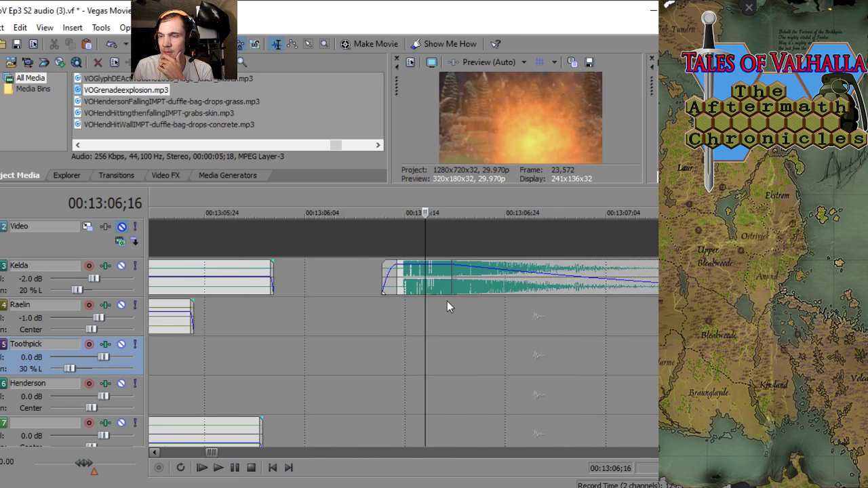
left_click_drag(465, 289, 407, 285)
key("Down")
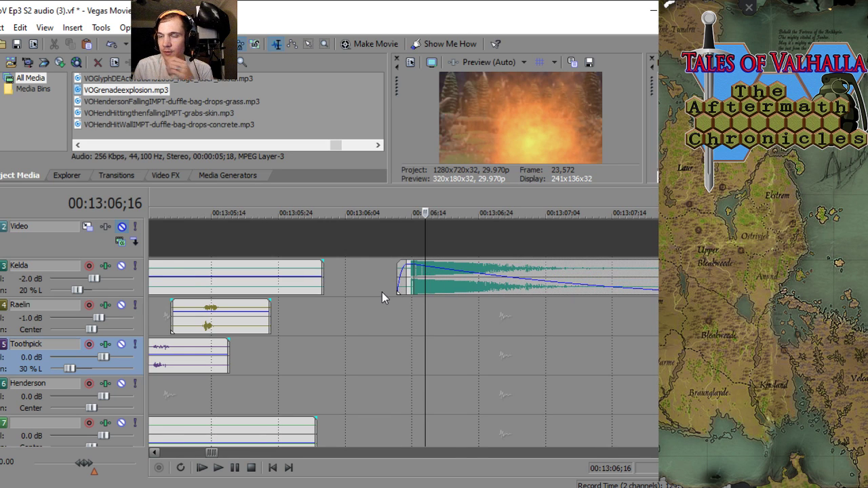
- Play the explosion repeatedly from 00:13:06;12 to check the lengthened fade-out against the blast and the cut that follows
left_click(394, 308)
key("space")
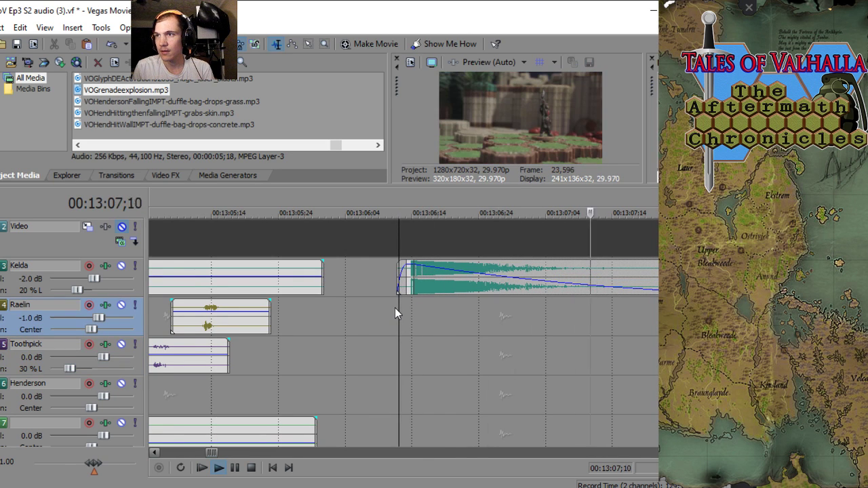
key("Down")
key("space")
key("Up")
key("Up")
key("space")
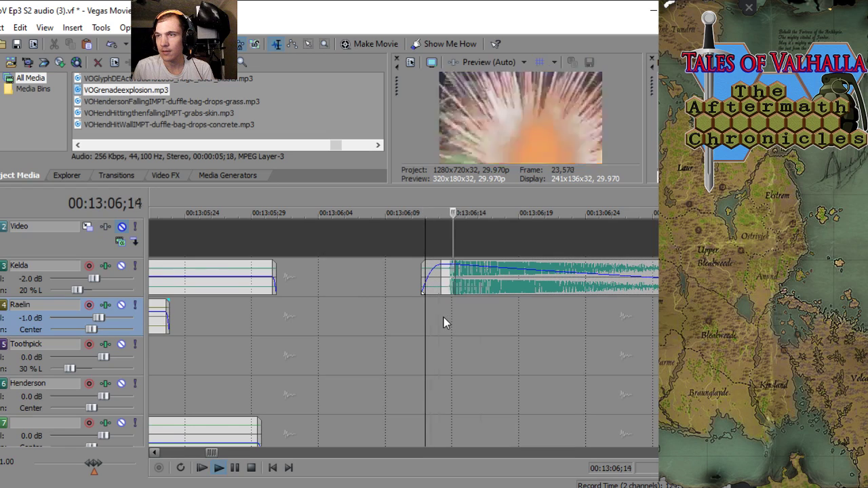
key("space")
key("space")
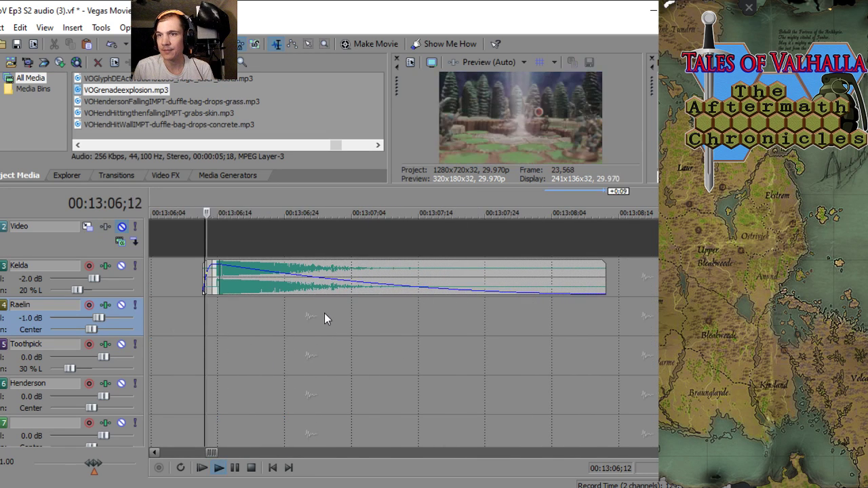
key("space")
key("space")
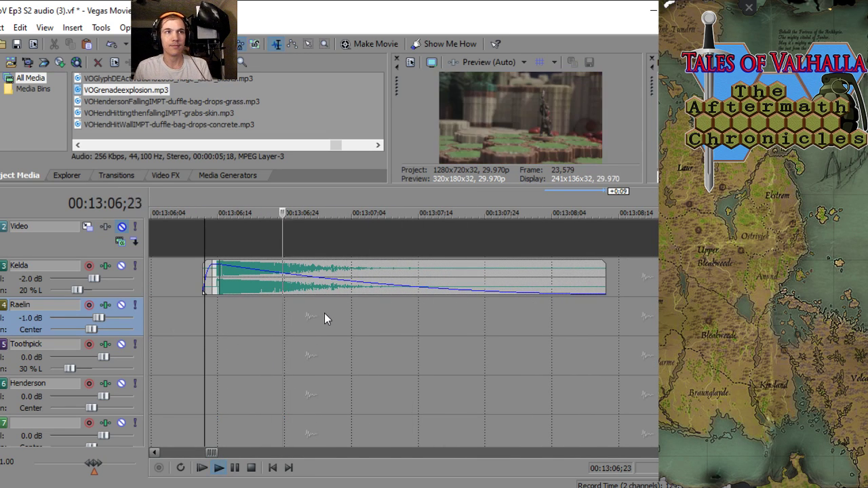
key("space")
key("space")
key("space")
key("space")
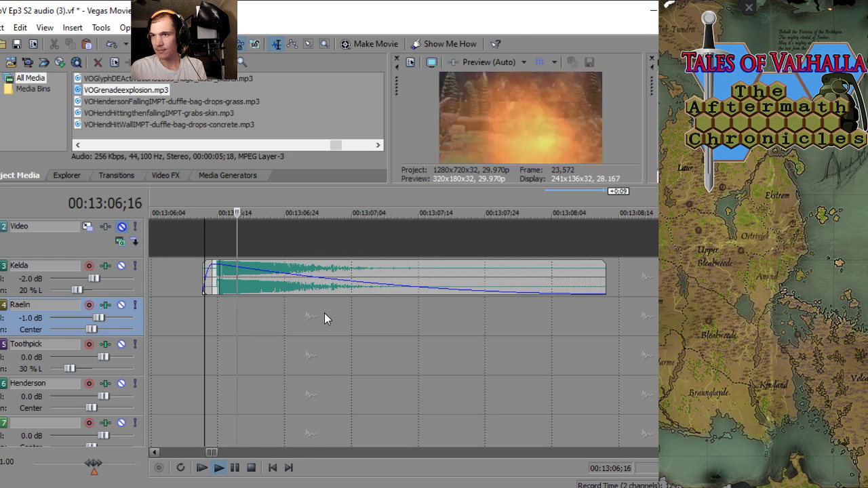
key("space")
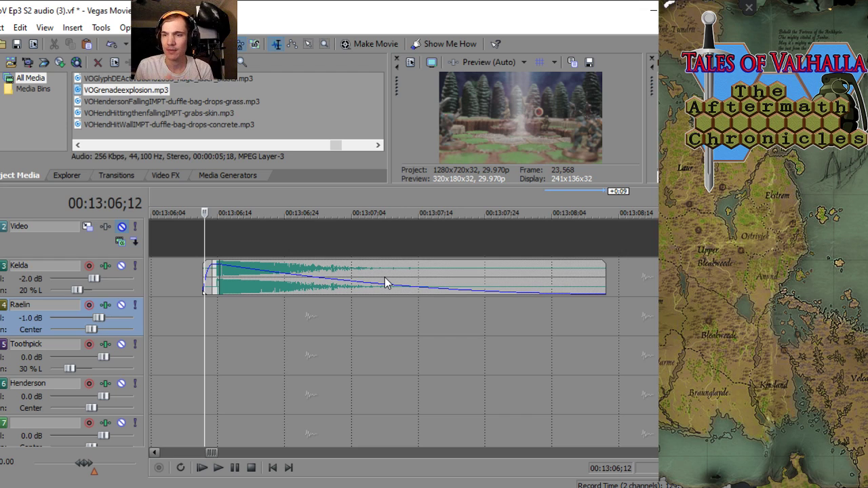
- Scan the footage after the Kelda track's explosion clip, from 00:13:06 to about 00:14:03, for moments that need a sound effect
scroll(390, 278, "down", 5)
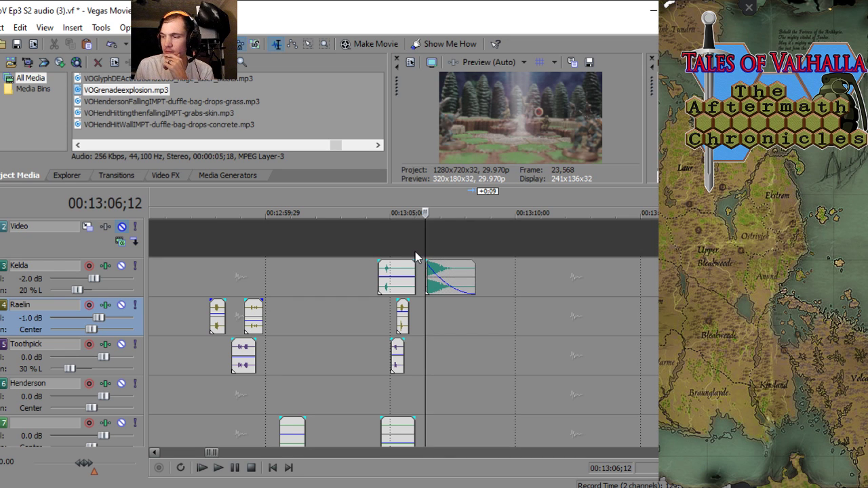
scroll(482, 313, "down", 5)
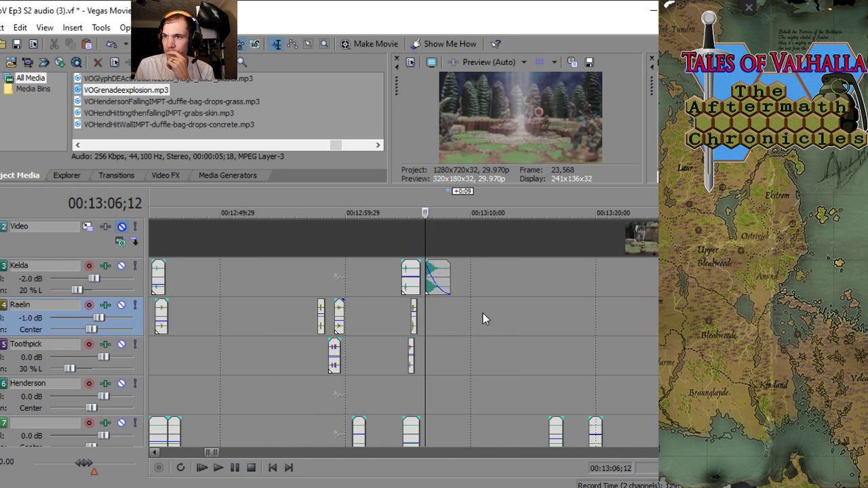
left_click(513, 318)
scroll(466, 329, "up", 4)
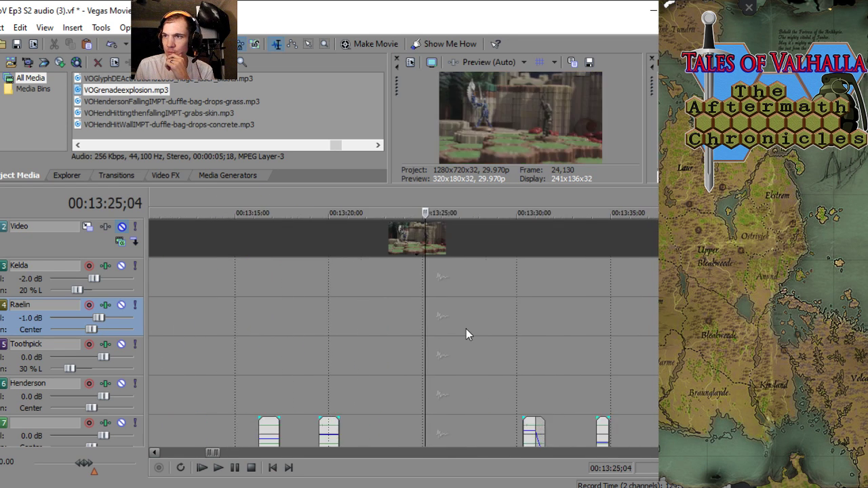
scroll(479, 335, "down", 3)
left_click(558, 318)
scroll(507, 328, "up", 3)
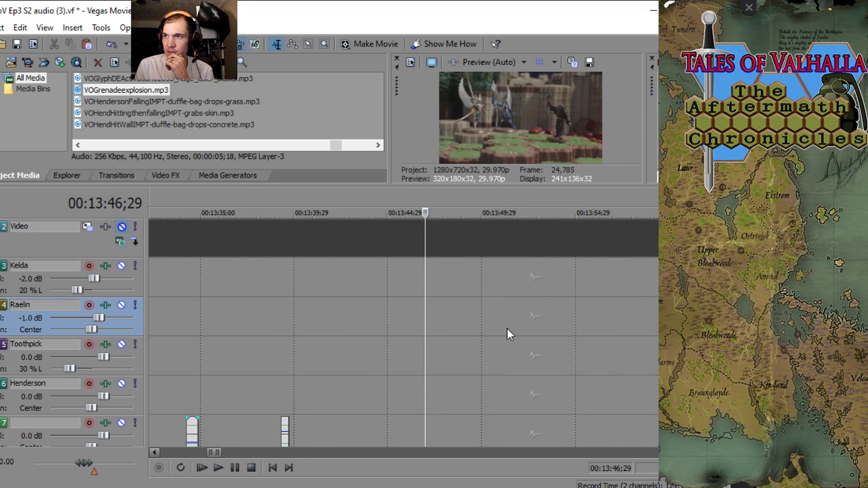
scroll(537, 325, "down", 3)
left_click(522, 329)
scroll(486, 332, "up", 4)
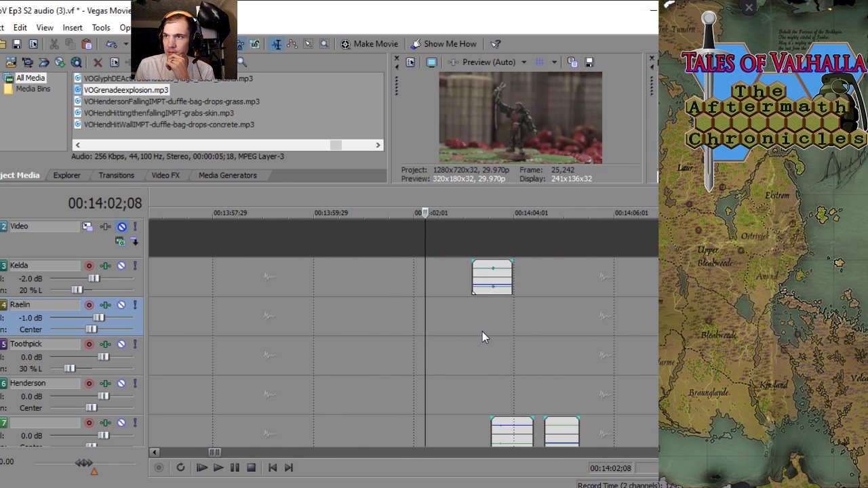
left_click(467, 324)
scroll(467, 324, "down", 6)
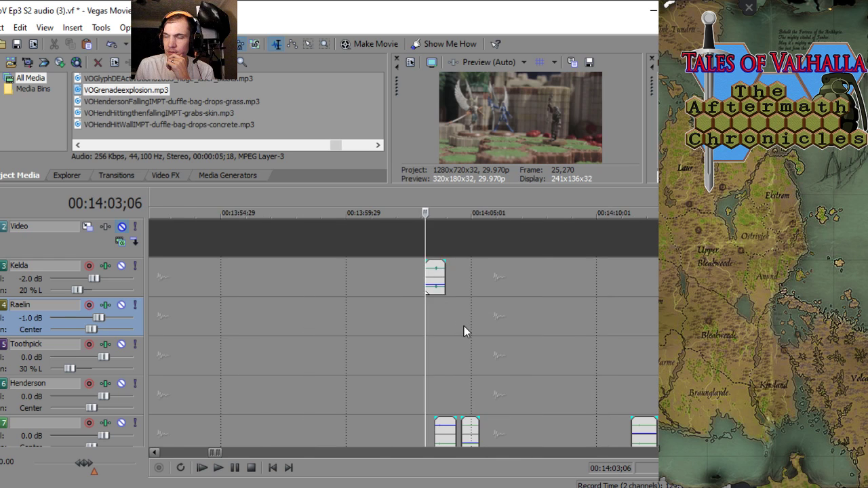
scroll(433, 327, "down", 3)
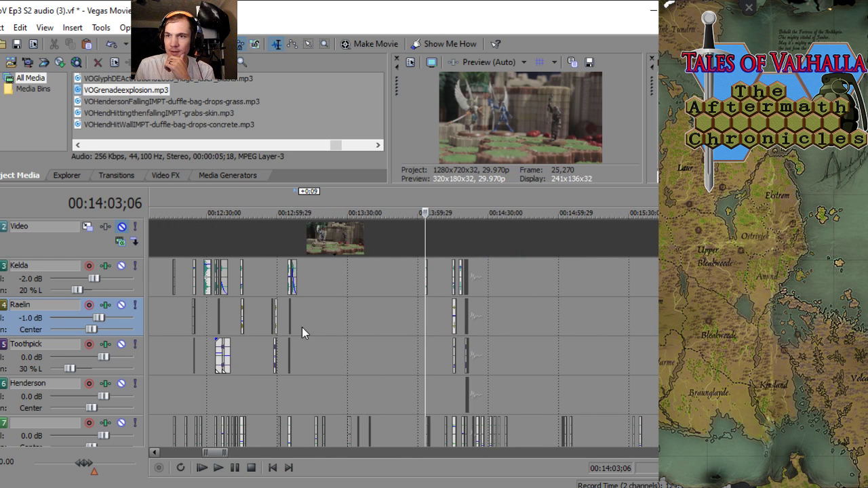
- Check the footage from 00:14:03 to about 00:14:12 for the next action that needs an explosion sound
scroll(452, 337, "up", 6)
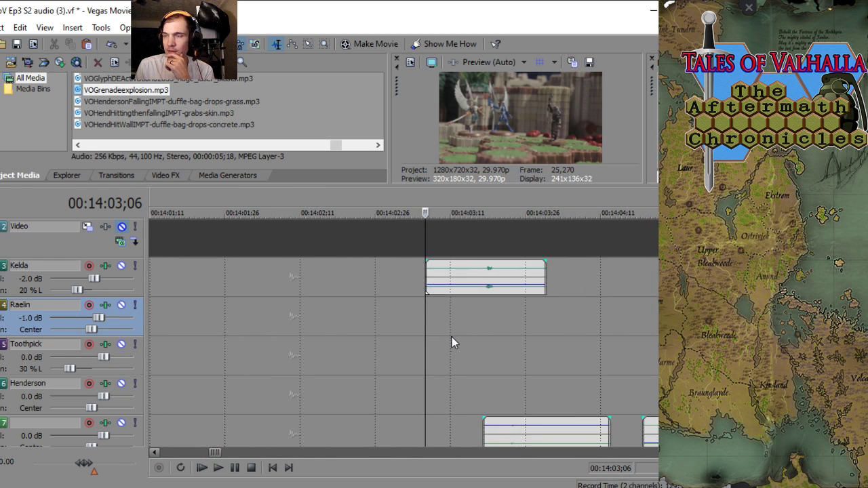
left_click(511, 333)
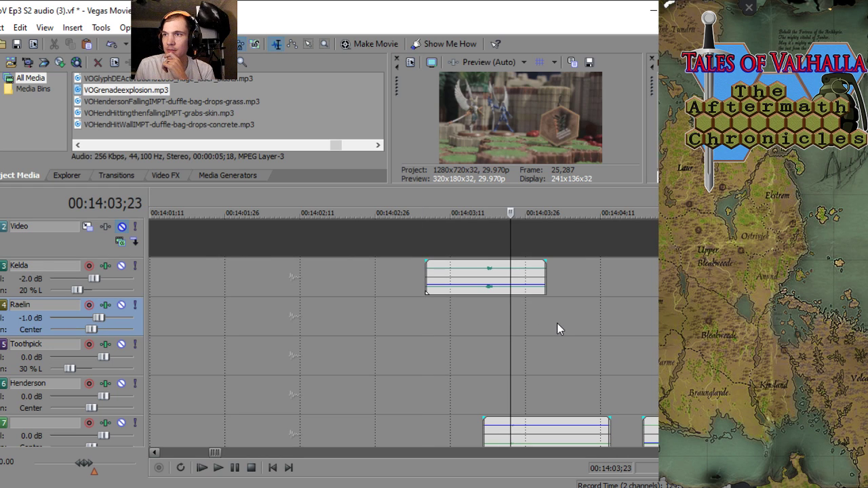
left_click(571, 321)
scroll(508, 332, "down", 2)
left_click(465, 316)
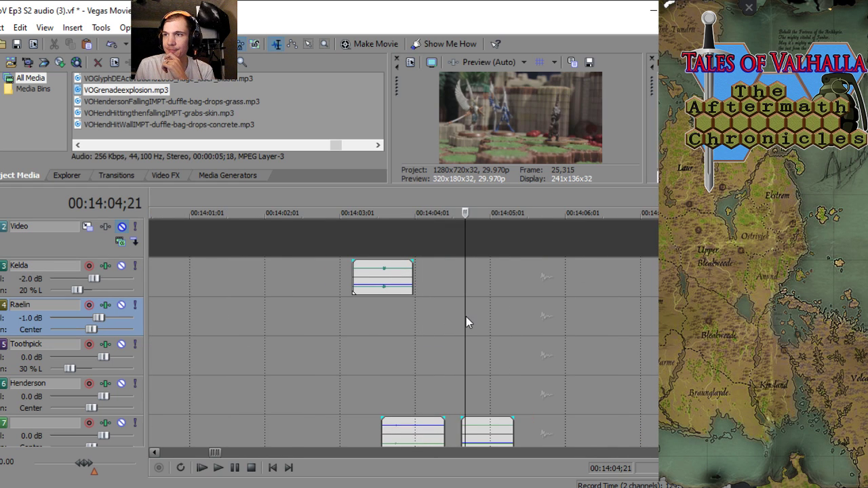
left_click(498, 319)
scroll(523, 314, "down", 1)
left_click(481, 330)
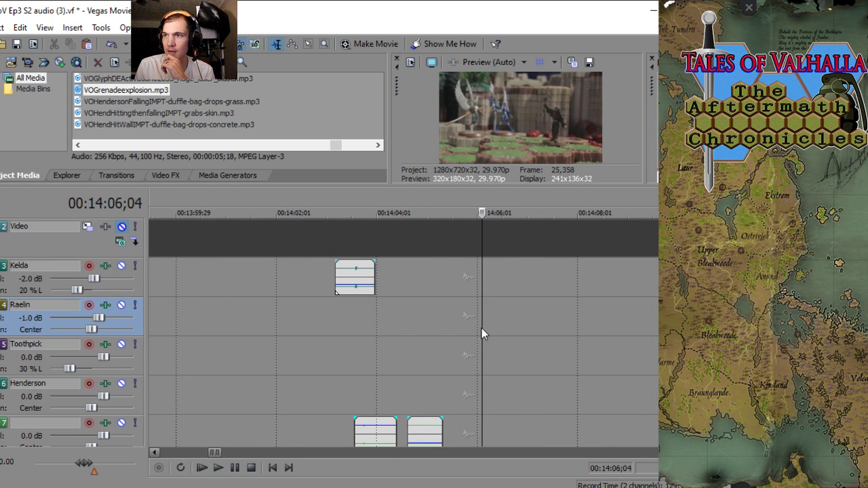
scroll(483, 328, "down", 1)
left_click(496, 318)
left_click(517, 314)
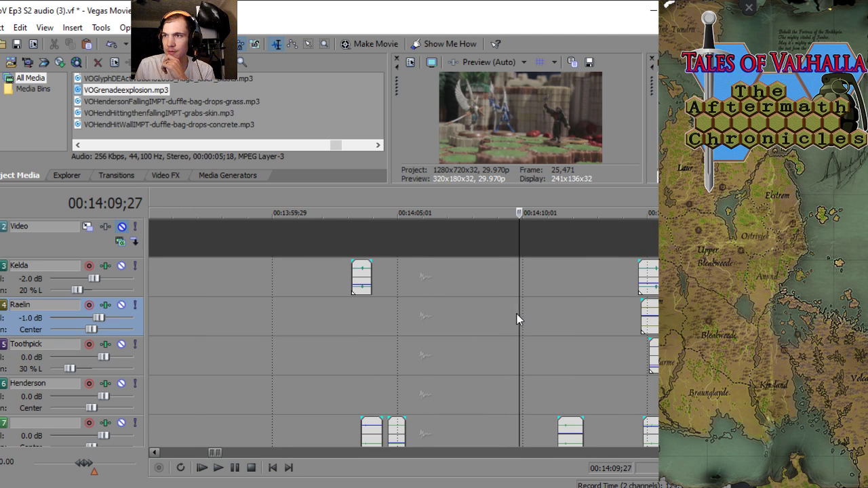
left_click(555, 320)
scroll(536, 327, "up", 3)
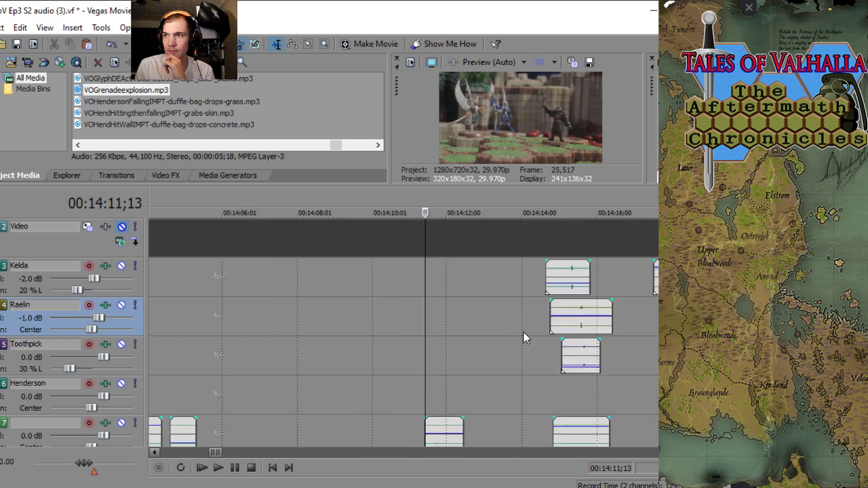
left_click(567, 318)
scroll(567, 318, "down", 3)
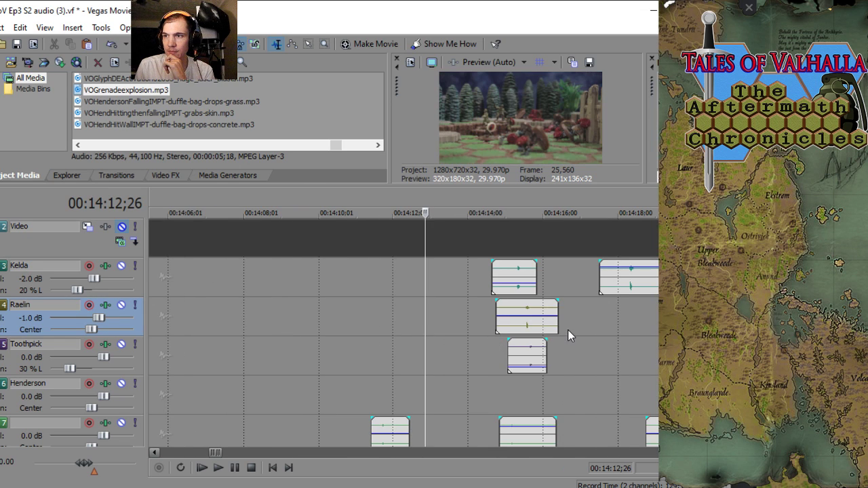
- Examine the footage from about 00:14:15 to 00:14:18 to find where the grenade lands
left_click(498, 356)
scroll(498, 356, "up", 3)
left_click(571, 382)
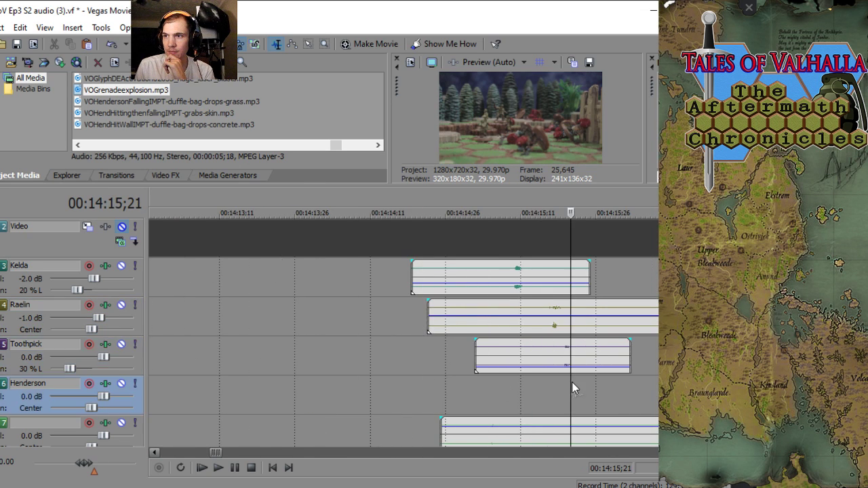
scroll(443, 382, "down", 2)
left_click(537, 387)
scroll(535, 384, "up", 3)
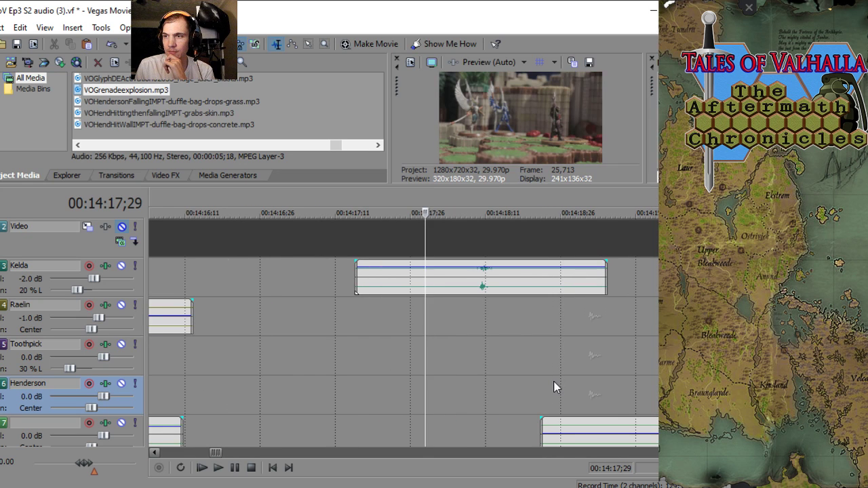
left_click(553, 381)
scroll(552, 381, "down", 1)
scroll(487, 386, "down", 2)
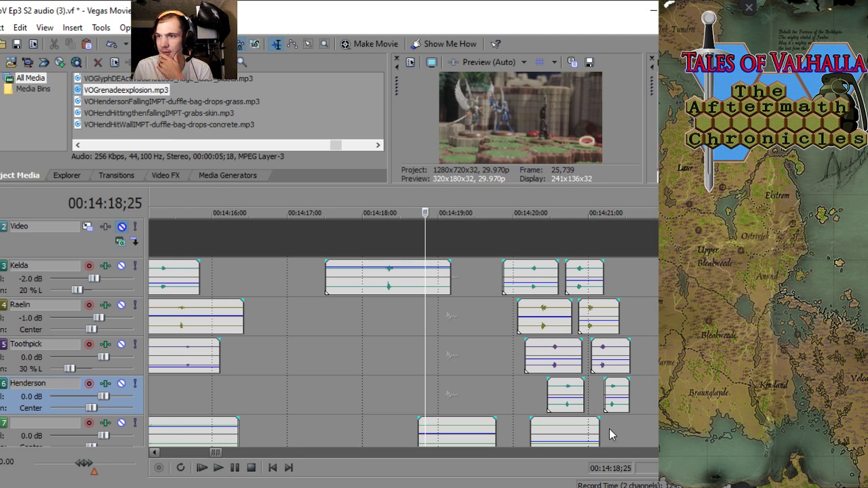
- Place the playhead on the first frame of the grenade explosion, at 00:14:21;12
left_click(495, 385)
scroll(578, 428, "down", 3)
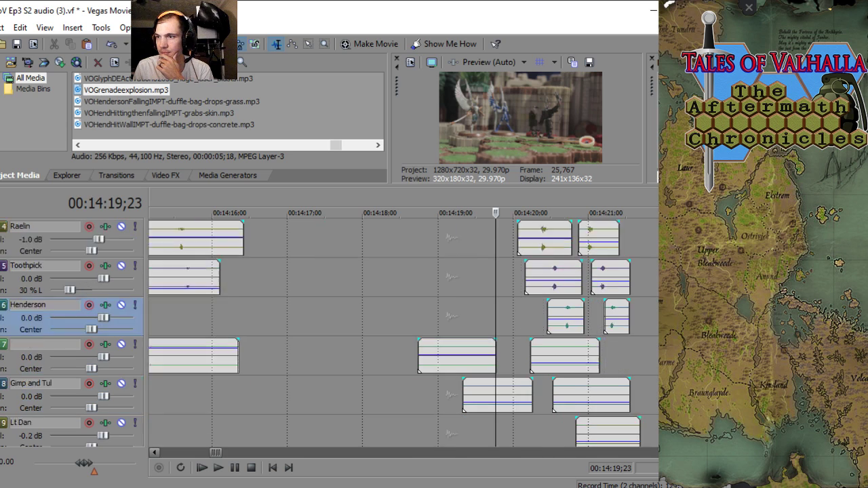
scroll(579, 428, "up", 1)
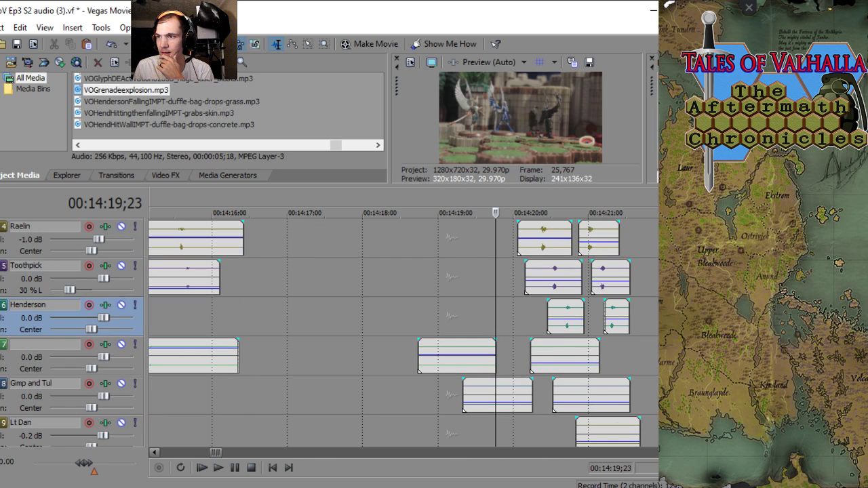
left_click(614, 354)
scroll(614, 353, "up", 3)
scroll(530, 364, "down", 1)
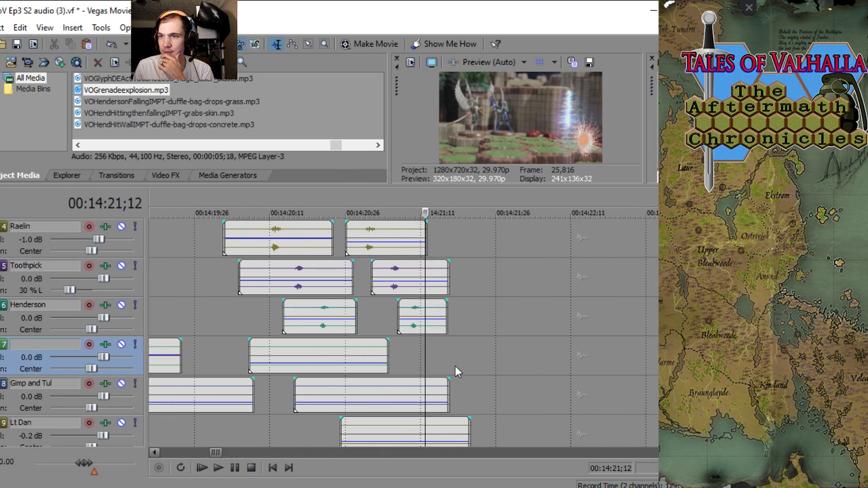
scroll(595, 343, "down", 1)
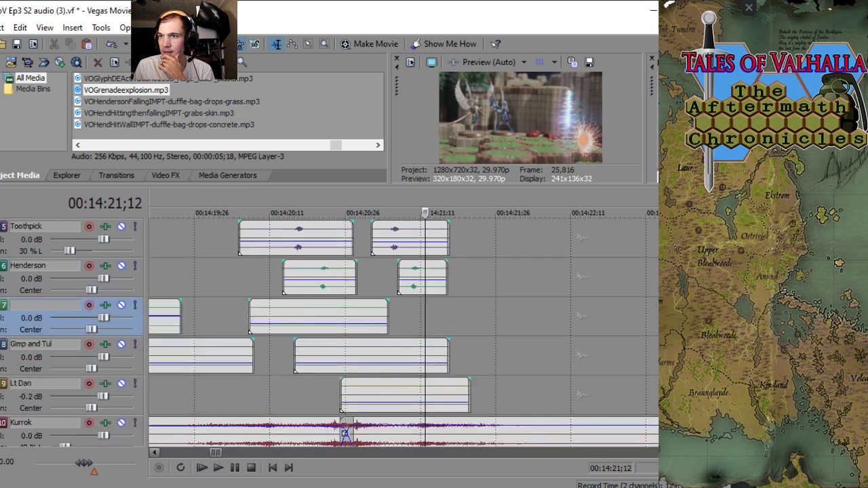
scroll(594, 343, "up", 4)
scroll(607, 280, "down", 2)
scroll(606, 280, "up", 2)
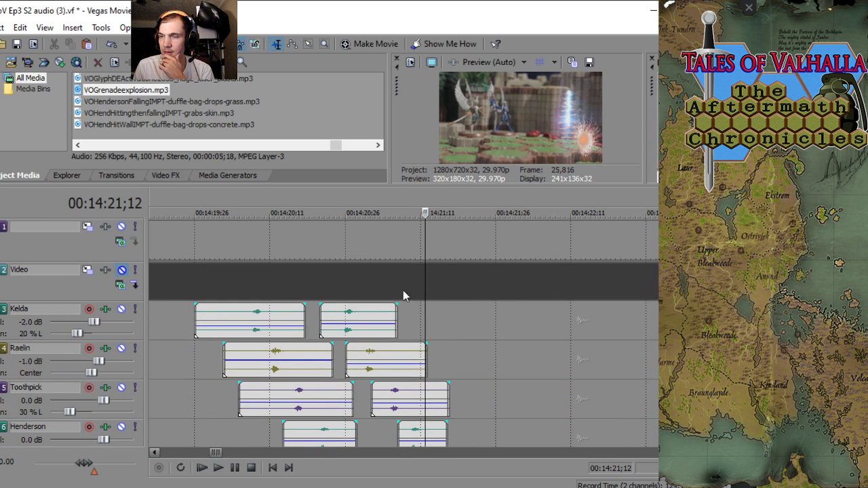
key("Left")
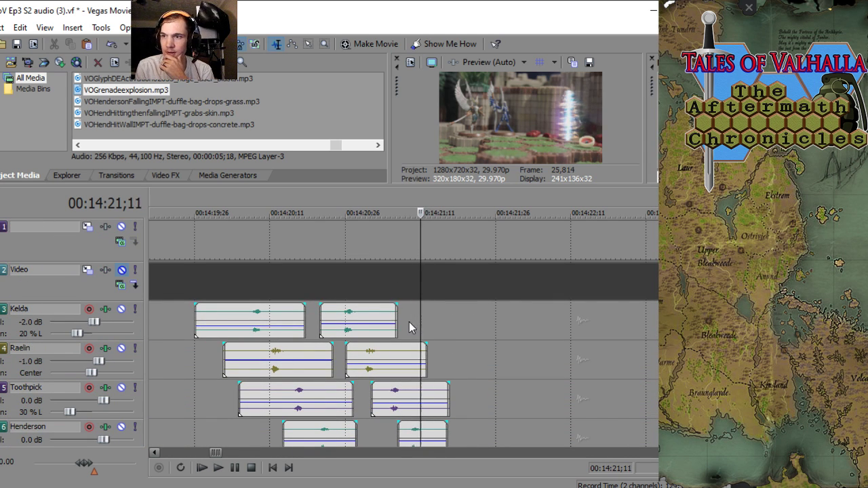
key("Right")
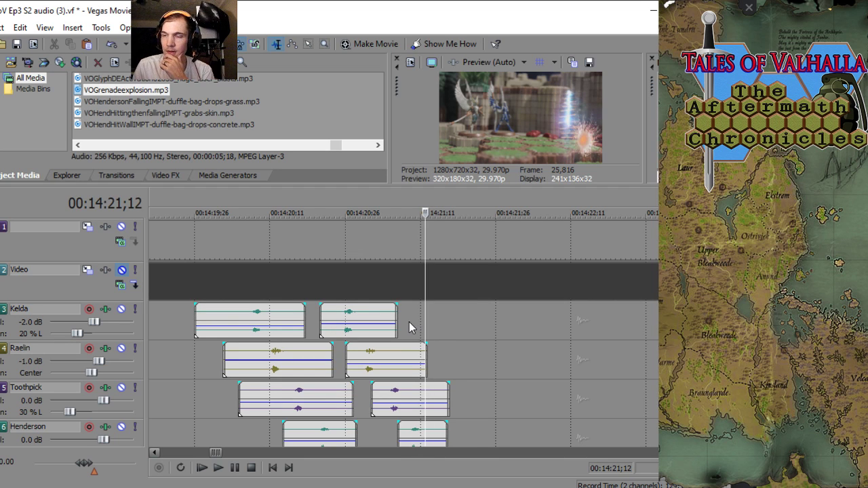
- Paste the copied explosion sound onto the Kelda track at 00:14:21;12
scroll(409, 328, "up", 3)
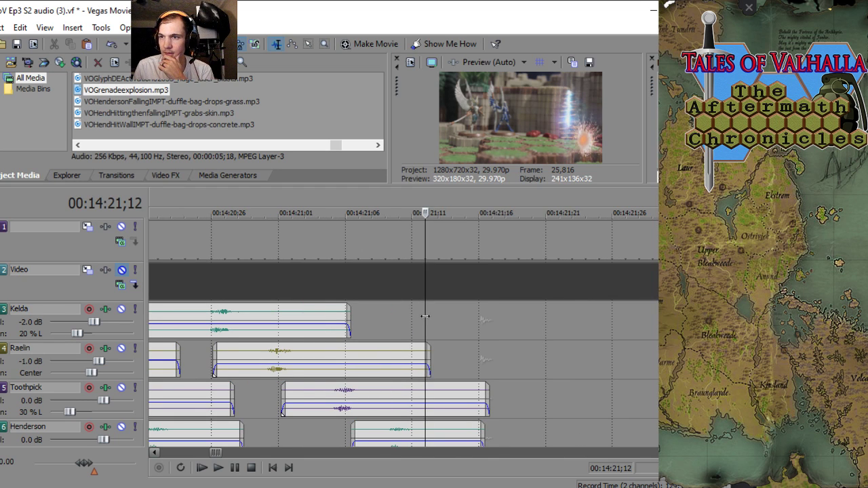
right_click(425, 316)
left_click(434, 326)
scroll(389, 329, "down", 5)
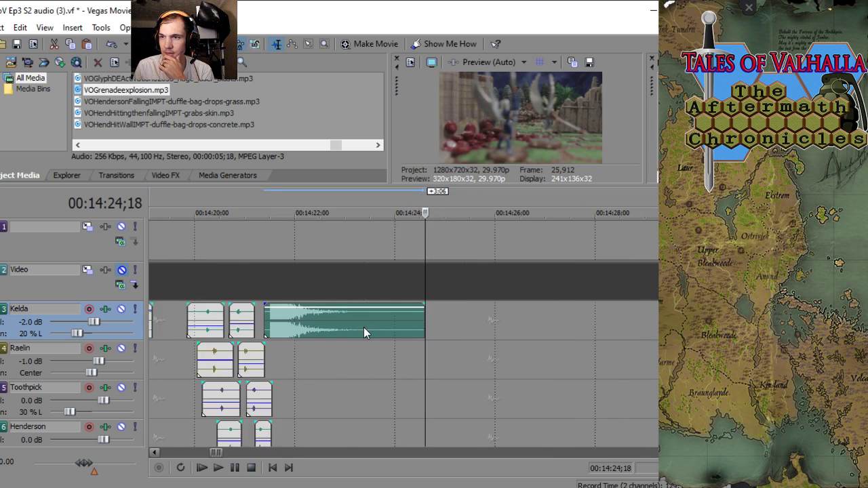
- Move the pasted explosion clip about 3 frames earlier to match its audible onset to the blast, and trim the silence from its start
double_click(363, 327)
scroll(434, 336, "up", 5)
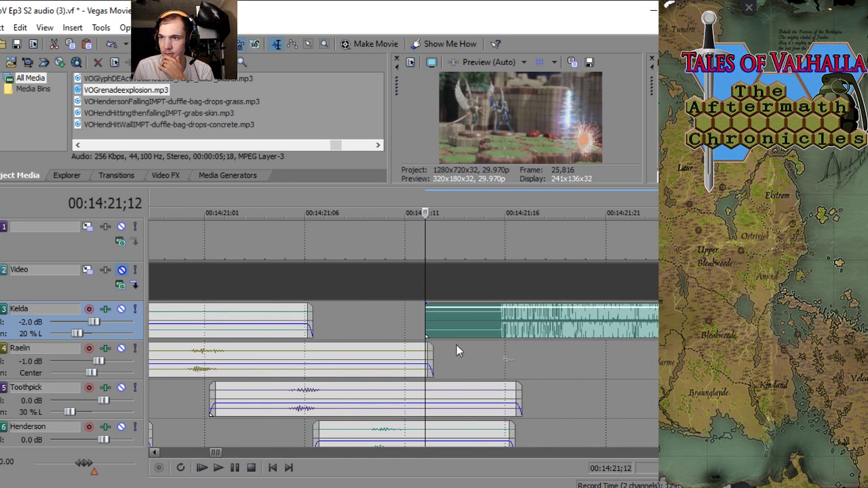
left_click_drag(548, 328, 471, 324)
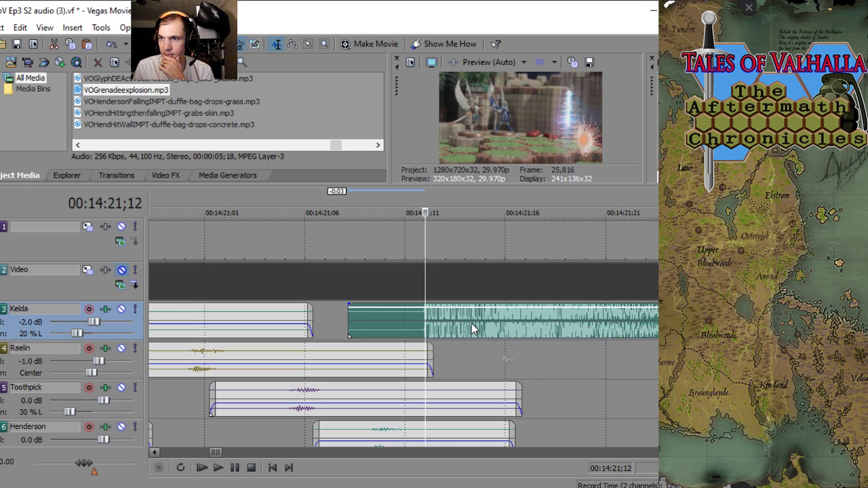
left_click_drag(349, 324, 414, 326)
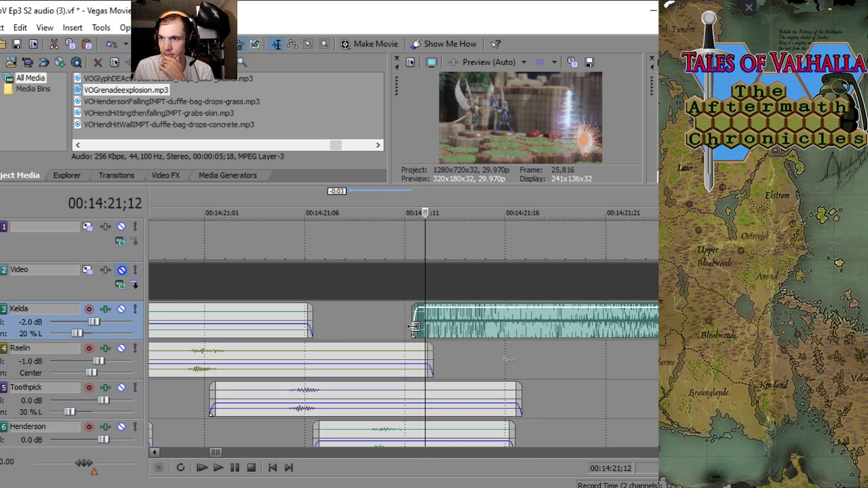
scroll(413, 327, "down", 3)
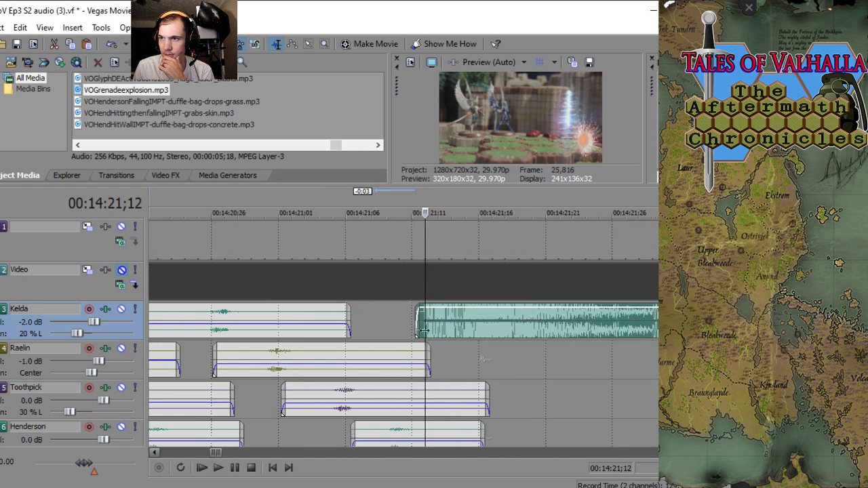
- Lower the explosion clip's volume slightly, shorten its end by 24 frames, and fade it out over almost its whole length
left_click_drag(459, 308, 459, 315)
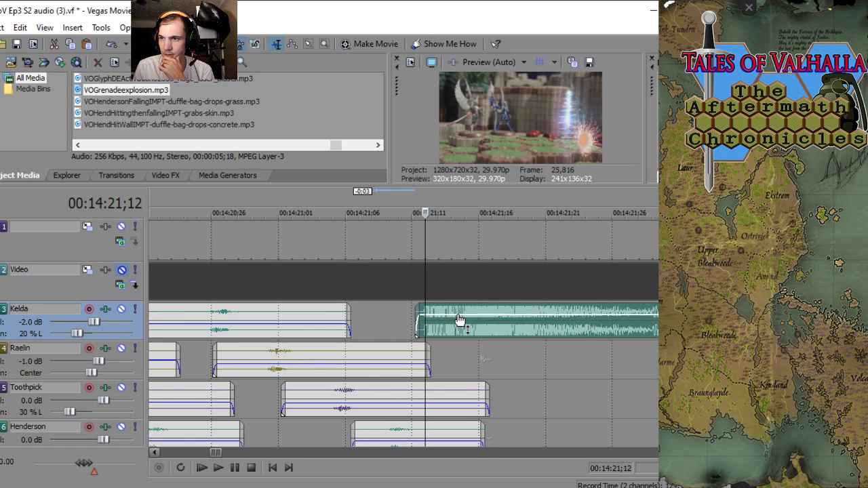
scroll(595, 344, "down", 10)
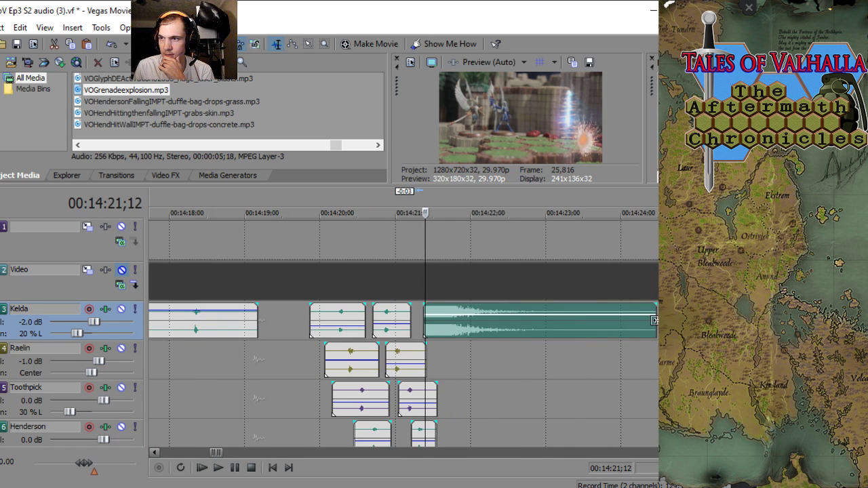
left_click_drag(656, 319, 434, 317)
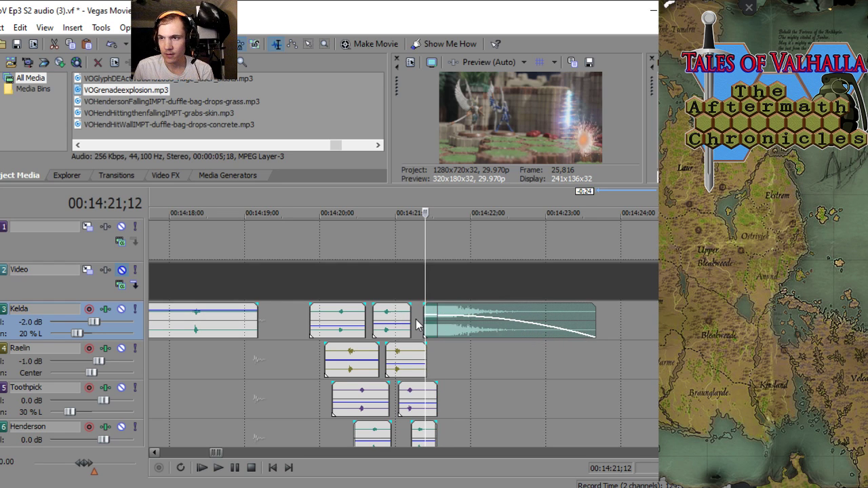
- Play back the new explosion sound from 00:14:21;06 to check its timing and volume
left_click(410, 323)
key("space")
scroll(465, 329, "up", 2)
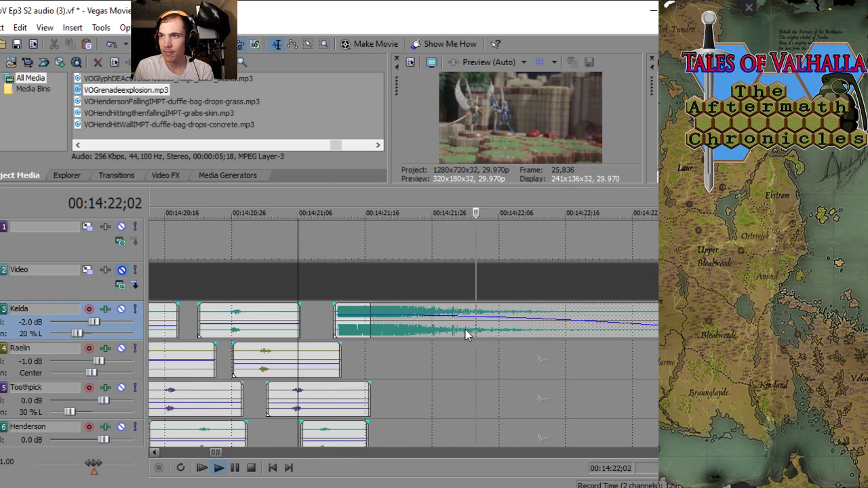
scroll(447, 334, "down", 4)
key("space")
- Change the fade-out curve of the Kelda explosion clip to the fast logarithmic type and play it back from 00:14:21;06
scroll(465, 333, "up", 2)
right_click(465, 333)
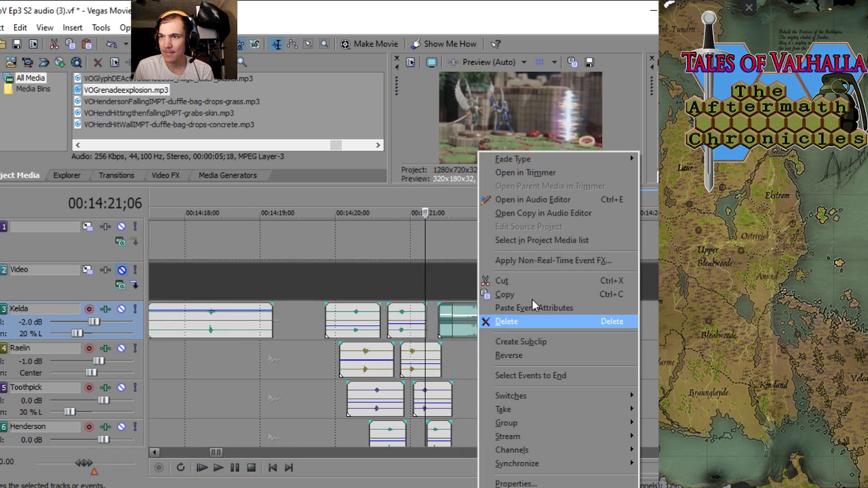
mouse_move(569, 159)
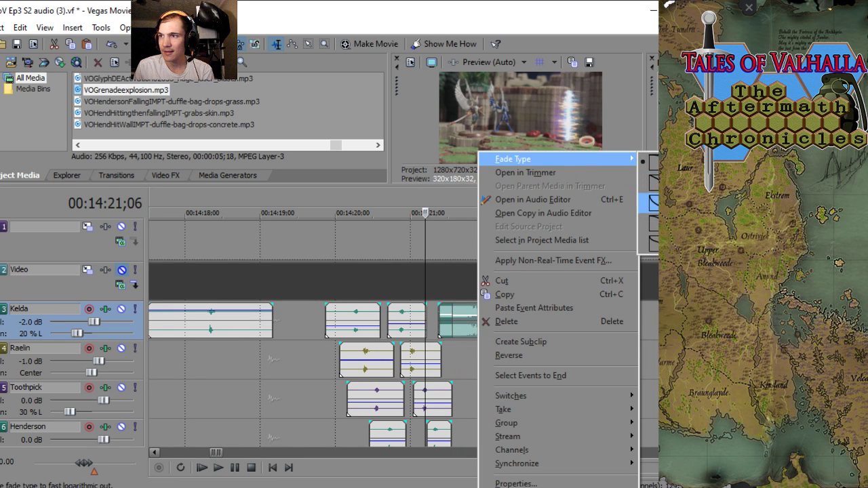
left_click(655, 184)
key("space")
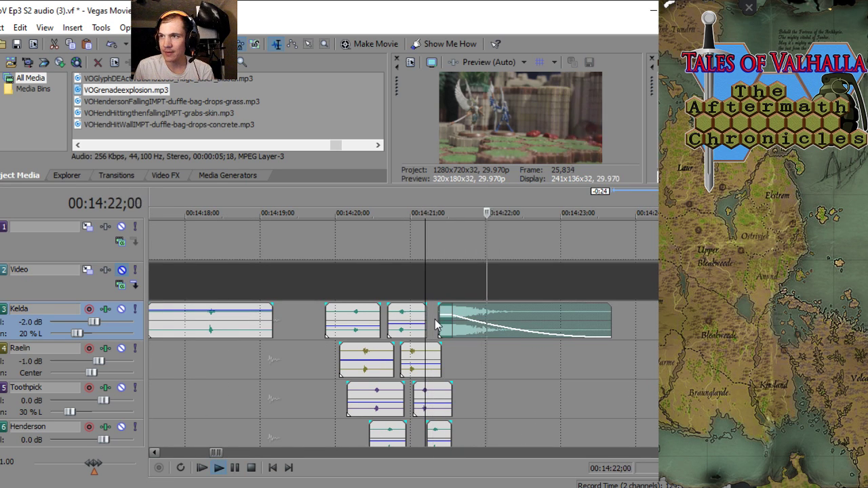
scroll(435, 319, "up", 3)
scroll(447, 315, "down", 3)
key("space")
- Extend the explosion clip's fade-out back to the start of the sound and play the result from 00:14:21;06
scroll(405, 315, "up", 3)
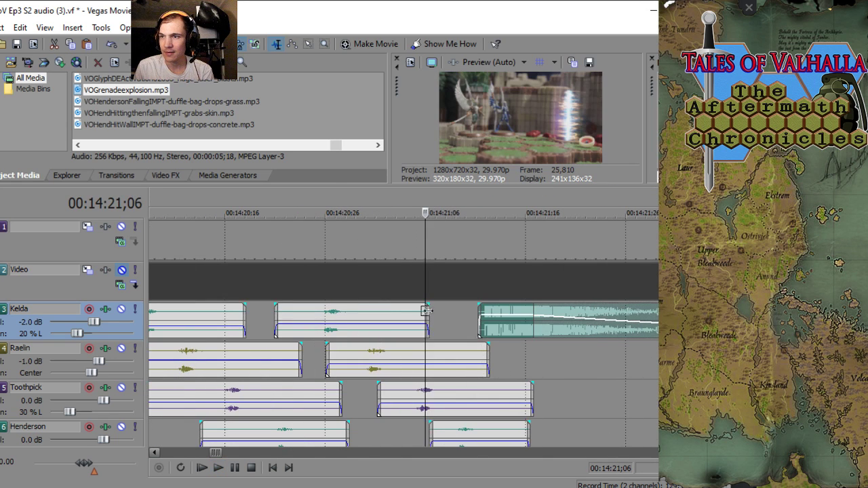
left_click_drag(538, 317, 500, 321)
scroll(498, 320, "down", 3)
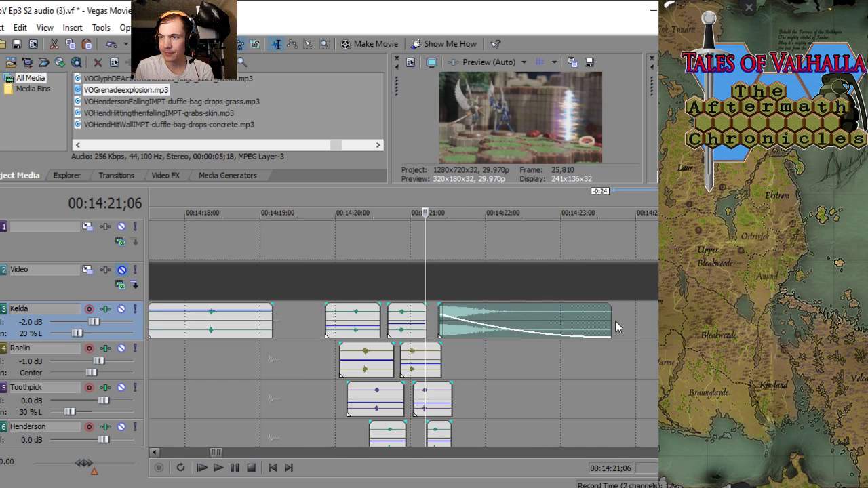
key("space")
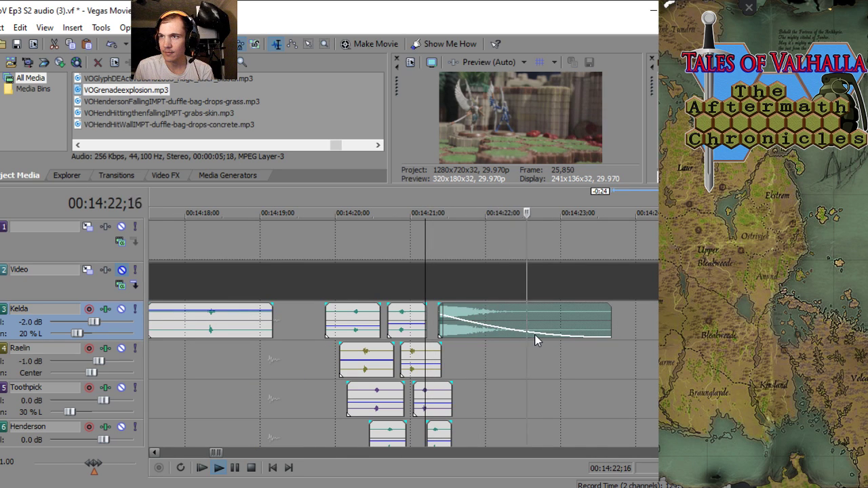
key("space")
- Shorten the end of the explosion clip by 27 frames and stretch its fade-out over nearly the whole remaining length
left_click_drag(606, 325, 513, 319)
left_click_drag(610, 322, 540, 322)
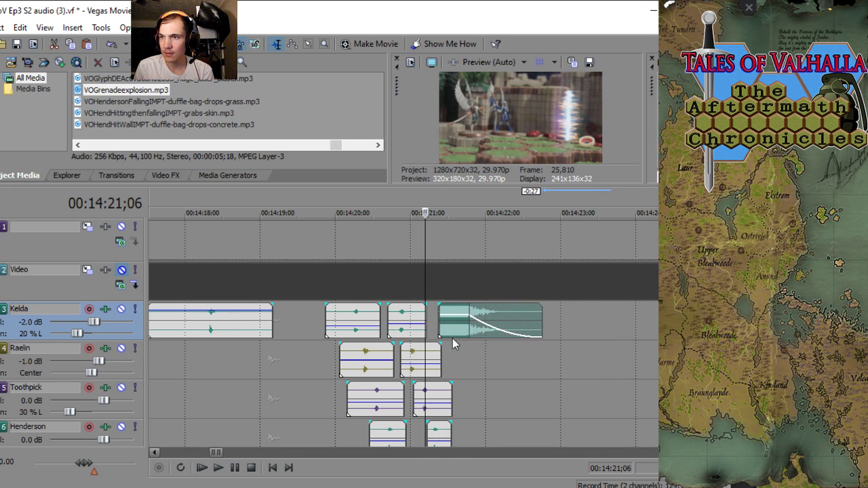
left_click_drag(471, 324, 446, 332)
- Play back the shortened explosion sound several times to check how its fade-out ends against the video
key("space")
scroll(448, 327, "up", 3)
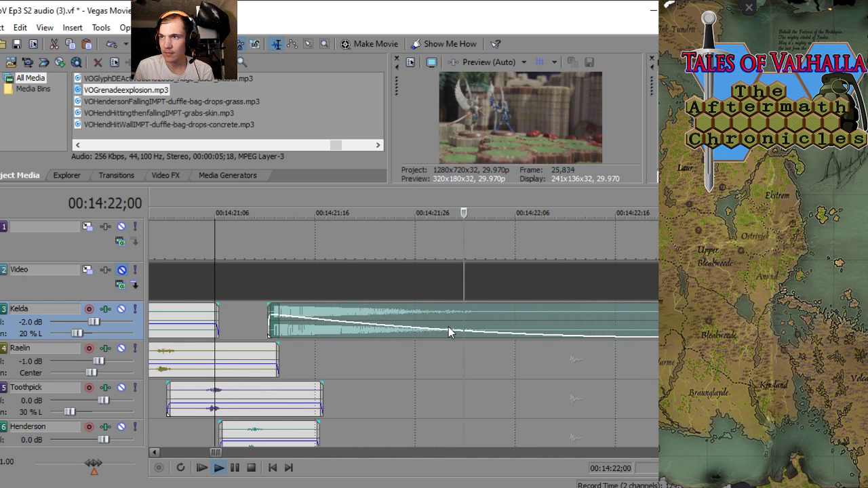
scroll(448, 327, "down", 3)
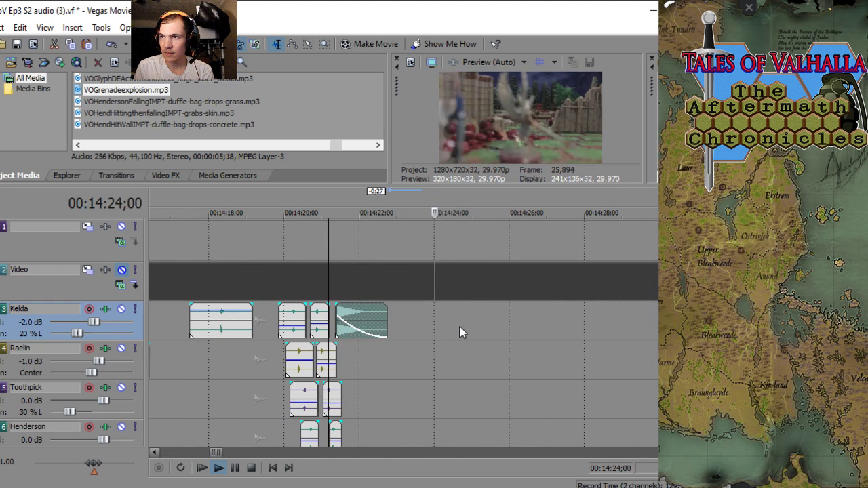
left_click(372, 353)
scroll(373, 353, "up", 3)
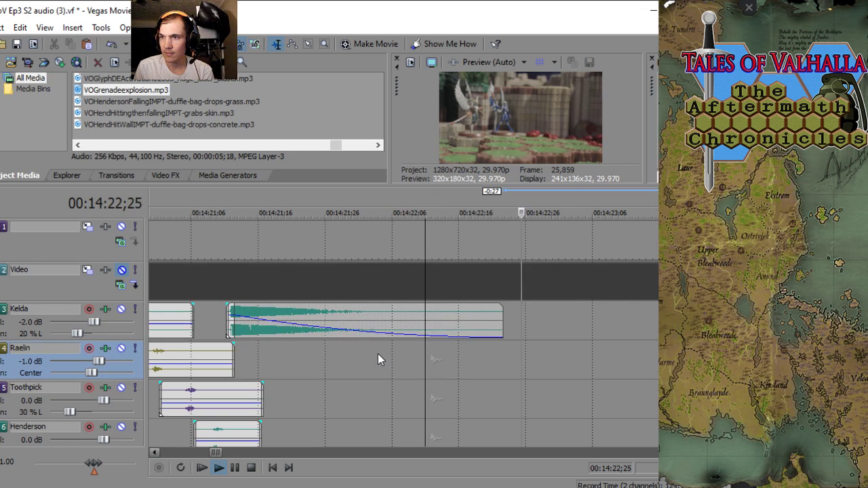
scroll(377, 353, "down", 5)
key("space")
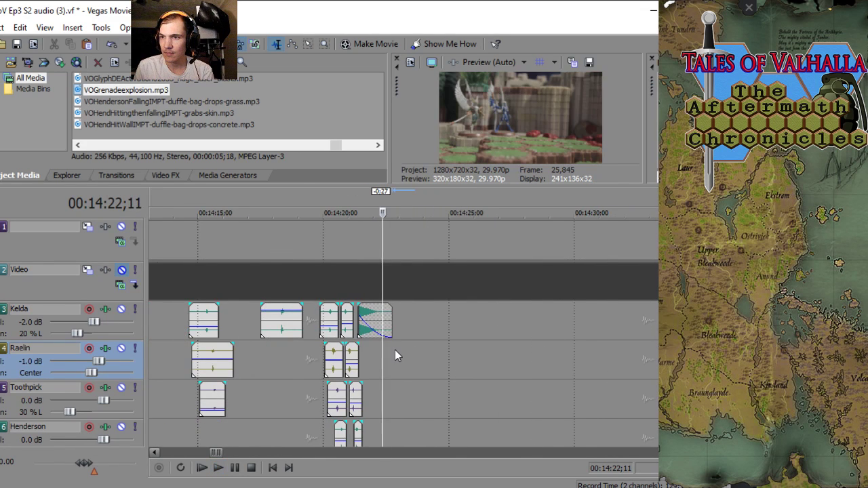
key("space")
scroll(396, 350, "up", 4)
key("space")
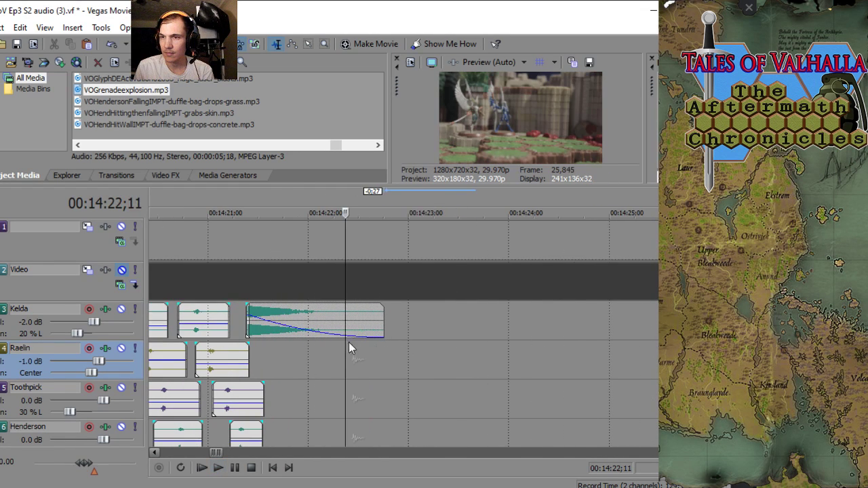
left_click(264, 354)
key("space")
scroll(374, 339, "down", 3)
scroll(374, 339, "down", 2)
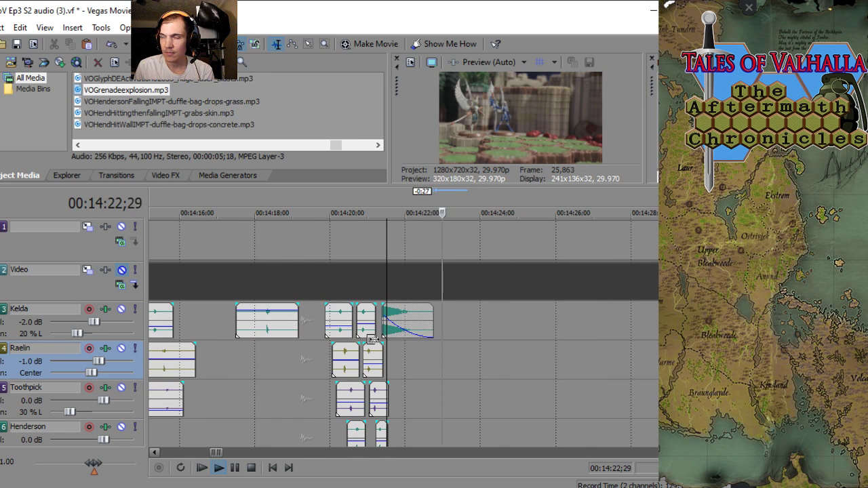
key("space")
- Lower the explosion clip's volume slightly more and play it back from 00:14:21;09
scroll(390, 332, "up", 3)
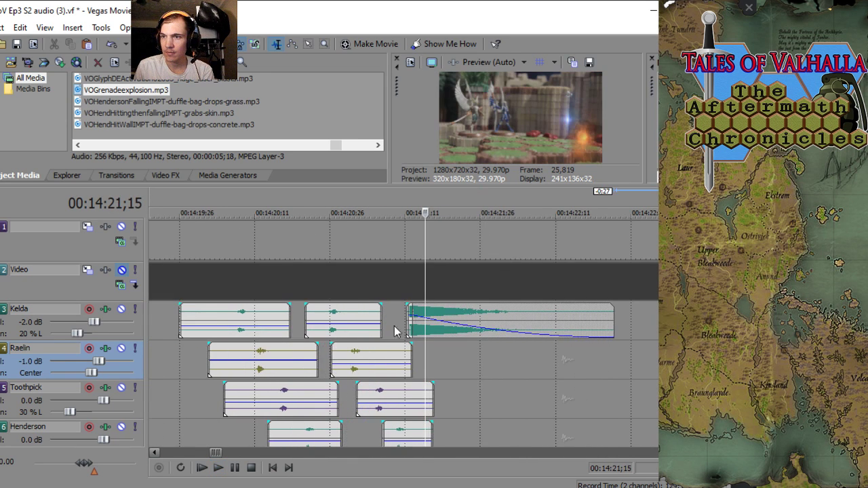
left_click(398, 325)
scroll(414, 325, "up", 4)
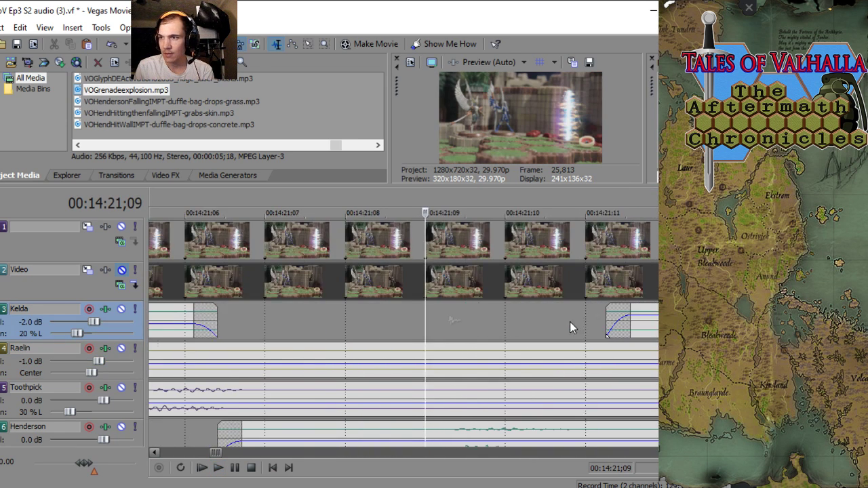
scroll(572, 324, "down", 2)
left_click_drag(545, 316, 548, 326)
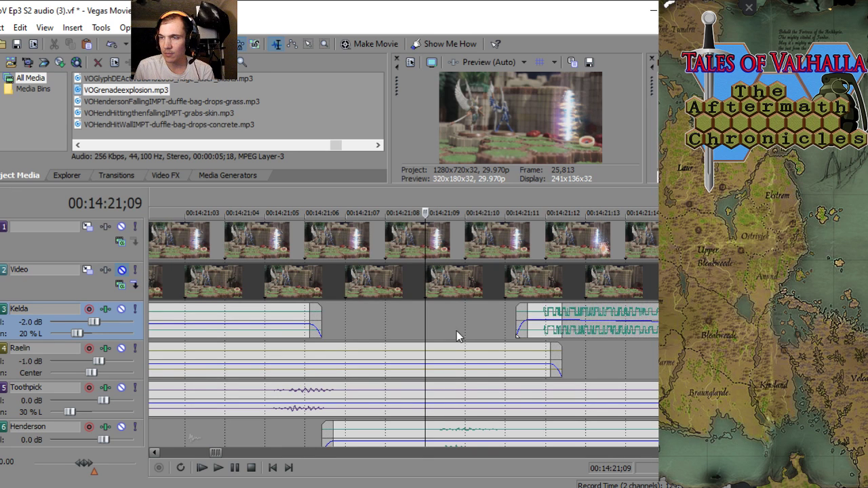
key("space")
scroll(455, 332, "down", 4)
key("space")
- Locate the earlier grenade explosion clip on the Kelda track, around 00:12:29;11
scroll(475, 347, "down", 2)
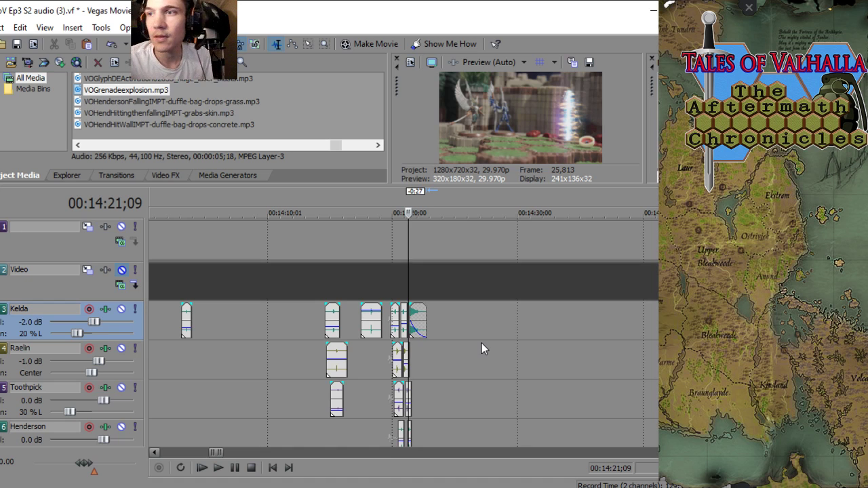
scroll(462, 351, "down", 3)
scroll(322, 378, "up", 2)
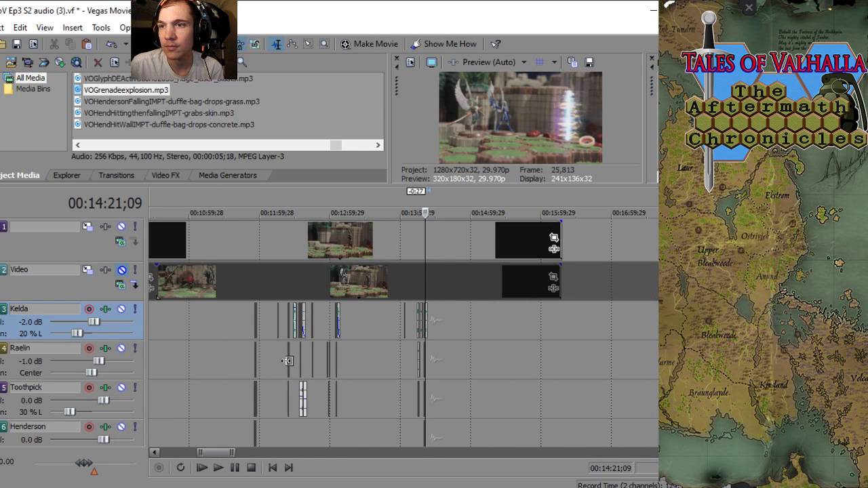
left_click(288, 359)
scroll(296, 360, "up", 2)
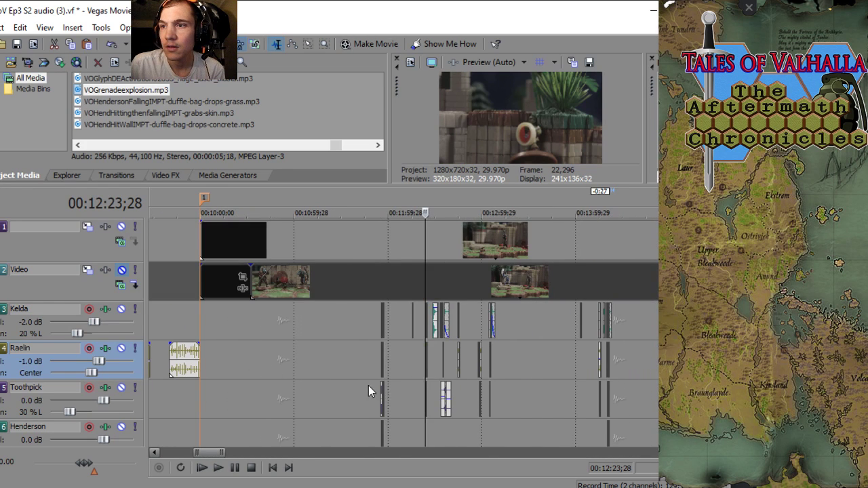
left_click(432, 354)
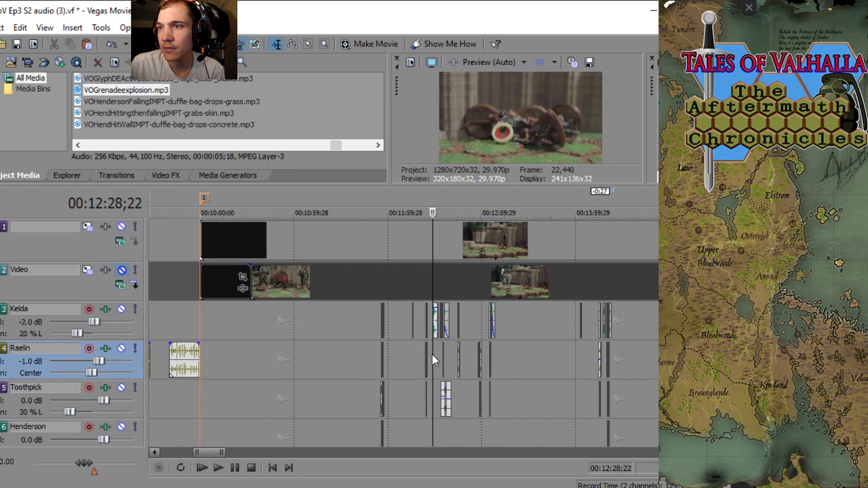
scroll(431, 355, "up", 8)
left_click(474, 360)
scroll(472, 361, "down", 3)
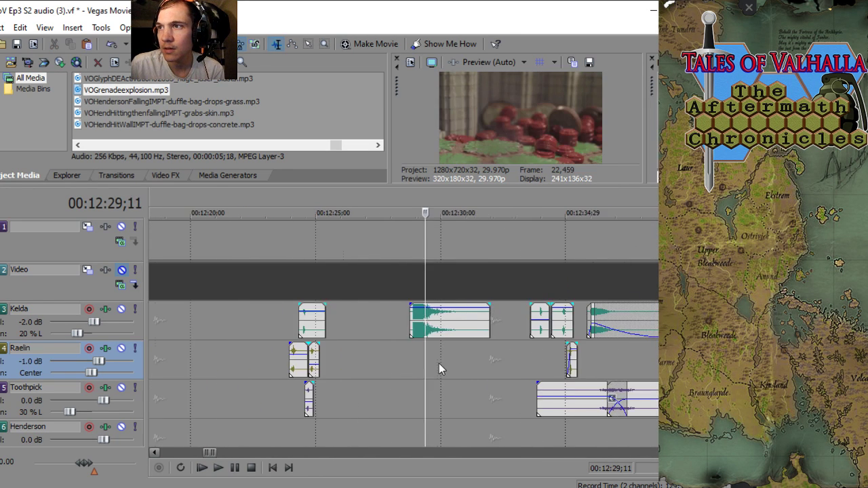
scroll(439, 364, "down", 3)
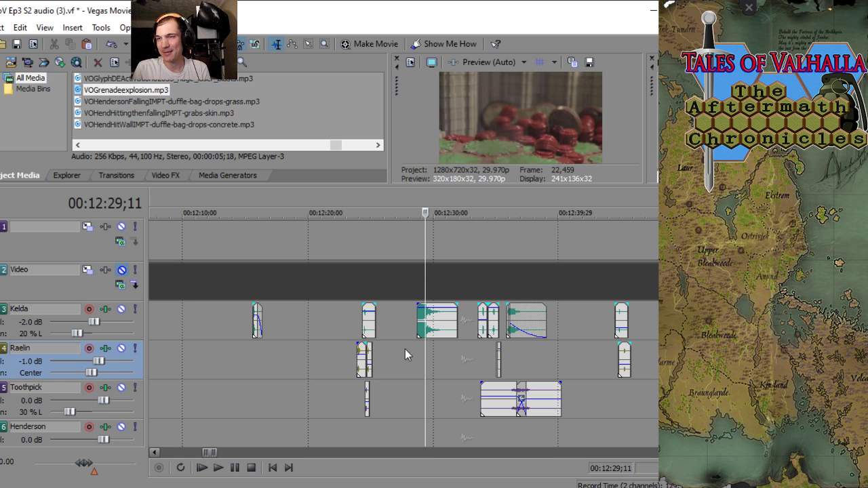
- Examine the earlier explosion clip's waveform on the Kelda track against the video between 00:12:28;29 and 00:12:29;12
scroll(417, 356, "up", 5)
left_click(420, 363)
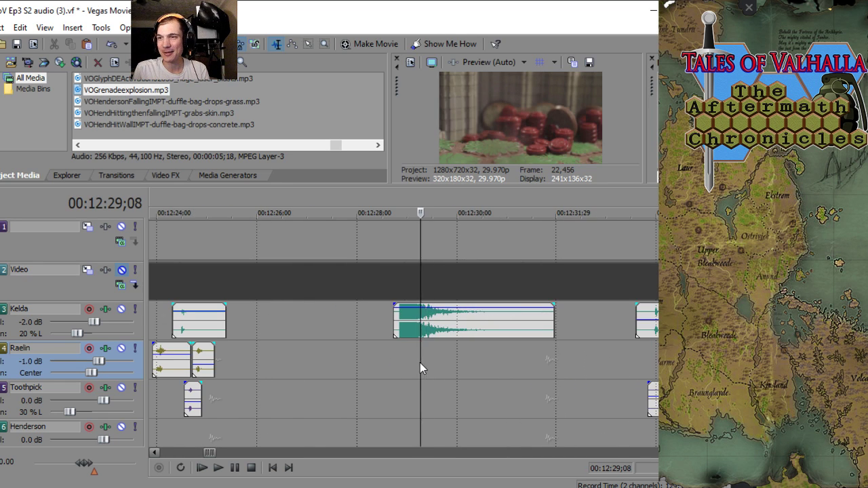
scroll(406, 363, "up", 4)
left_click(305, 347)
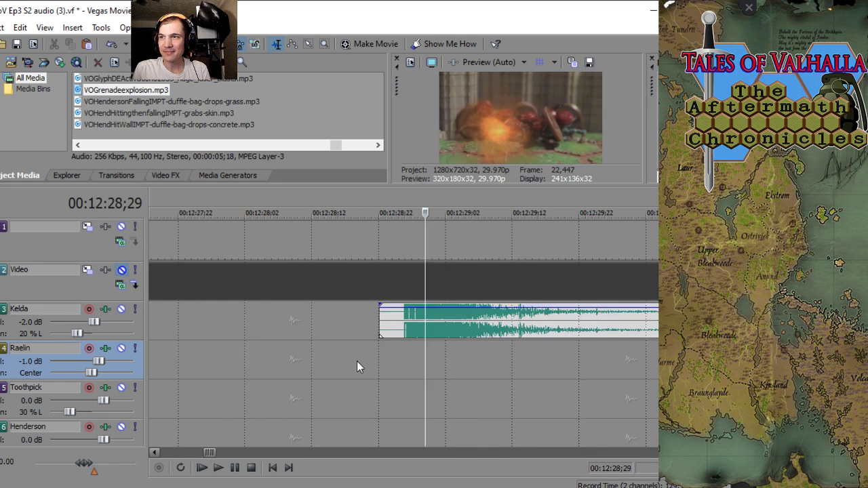
scroll(356, 361, "down", 3)
scroll(415, 381, "down", 2)
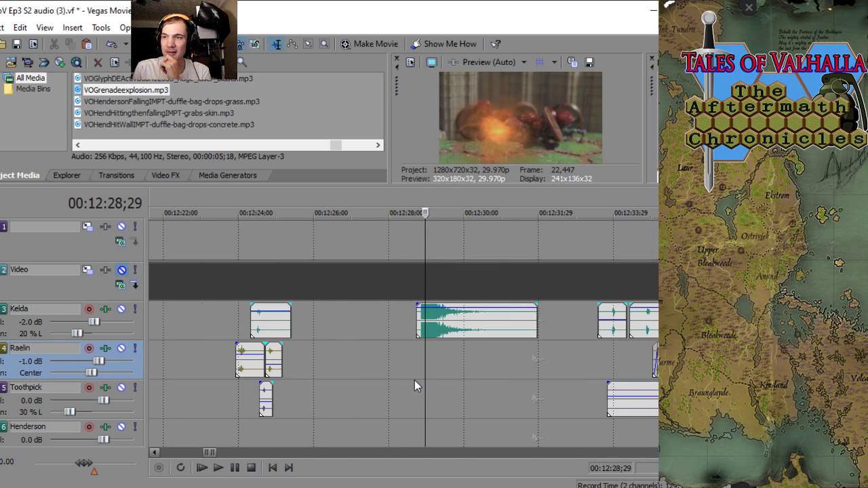
scroll(415, 381, "up", 5)
scroll(467, 378, "down", 2)
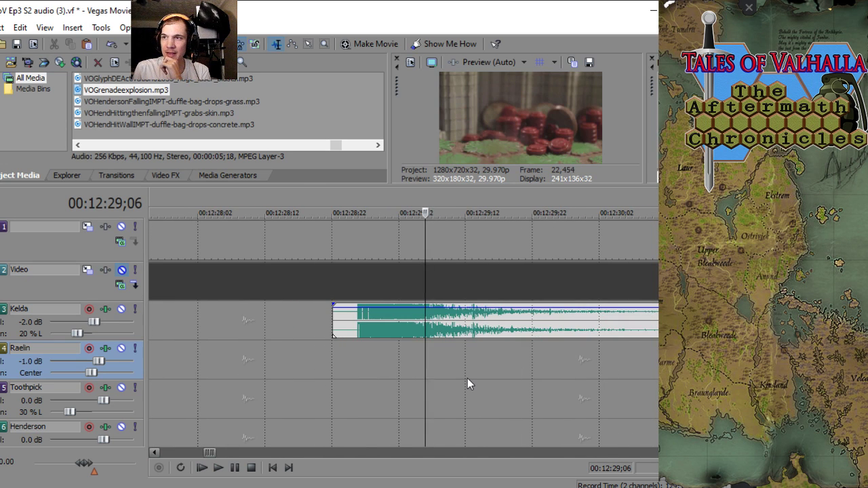
scroll(467, 378, "down", 4)
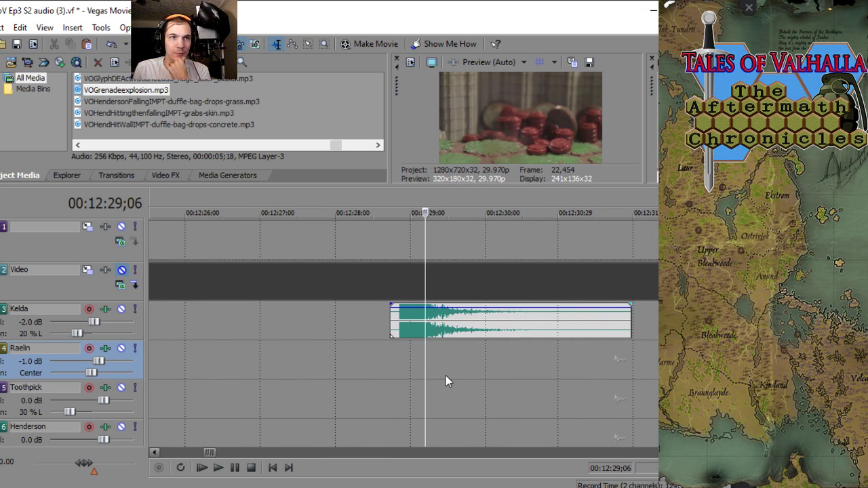
scroll(445, 376, "up", 4)
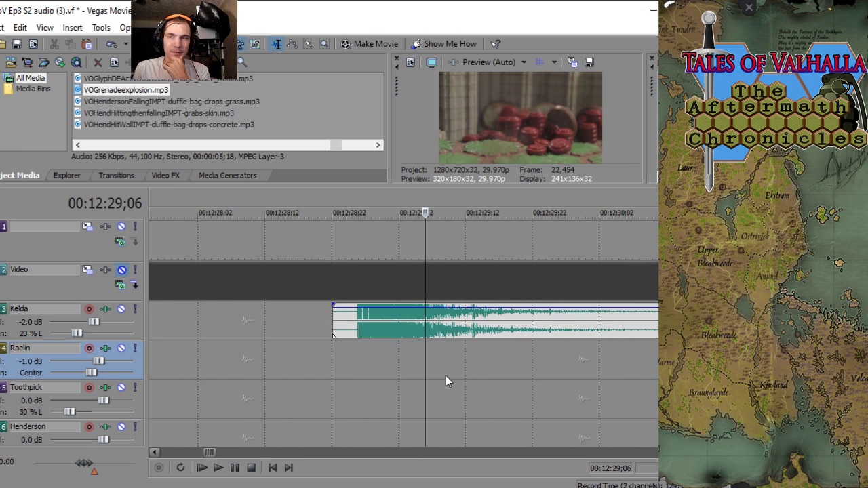
scroll(407, 359, "down", 3)
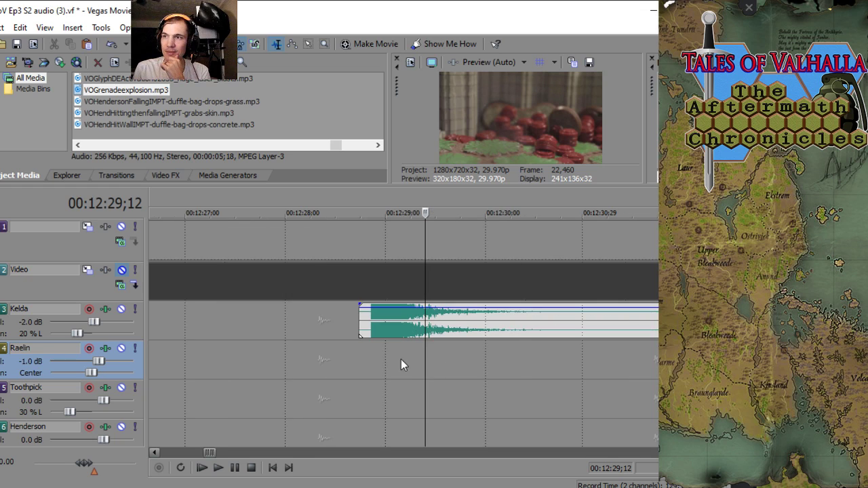
- Compare individual video frames of the blast from 00:12:28;26 to 00:12:29;09 with the loudest part of its sound
left_click(402, 351)
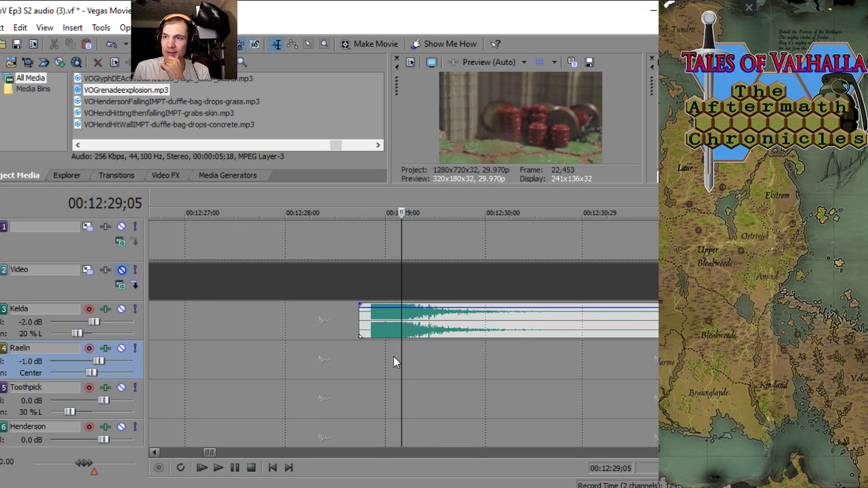
left_click(388, 357)
left_click(416, 360)
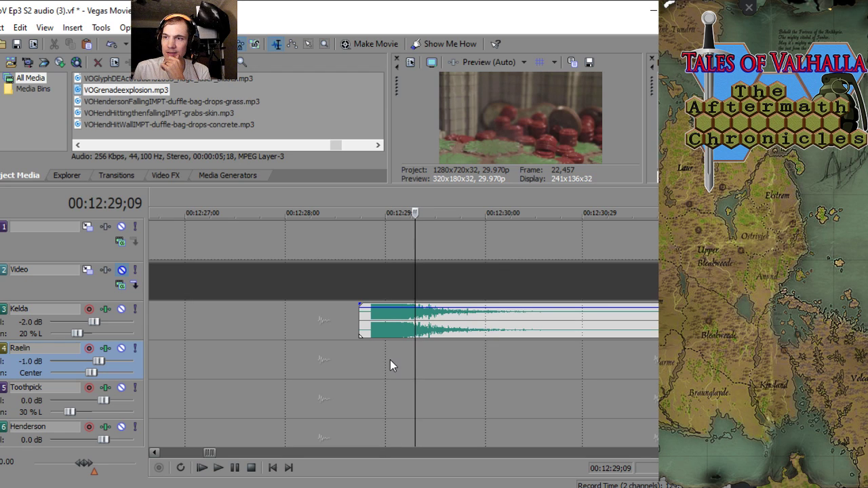
left_click(390, 359)
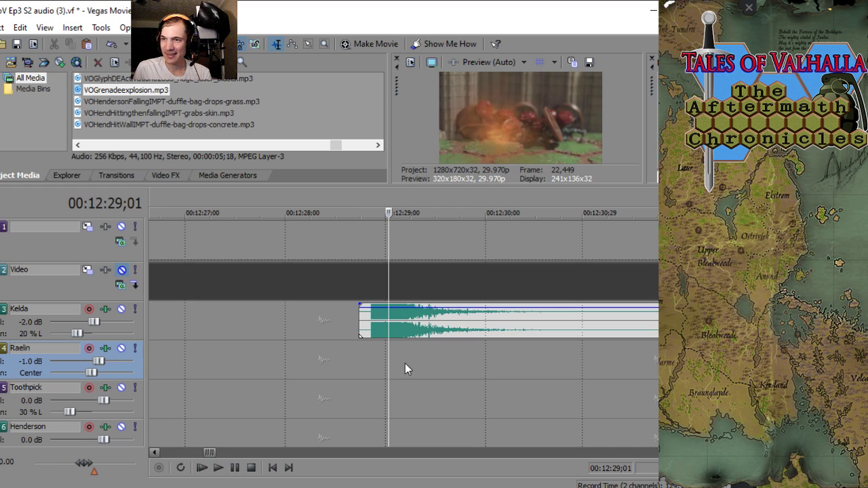
left_click(393, 361)
left_click(416, 358)
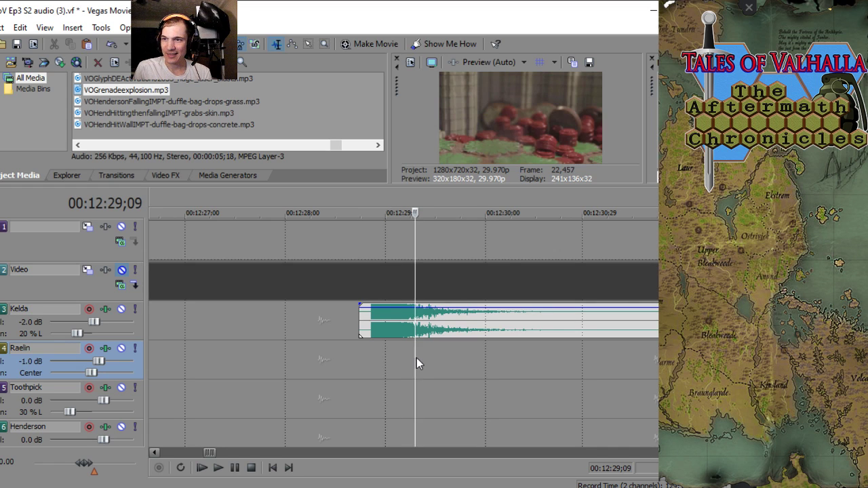
left_click(378, 358)
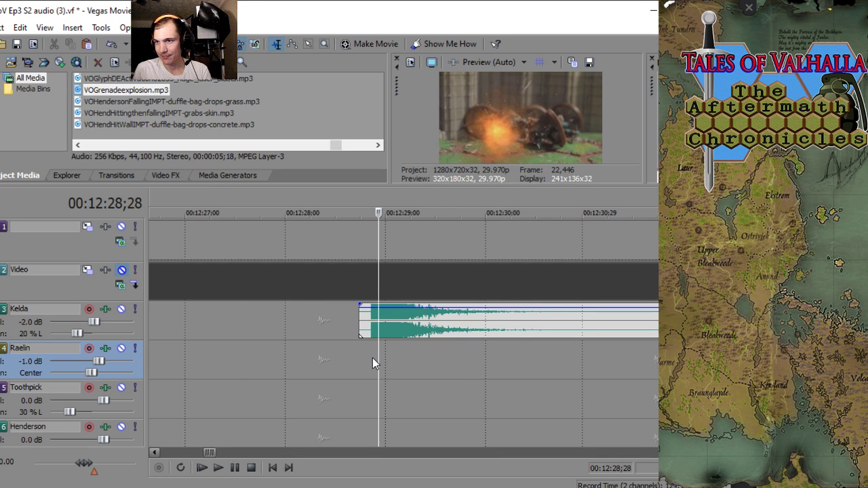
left_click(372, 357)
scroll(388, 357, "up", 3)
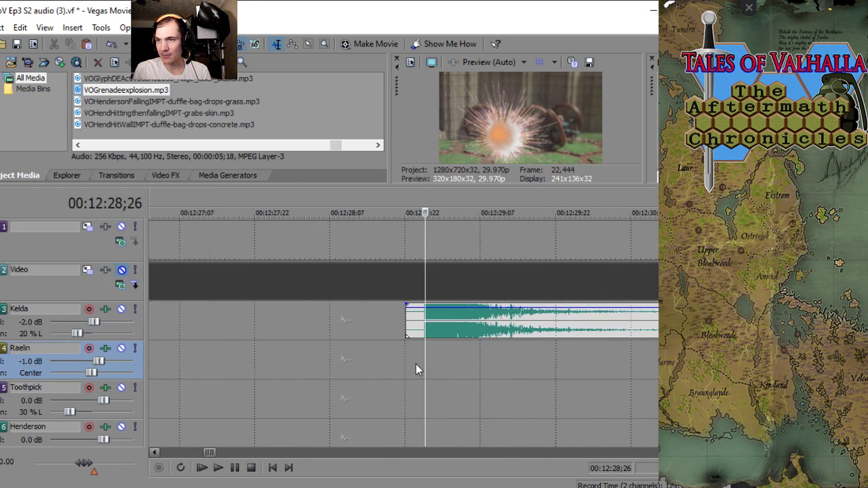
- Open the Gore sound folder on the DATA (D:) drive, inside TalesOfValhallaShowS2-3, Sound and Fighting_SFX
scroll(432, 362, "down", 3)
scroll(433, 362, "up", 3)
scroll(434, 362, "down", 3)
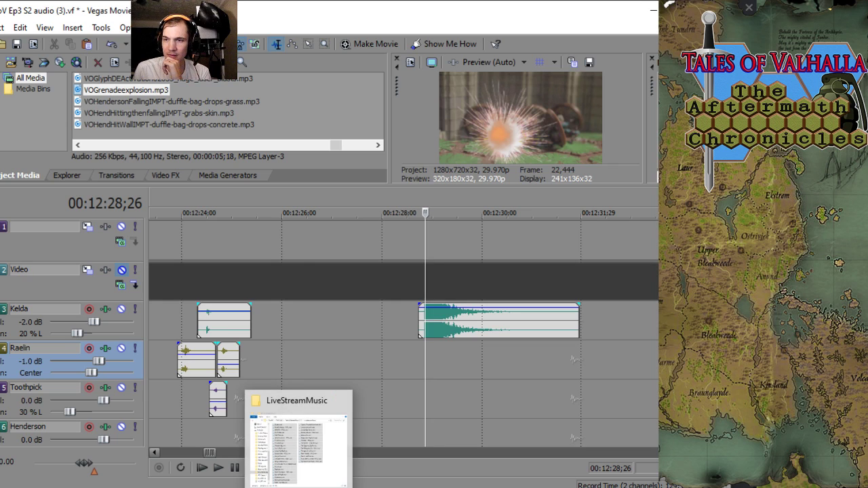
right_click(298, 487)
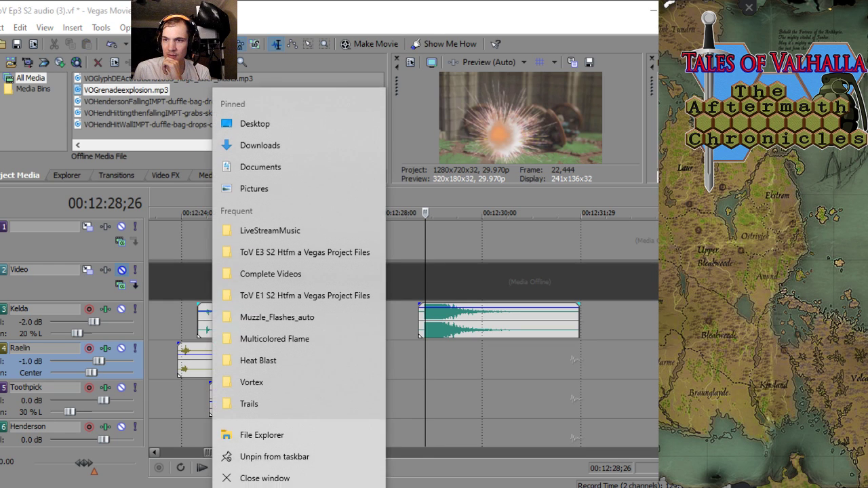
left_click(224, 434)
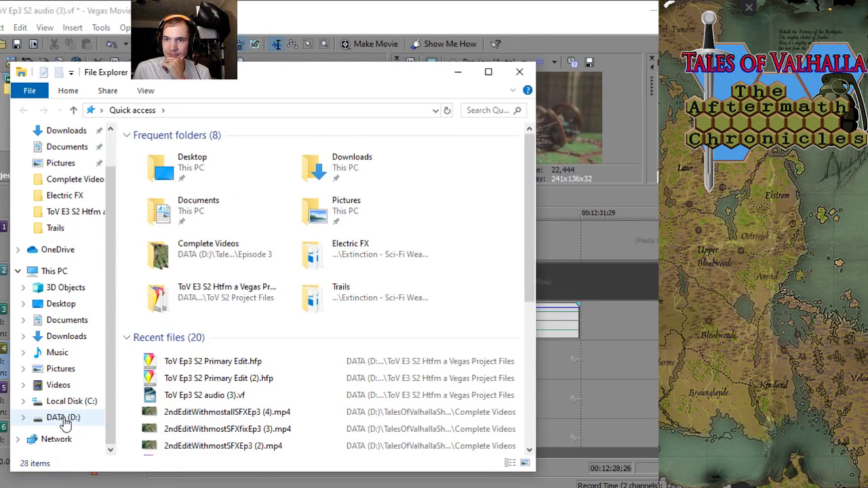
left_click(66, 419)
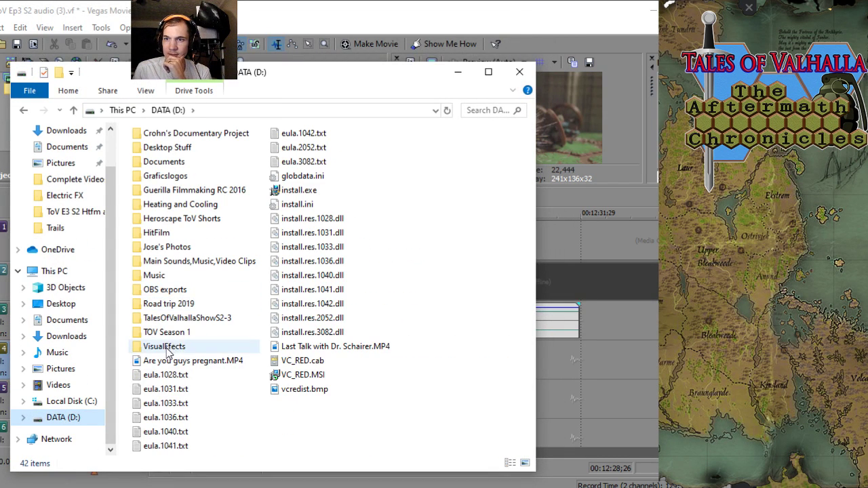
double_click(186, 318)
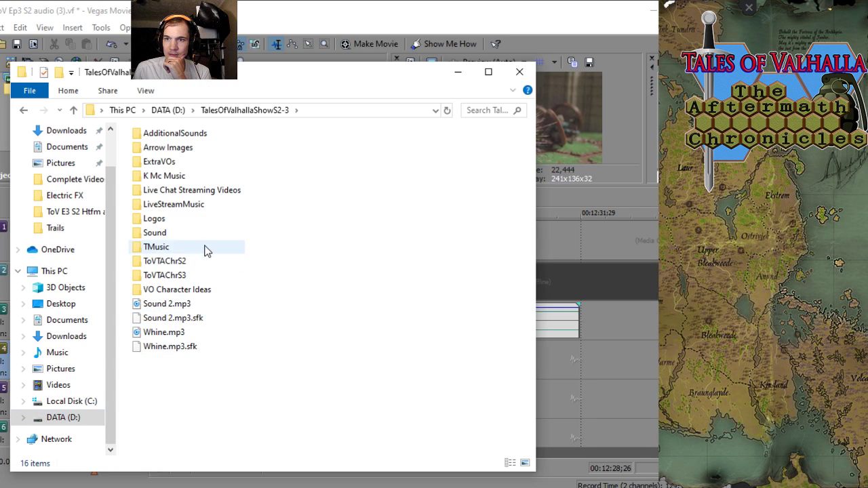
double_click(169, 237)
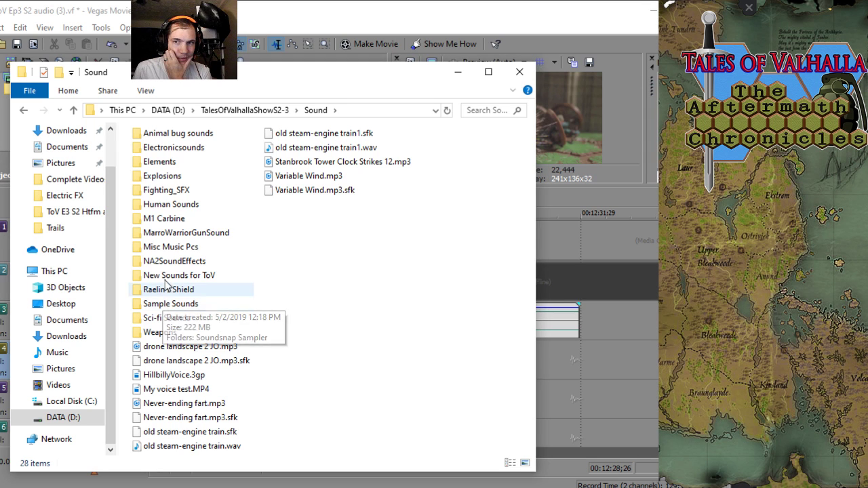
double_click(163, 189)
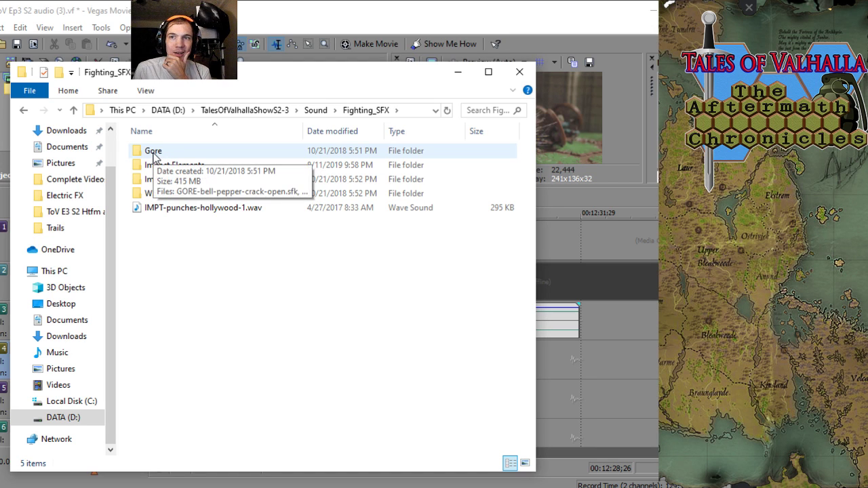
double_click(153, 153)
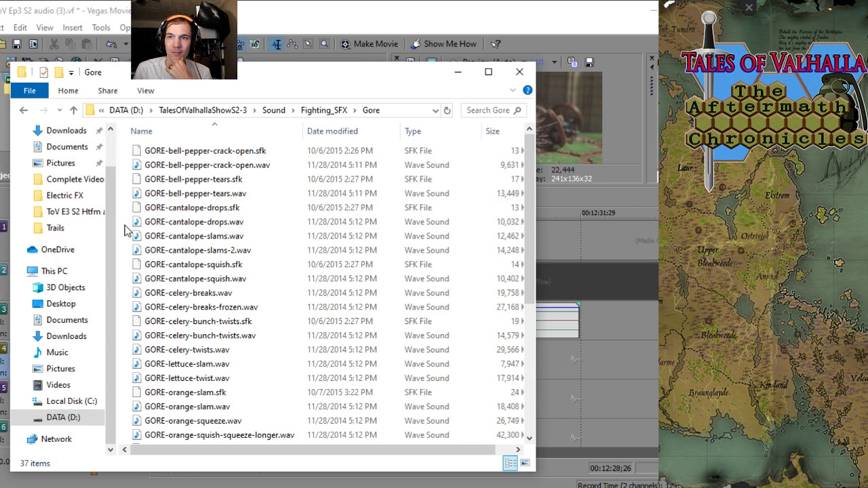
- Show the Gore folder's files as a list and move the folder window out of the timeline's way
right_click(125, 227)
mouse_move(176, 258)
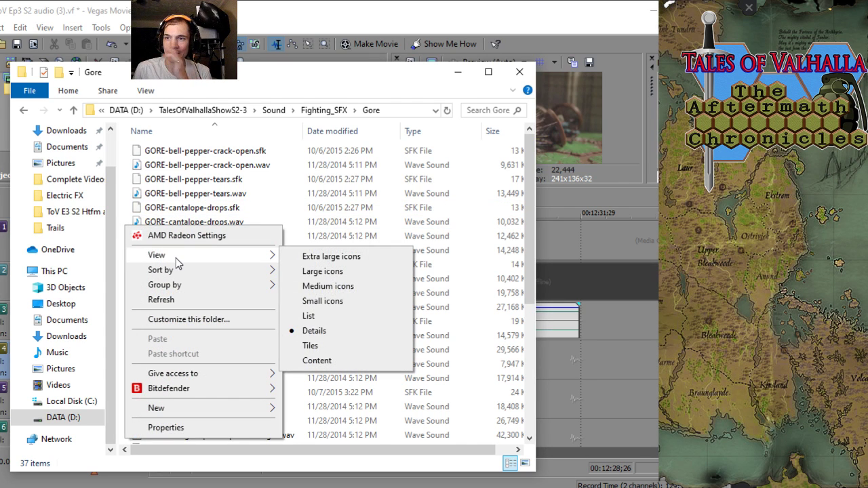
left_click(309, 316)
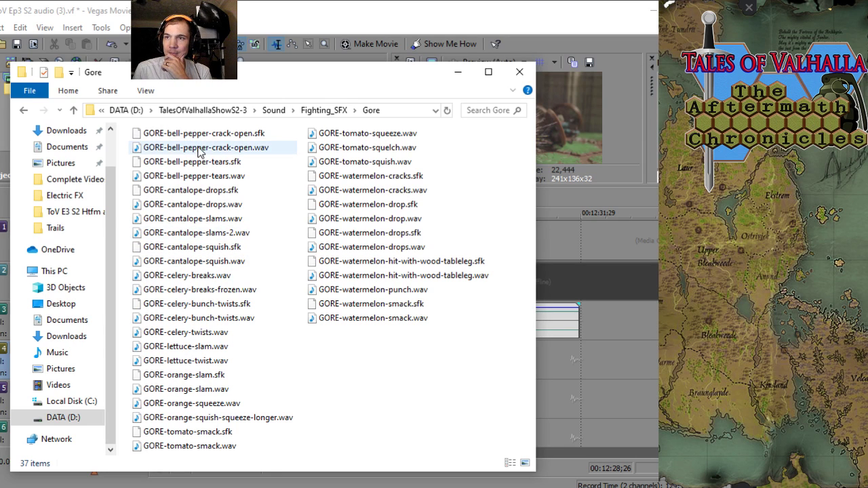
right_click(348, 326)
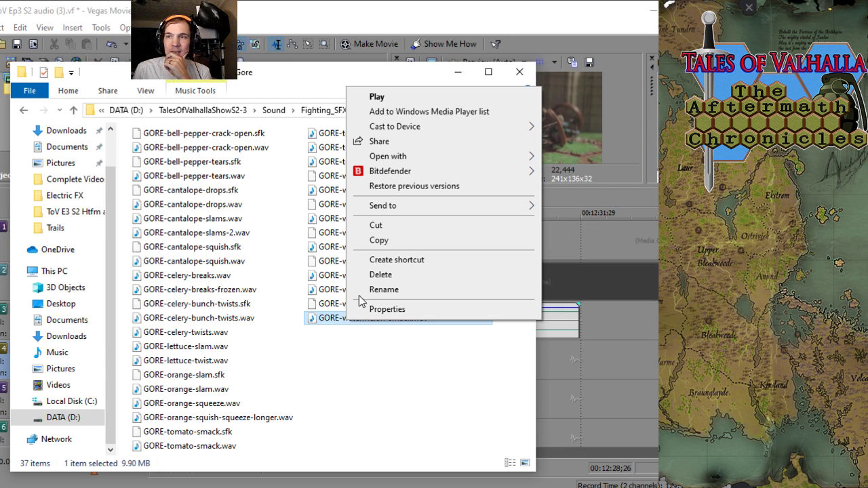
left_click(330, 358)
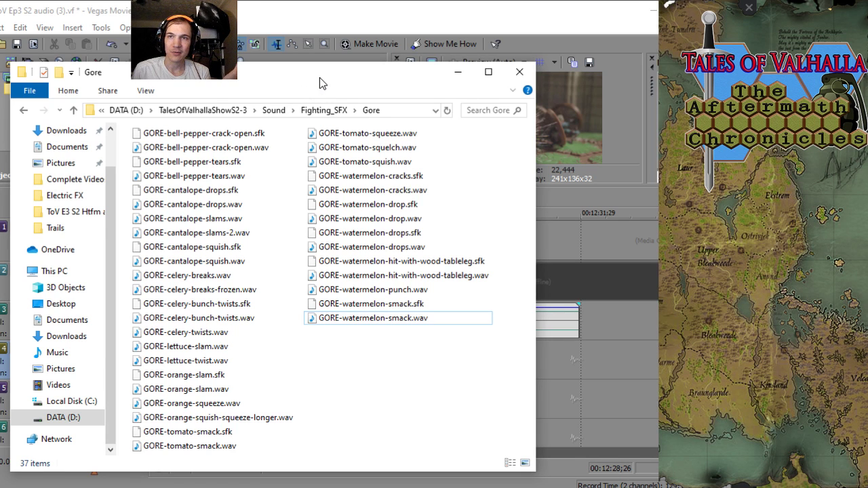
mouse_move(319, 78)
left_mouse_down()
mouse_move(285, 86)
mouse_move(30, 70)
mouse_move(59, 88)
mouse_move(0, 66)
mouse_move(313, 77)
left_mouse_up()
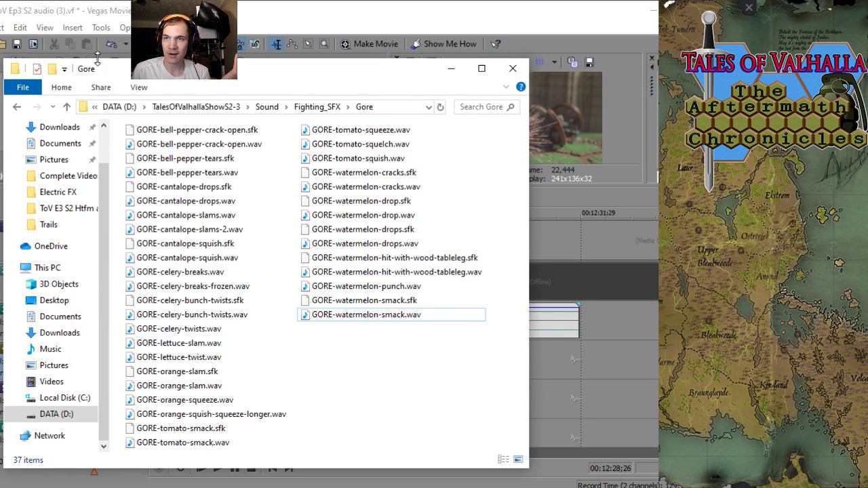
left_click_drag(263, 76, 0, 68)
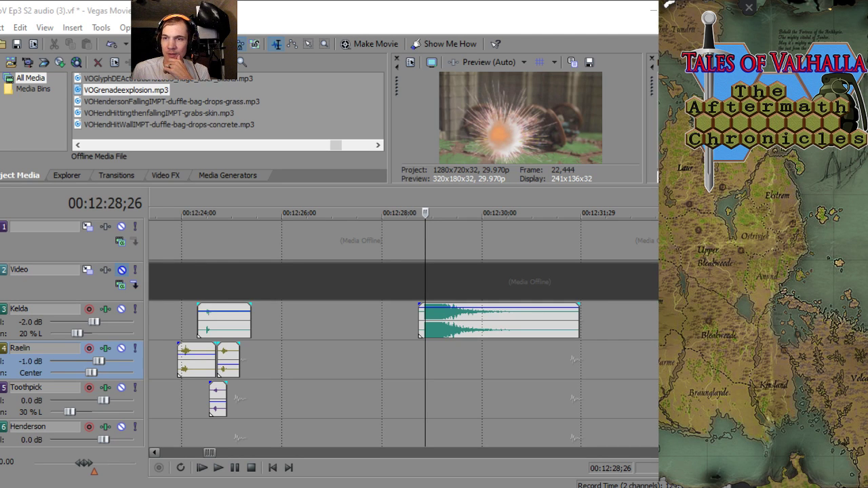
- Place the playhead in the empty stretch before the episode video, at 00:05:25;08, and save the project
scroll(390, 381, "down", 2)
scroll(389, 383, "up", 3)
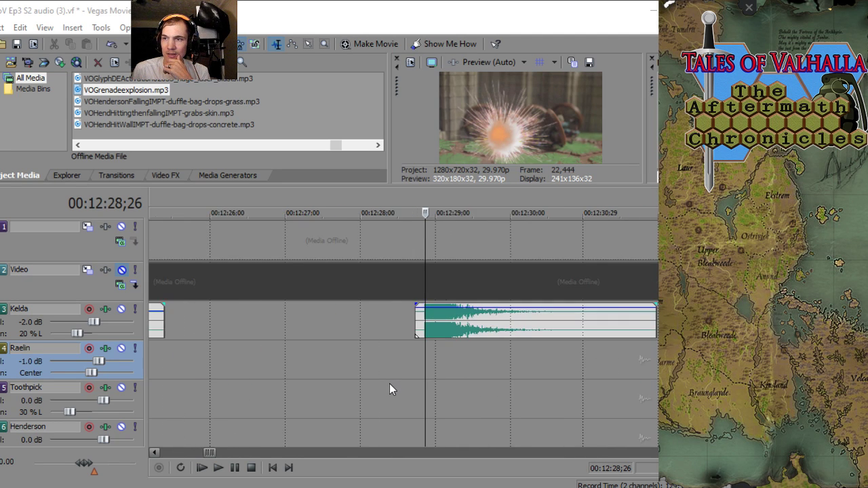
scroll(389, 383, "down", 10)
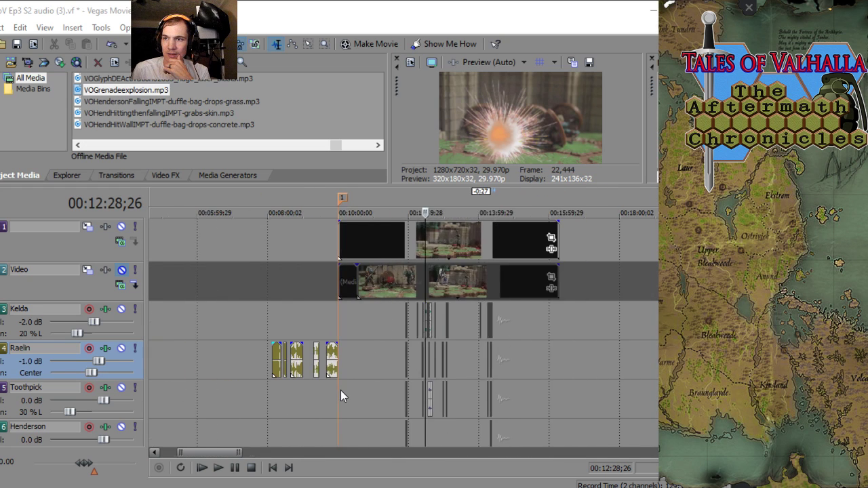
scroll(341, 390, "down", 3)
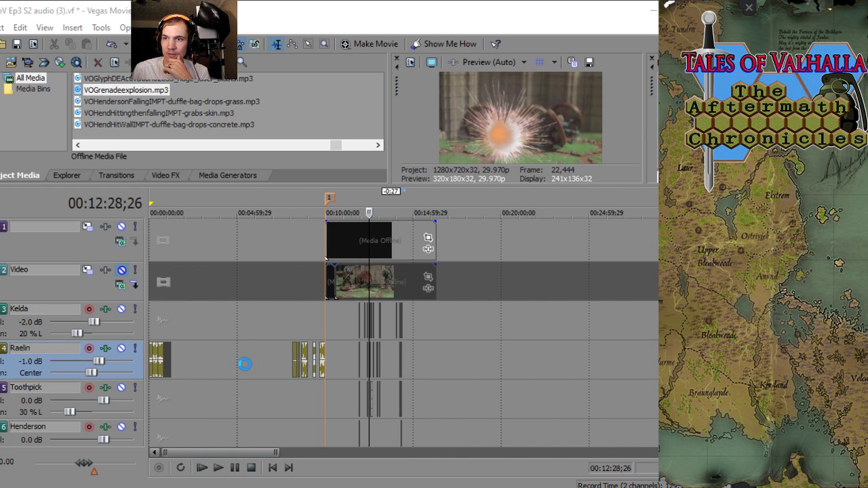
left_click(246, 363)
key("Up")
key("Up")
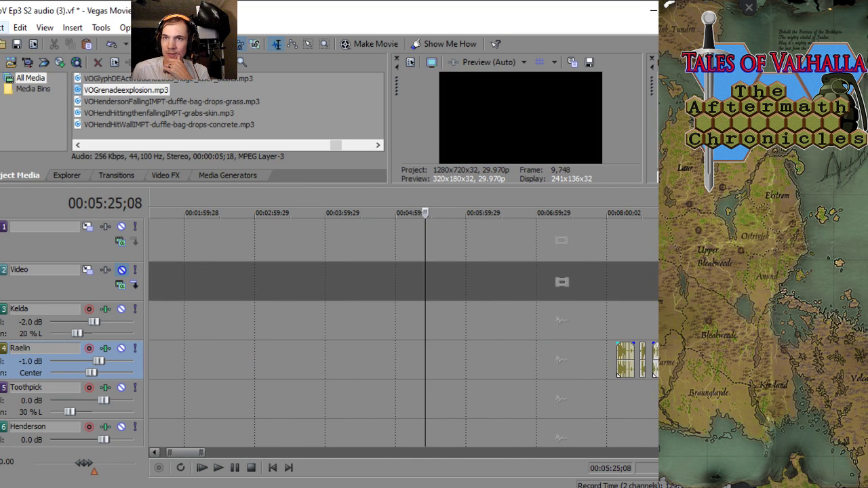
left_click(2, 27)
left_click(23, 91)
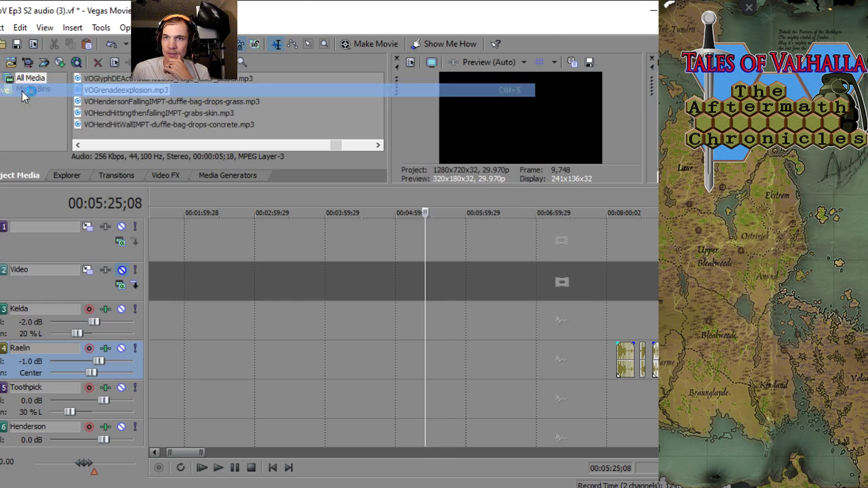
- Add GORE-watermelon-smack.wav to the empty stretch of the Kelda track at 00:05:06;25
left_click(432, 321)
left_click(403, 320)
scroll(403, 320, "left", 2)
scroll(402, 320, "down", 3)
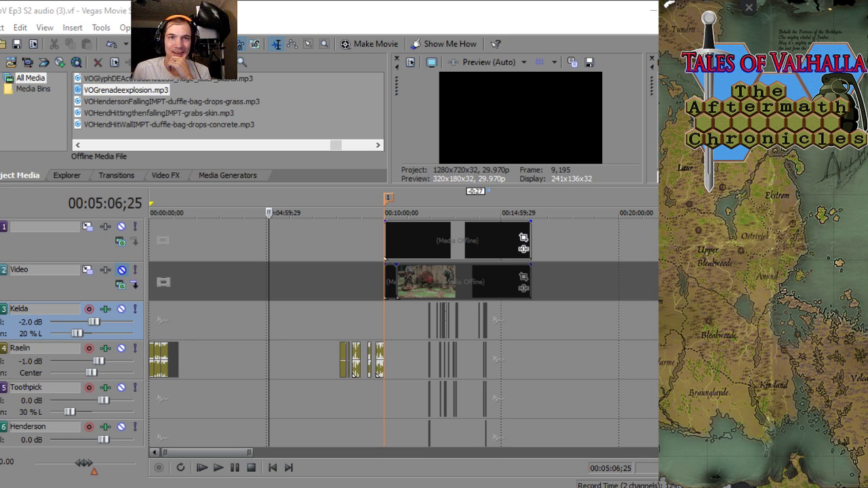
left_click_drag(225, 434, 271, 315)
scroll(261, 359, "up", 5)
scroll(261, 354, "up", 3)
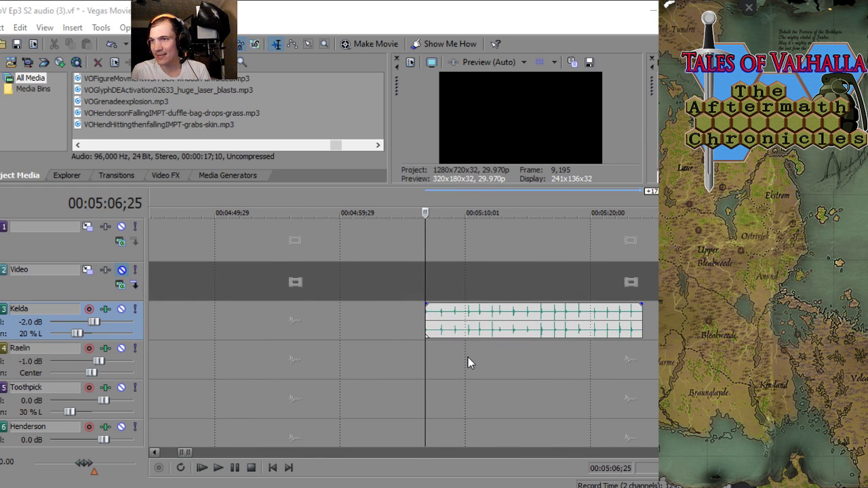
- Listen to the watermelon smack clip on the Kelda track from 00:05:07;21 to 00:05:15;26
left_click(424, 368)
scroll(424, 367, "up", 3)
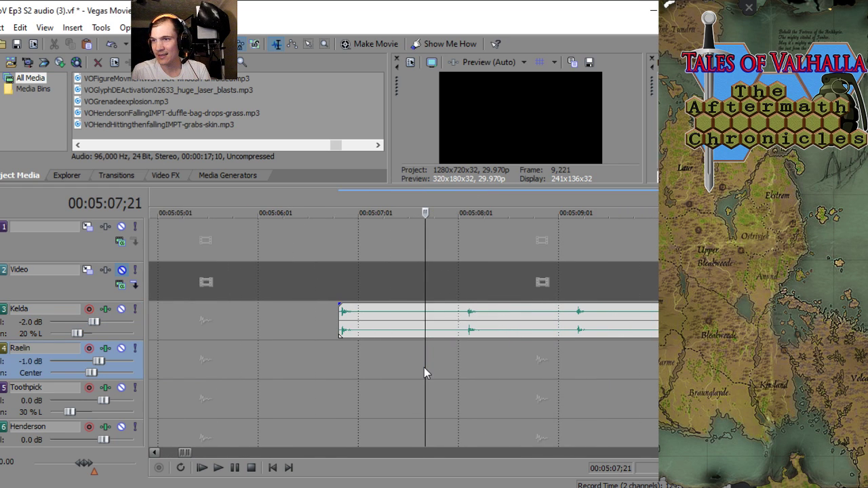
key("space")
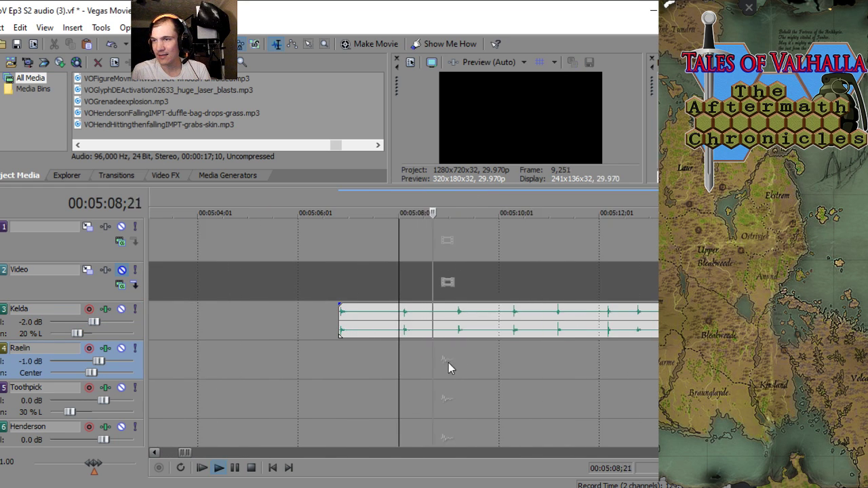
scroll(336, 384, "down", 4)
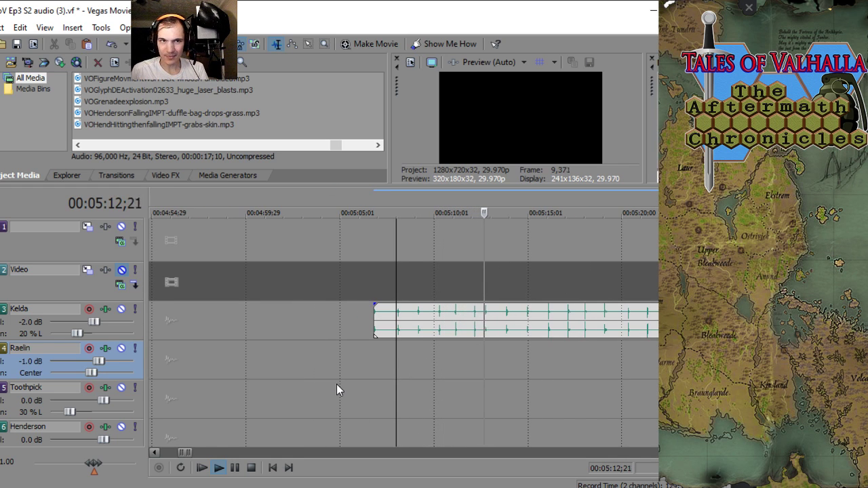
scroll(336, 383, "up", 1)
scroll(336, 384, "down", 3)
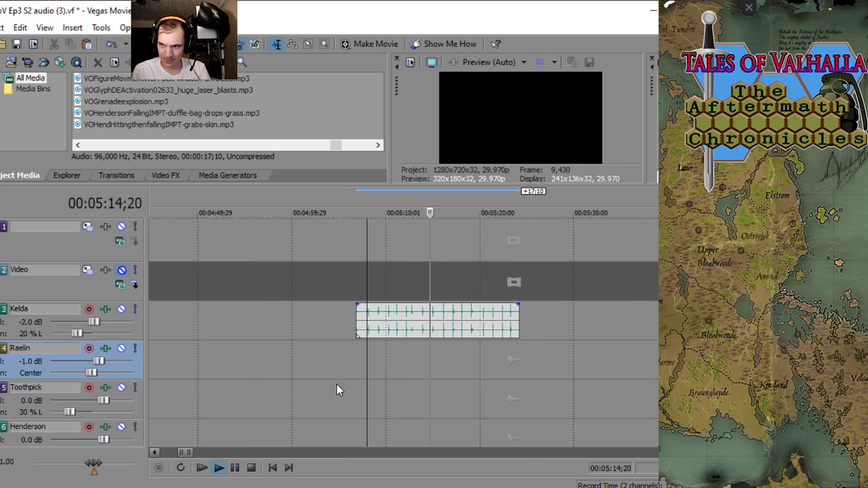
scroll(336, 383, "up", 1)
scroll(336, 383, "down", 2)
key("Return")
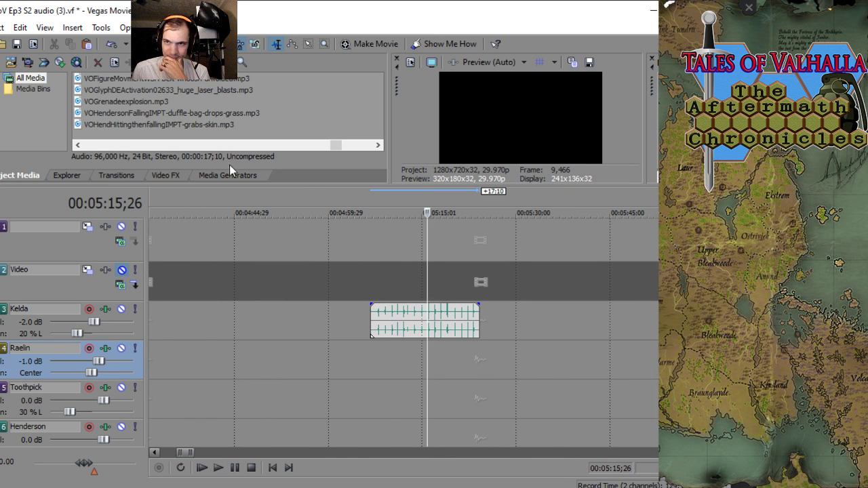
- Find GORE-watermelon-smack.wav in the project media and remove it from the project together with its timeline clip
scroll(135, 107, "down", 1)
scroll(135, 106, "up", 3)
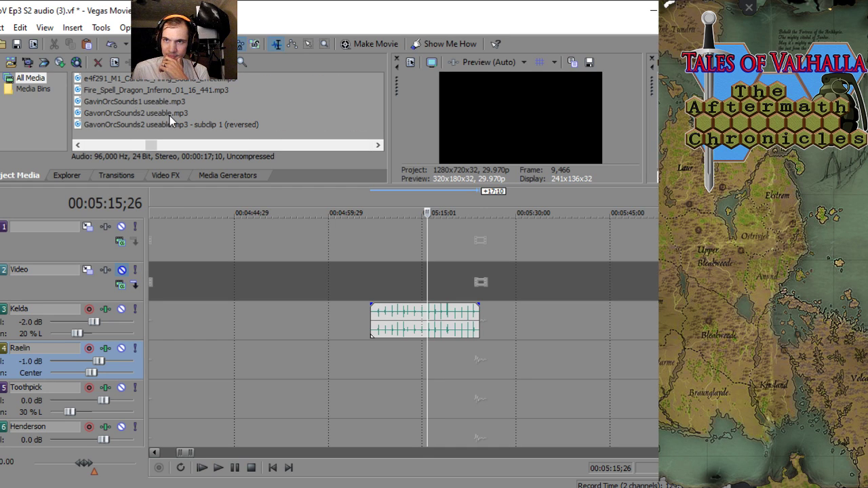
scroll(169, 119, "down", 5)
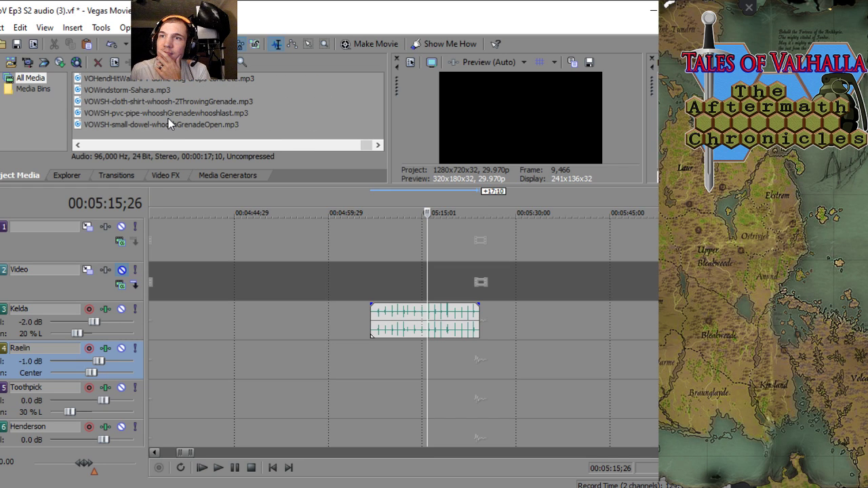
scroll(170, 124, "up", 10)
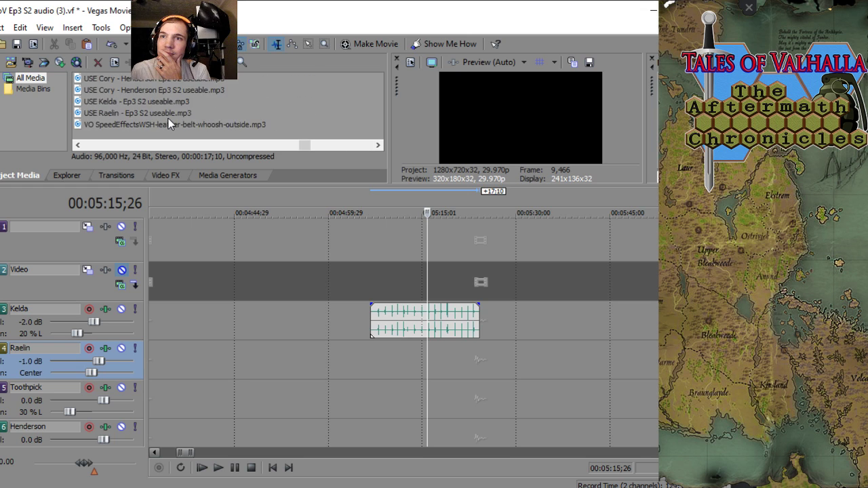
scroll(170, 124, "down", 5)
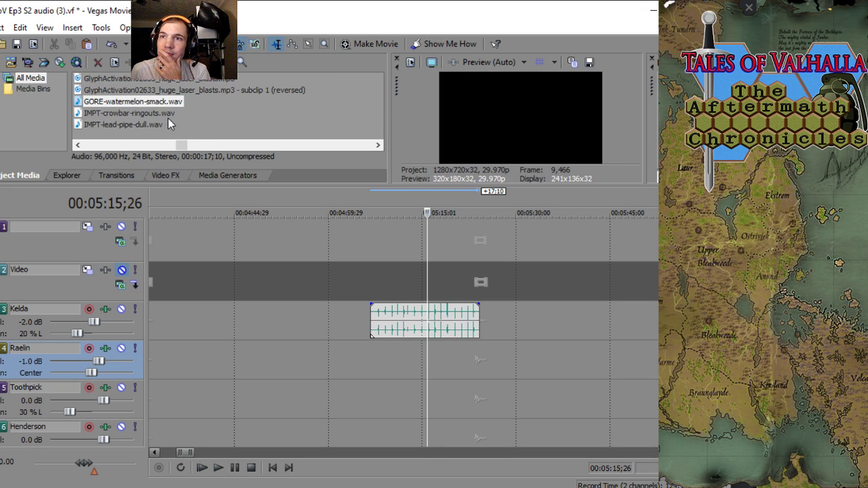
right_click(135, 102)
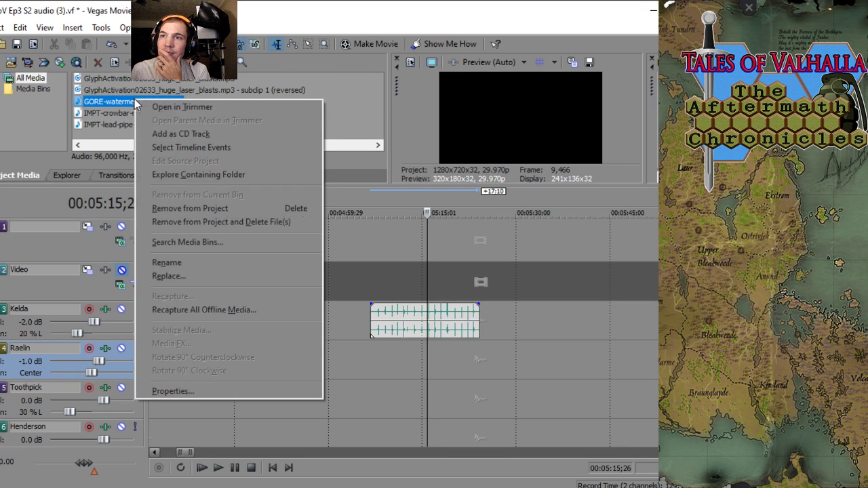
left_click(193, 206)
left_click(442, 223)
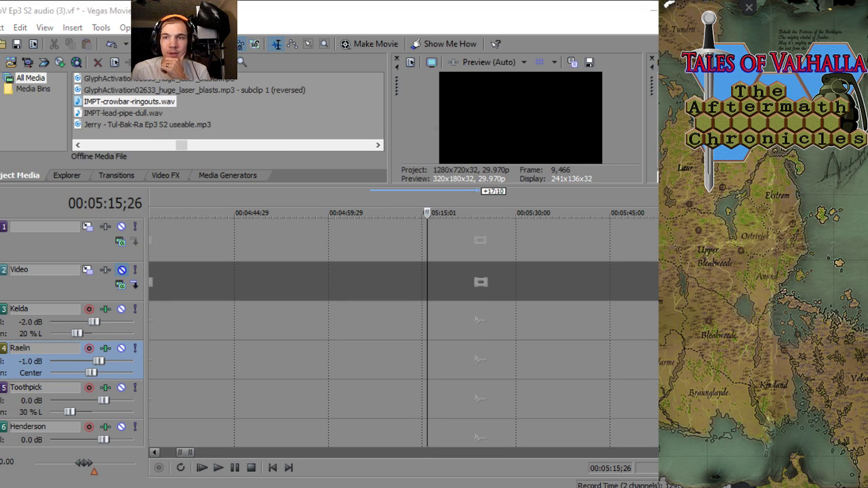
- Add GORE-watermelon-punch.wav to the empty stretch of the Raelin track and play it back from its start at 00:04:56;20
left_click_drag(306, 378, 314, 351)
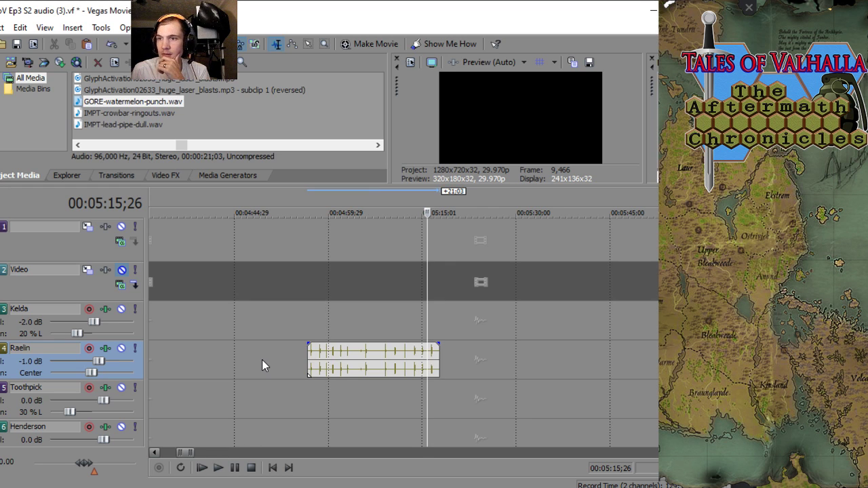
left_click(309, 324)
scroll(309, 324, "up", 5)
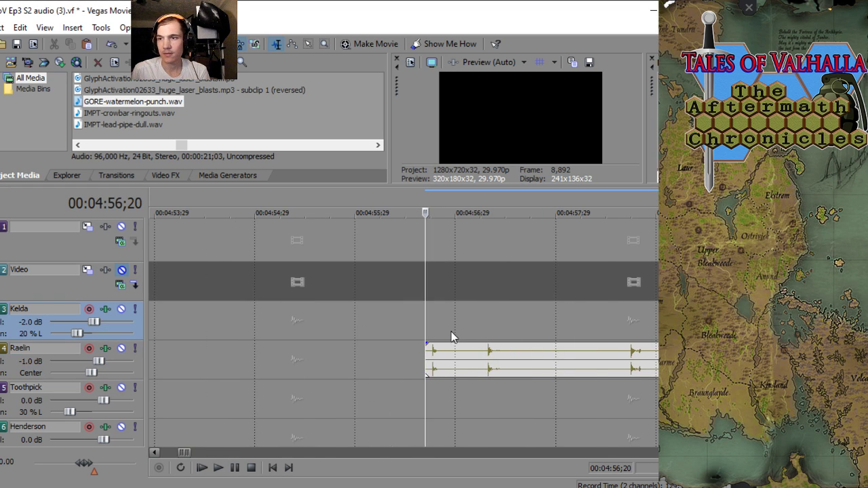
key("space")
scroll(407, 326, "down", 5)
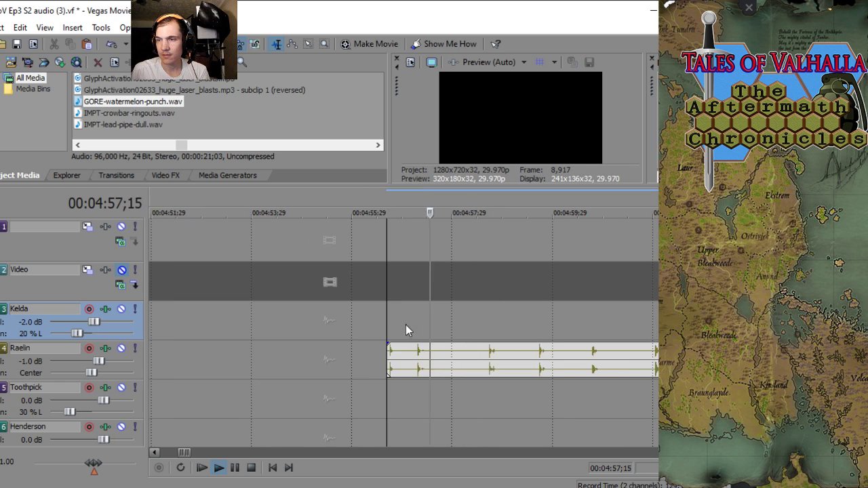
- Replay the second hit of the watermelon punch clip on the Raelin track from 00:04:57;04
scroll(385, 325, "up", 3)
key("space")
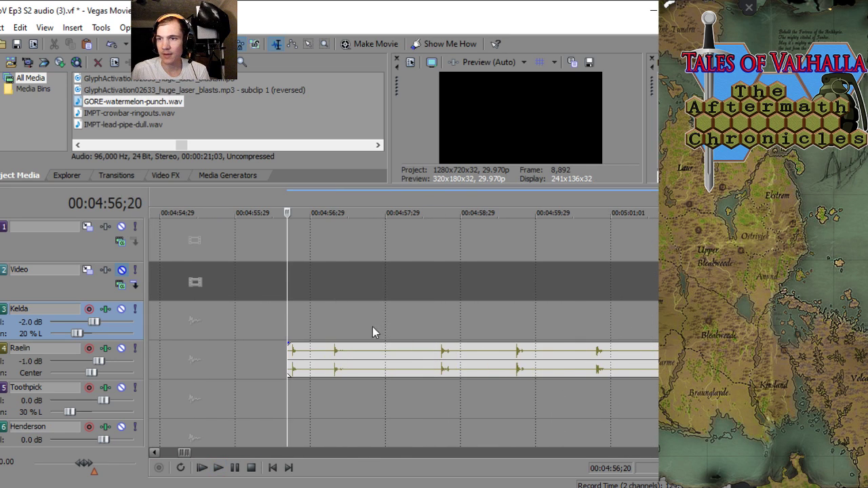
left_click(322, 318)
key("space")
scroll(337, 325, "down", 3)
key("space")
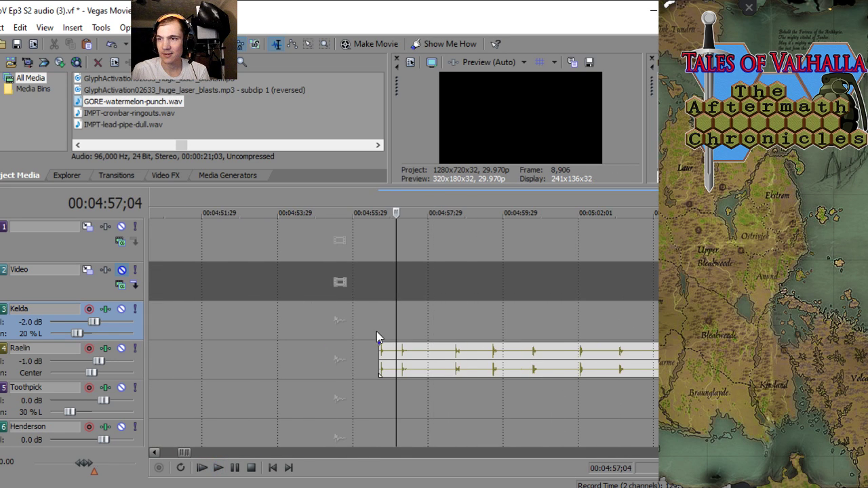
- Listen to the middle hits of the watermelon punch clip on the Raelin track, starting at about 00:04:58
key("space")
scroll(381, 333, "up", 3)
scroll(382, 333, "down", 2)
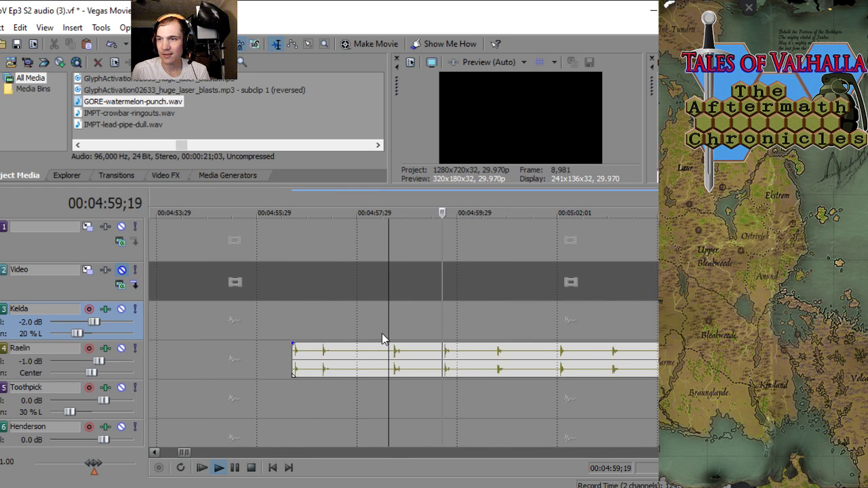
scroll(382, 333, "up", 3)
scroll(382, 333, "down", 3)
scroll(382, 332, "up", 3)
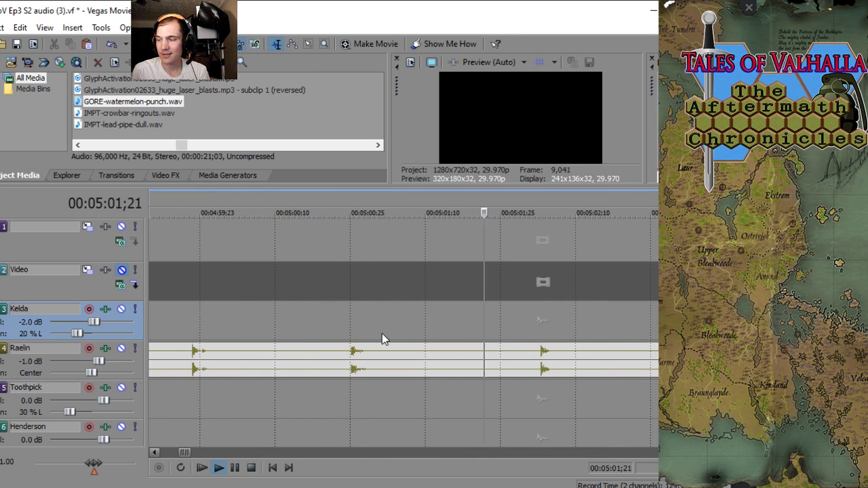
scroll(382, 333, "down", 2)
scroll(381, 335, "down", 4)
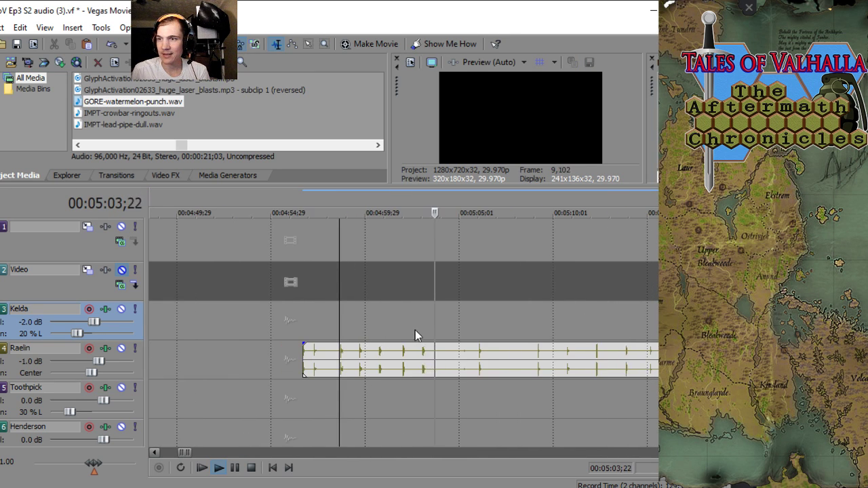
scroll(429, 330, "up", 3)
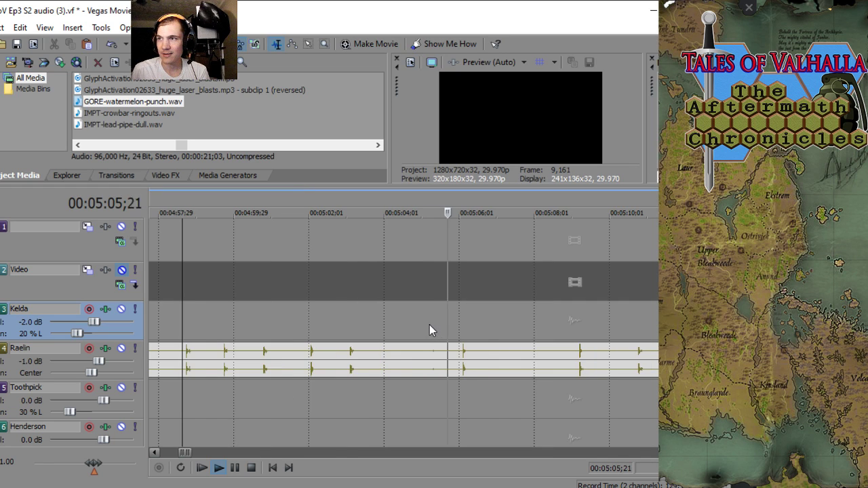
scroll(429, 330, "up", 1)
scroll(429, 330, "down", 3)
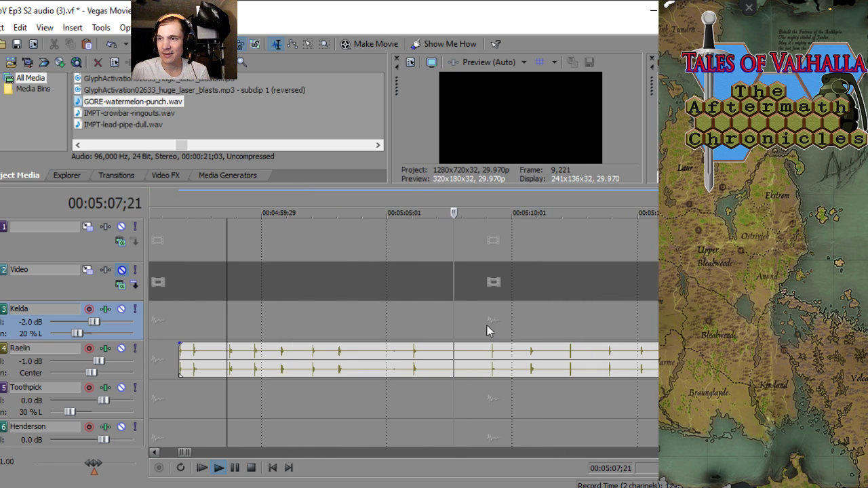
- Listen to the remaining hits of the watermelon punch clip from 00:05:09;06 to 00:05:16;10
scroll(490, 322, "up", 3)
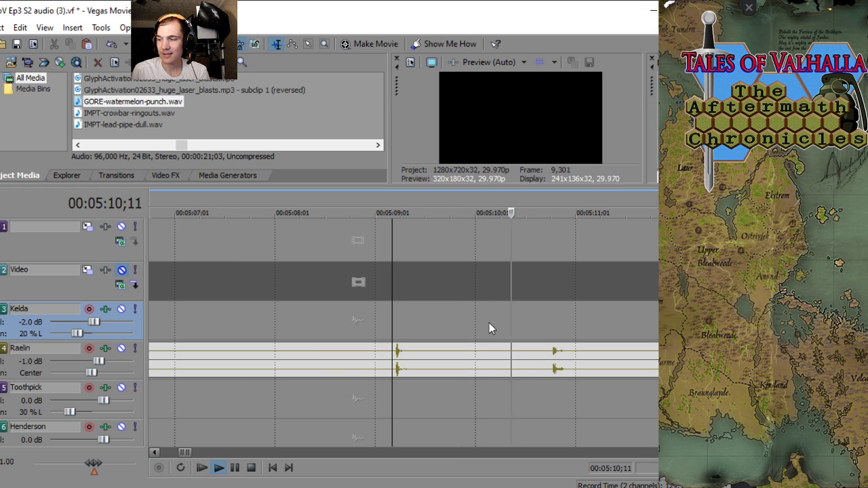
scroll(489, 323, "down", 3)
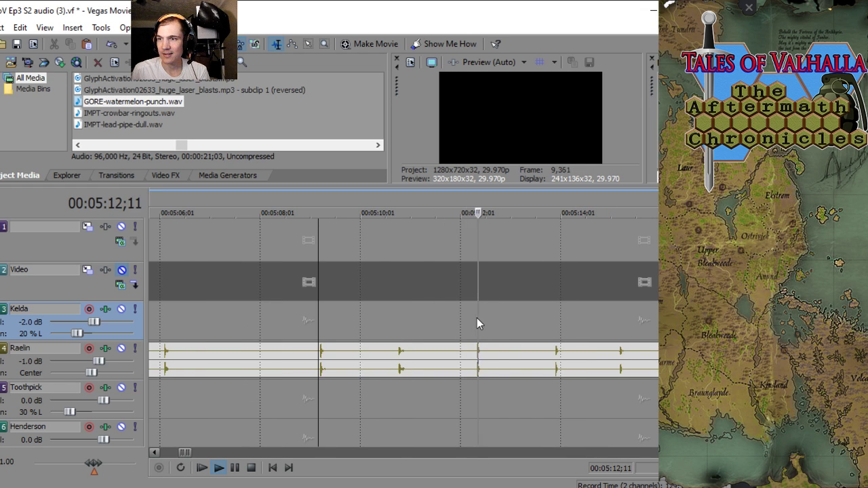
scroll(399, 297, "down", 2)
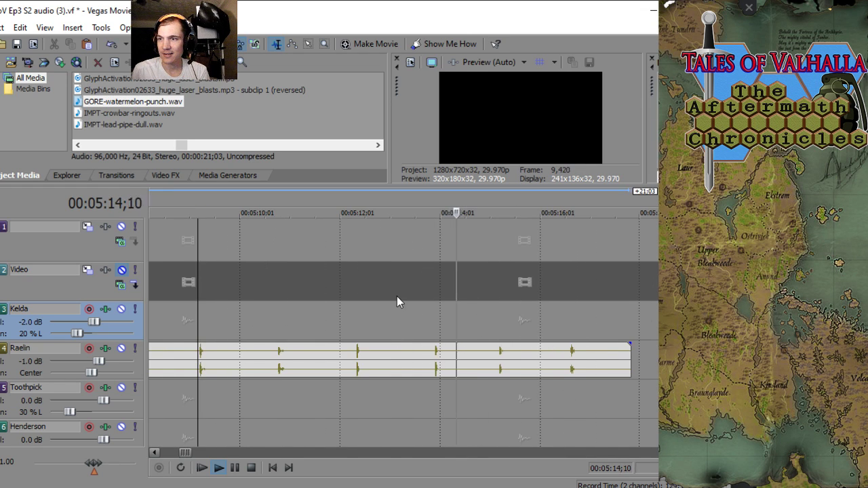
scroll(373, 296, "down", 2)
scroll(373, 297, "down", 4)
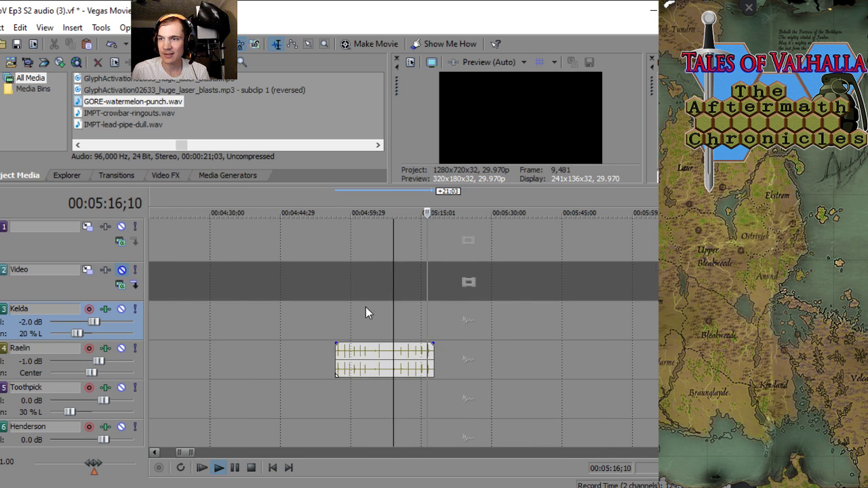
key("space")
- Move the watermelon punch clip from the Raelin track up to the Kelda track, starting at about 00:05:14
scroll(378, 324, "up", 3)
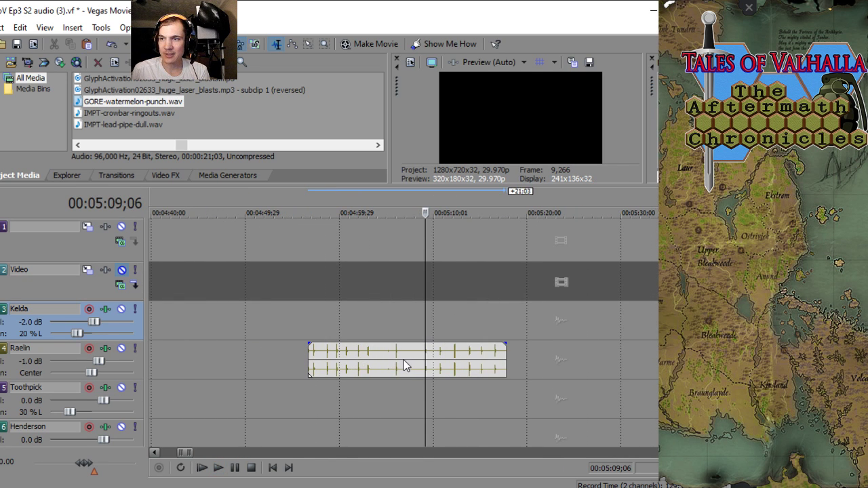
left_click_drag(404, 360, 565, 326)
scroll(375, 325, "down", 3)
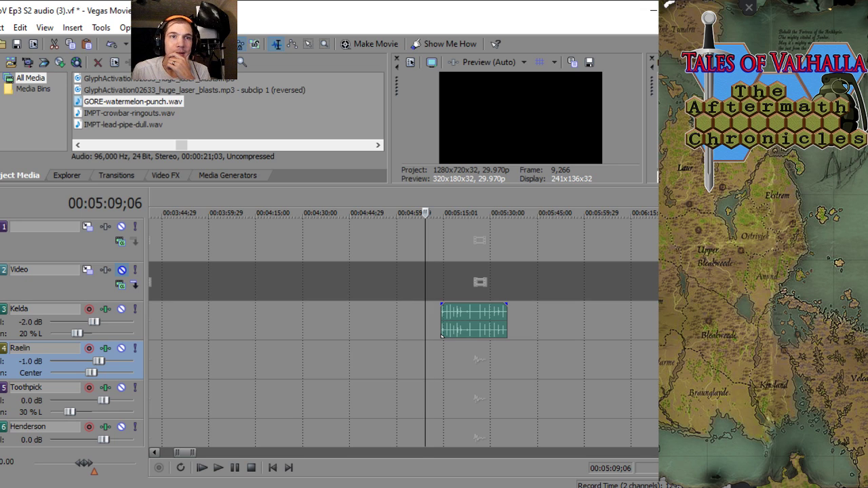
- Add GORE-watermelon-hit-with-wood-tableleg.wav to the empty Raelin track at about 00:04:49
left_click(311, 445)
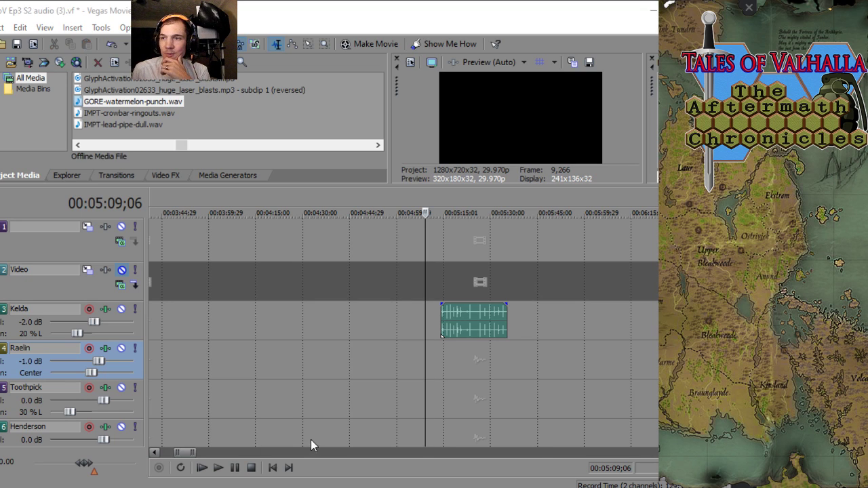
left_click_drag(375, 357, 421, 351)
scroll(393, 339, "up", 3)
- Listen to the wood table leg clip on the Raelin track from 00:04:57;27 to about 00:05:10
left_click(442, 320)
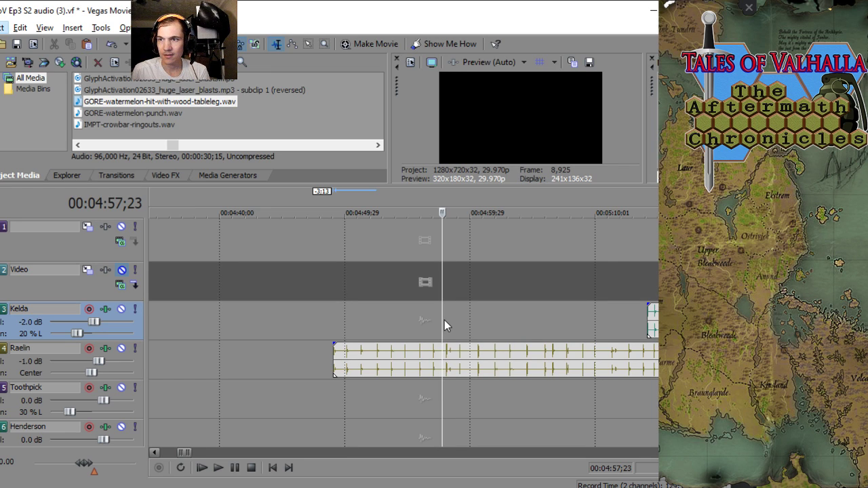
left_click(444, 324)
key("space")
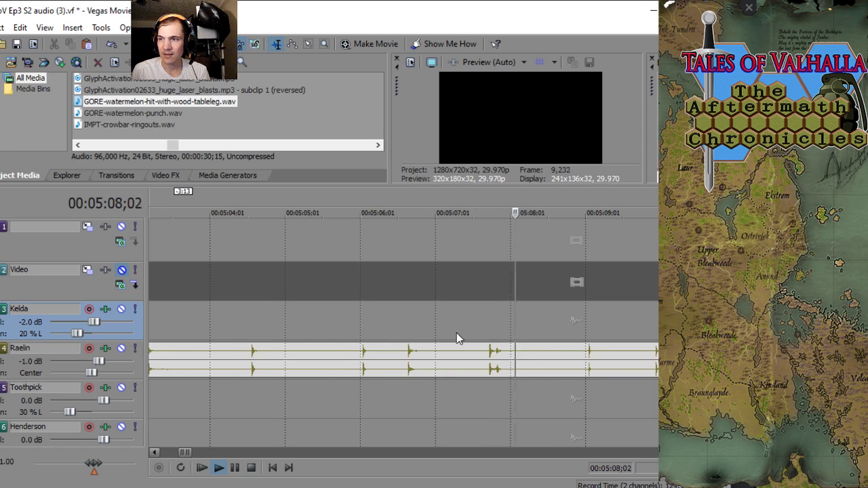
scroll(325, 330, "down", 2)
scroll(346, 333, "down", 2)
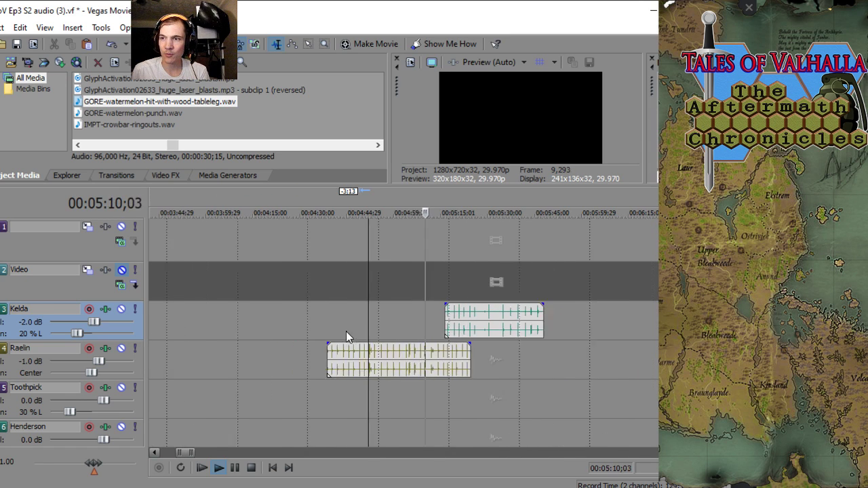
scroll(394, 356, "down", 1)
key("space")
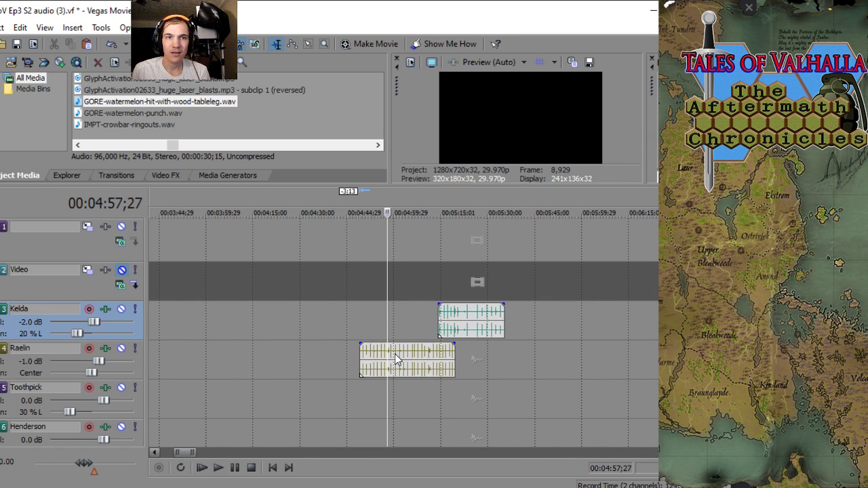
- Remove GORE-watermelon-hit-with-wood-tableleg.wav from the project media together with its timeline clip
right_click(150, 107)
left_click(220, 210)
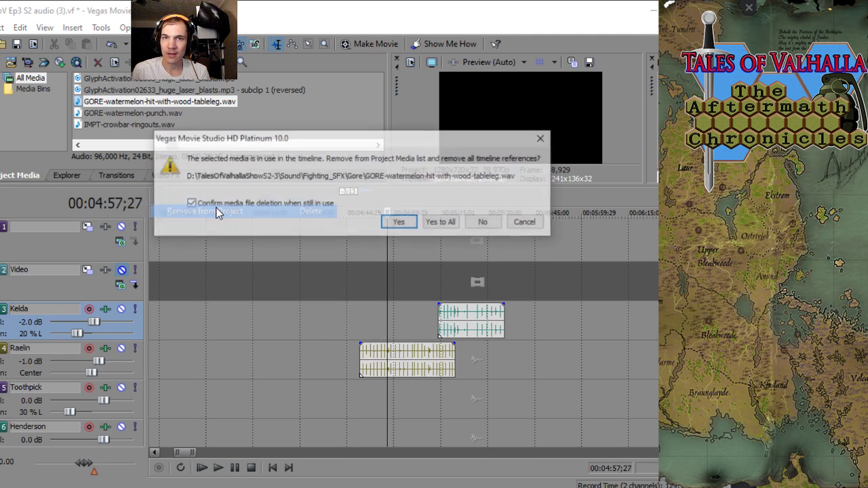
left_click(441, 223)
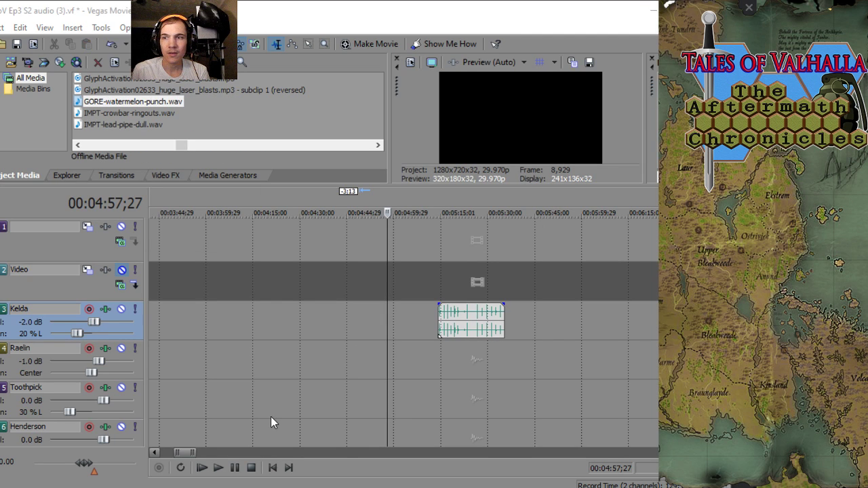
- Add GORE-watermelon-drops.wav to the empty Raelin track at about 00:04:48
key("ctrl+z")
left_click(362, 316)
scroll(362, 317, "up", 3)
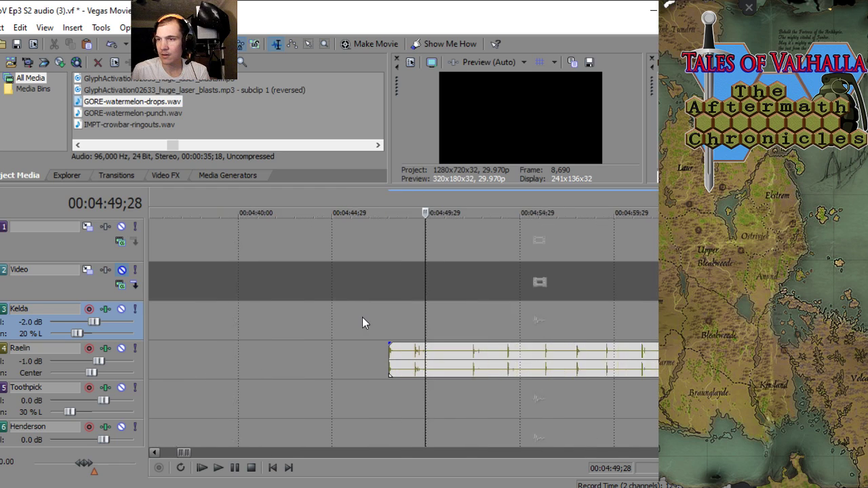
- Listen to the watermelon drops clip from about 00:04:49 and again from 00:05:10;16
left_click(406, 317)
key("space")
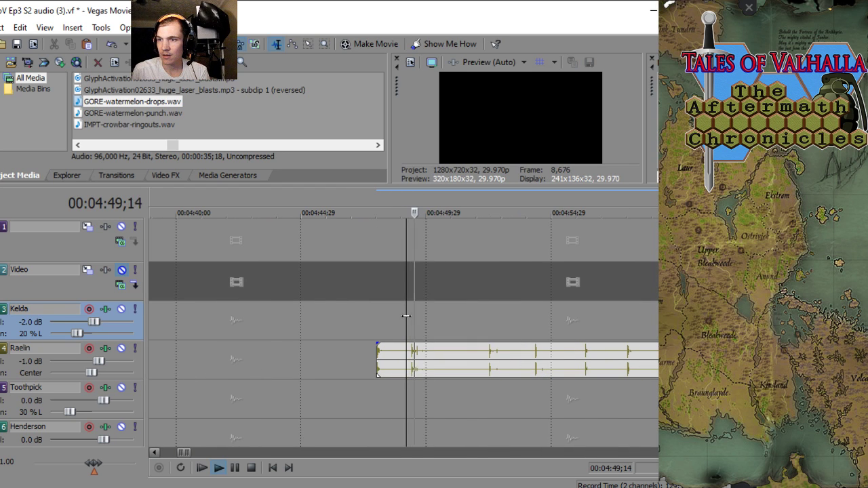
scroll(407, 316, "up", 3)
scroll(406, 317, "down", 2)
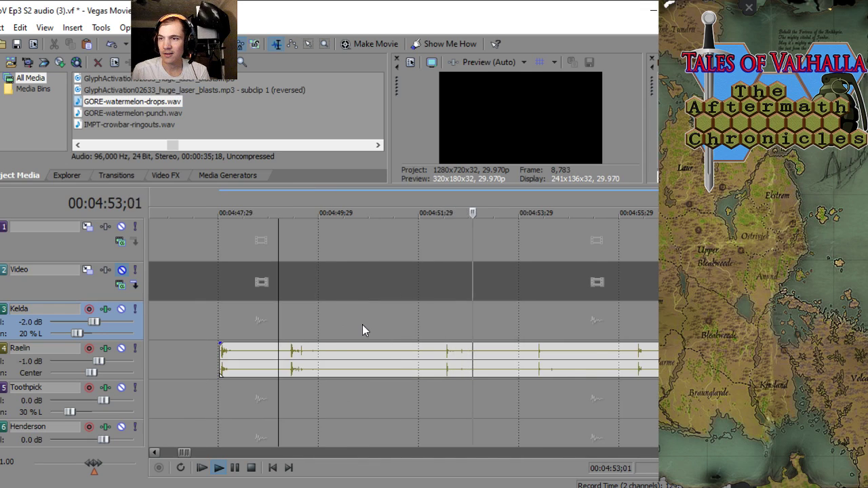
scroll(362, 324, "down", 2)
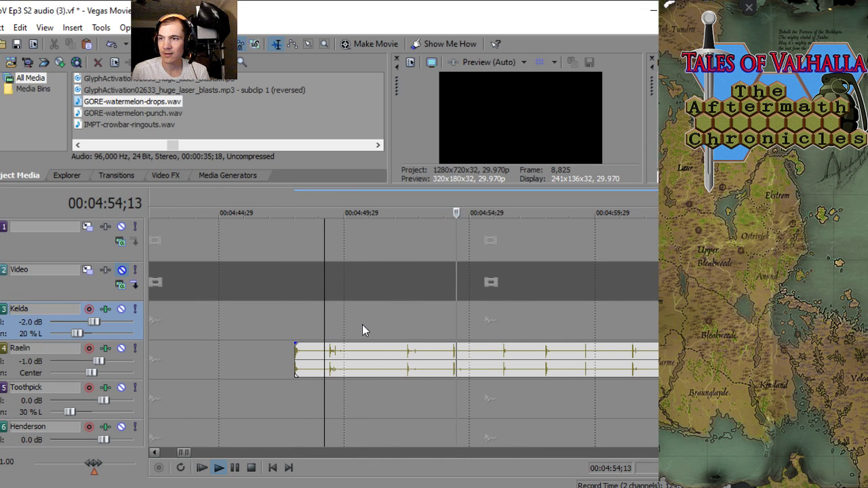
scroll(362, 324, "up", 3)
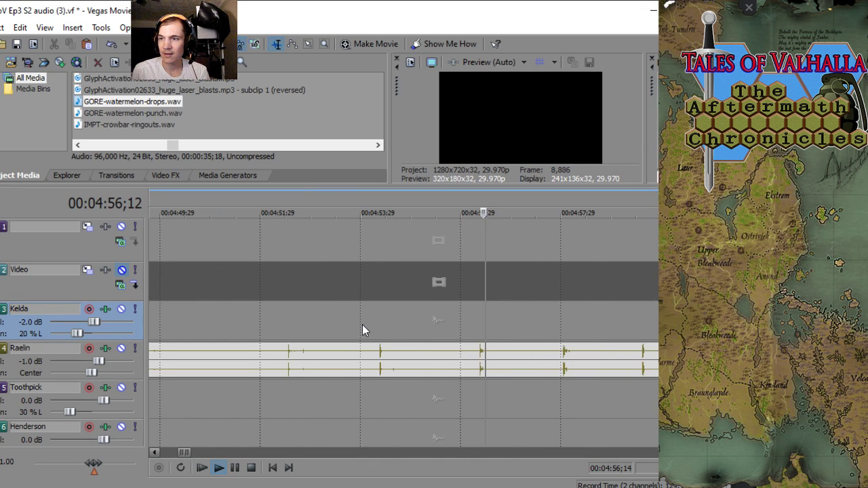
scroll(362, 324, "down", 4)
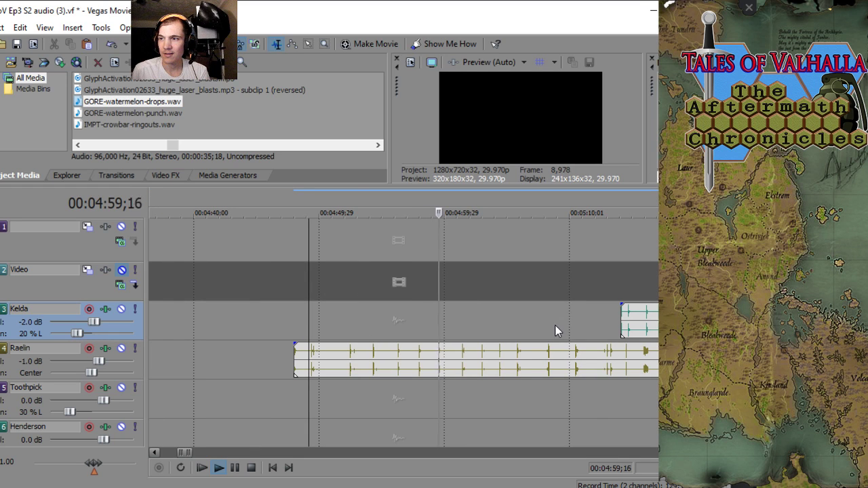
scroll(515, 328, "up", 4)
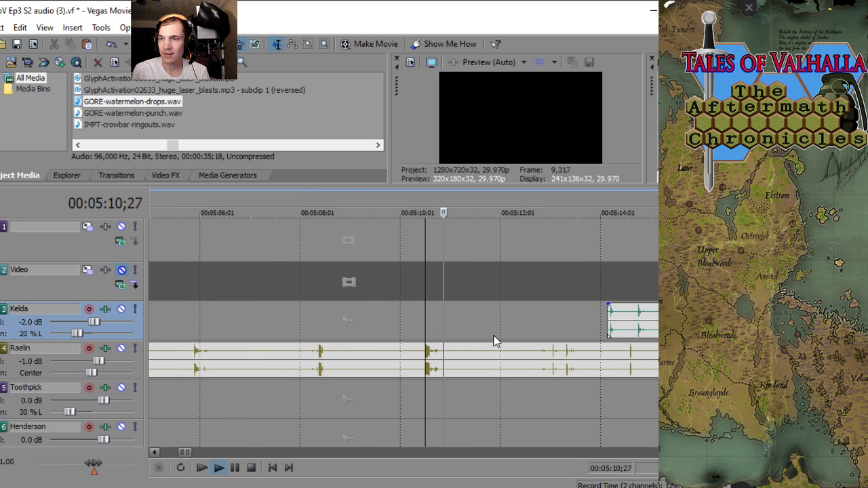
scroll(519, 328, "down", 1)
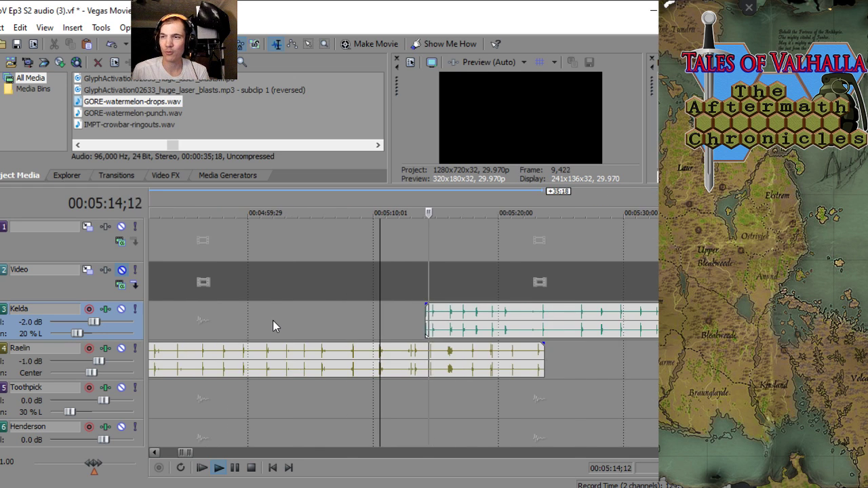
key("space")
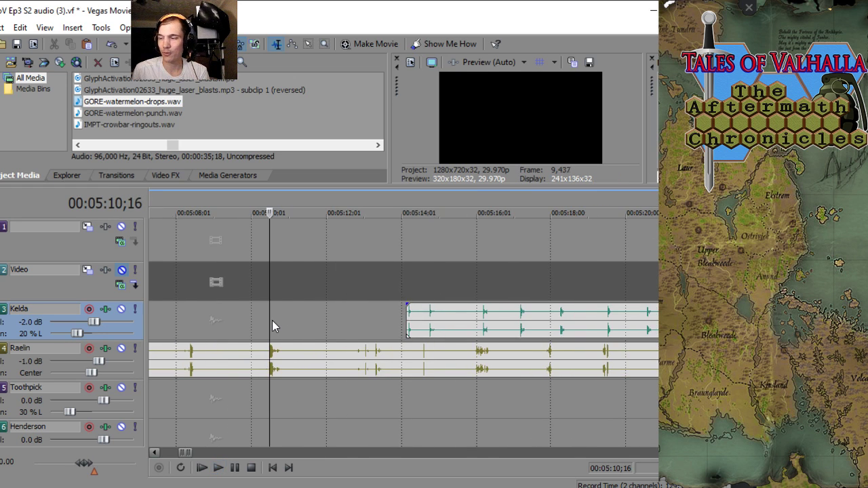
- Shift the watermelon drops clip further along the Raelin track so it starts at about 00:05:22
scroll(272, 320, "down", 4)
scroll(272, 325, "down", 5)
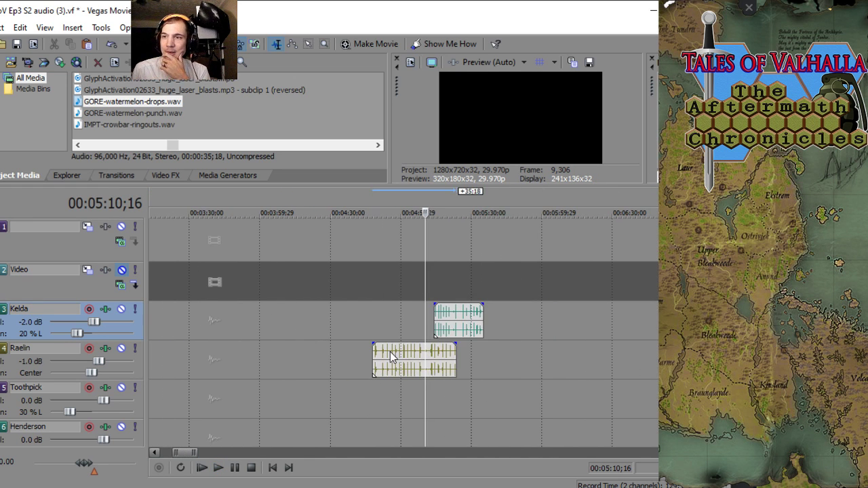
left_click(451, 361)
left_click_drag(452, 362, 470, 361)
- Add GORE-watermelon-drop.wav to the Raelin track at 00:04:25;08
left_click(337, 361)
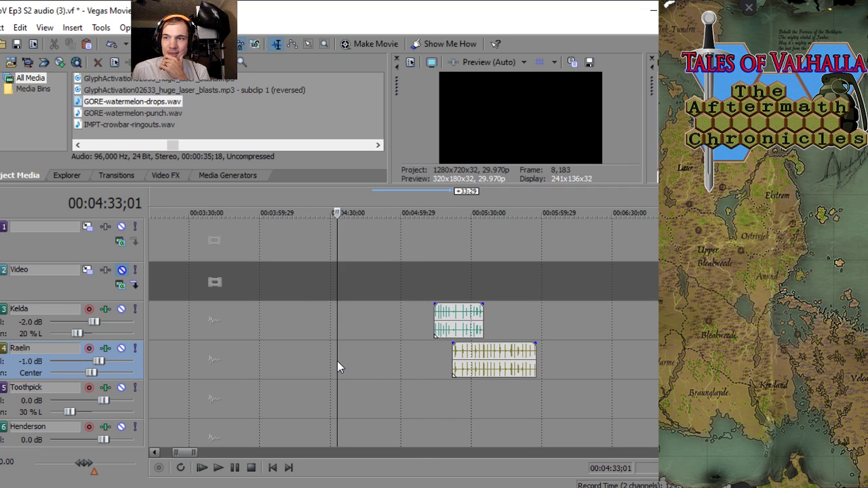
left_click(318, 364)
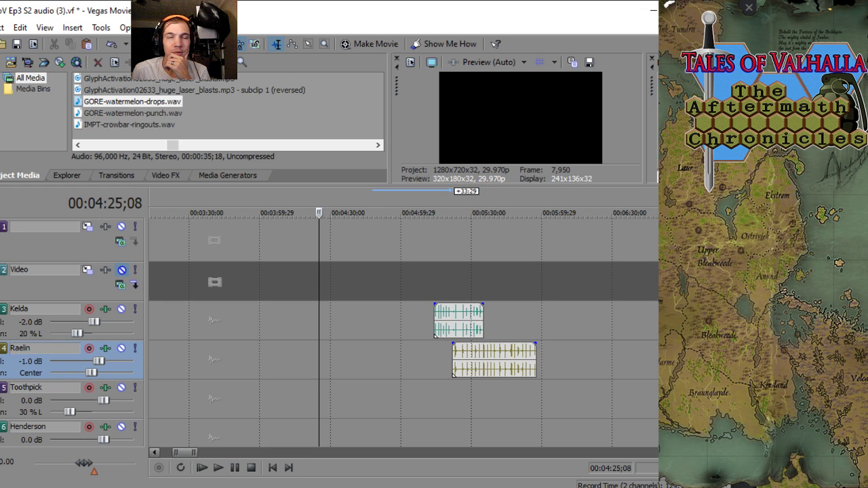
left_click_drag(746, 271, 319, 330)
scroll(341, 324, "up", 8)
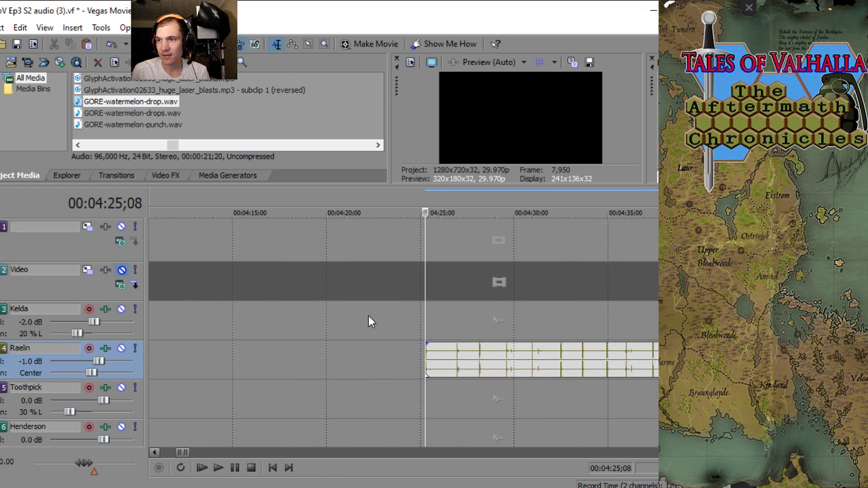
- Listen to the watermelon drop clip on the Raelin track from about 00:04:29;15
left_click(499, 317)
scroll(459, 323, "up", 4)
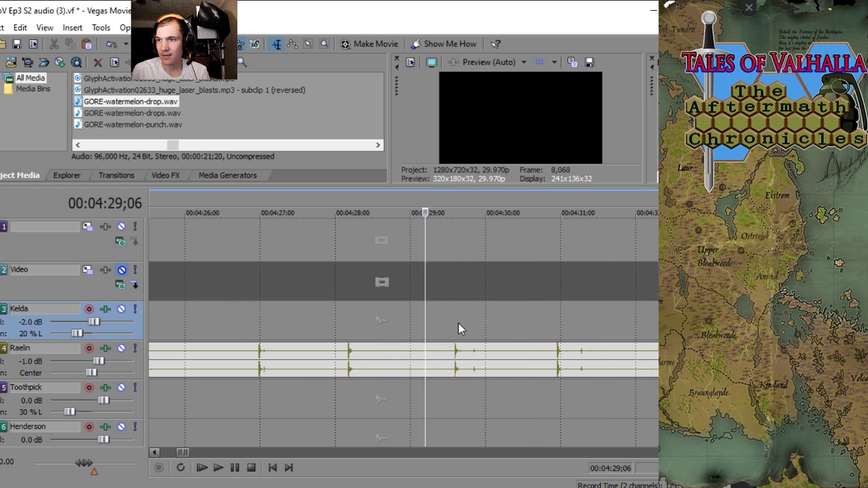
left_click(456, 323)
key("space")
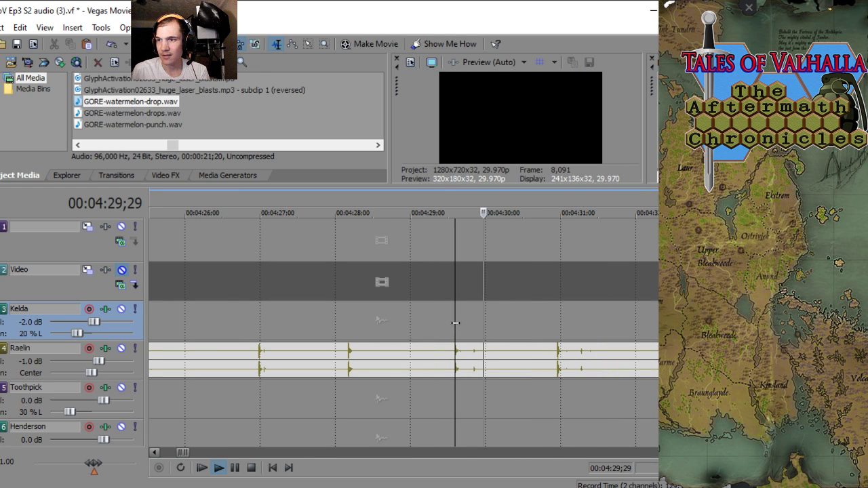
scroll(401, 311, "down", 2)
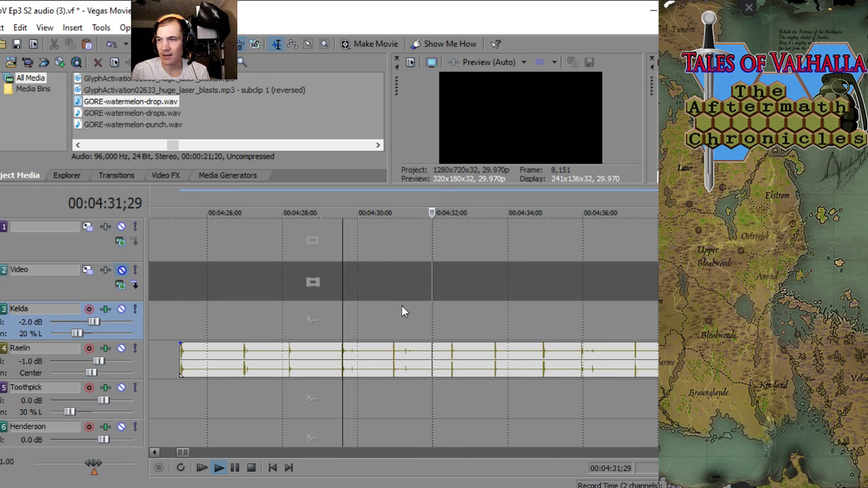
scroll(401, 306, "down", 2)
- Audition the rest of the watermelon drop clip from 00:04:36;00, then stop playback
left_click(486, 319)
scroll(394, 309, "up", 2)
scroll(394, 310, "down", 3)
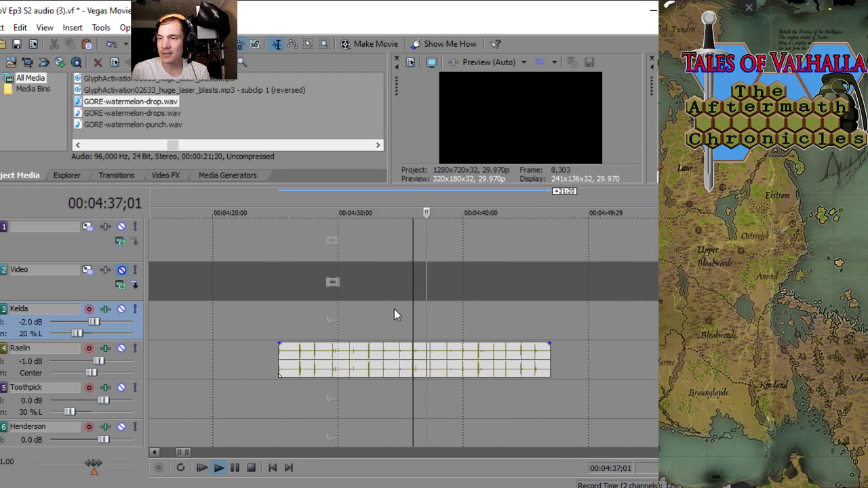
scroll(394, 310, "up", 2)
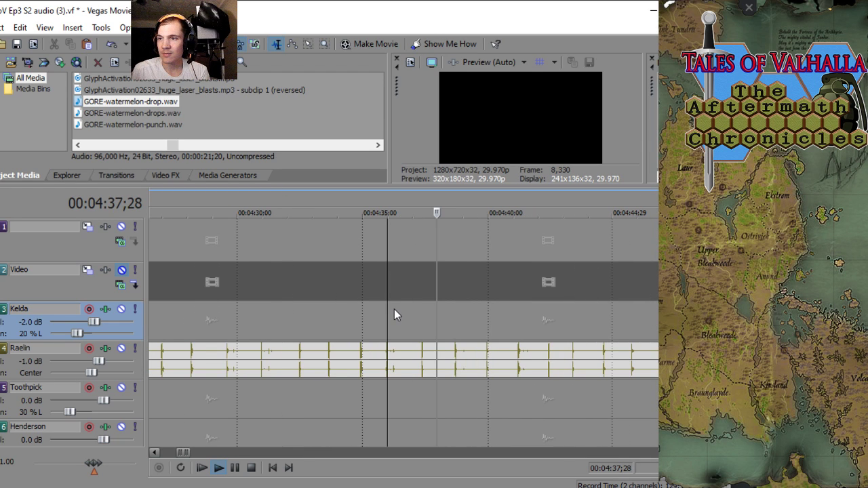
scroll(339, 305, "down", 2)
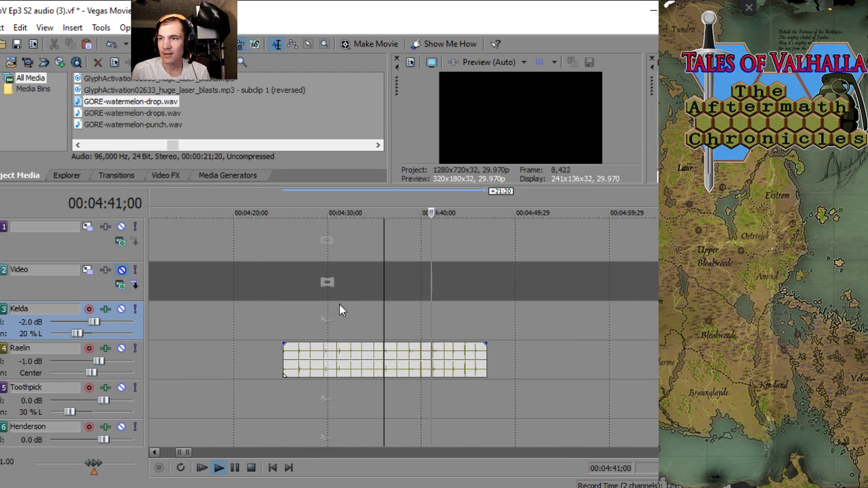
scroll(339, 304, "up", 2)
scroll(333, 304, "down", 2)
scroll(329, 302, "up", 2)
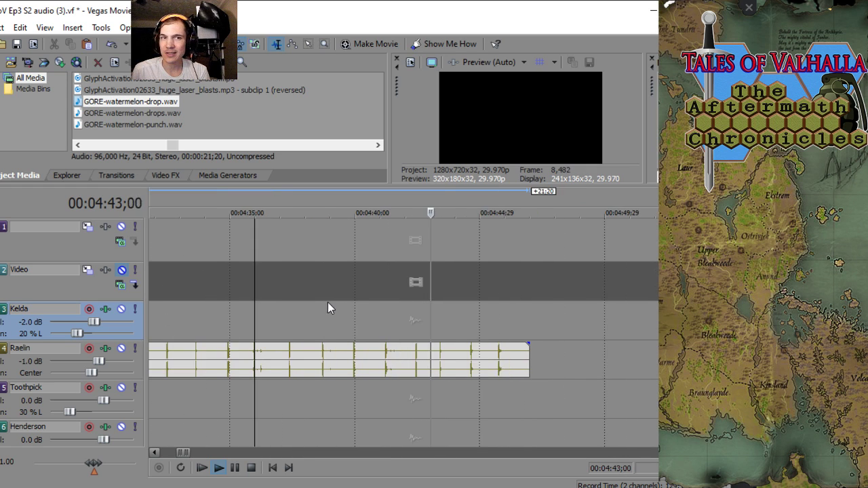
scroll(305, 300, "down", 2)
scroll(278, 304, "down", 2)
key("space")
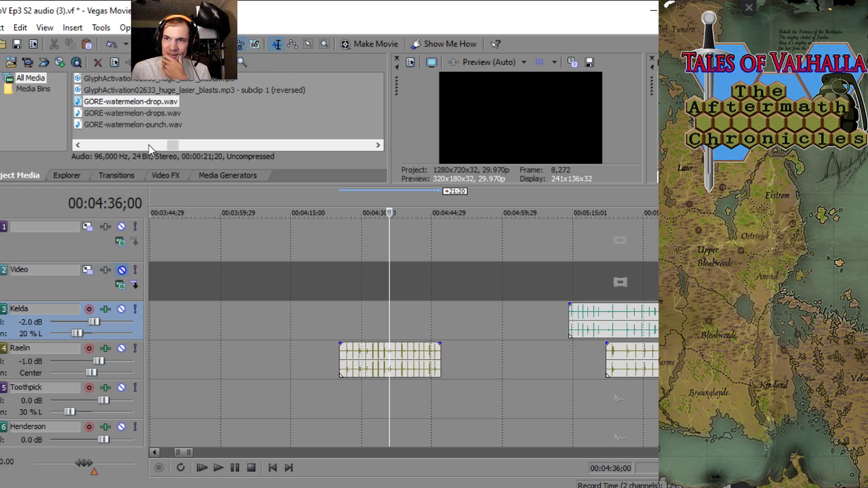
- Remove GORE-watermelon-drop.wav from the project together with all its timeline references
right_click(136, 102)
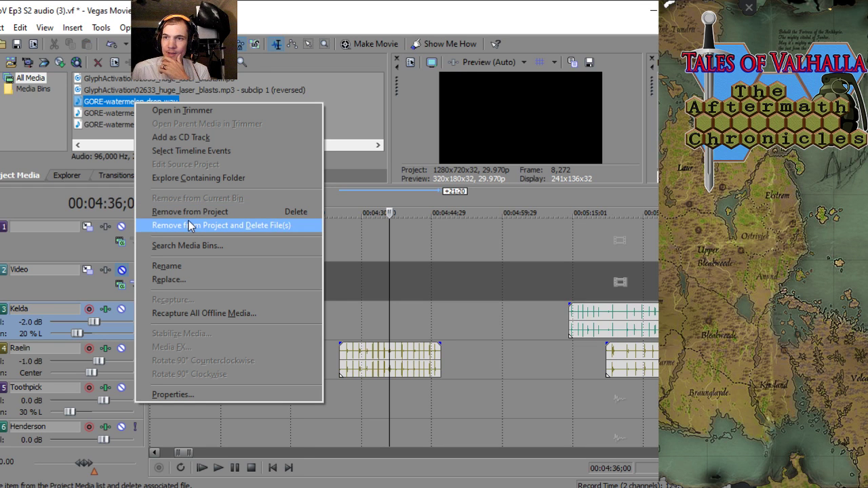
left_click(189, 212)
left_click(447, 224)
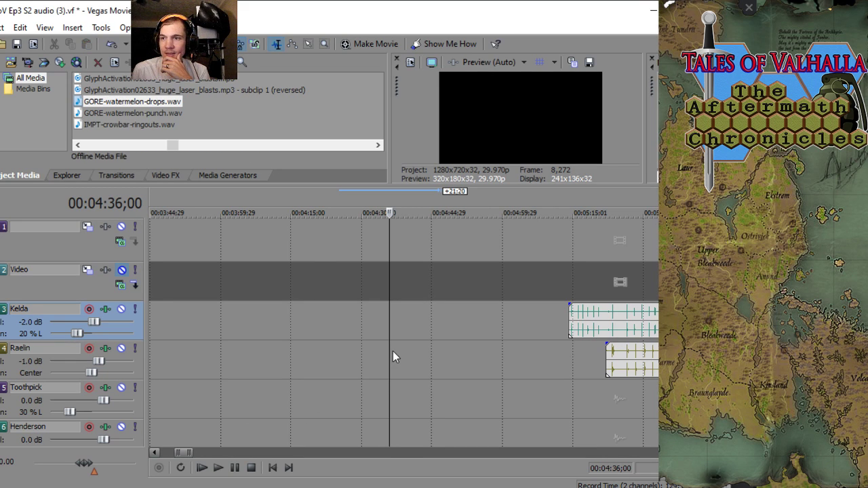
- Add GORE-watermelon-cracks.wav to the Raelin track so it starts at about 00:04:06
key("ctrl+z")
left_click_drag(473, 354, 333, 361)
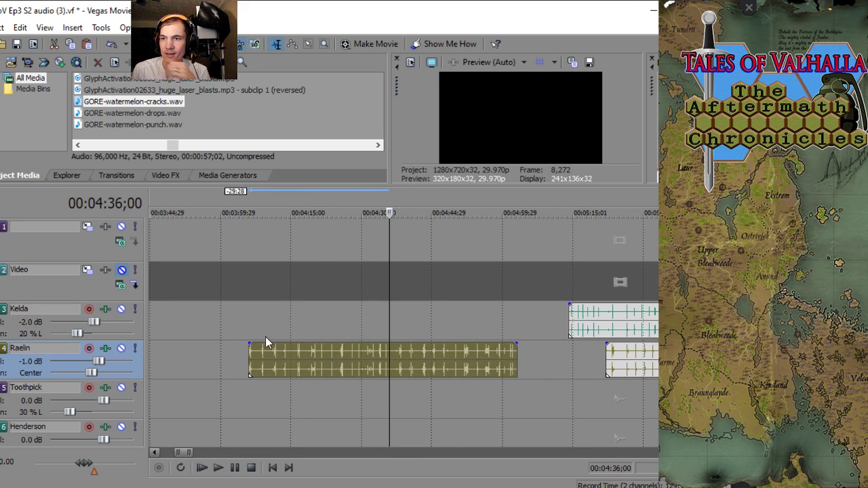
- Listen to the early impacts of the watermelon cracks clip from about 00:04:16, 00:04:11 and 00:04:19
left_click(299, 327)
scroll(296, 326, "up", 6)
key("space")
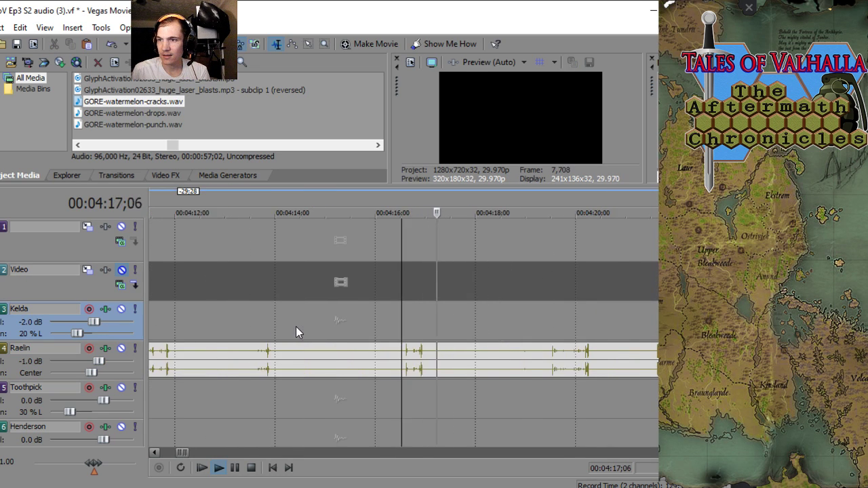
left_click(279, 330)
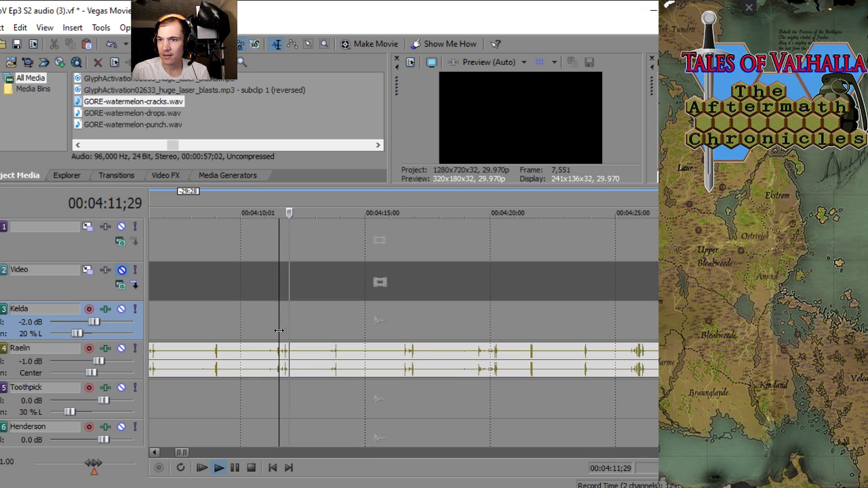
left_click(469, 328)
left_click(481, 327)
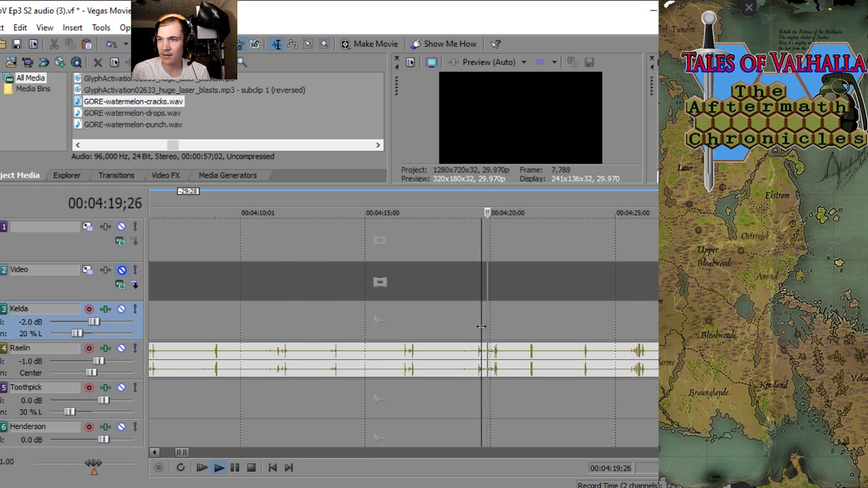
scroll(481, 326, "down", 4)
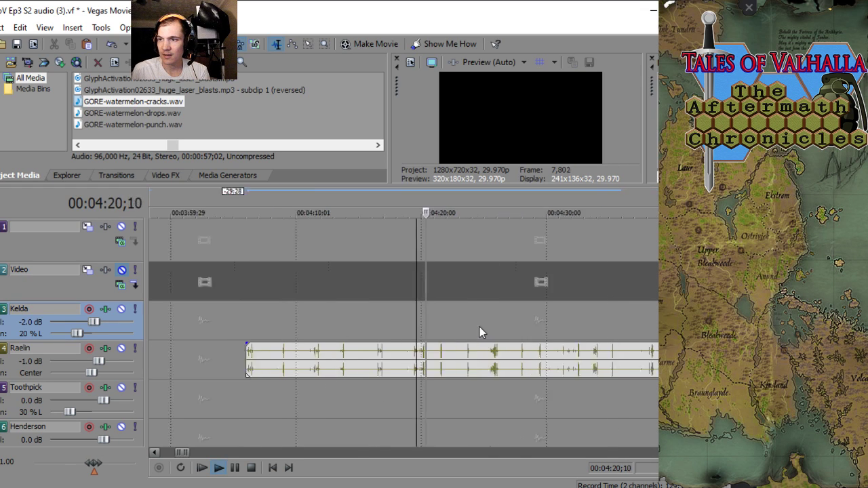
- Audition the middle of the watermelon cracks clip from 00:04:31;14, then stop playback
left_click(529, 329)
scroll(529, 329, "up", 4)
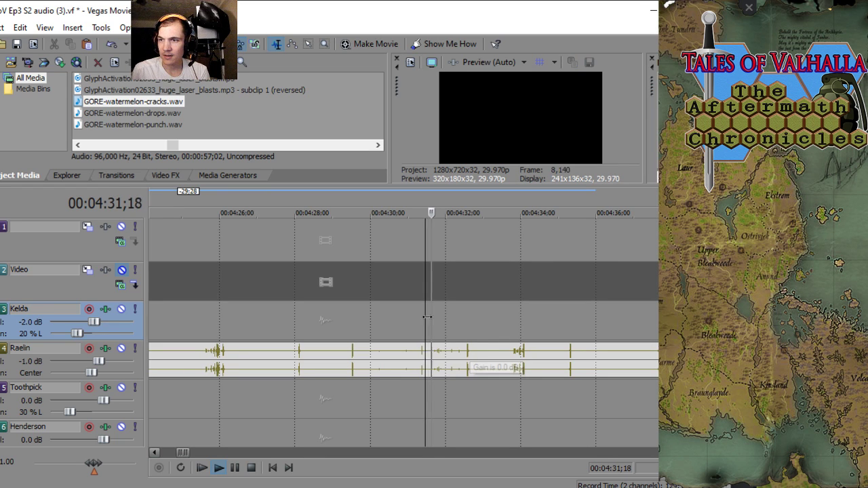
scroll(399, 330, "right", 3)
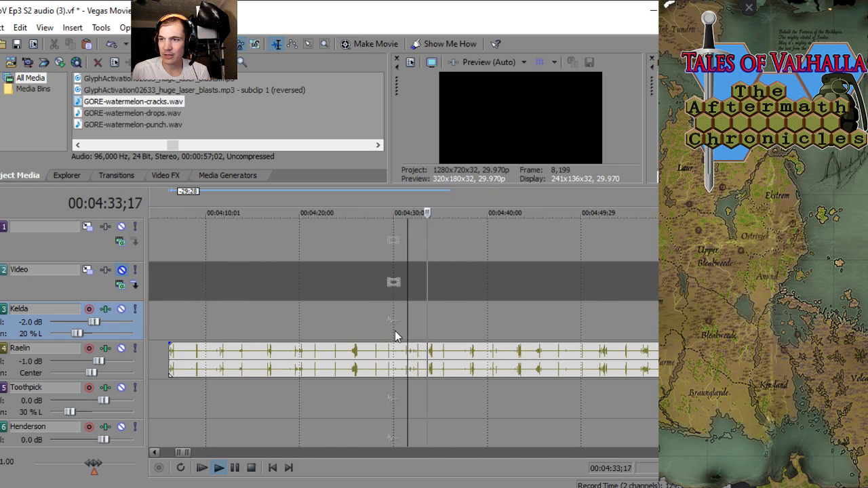
scroll(394, 331, "up", 1)
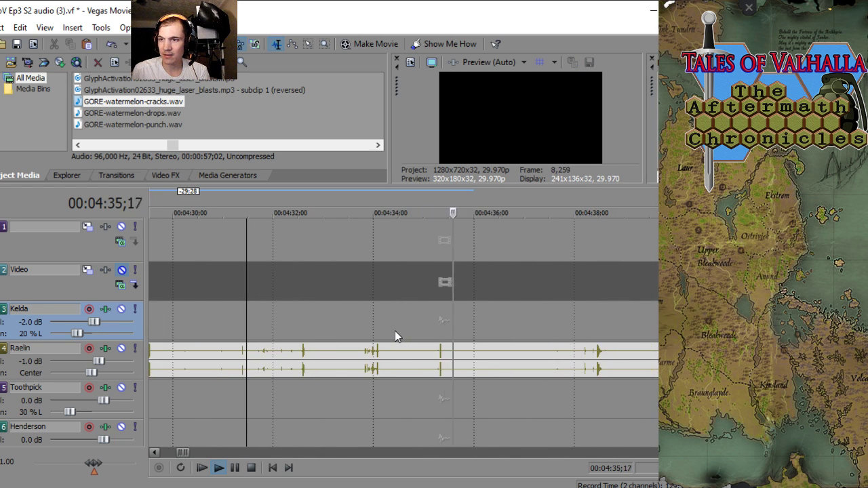
scroll(394, 330, "up", 2)
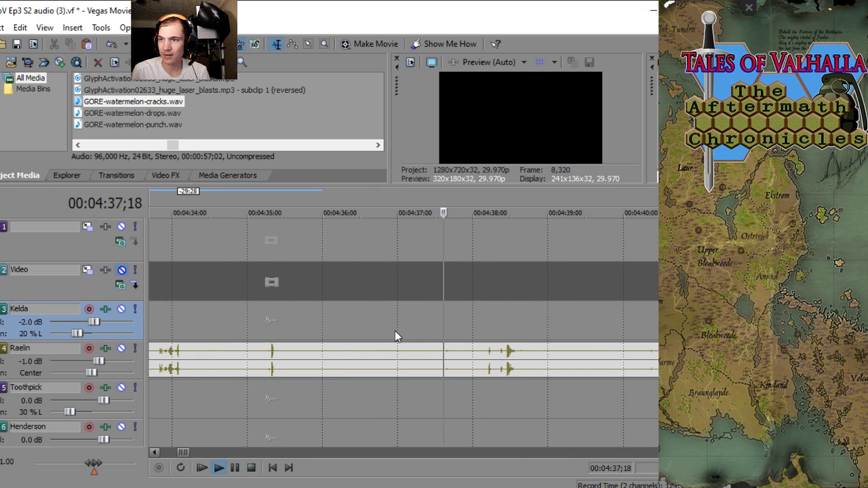
scroll(395, 331, "down", 2)
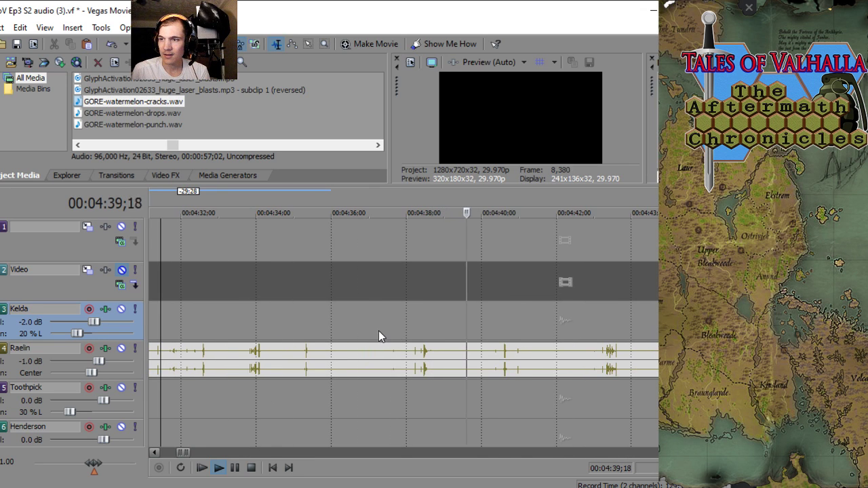
scroll(378, 331, "down", 5)
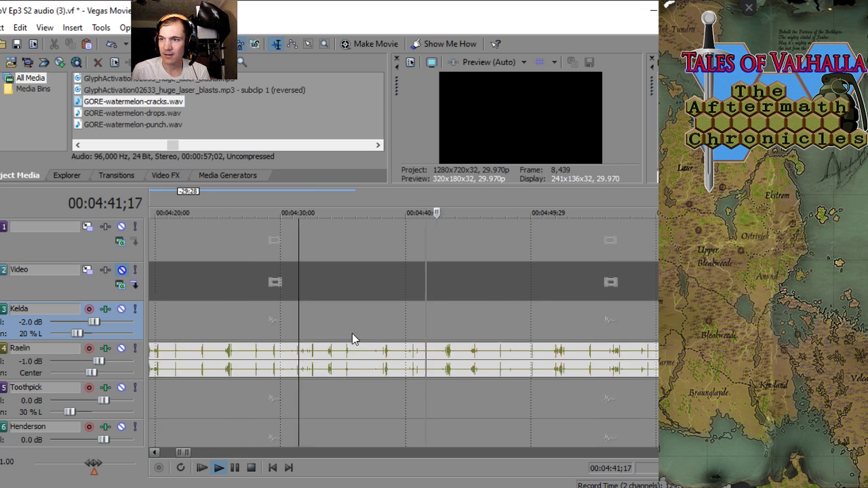
scroll(326, 329, "up", 2)
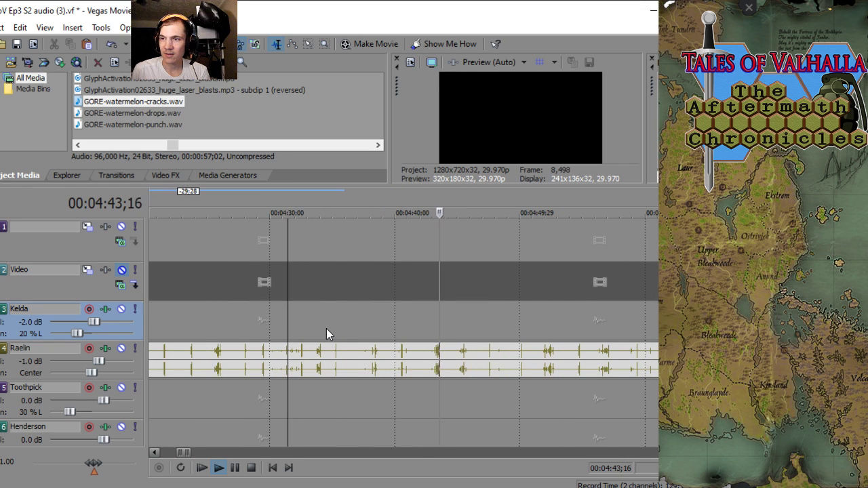
scroll(326, 328, "down", 1)
scroll(325, 328, "down", 1)
key("space")
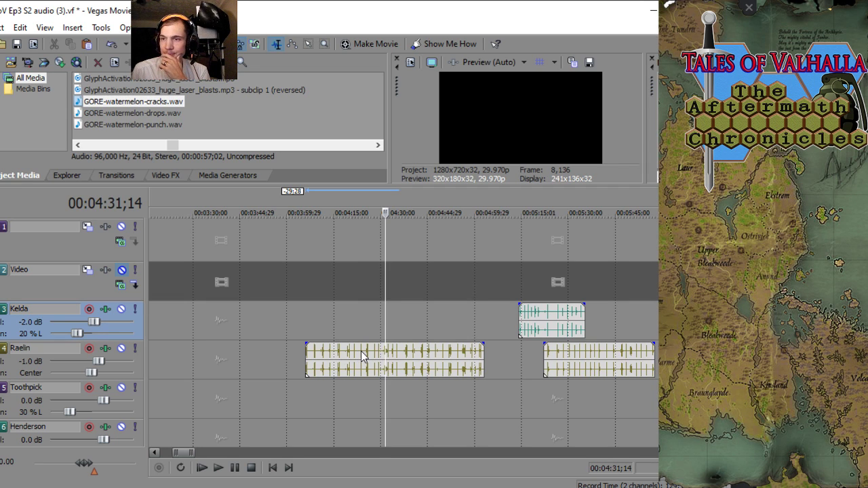
- Remove GORE-watermelon-cracks.wav from the project together with all its timeline references
right_click(132, 101)
left_click(214, 210)
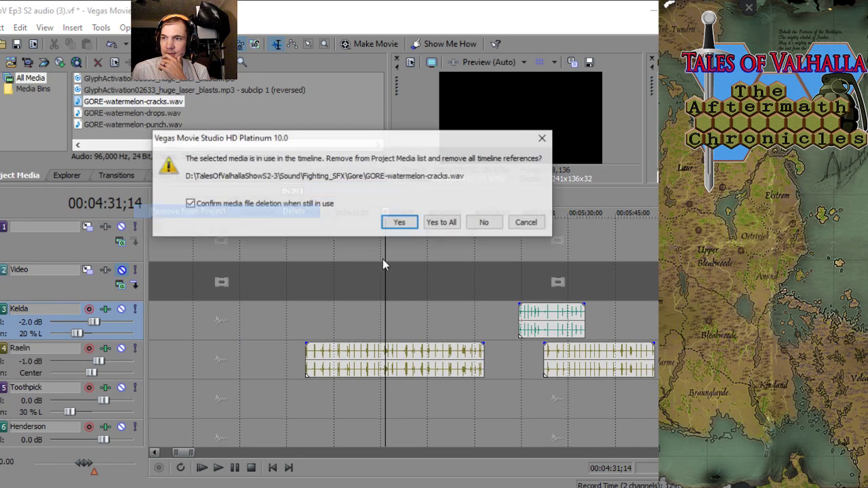
left_click(434, 224)
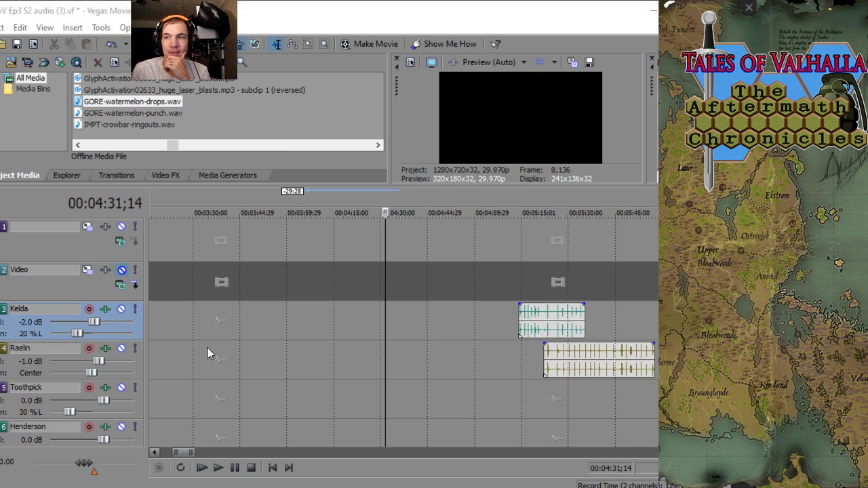
- Add GORE-tomato-squish.wav to the Raelin track at about 00:04:30
key("ctrl+z")
scroll(347, 327, "up", 4)
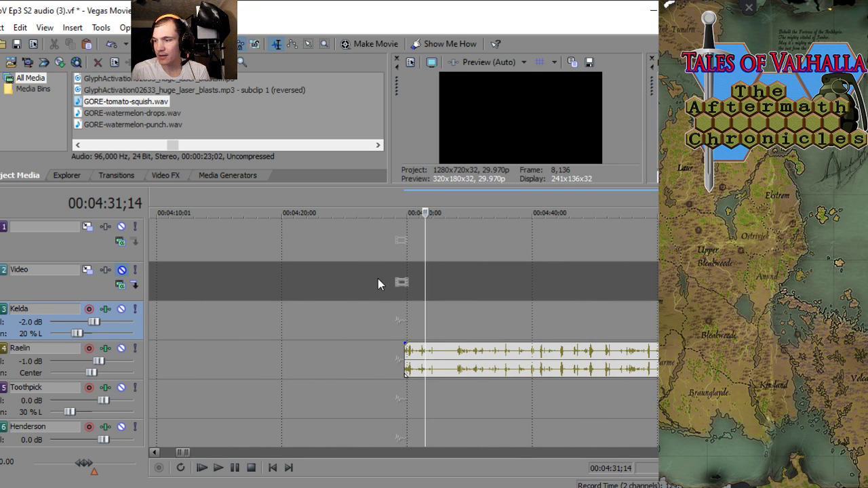
scroll(400, 308, "up", 4)
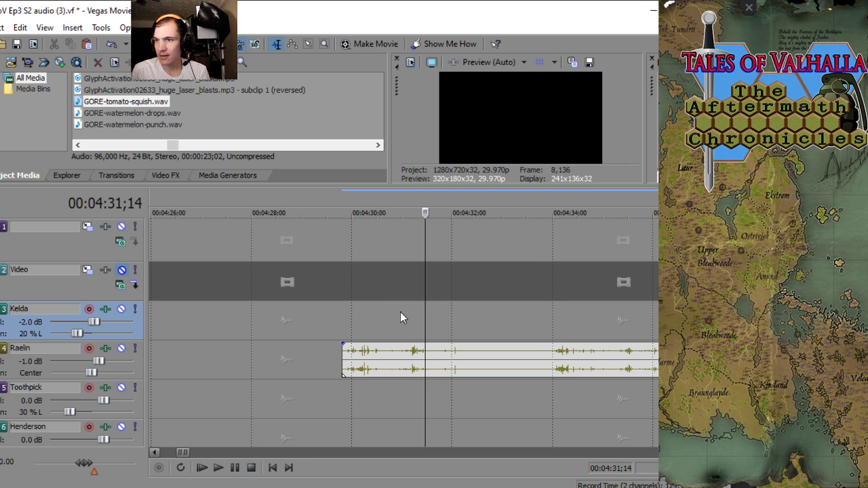
- Audition the tomato squish clip on the Raelin track from 00:04:30;00 until near its end, then stop playback
left_click(352, 328)
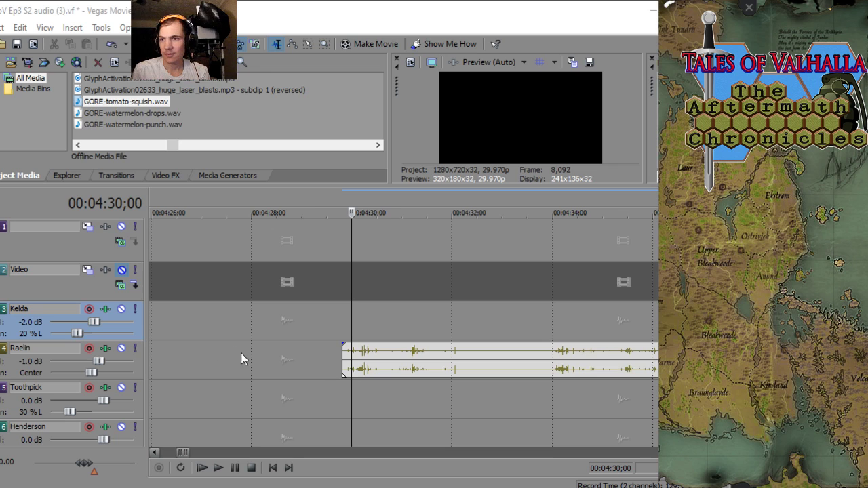
scroll(406, 329, "up", 3)
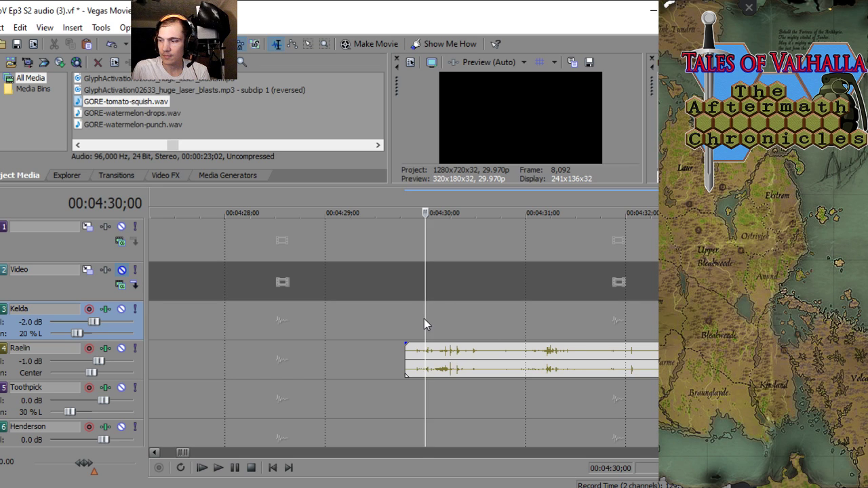
key("space")
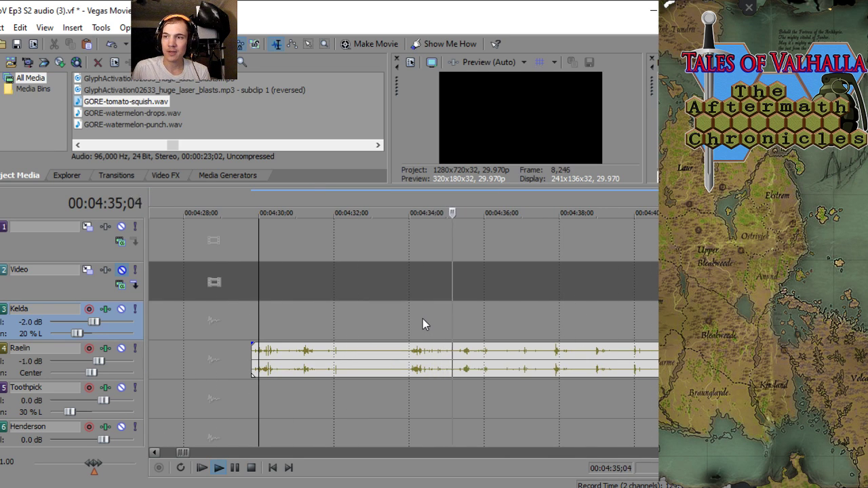
scroll(422, 319, "up", 1)
scroll(422, 319, "down", 3)
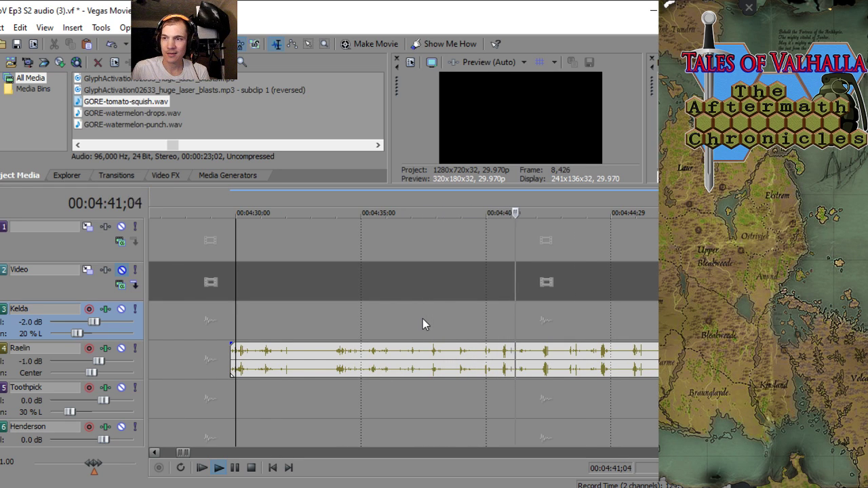
scroll(422, 318, "down", 1)
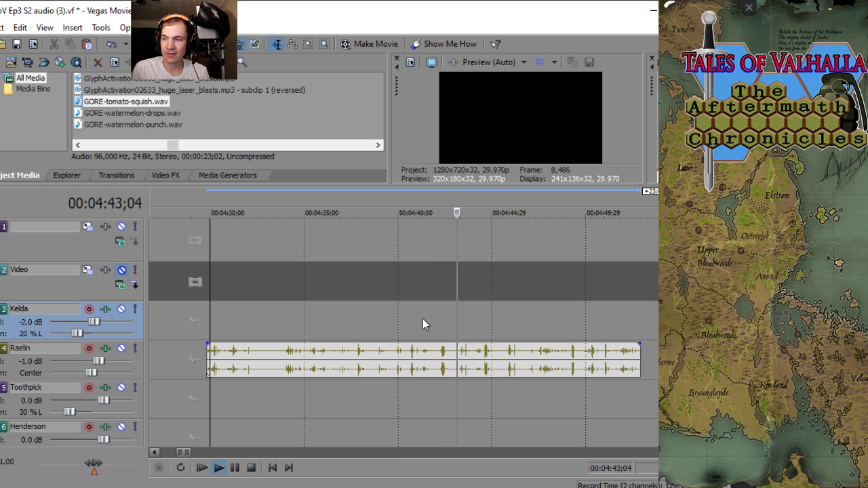
scroll(348, 316, "down", 1)
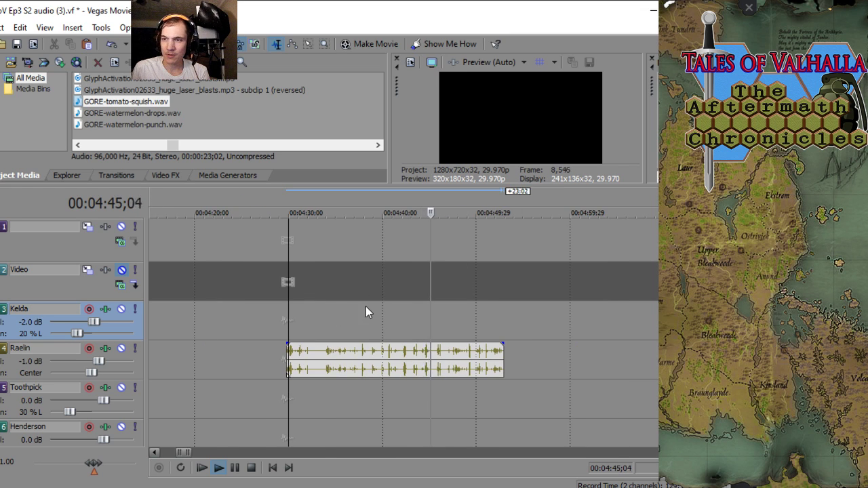
scroll(366, 307, "up", 1)
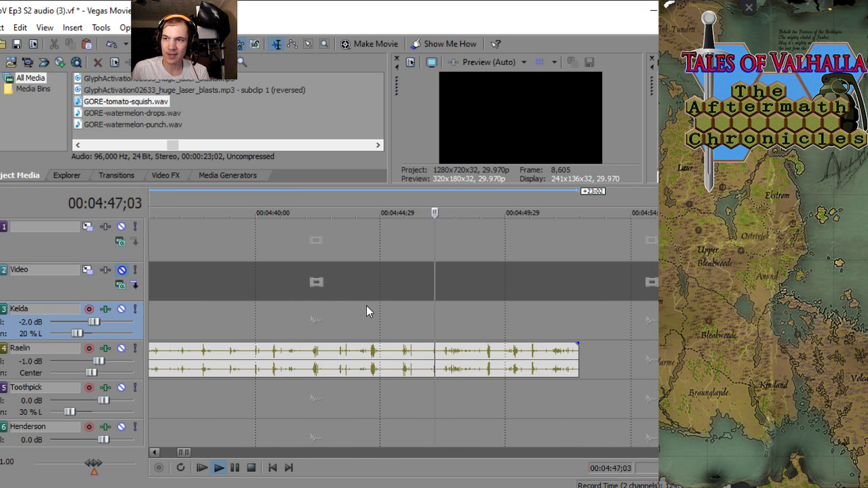
scroll(366, 307, "down", 1)
scroll(366, 311, "up", 1)
scroll(366, 312, "down", 1)
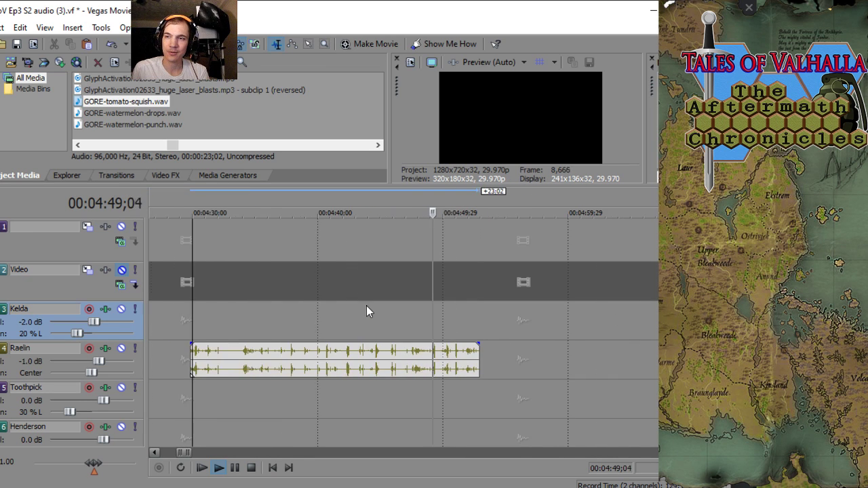
scroll(366, 311, "up", 1)
scroll(366, 306, "up", 1)
scroll(328, 301, "down", 1)
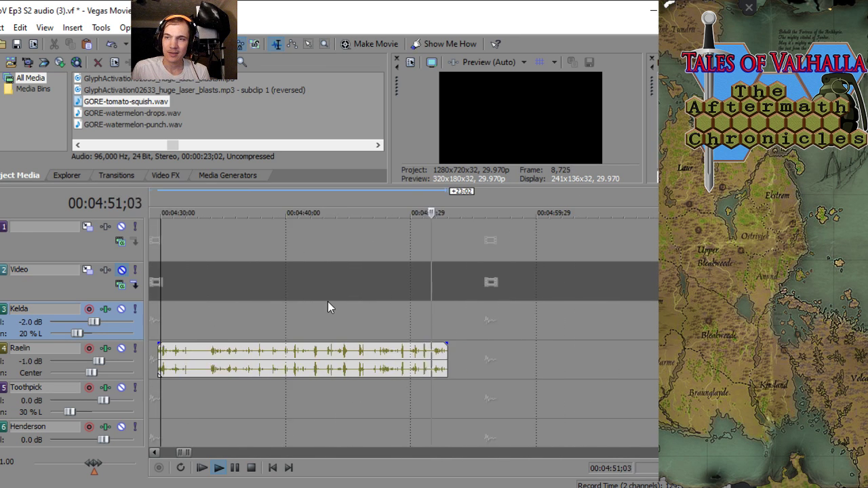
scroll(327, 301, "up", 1)
key("space")
- Move the tomato squish clip to the Toothpick track at about 00:05:14 and add GORE-tomato-squelch.wav to the Raelin track at about 00:04:09
scroll(354, 312, "down", 3)
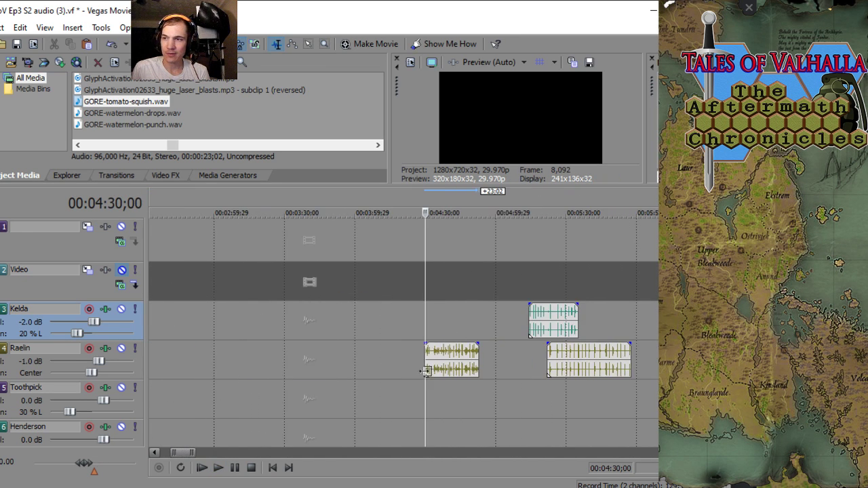
left_click_drag(445, 365, 553, 394)
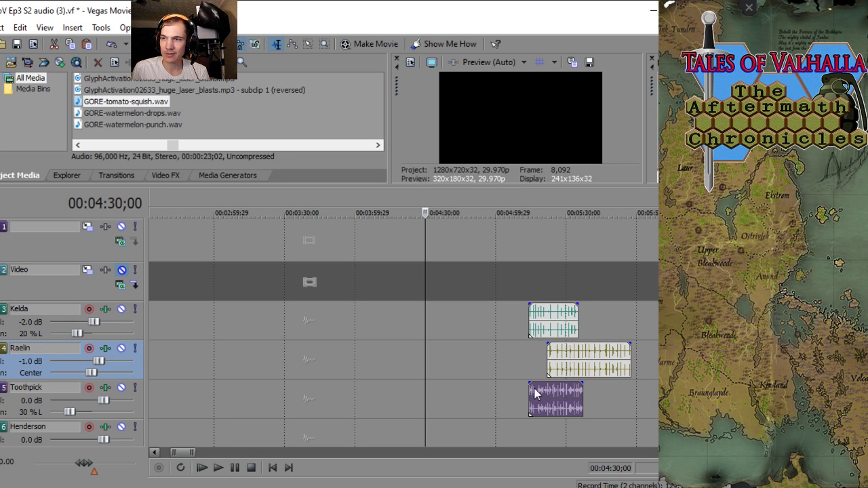
left_click(408, 355)
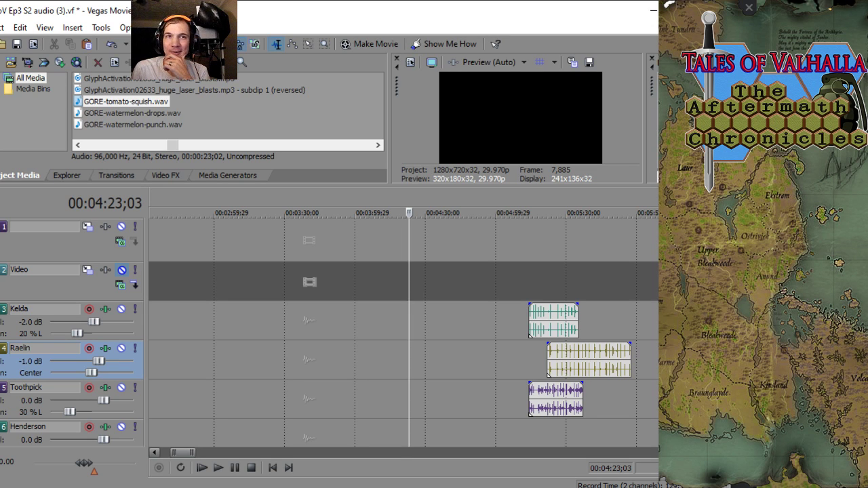
left_click_drag(384, 359, 385, 359)
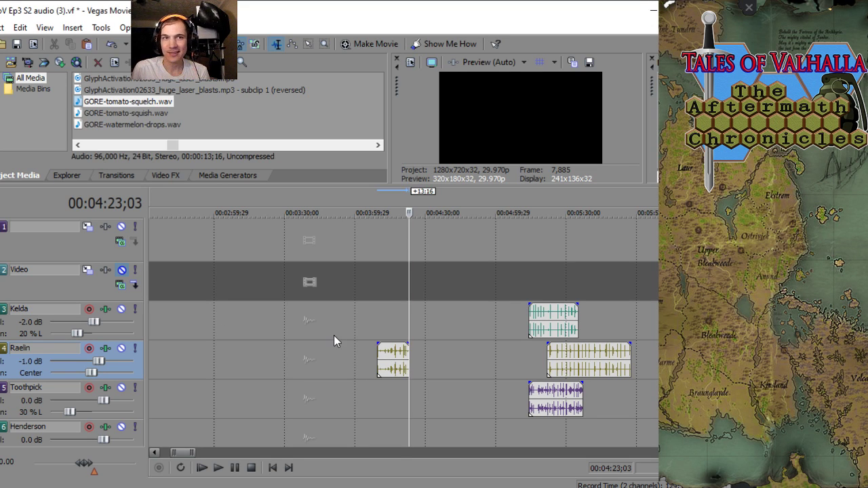
- Audition the second half of the tomato squelch clip from 00:04:17;00, then stop playback
left_click(388, 317)
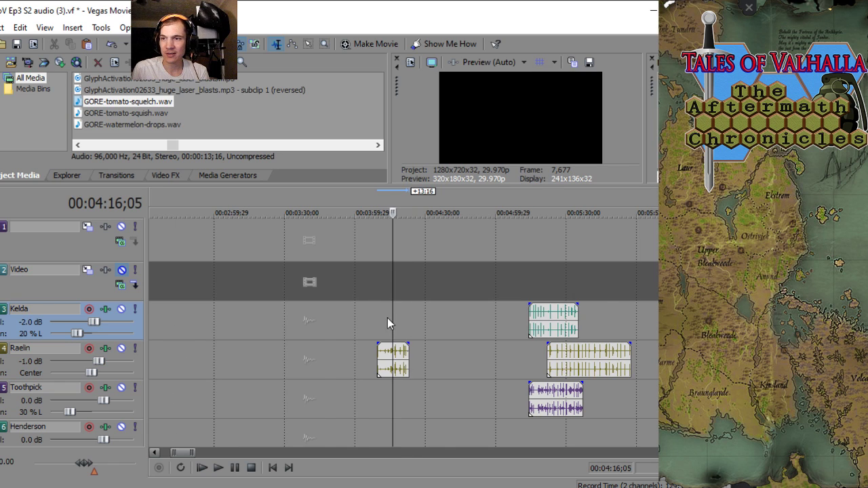
scroll(388, 319, "up", 5)
left_click(446, 337)
key("space")
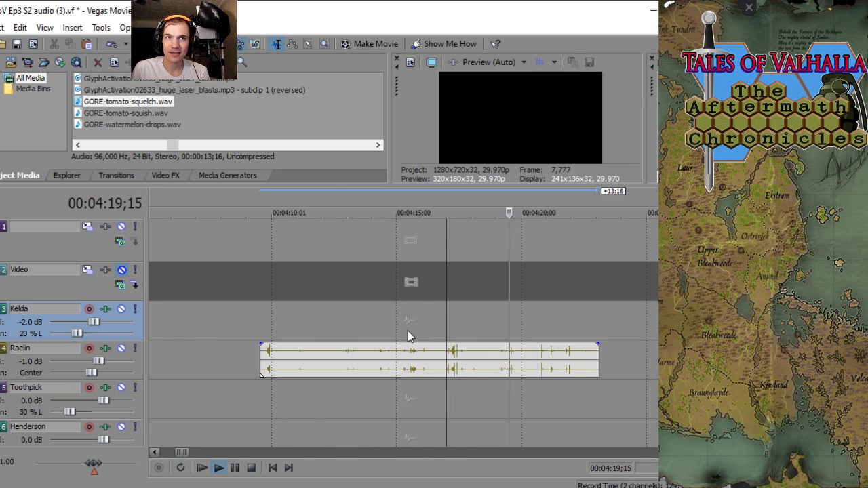
scroll(375, 329, "down", 2)
scroll(373, 327, "up", 3)
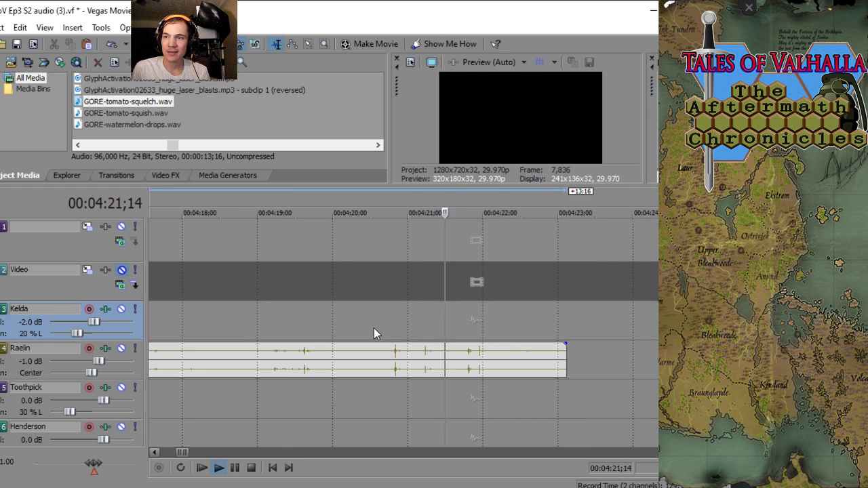
scroll(346, 322, "down", 5)
key("space")
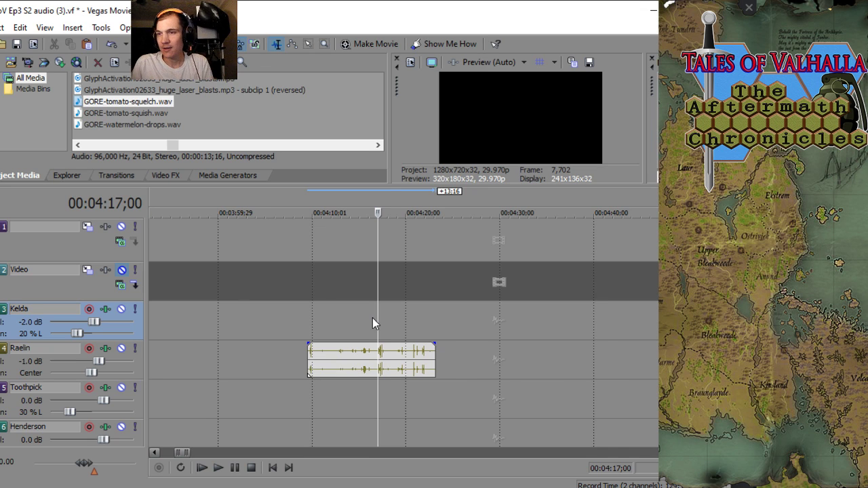
- Replay the tomato squelch clip briefly from 00:04:17;00 to hear its middle burst again
scroll(372, 318, "down", 3)
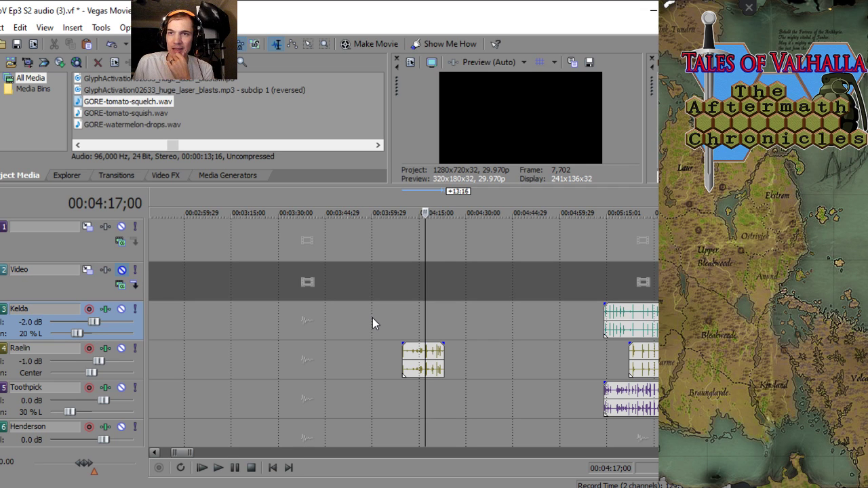
scroll(373, 317, "up", 3)
scroll(373, 323, "down", 4)
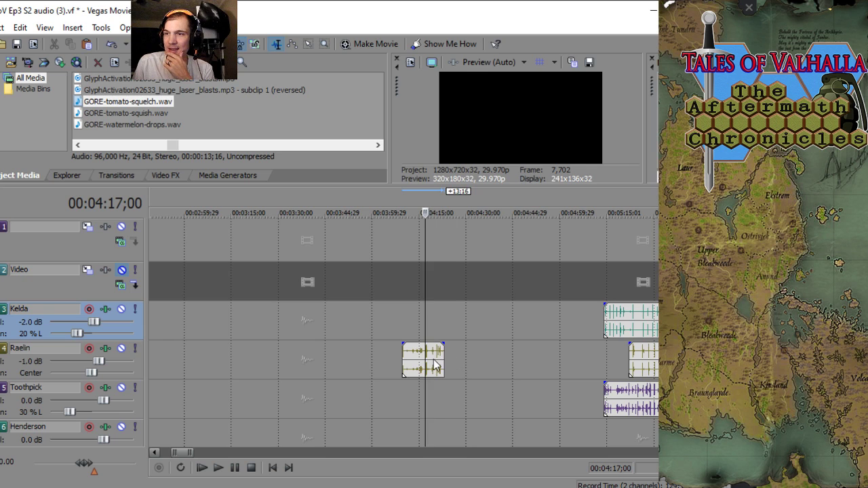
scroll(460, 362, "up", 5)
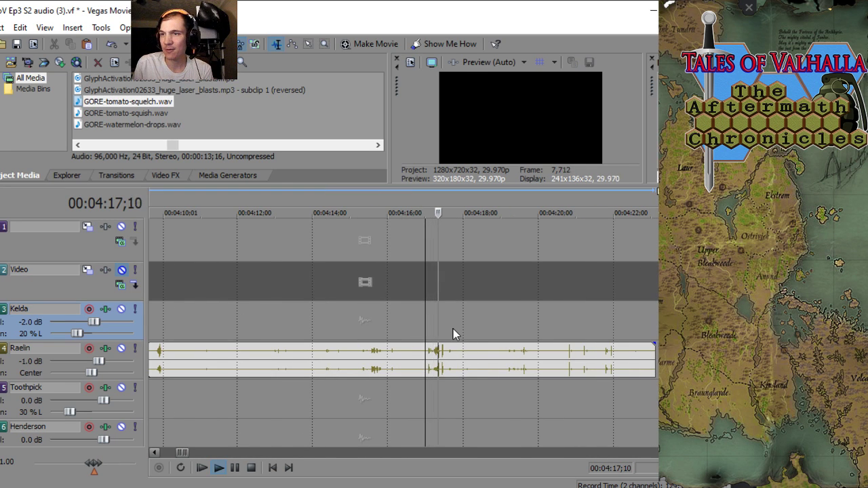
- Move the tomato squelch clip to the Toothpick track at about 00:05:52 and add GORE-tomato-squeeze.wav to the Raelin track at about 00:03:50
scroll(447, 345, "down", 8)
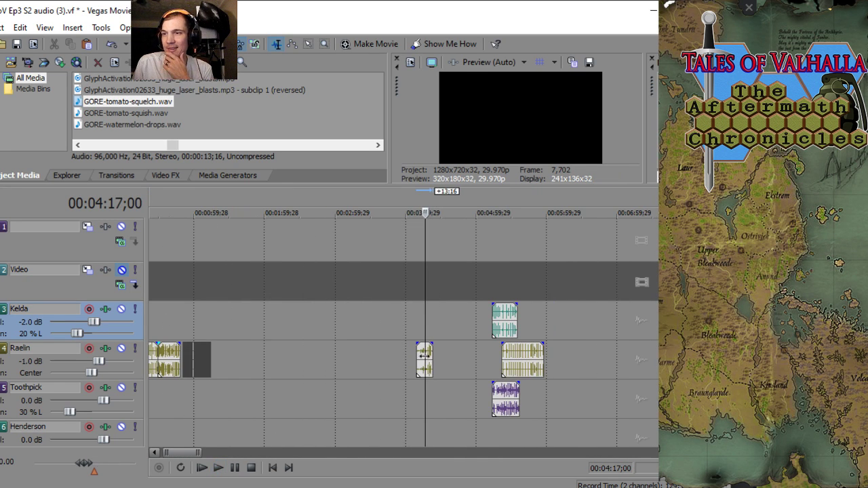
left_click_drag(422, 357, 541, 404)
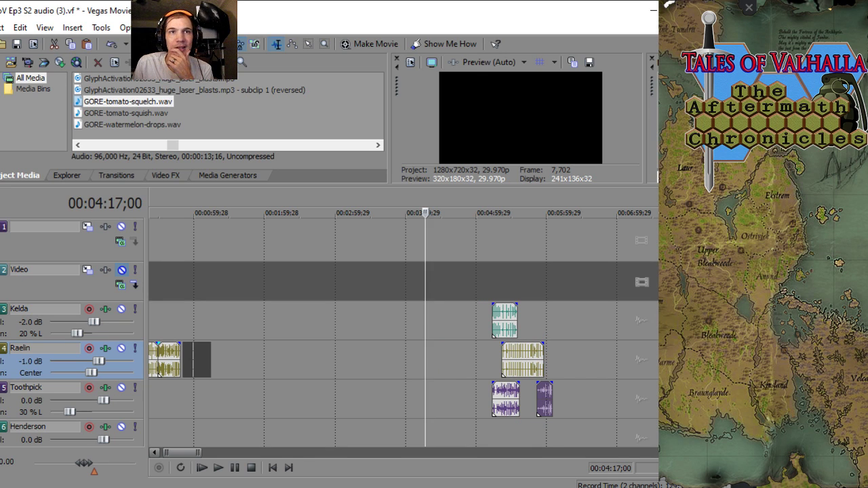
left_click_drag(371, 349, 395, 342)
- Audition the tomato squeeze clip from 00:03:54;16, then stop playback
left_click(399, 323)
scroll(373, 325, "up", 5)
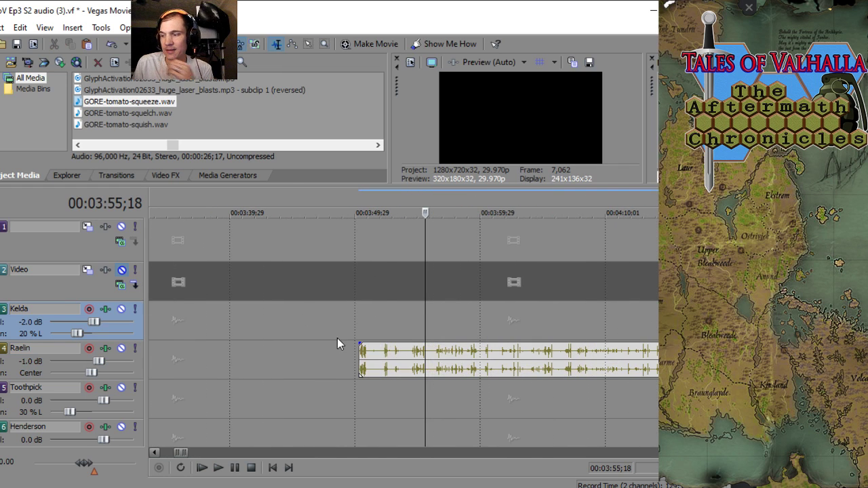
left_click(412, 330)
scroll(412, 330, "up", 3)
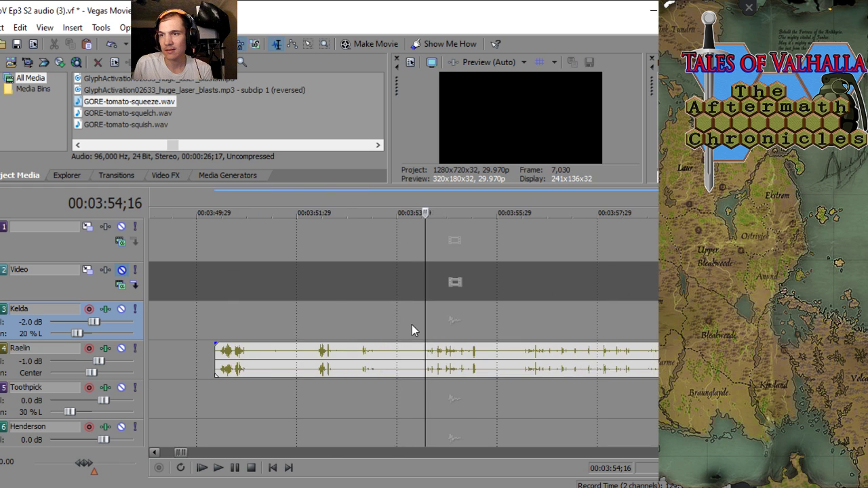
key("space")
scroll(407, 325, "down", 2)
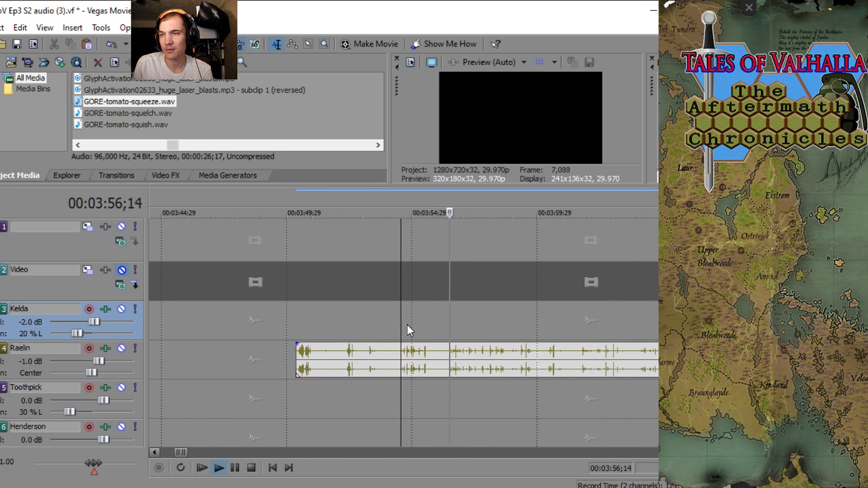
scroll(407, 325, "down", 1)
scroll(407, 326, "up", 3)
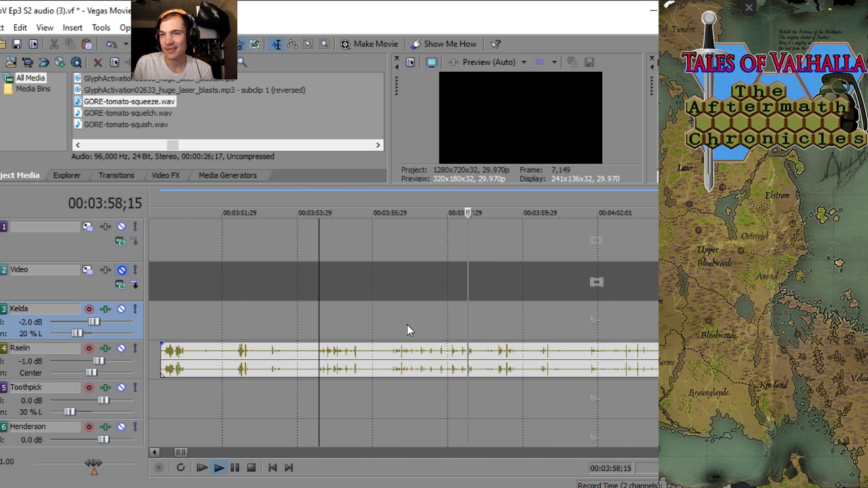
scroll(406, 325, "down", 2)
scroll(403, 326, "down", 3)
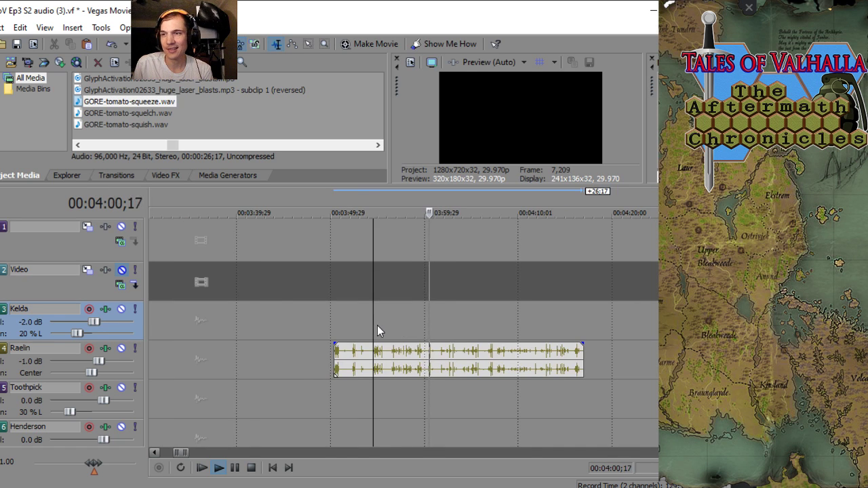
scroll(377, 325, "up", 1)
scroll(407, 343, "down", 6)
key("space")
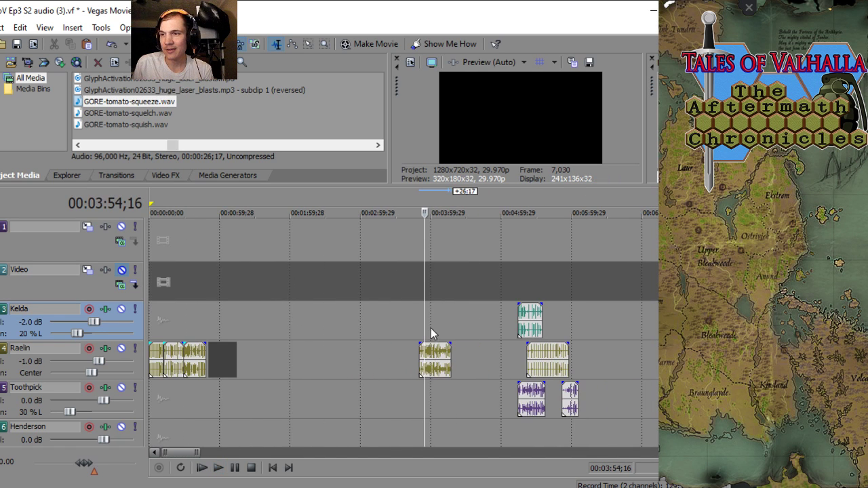
- Move the tomato squeeze clip to the Henderson track at about 00:05:37 and add GORE-tomato-smack.wav to the Raelin track at about 00:04:06
left_click_drag(429, 368, 554, 434)
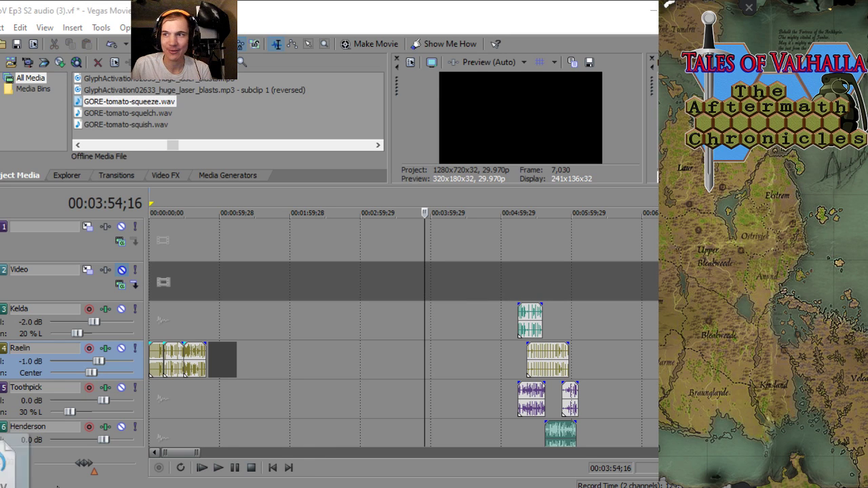
left_click_drag(129, 101, 444, 354)
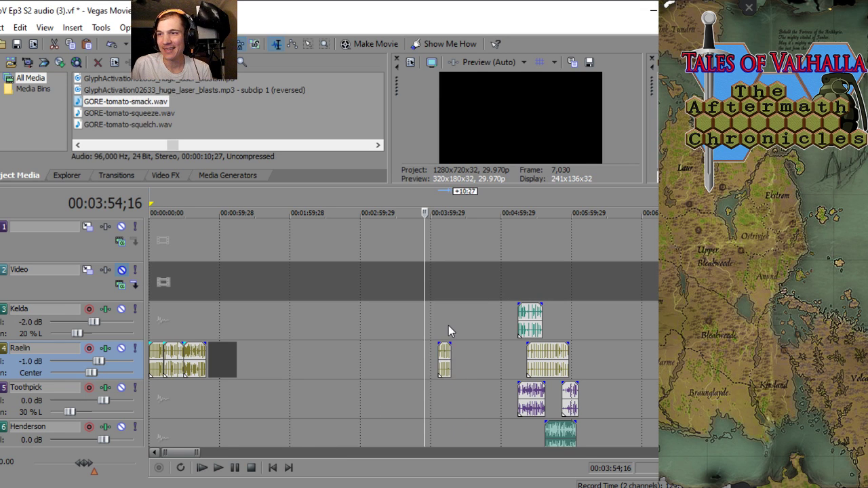
- Audition the tomato smack clip on the Raelin track from about 00:04:11, then stop playback
scroll(364, 374, "up", 8)
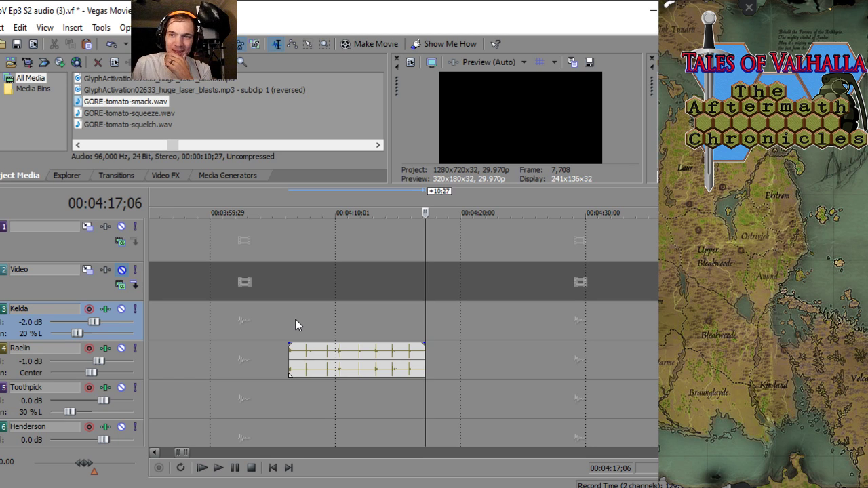
scroll(295, 319, "up", 3)
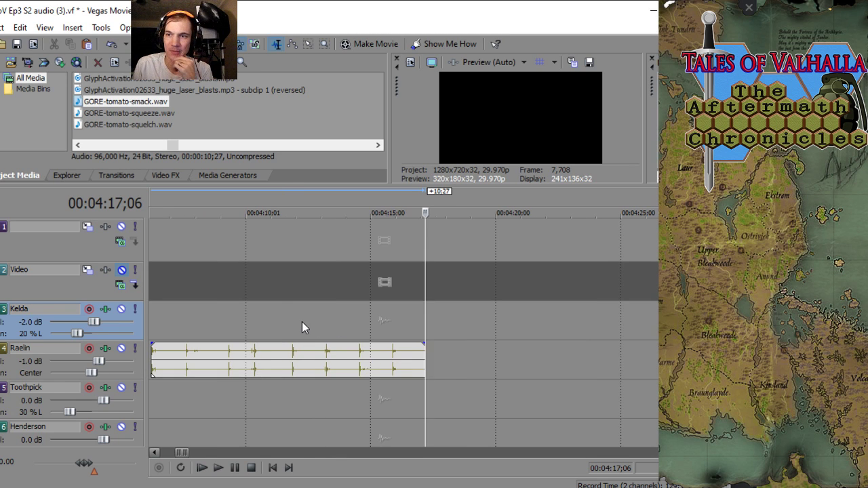
left_click(288, 327)
scroll(298, 327, "up", 3)
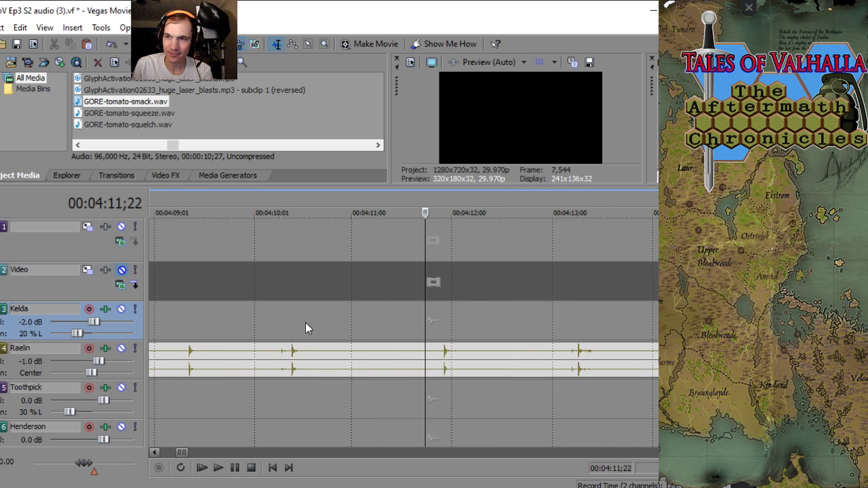
key("space")
scroll(407, 320, "down", 2)
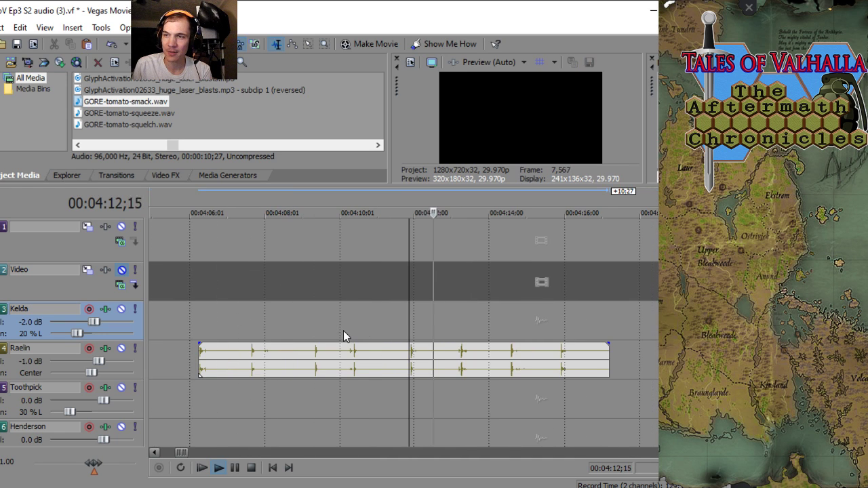
scroll(343, 330, "down", 1)
scroll(343, 330, "up", 1)
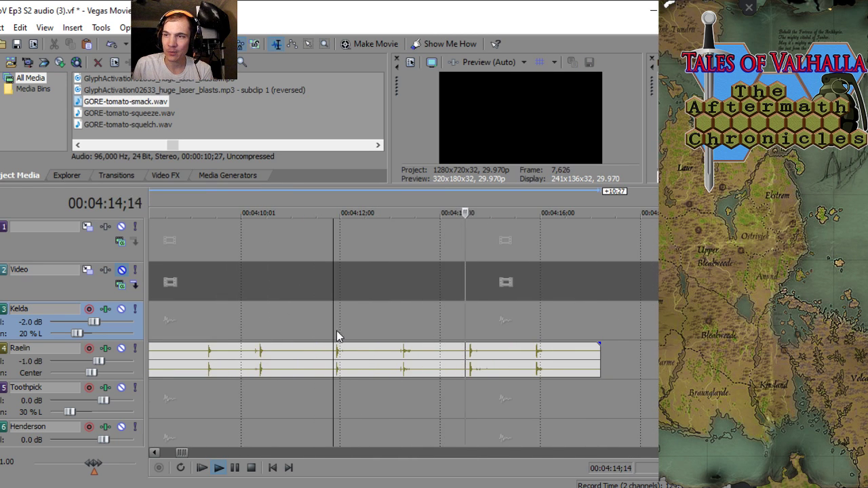
scroll(332, 328, "down", 1)
scroll(315, 327, "up", 1)
scroll(316, 328, "down", 1)
scroll(281, 320, "down", 1)
key("space")
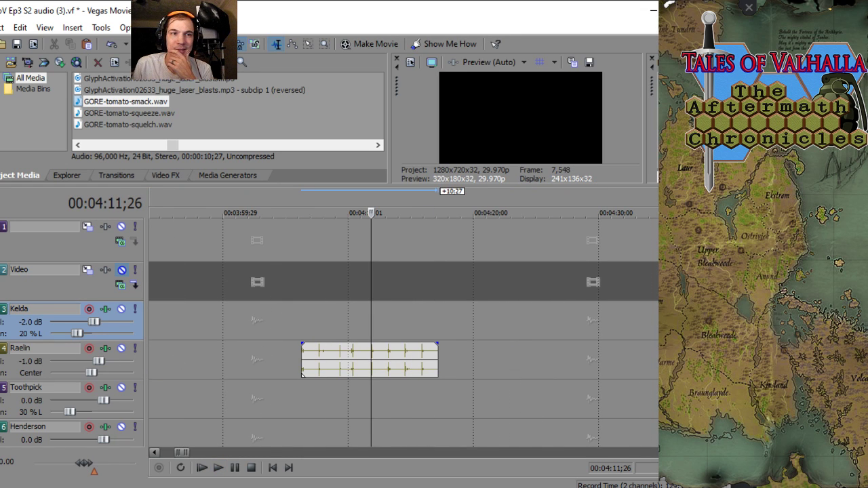
- Remove GORE-tomato-smack.wav from the project along with its clip on the timeline
right_click(321, 350)
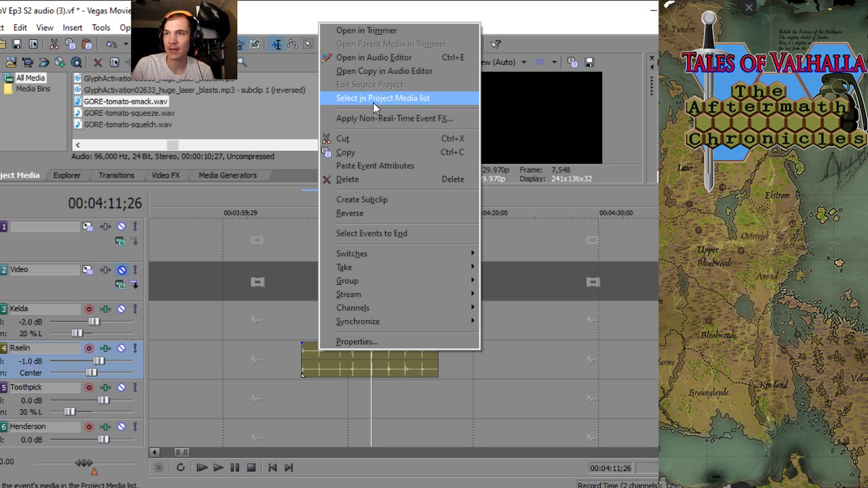
left_click(243, 316)
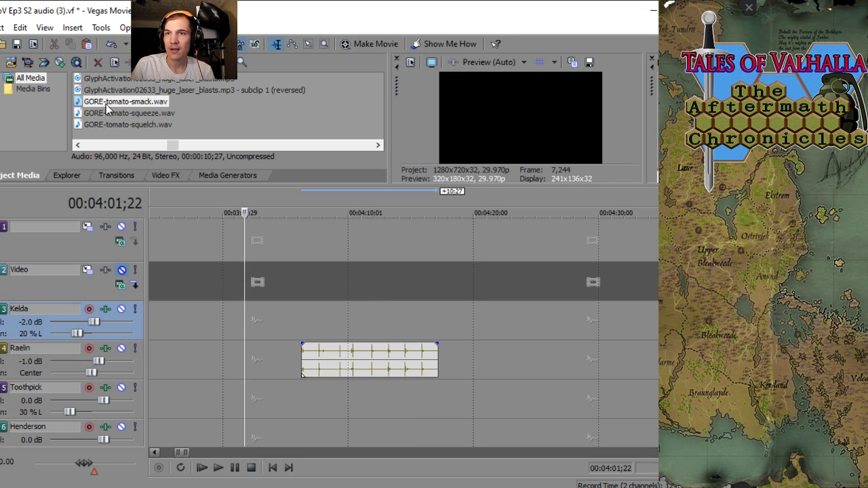
right_click(114, 102)
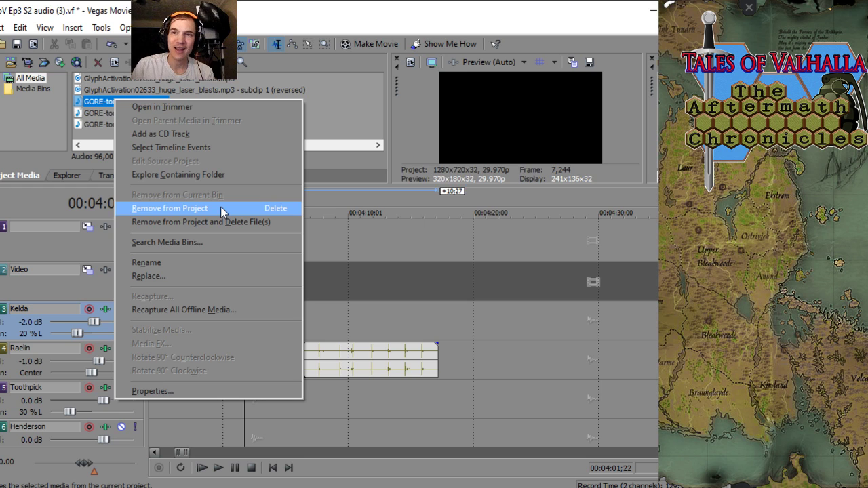
left_click(220, 208)
left_click(441, 221)
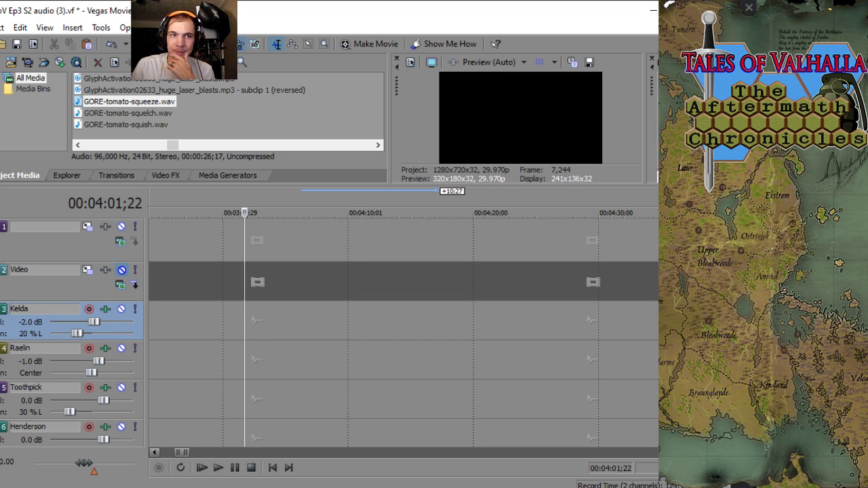
- Add GORE-orange-squish-squeeze-longer.wav to the Raelin track, positioned to start at about 00:03:42
left_click_drag(375, 362, 362, 375)
scroll(362, 376, "down", 3)
left_click(506, 356)
left_click_drag(506, 356, 378, 353)
scroll(379, 353, "down", 3)
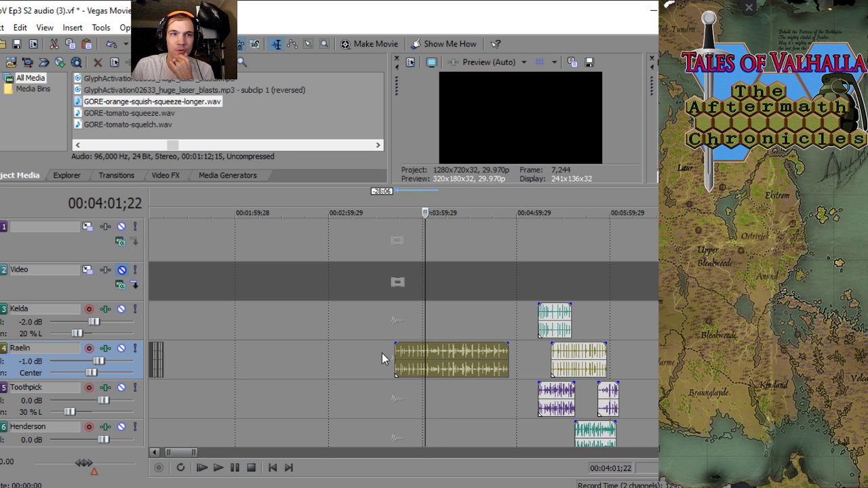
- Play the long orange squish-squeeze clip from about 00:04:05 to hear its middle section
scroll(382, 353, "up", 3)
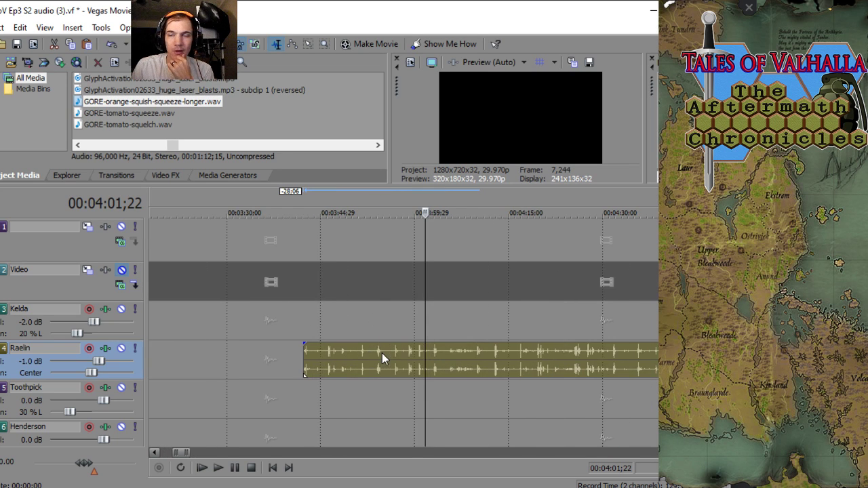
left_click(449, 335)
key("space")
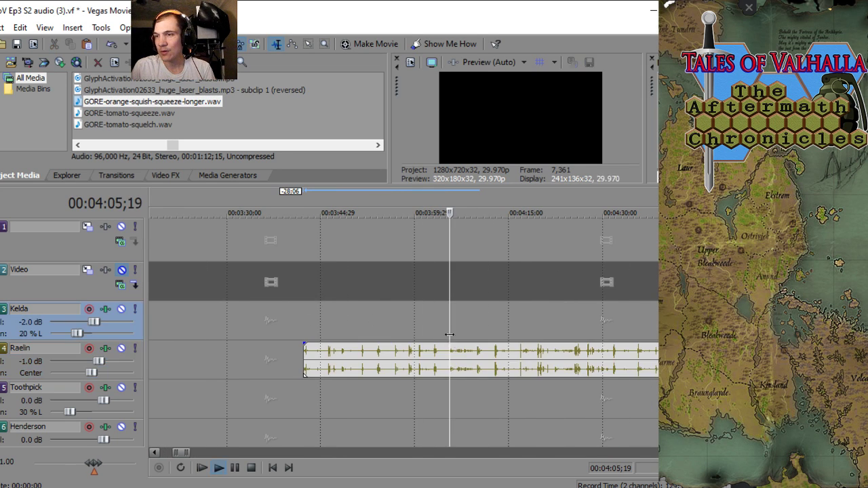
scroll(448, 334, "up", 3)
scroll(447, 335, "down", 2)
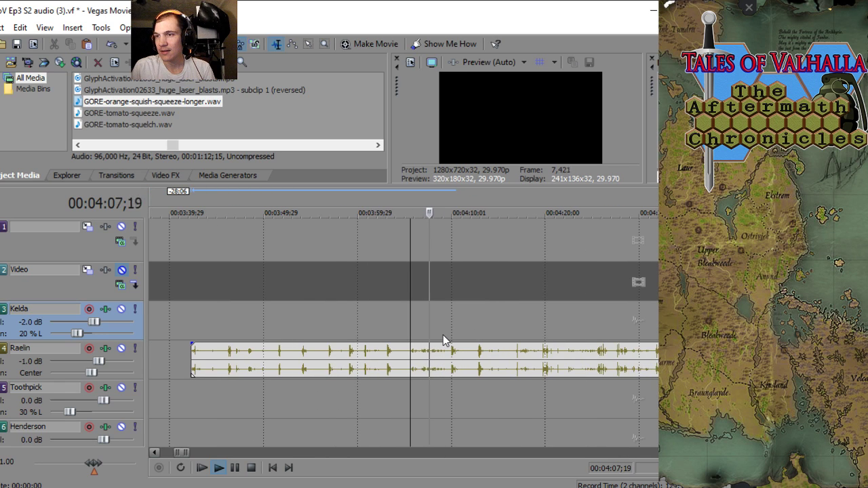
- Replay the long orange squish-squeeze clip from 00:04:24;20, then stop playback
left_click(588, 327)
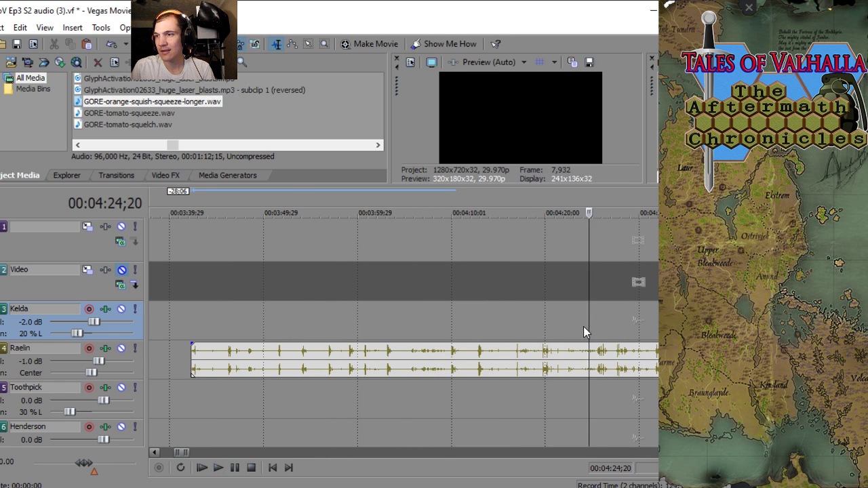
scroll(523, 340, "up", 2)
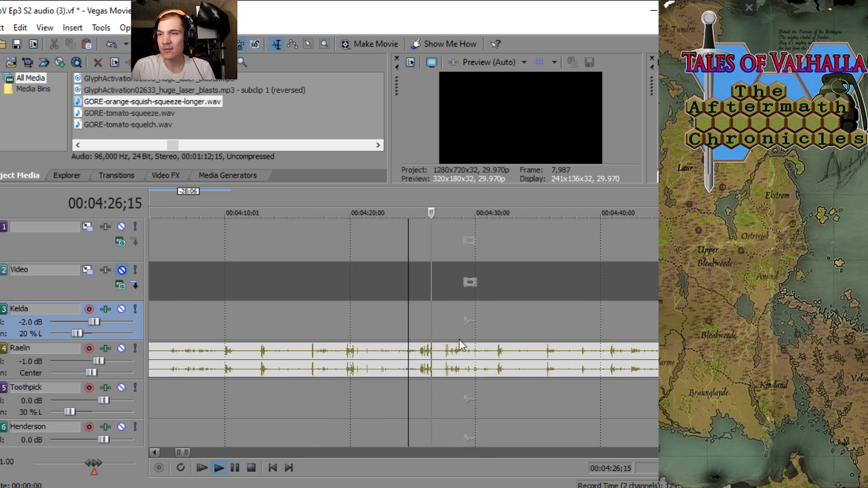
scroll(459, 340, "down", 3)
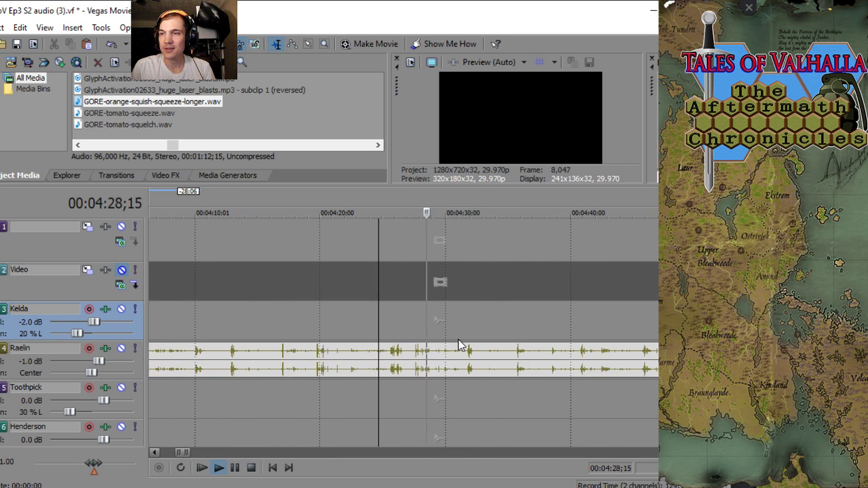
scroll(459, 346, "down", 2)
scroll(459, 345, "up", 3)
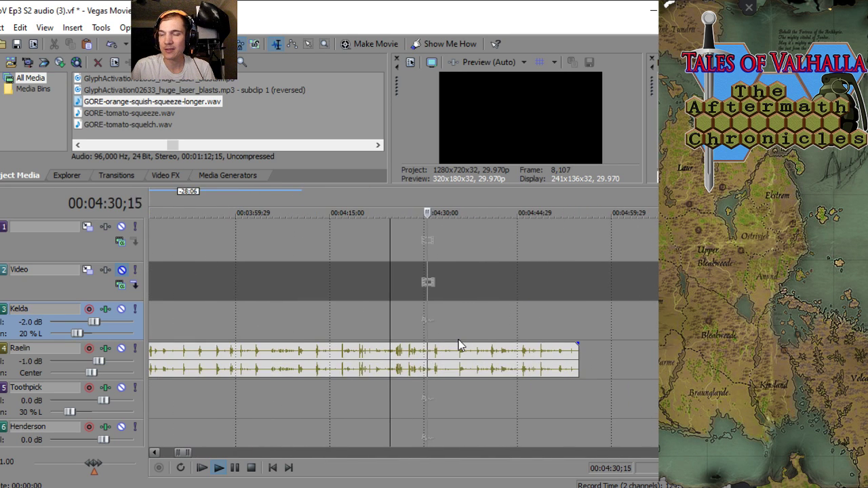
scroll(459, 345, "down", 2)
scroll(459, 345, "up", 2)
scroll(459, 346, "down", 3)
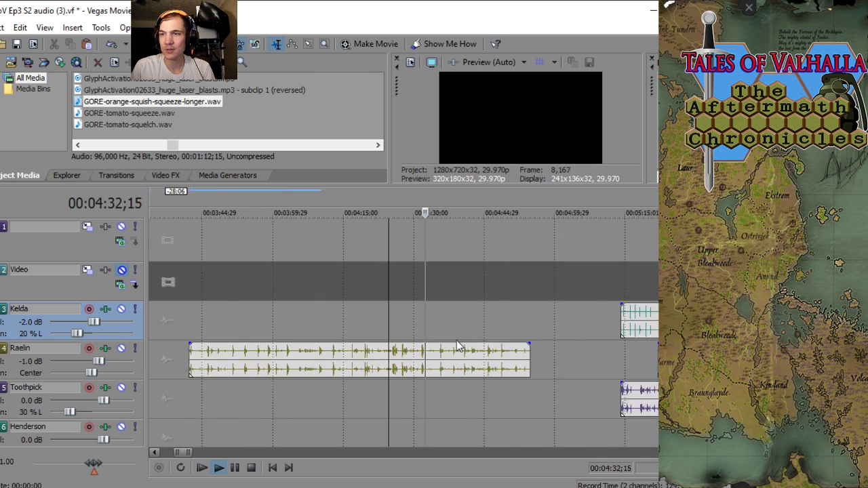
key("space")
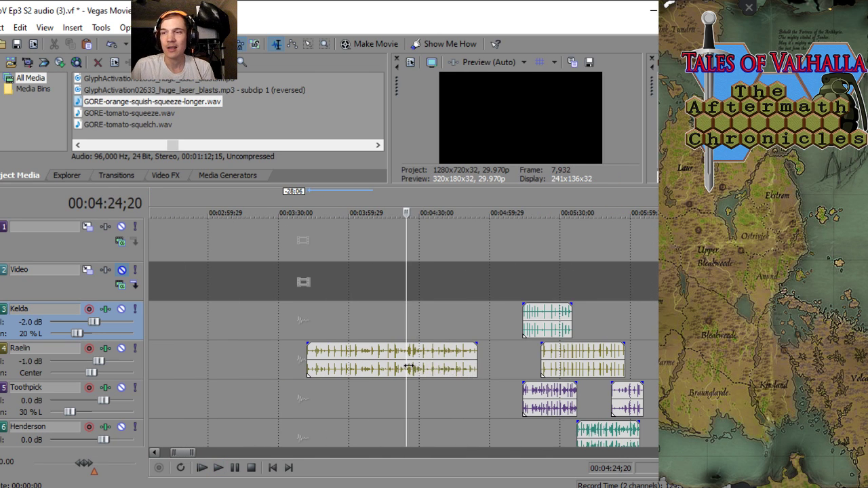
- Move the long orange squish-squeeze clip to the Henderson track at about 00:04:10 and add GORE-orange-squeeze.wav to the Raelin track at about 00:03:19
scroll(415, 363, "down", 5)
scroll(415, 362, "up", 6)
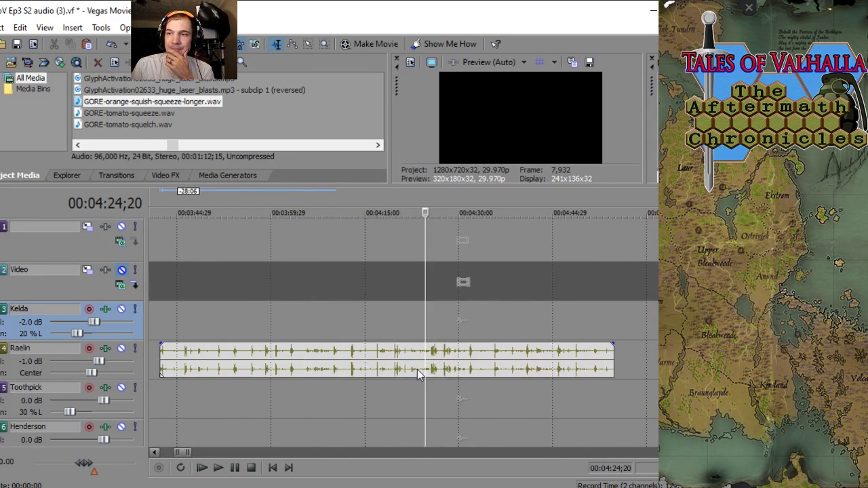
scroll(417, 370, "down", 3)
scroll(424, 369, "down", 2)
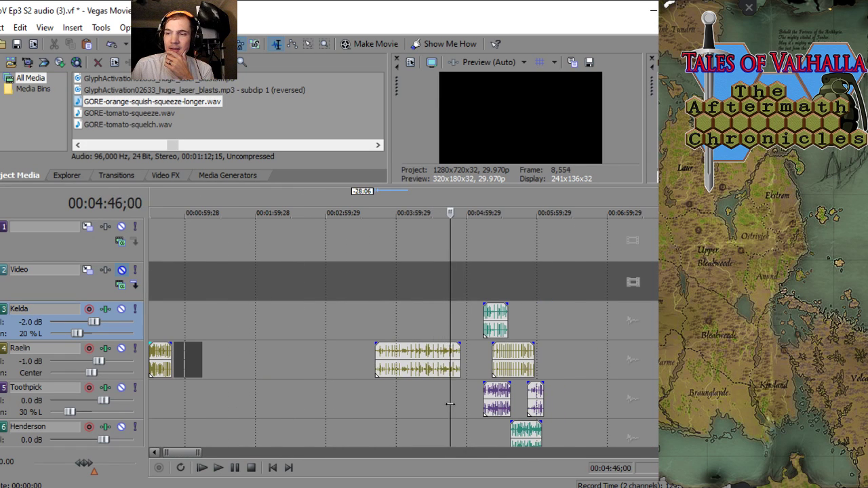
left_click_drag(417, 365, 448, 428)
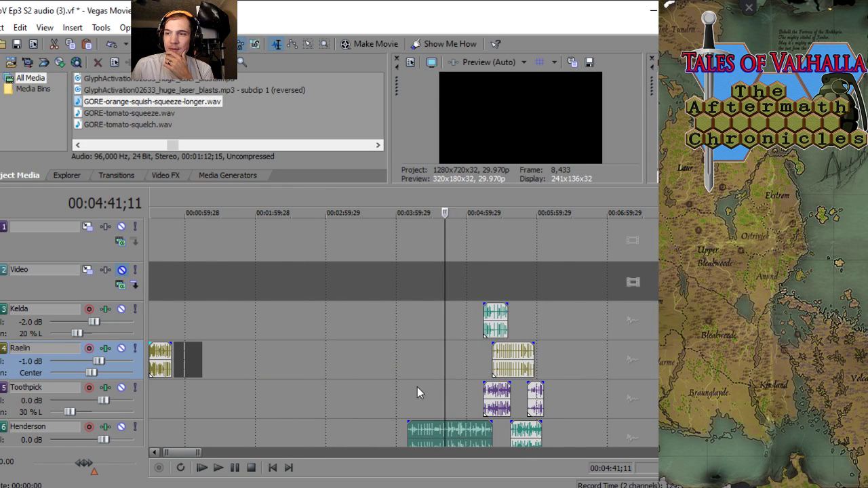
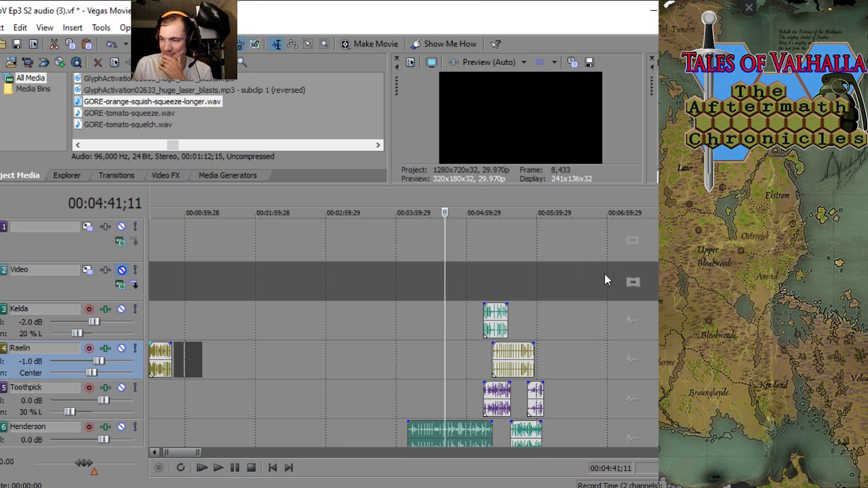
left_click(358, 363)
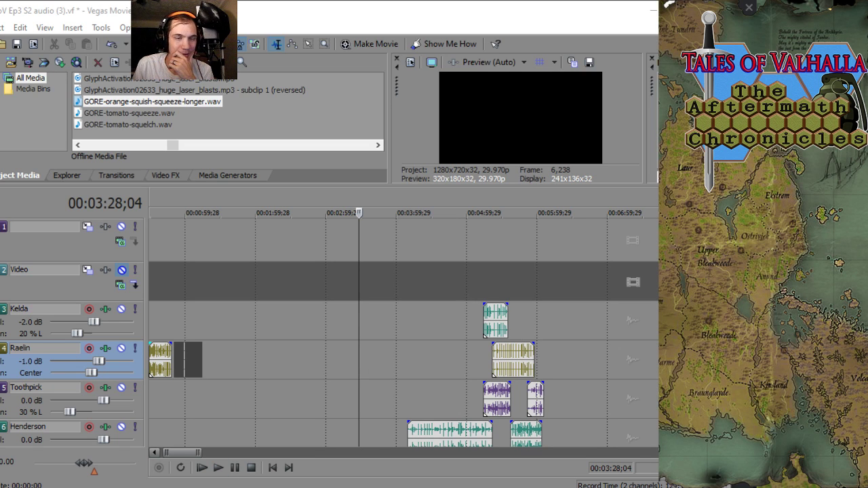
left_click_drag(380, 487, 356, 350)
- Audition the orange squeeze clip from 00:03:24;15, then stop playback
scroll(355, 350, "up", 5)
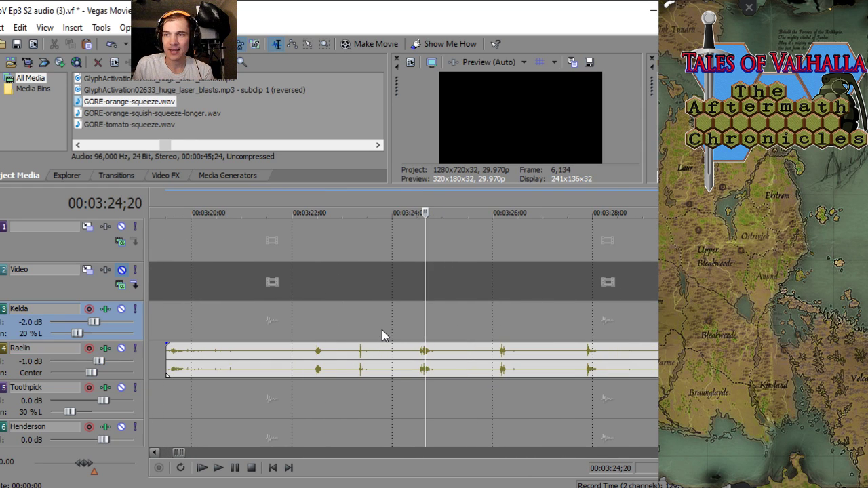
left_click(416, 325)
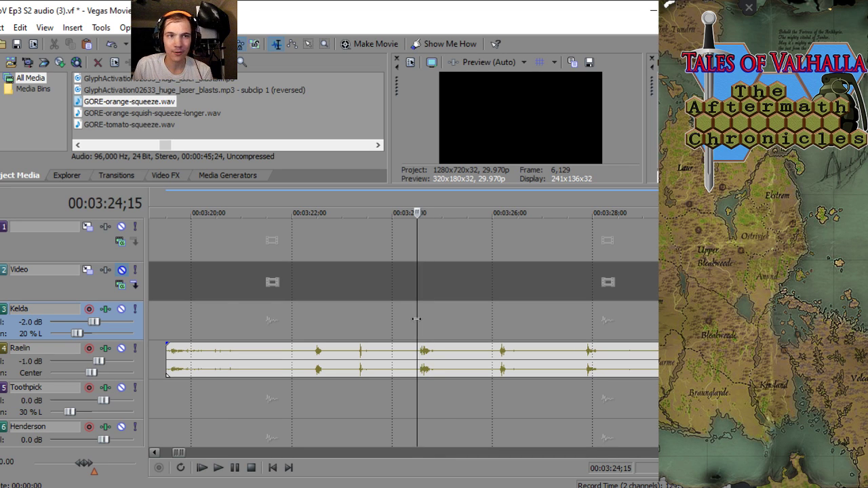
key("space")
scroll(416, 319, "down", 2)
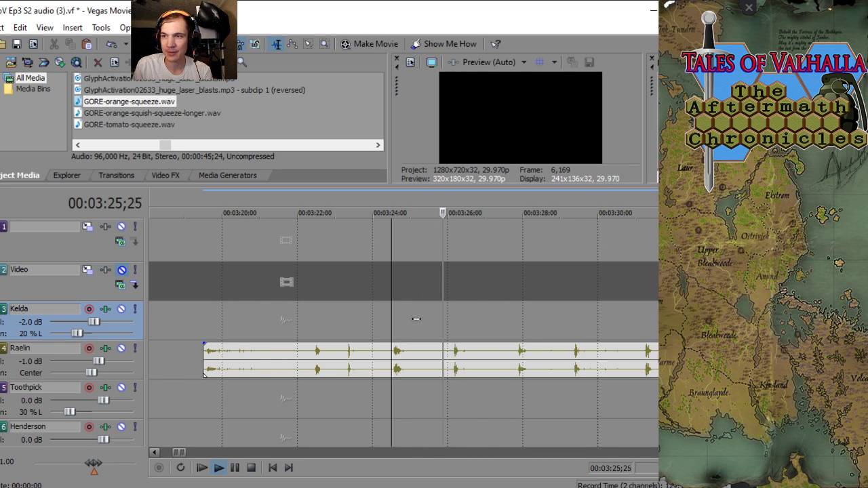
scroll(416, 319, "down", 3)
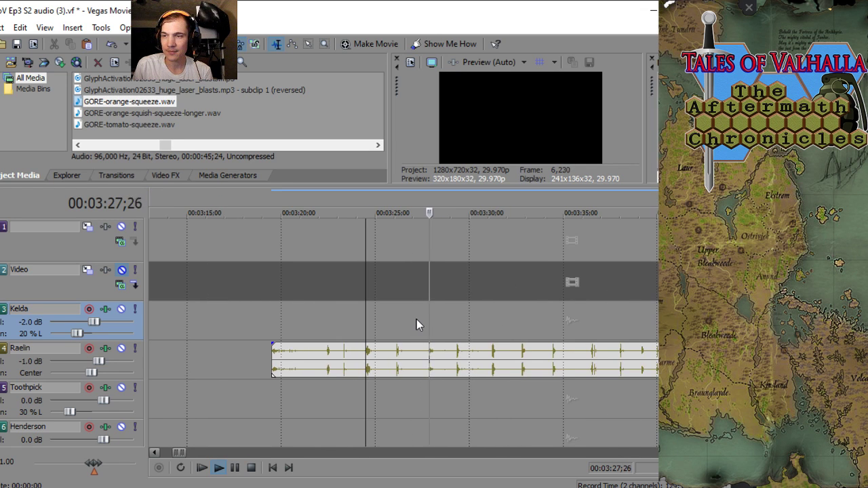
scroll(416, 319, "down", 10)
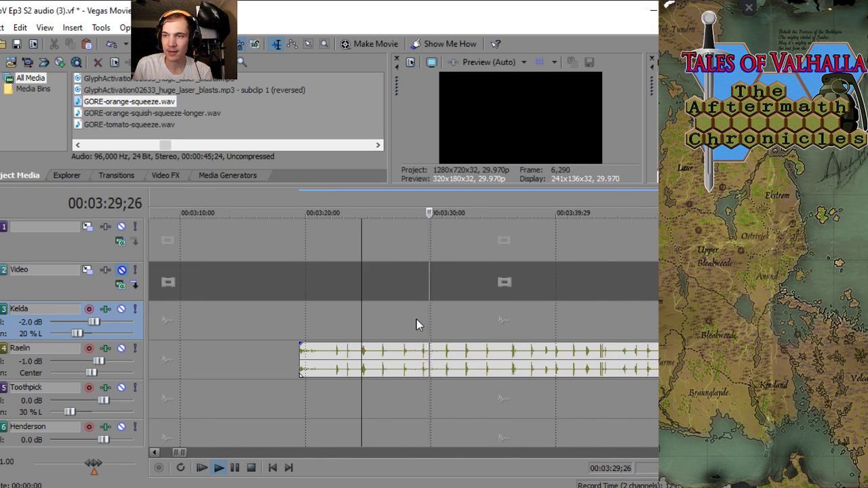
scroll(462, 333, "up", 4)
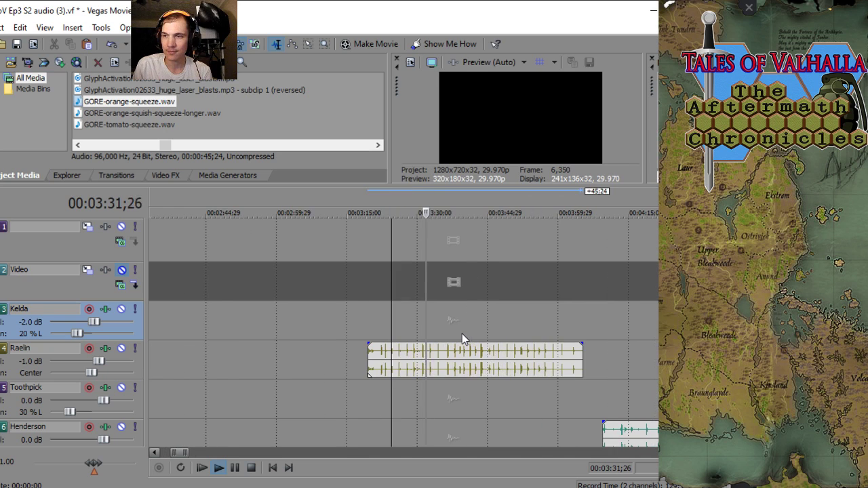
key("space")
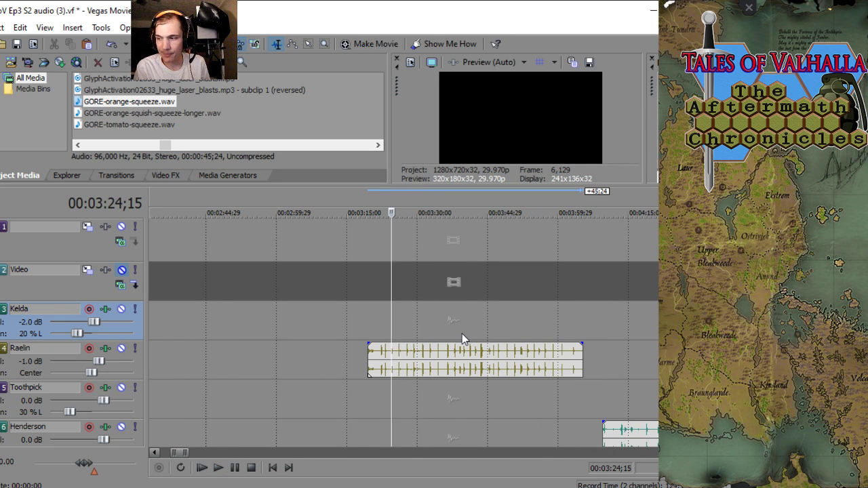
- Audition the orange squeeze clip from about 00:03:43 and move it to the Toothpick track at about 00:04:10
scroll(461, 333, "down", 4)
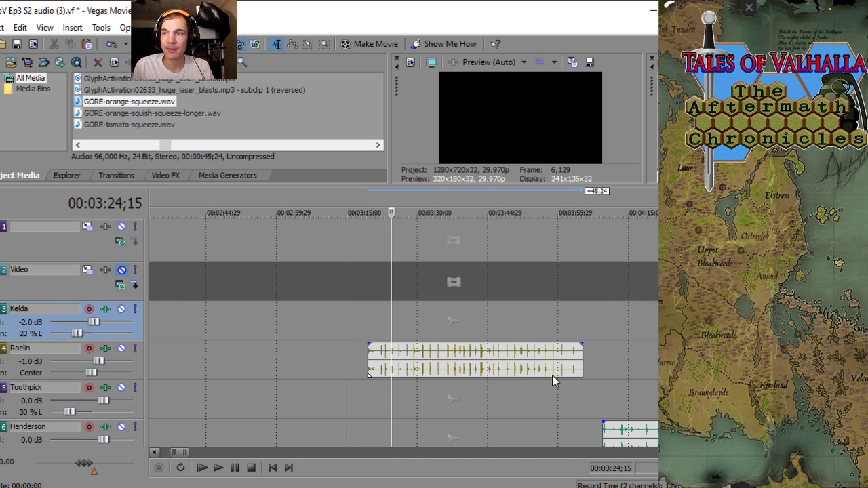
left_click(447, 326)
scroll(454, 336, "up", 3)
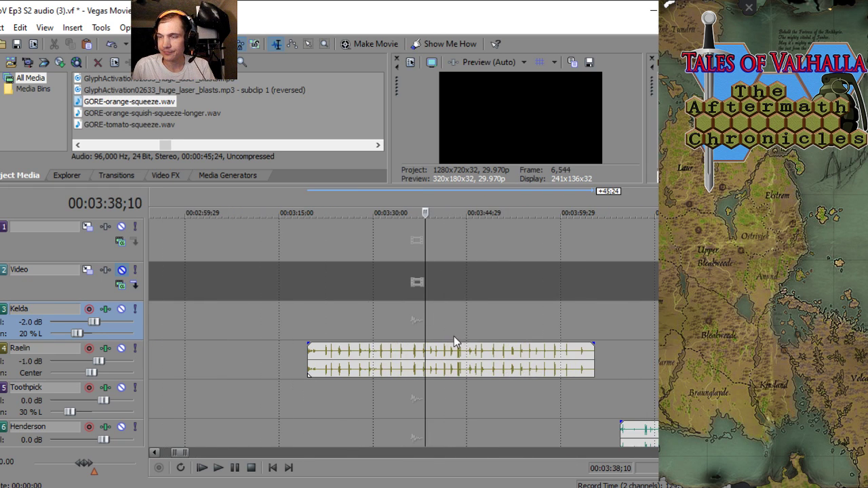
left_click(457, 328)
key("space")
scroll(457, 328, "down", 2)
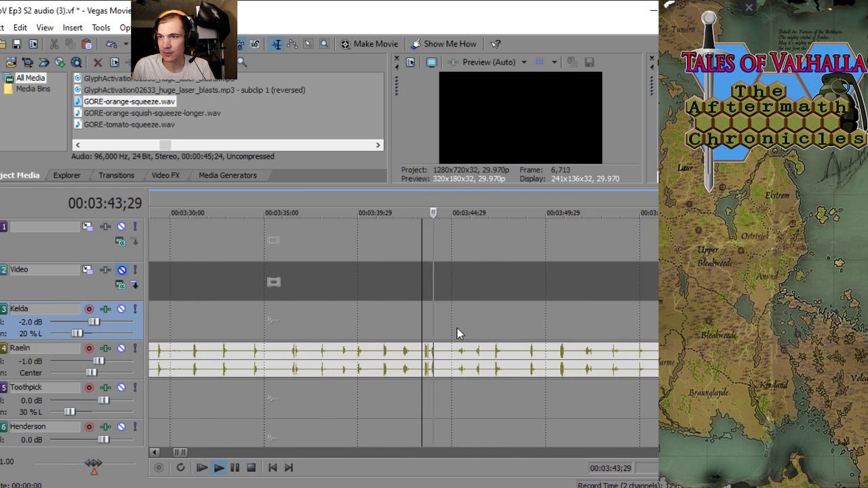
key("space")
left_click_drag(431, 358, 549, 396)
left_click(390, 362)
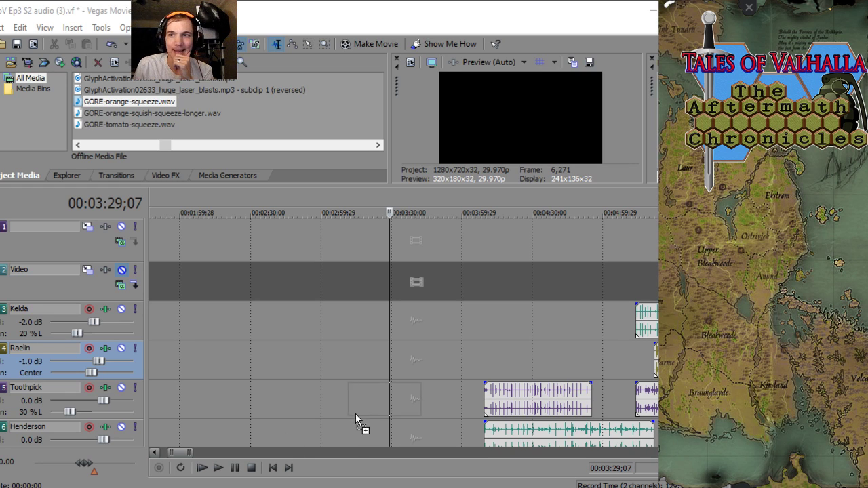
- Add GORE-orange-slam.wav to the Raelin track at about 00:03:08 and audition it from 00:03:13;13
left_click_drag(355, 414, 360, 325)
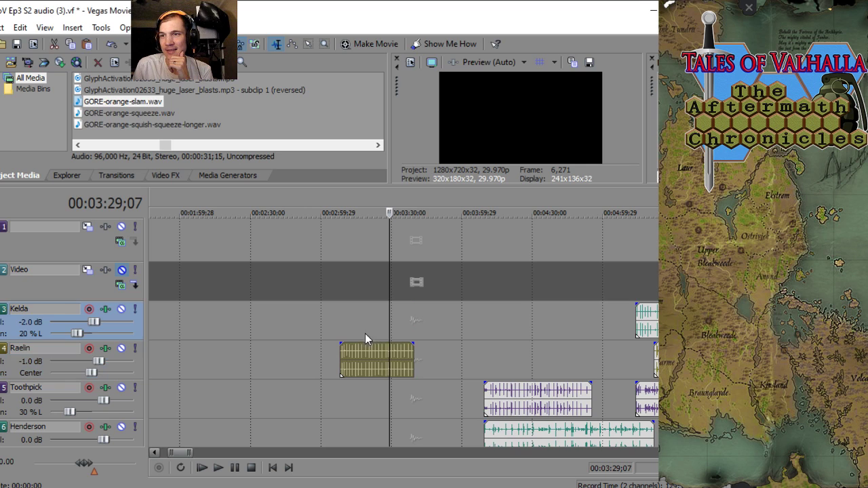
left_click(354, 328)
scroll(339, 339, "up", 8)
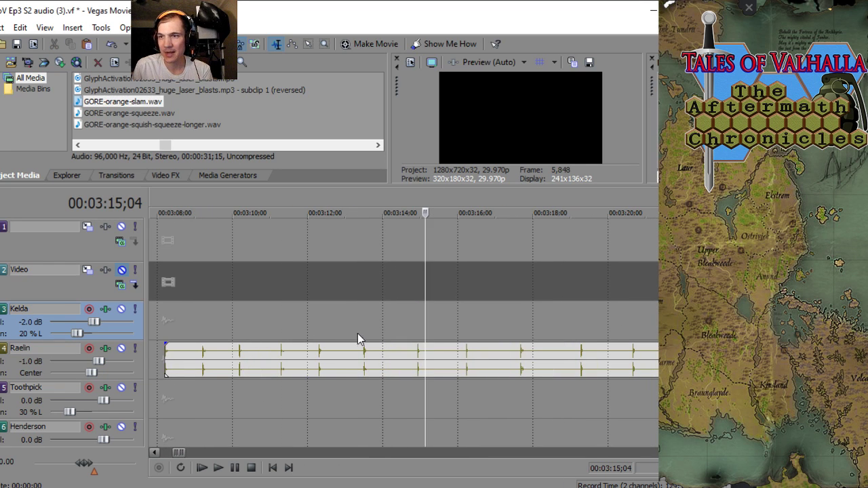
left_click(360, 328)
key("space")
scroll(361, 329, "down", 3)
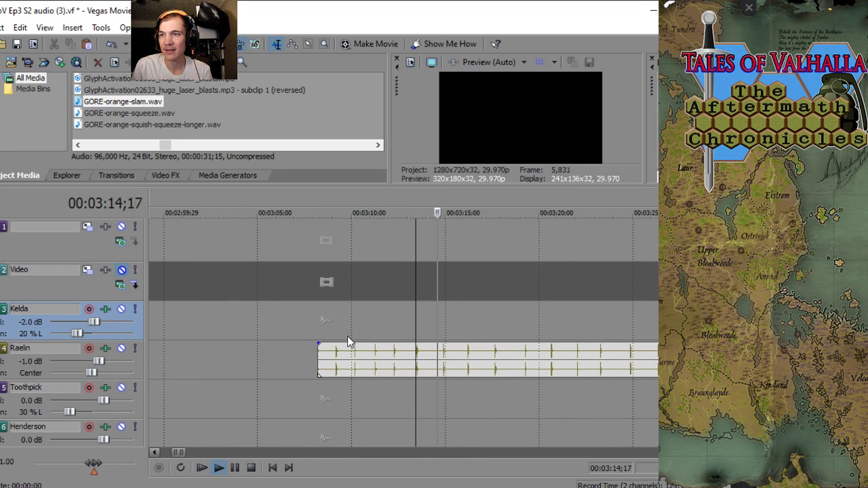
scroll(348, 335, "down", 3)
scroll(349, 335, "down", 3)
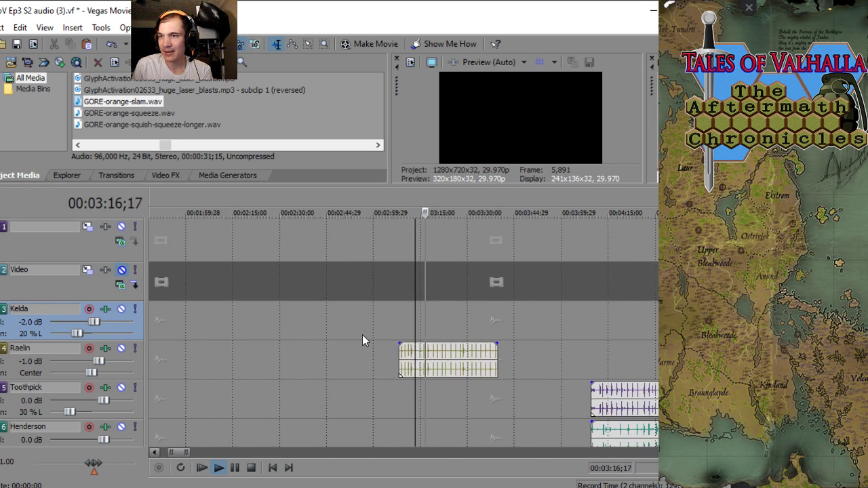
key("space")
- Remove GORE-orange-slam.wav from the project together with all its timeline references
right_click(431, 369)
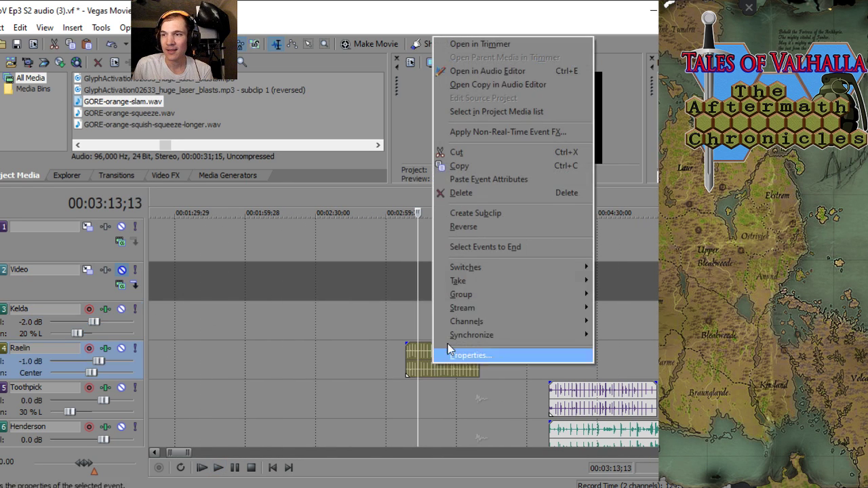
left_click(331, 237)
right_click(126, 105)
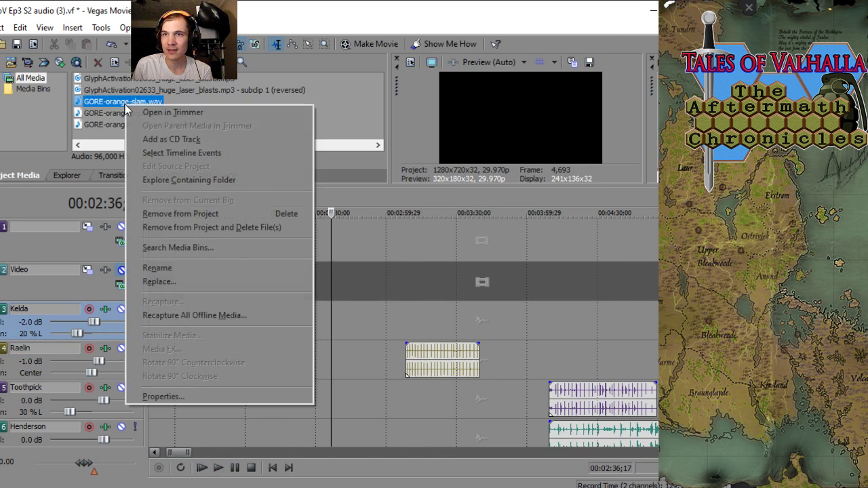
left_click(193, 214)
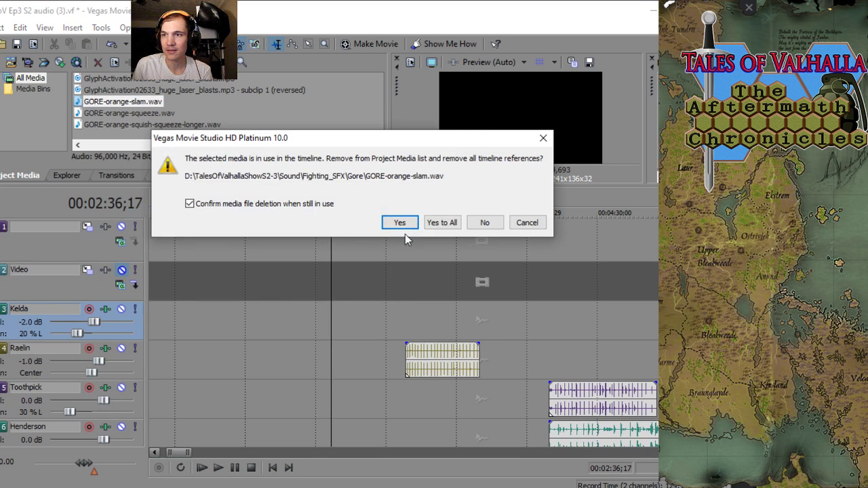
left_click(439, 223)
- Save the project
left_click(393, 346)
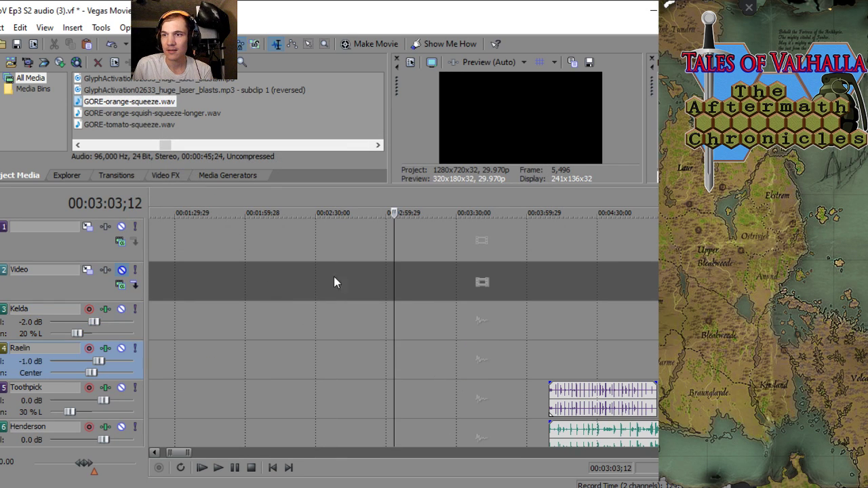
left_click(4, 27)
left_click(15, 90)
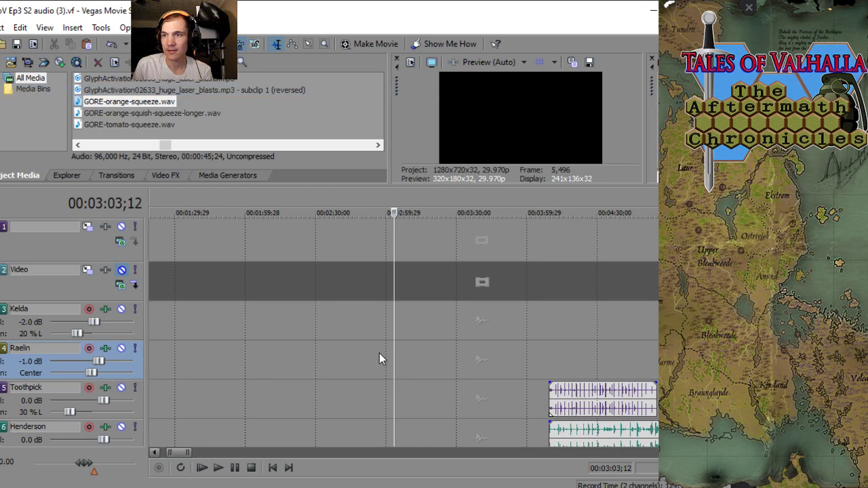
- Add GORE-lettuce-twist.wav to the Raelin track at about 00:02:48 and start auditioning it from about 00:02:54
left_click(382, 353)
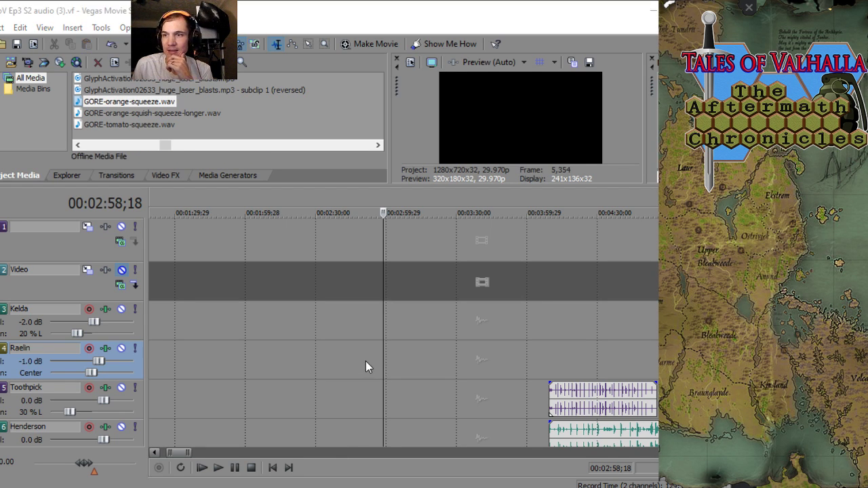
left_click_drag(365, 367, 366, 363)
left_click(366, 317)
scroll(367, 317, "up", 5)
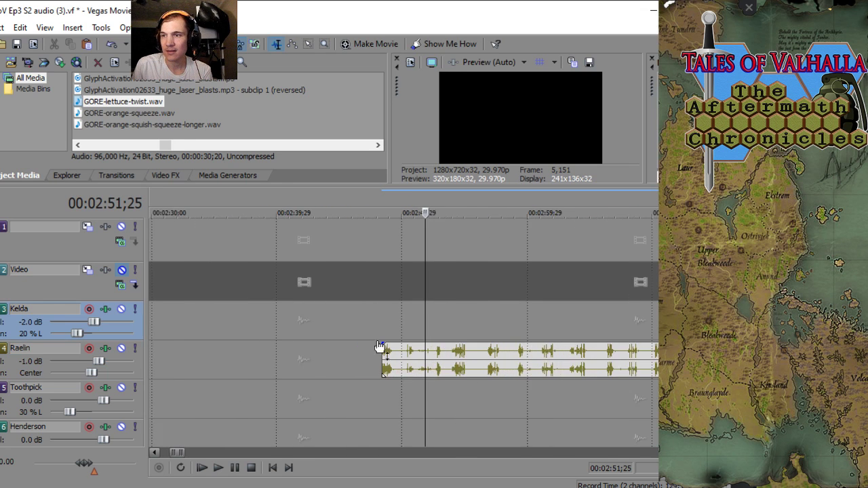
scroll(379, 347, "up", 2)
left_click(461, 327)
key("space")
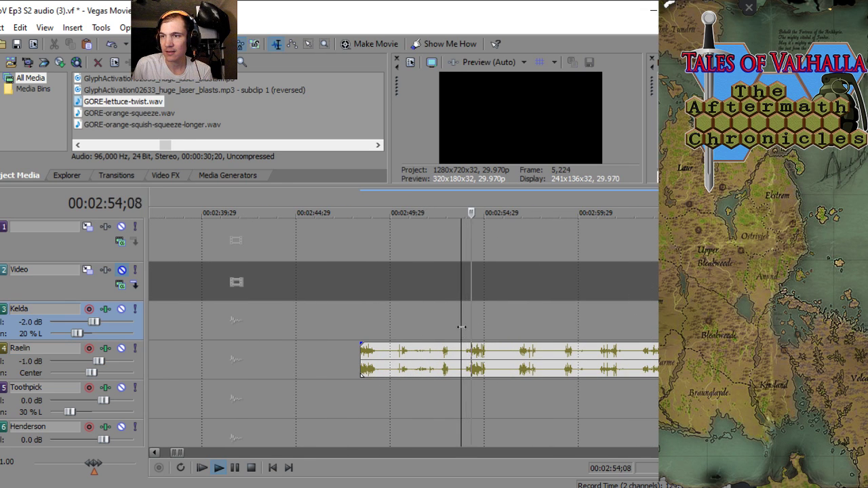
scroll(447, 328, "right", 2)
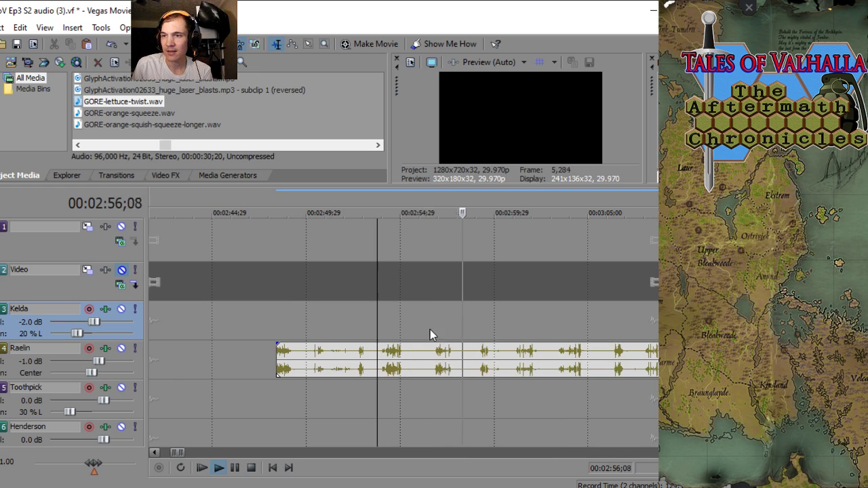
scroll(425, 331, "down", 3)
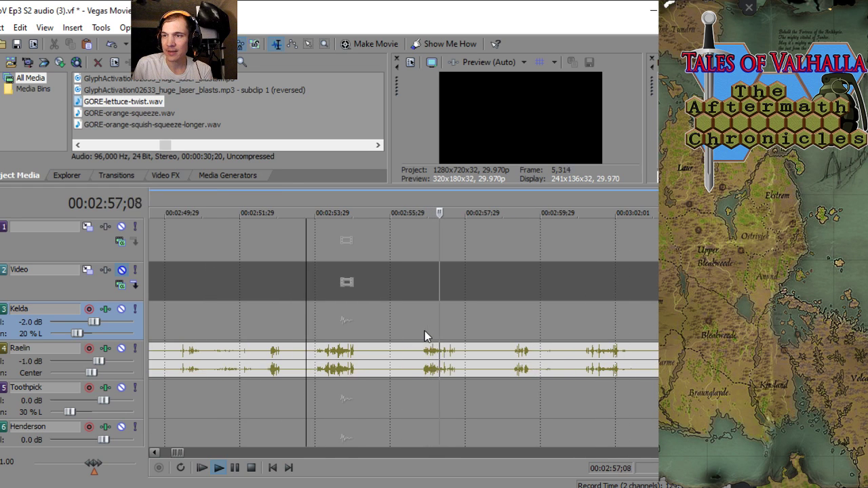
- Audition the second half of the lettuce twist clip from 00:03:07;20, then stop playback
left_click(514, 334)
scroll(502, 335, "up", 2)
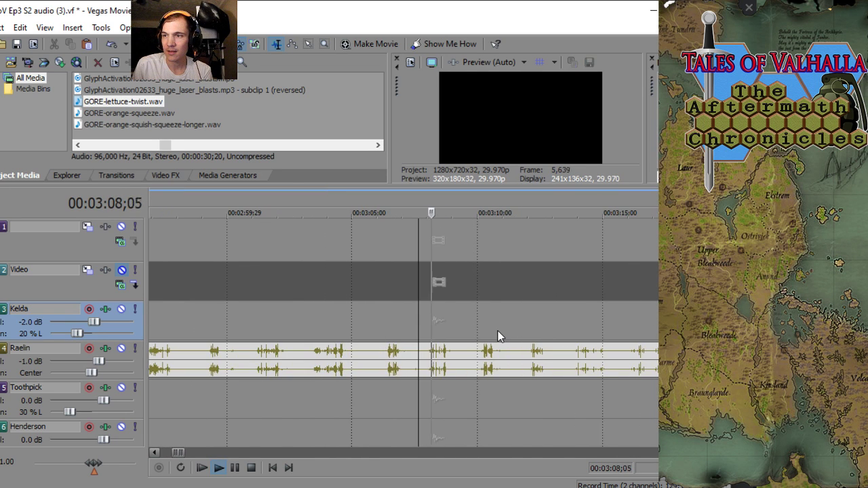
scroll(408, 330, "down", 4)
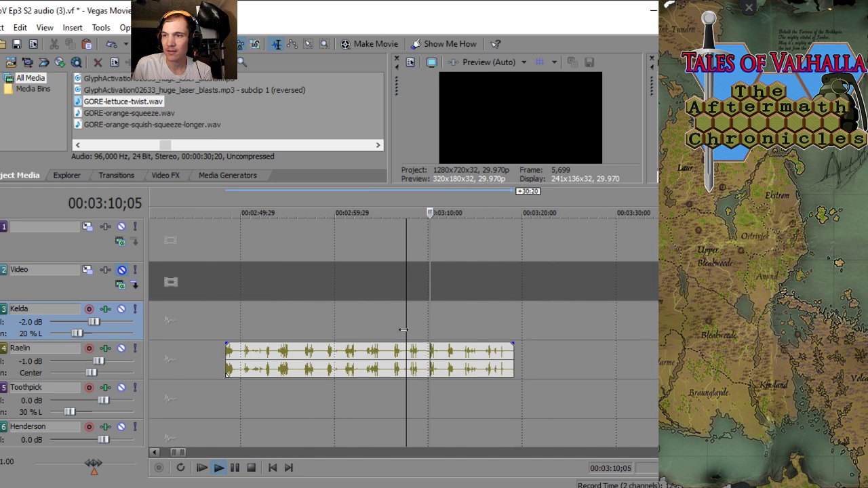
scroll(403, 330, "up", 2)
scroll(363, 332, "down", 2)
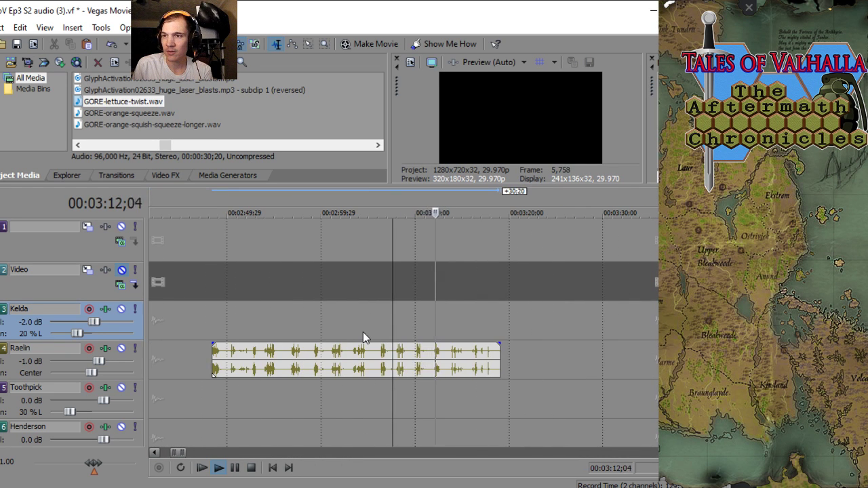
scroll(328, 322, "down", 4)
key("space")
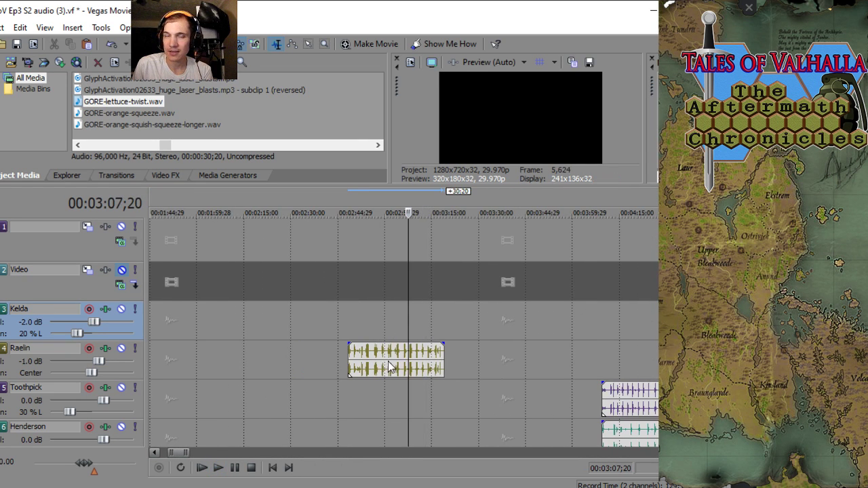
- Remove GORE-lettuce-twist.wav from the project together with all its timeline references
right_click(144, 107)
left_click(275, 212)
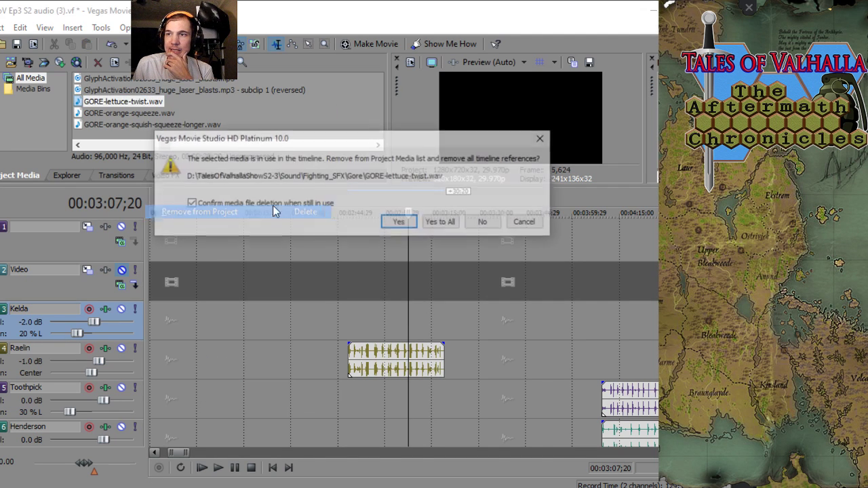
left_click(440, 222)
- Add GORE-celery-twists.wav to the Raelin track at 00:02:44;19 and audition it from 00:03:01;10, then stop playback
left_click(336, 355)
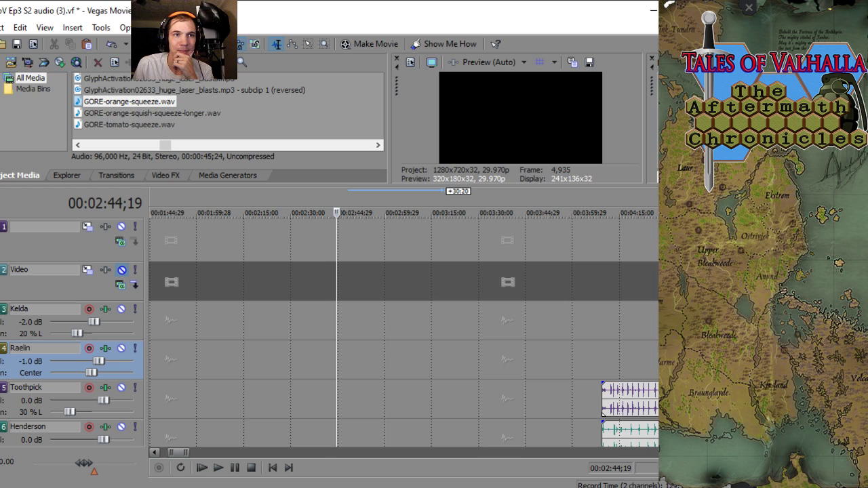
left_click_drag(340, 353, 341, 353)
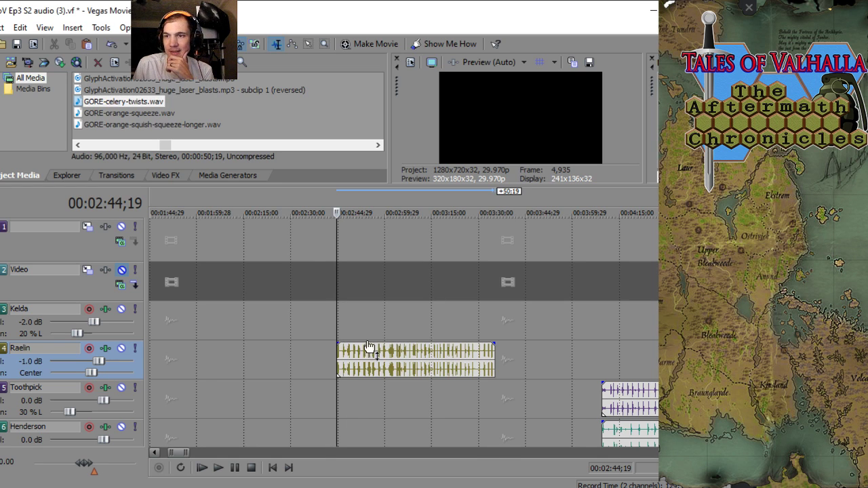
left_click(388, 327)
scroll(388, 327, "up", 8)
key("space")
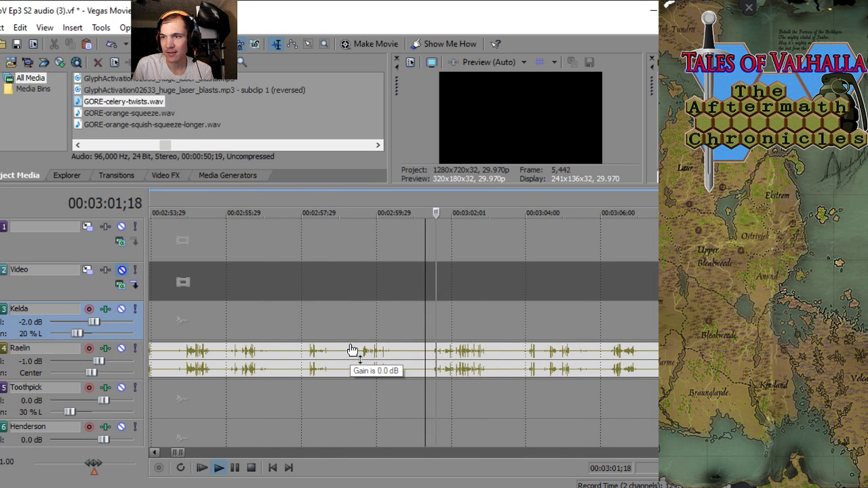
scroll(308, 352, "down", 3)
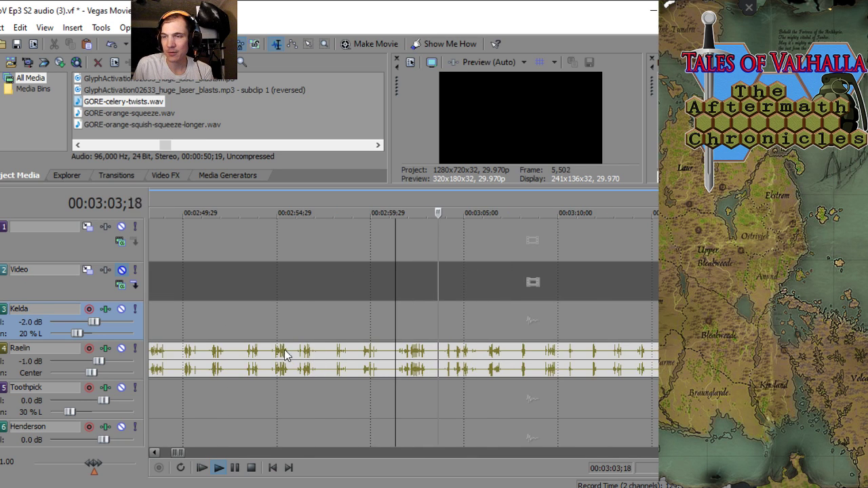
scroll(305, 351, "up", 2)
scroll(285, 350, "down", 5)
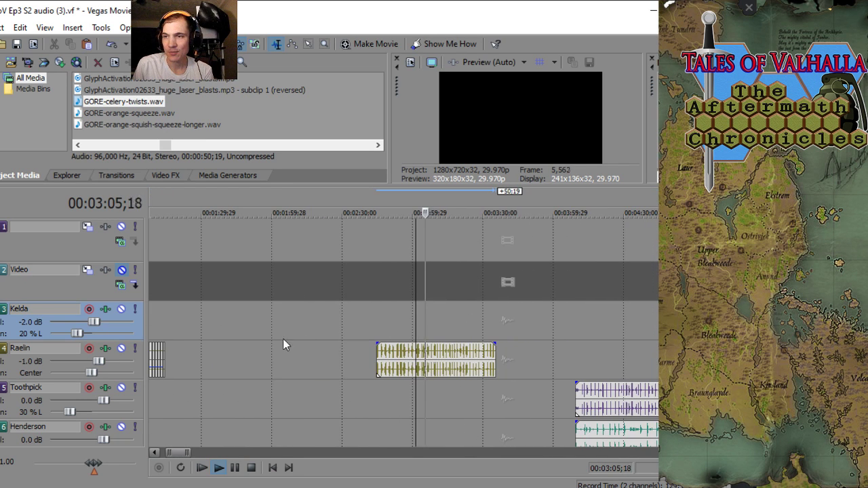
key("space")
- Remove GORE-celery-twists.wav from the project together with all its timeline references
right_click(119, 105)
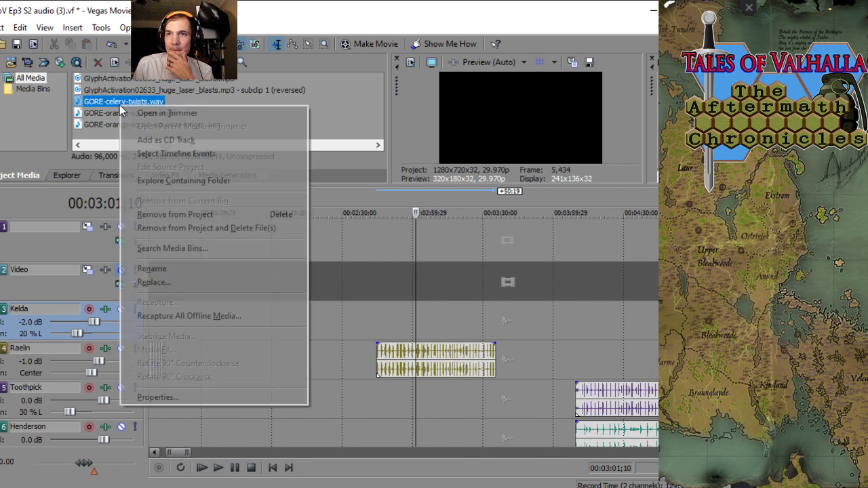
left_click(188, 219)
left_click(441, 222)
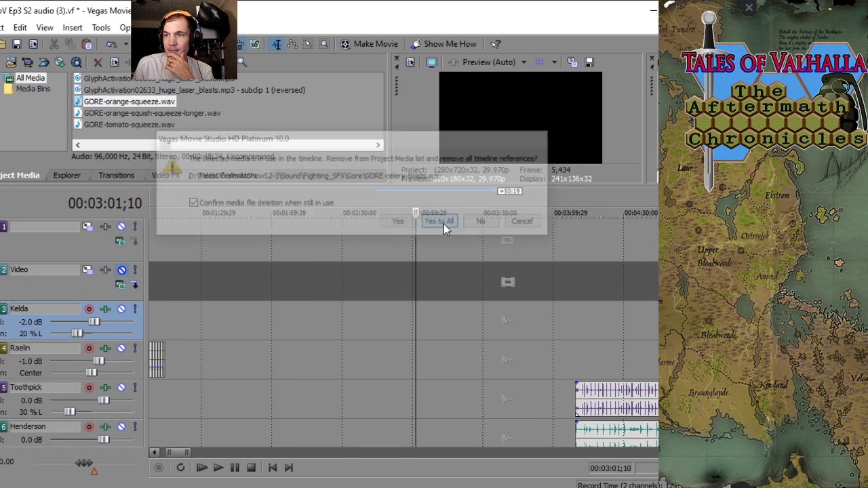
- Add GORE-celery-breaks-frozen.wav to the Raelin track at about 00:02:32 and audition it from about 00:02:52
left_click(364, 364)
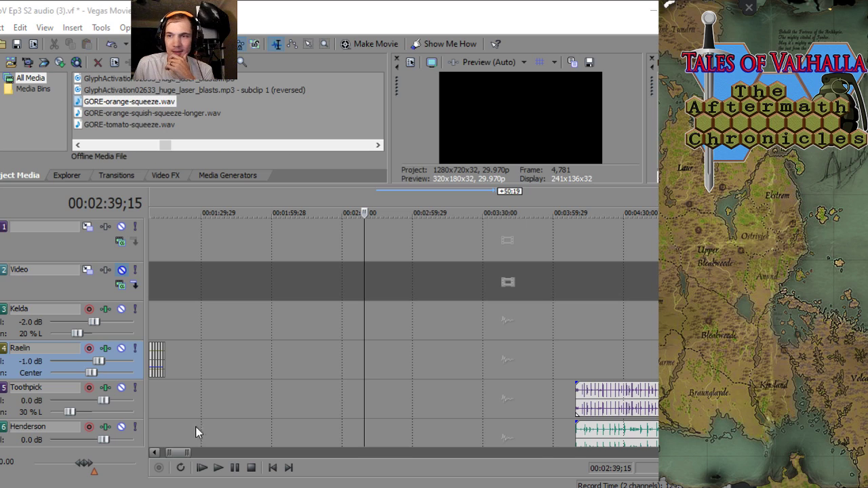
left_click_drag(330, 367, 347, 361)
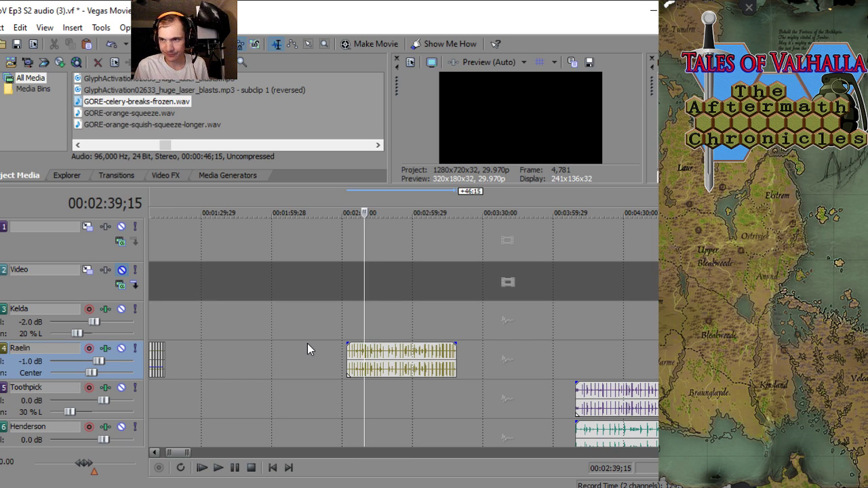
left_click(394, 316)
scroll(395, 317, "up", 6)
key("space")
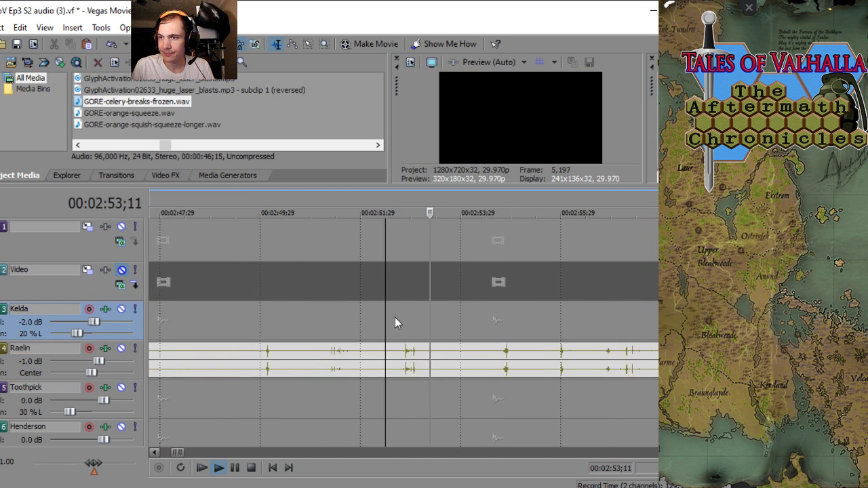
scroll(329, 325, "down", 4)
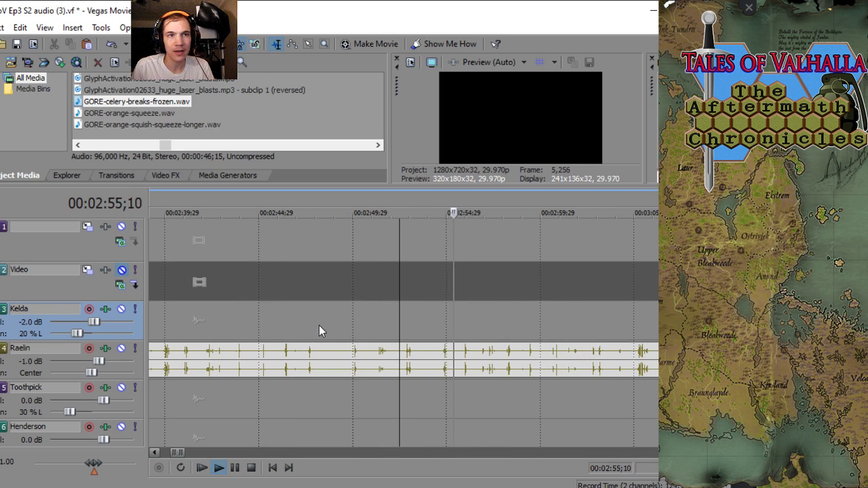
scroll(319, 324, "up", 2)
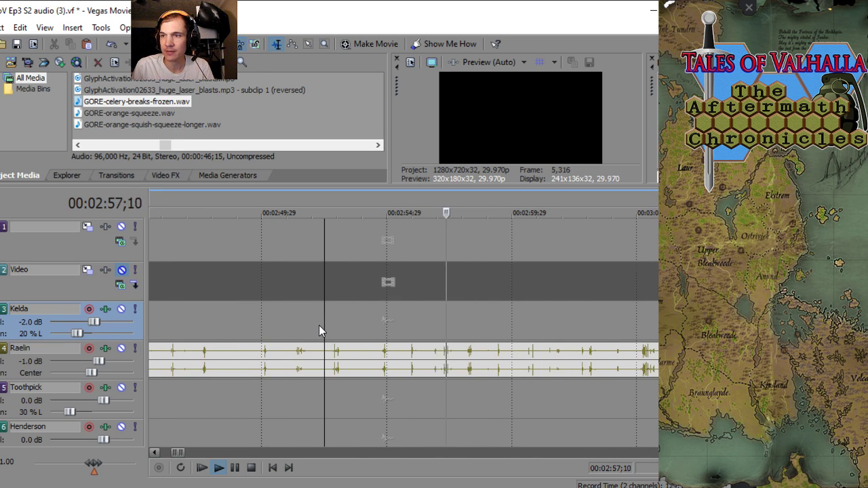
scroll(319, 325, "down", 2)
- Audition the frozen celery clip from 00:03:05;05, then stop playback
left_click(562, 309)
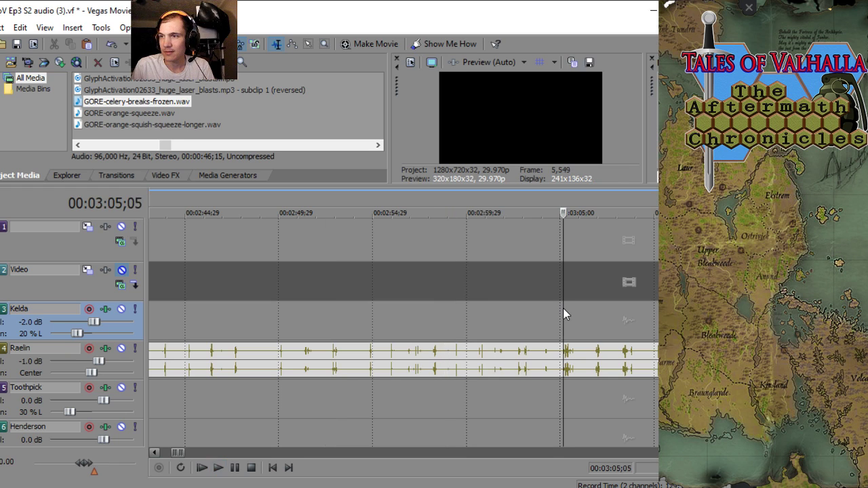
key("space")
scroll(543, 311, "up", 3)
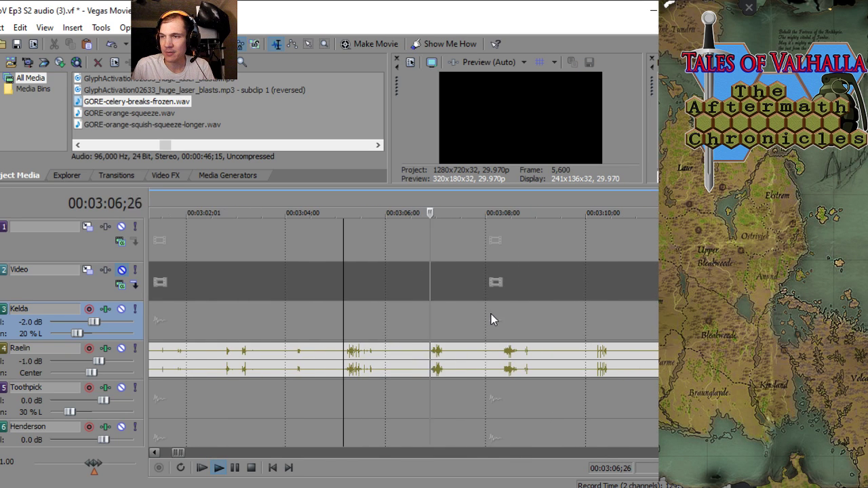
scroll(429, 299, "down", 2)
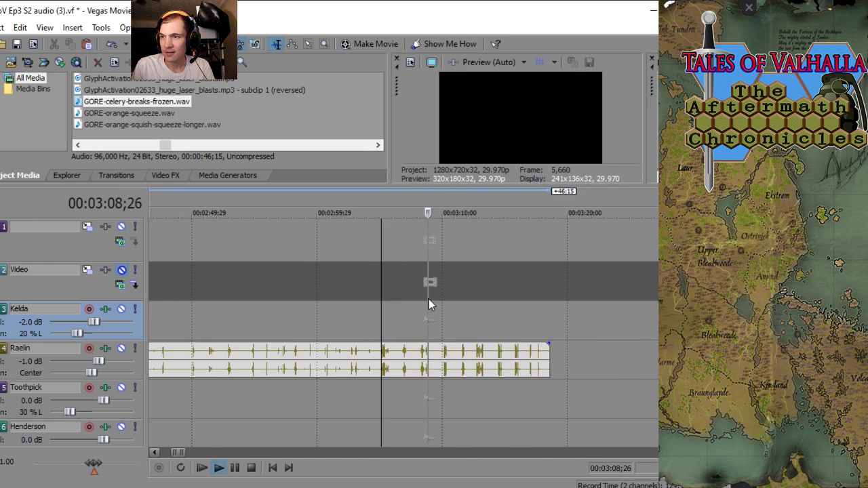
scroll(429, 298, "up", 2)
scroll(354, 277, "down", 2)
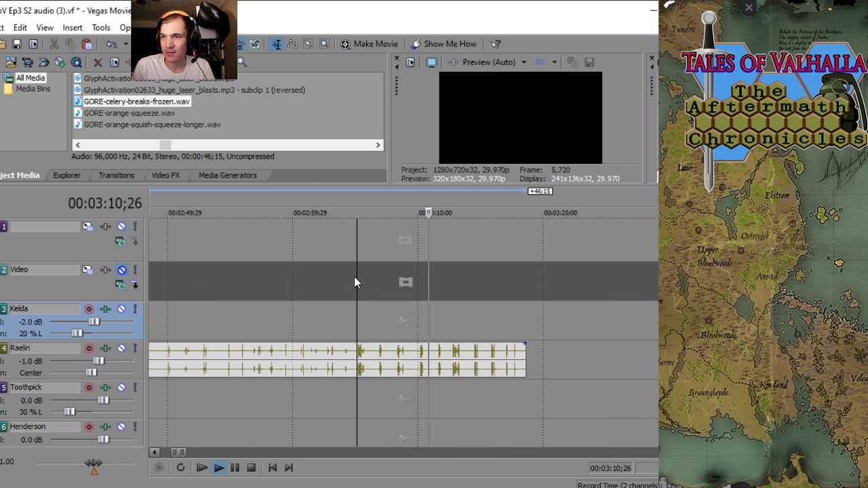
key("space")
scroll(353, 276, "down", 3)
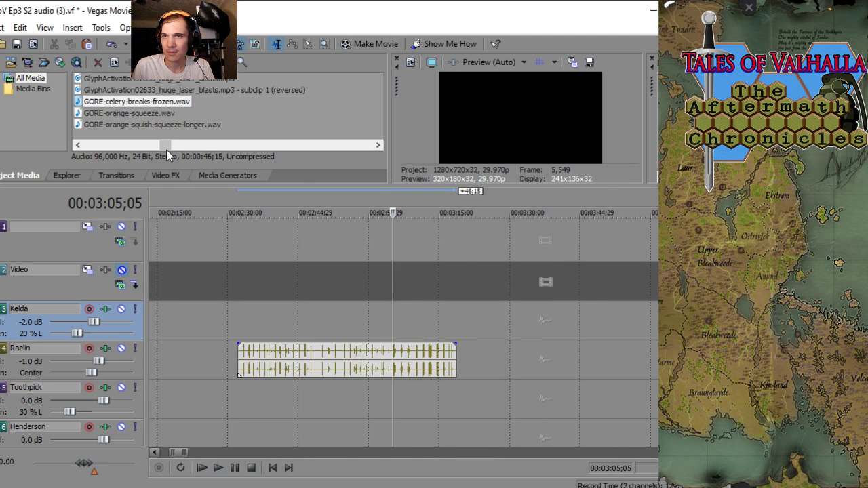
- Replay the louder end section of the frozen celery clip from 00:03:05;00
right_click(132, 101)
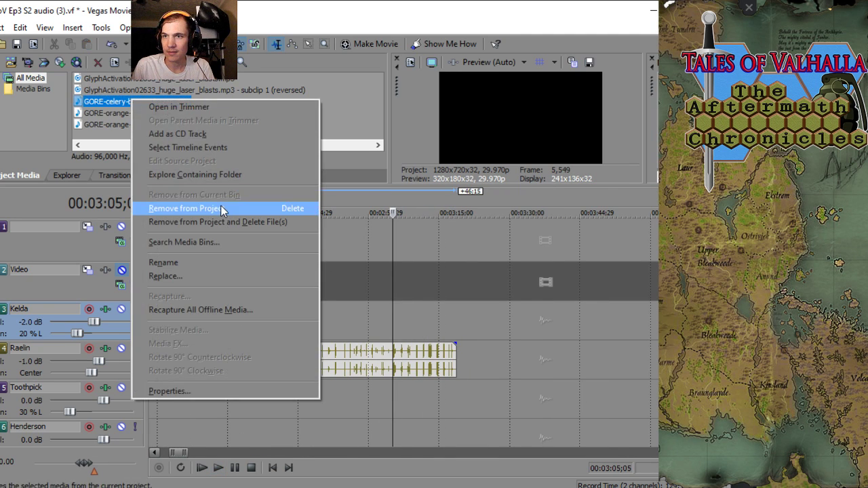
left_click(354, 322)
scroll(420, 356, "up", 2)
scroll(454, 352, "down", 1)
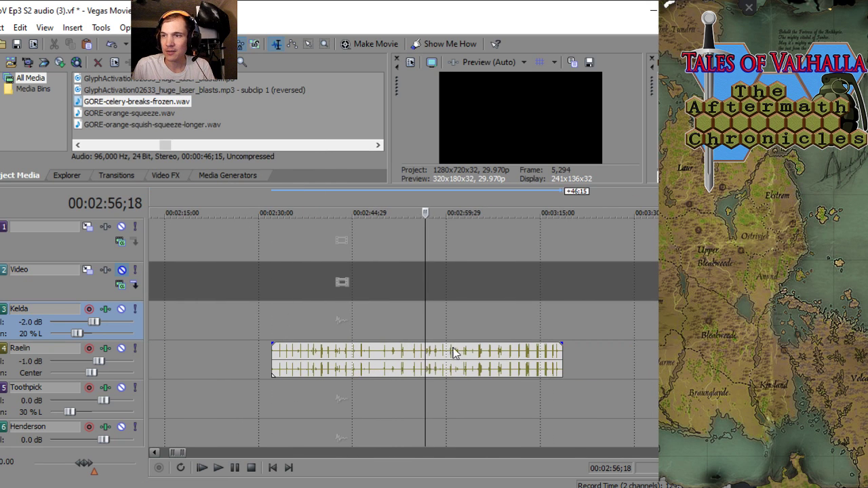
left_click(475, 333)
scroll(416, 339, "up", 2)
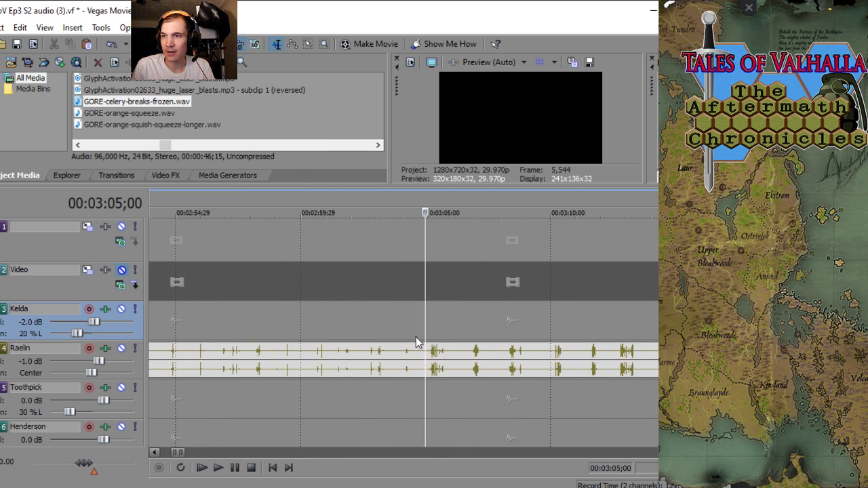
key("space")
scroll(385, 321, "up", 1)
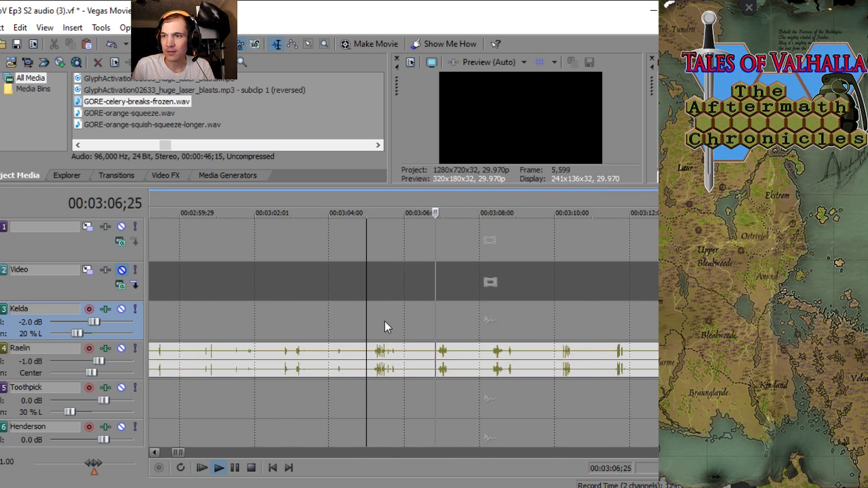
scroll(300, 305, "down", 5)
scroll(333, 310, "up", 1)
scroll(343, 312, "down", 1)
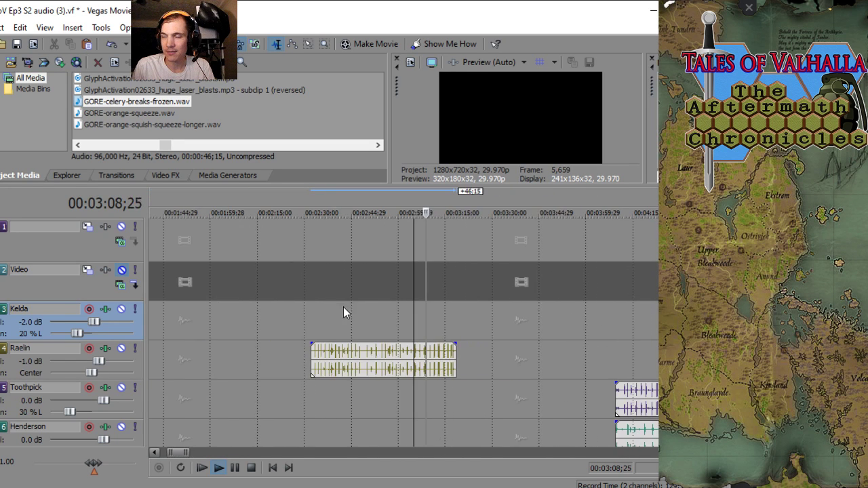
- Stop playback and move the frozen celery clip to the Kelda track at about 00:06:31, behind the other kept sounds
key("space")
scroll(347, 310, "down", 3)
left_click(294, 358)
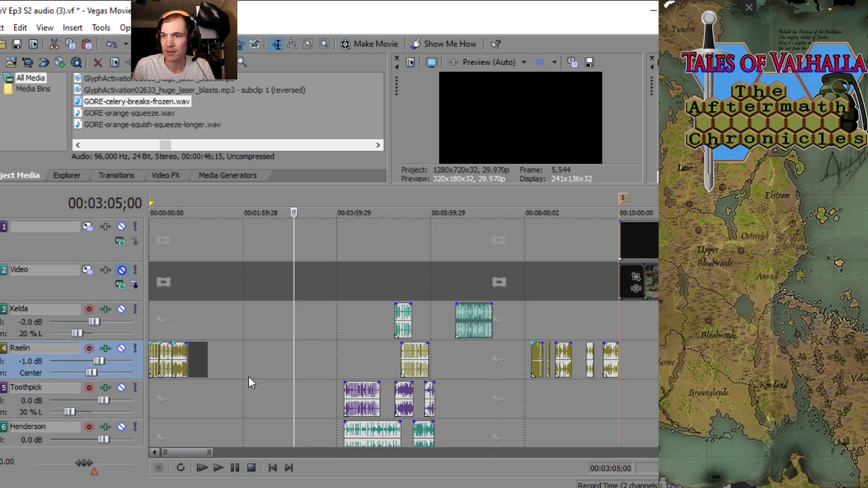
- Add GORE-cantalope-squish.wav to the Raelin track at about 00:03:03 and audition it from 00:03:07;21
scroll(332, 364, "up", 5)
left_click(393, 365)
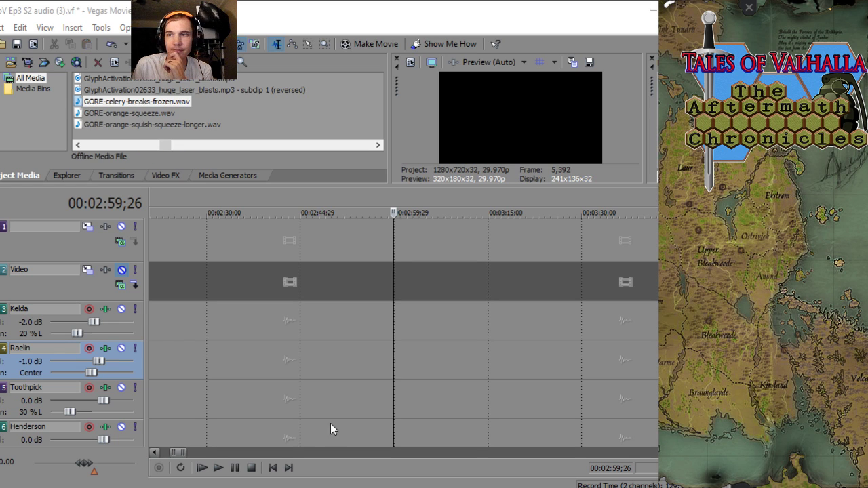
left_click_drag(404, 367, 402, 355)
left_click(442, 324)
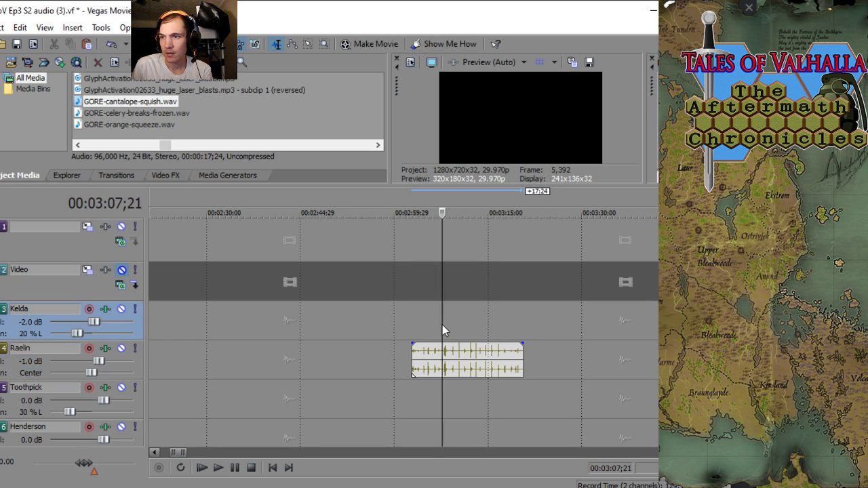
scroll(414, 333, "up", 5)
key("space")
scroll(395, 339, "down", 4)
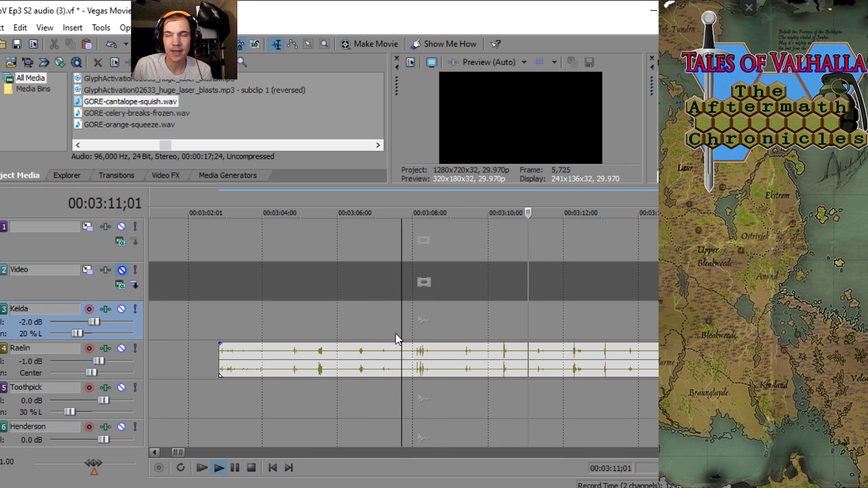
scroll(395, 333, "down", 2)
scroll(395, 333, "up", 2)
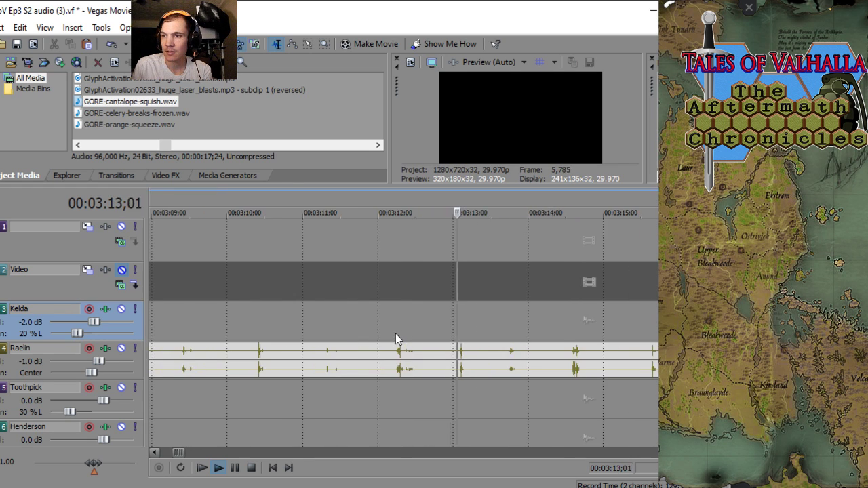
scroll(338, 325, "down", 5)
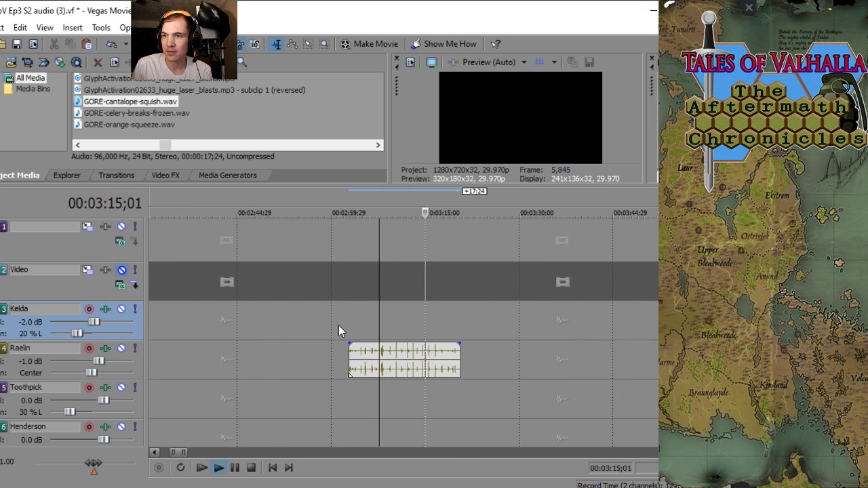
scroll(395, 323, "down", 3)
- Stop playback and move the cantaloupe squish clip along the Raelin track to about 00:04:48
key("space")
left_click_drag(379, 362, 500, 358)
- Add GORE-bell-pepper-tears.wav to the Raelin track at 00:02:58;18
left_click(356, 361)
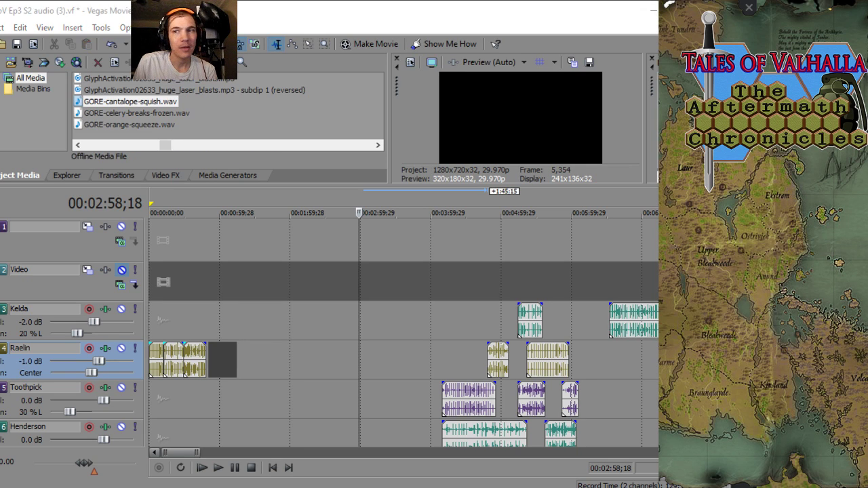
left_click_drag(276, 398, 365, 364)
scroll(365, 364, "up", 8)
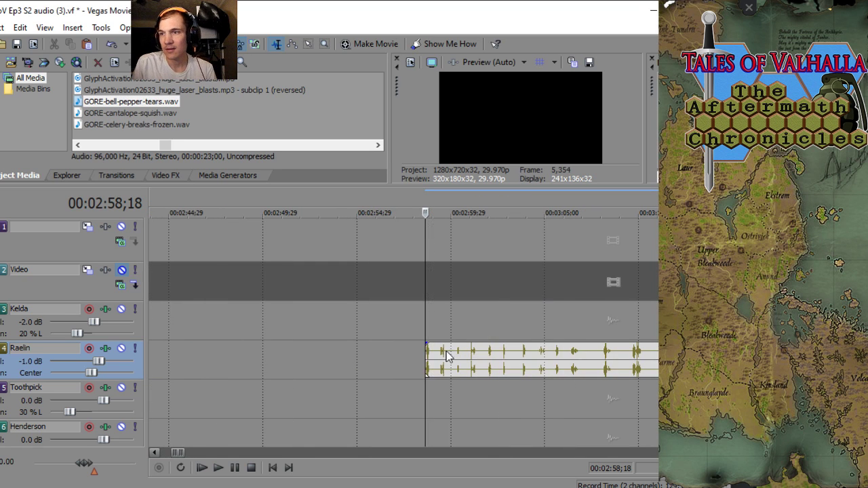
scroll(562, 342, "down", 2)
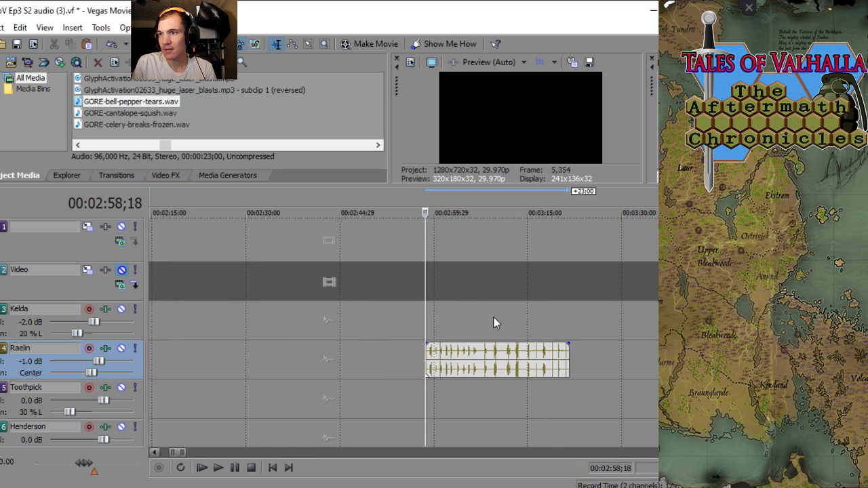
- Audition the second half of the bell pepper tears clip from 00:03:09;17, then stop playback
left_click(493, 317)
scroll(476, 311, "up", 5)
key("space")
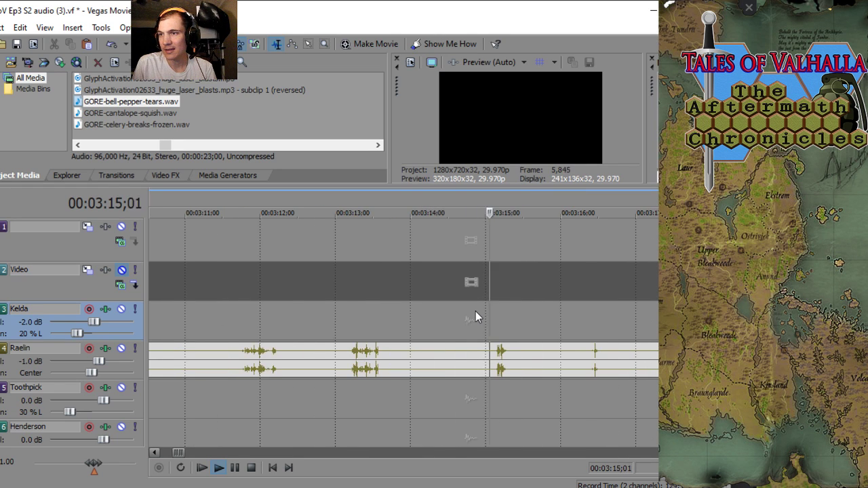
scroll(475, 311, "down", 3)
scroll(475, 311, "up", 2)
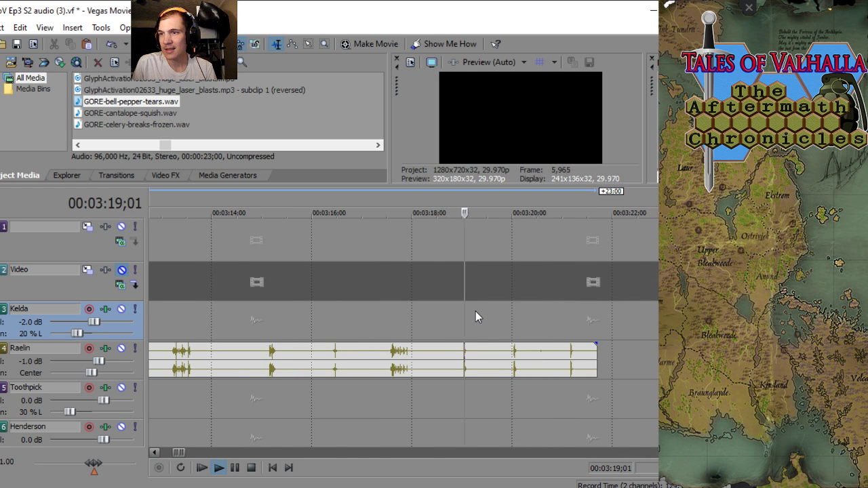
scroll(475, 313, "down", 5)
key("space")
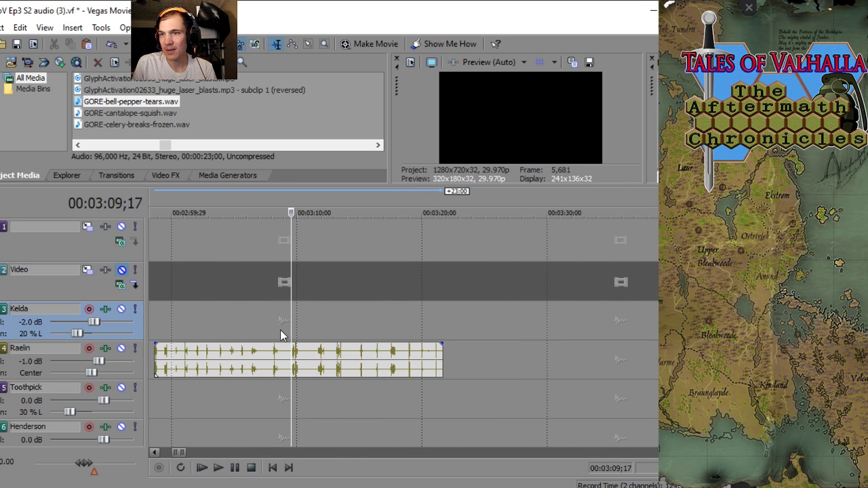
- Replay the middle of the bell pepper tears clip from 00:03:09;17 and again from about 00:03:08
scroll(281, 330, "up", 5)
key("space")
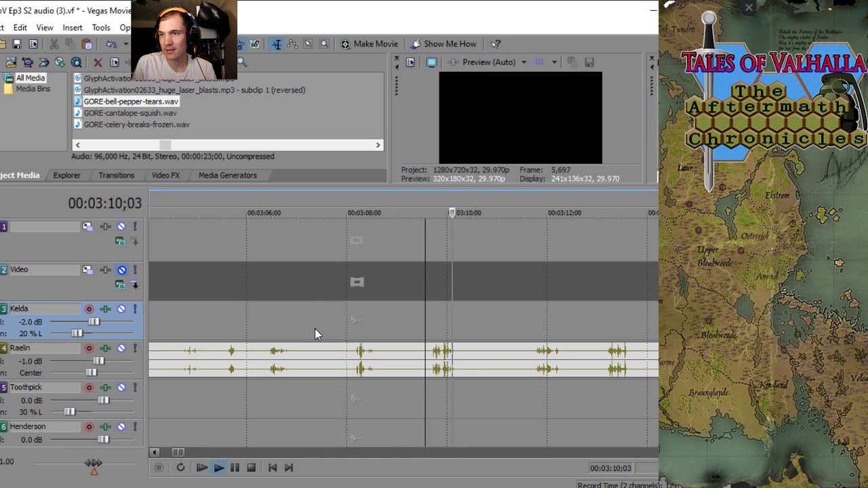
left_click(354, 312)
scroll(356, 313, "down", 10)
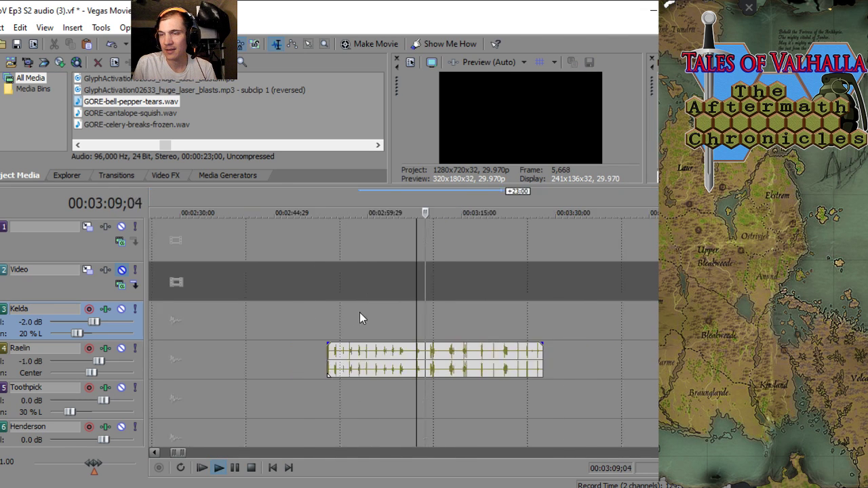
- Stop playback and move the bell pepper tears clip along the Raelin track to about 00:04:02
key("space")
left_click(429, 366)
left_click_drag(430, 367, 529, 366)
- Add GORE-bell-pepper-crack-open.wav to the Raelin track at 00:02:54;21 and audition it from near its start
left_click(404, 370)
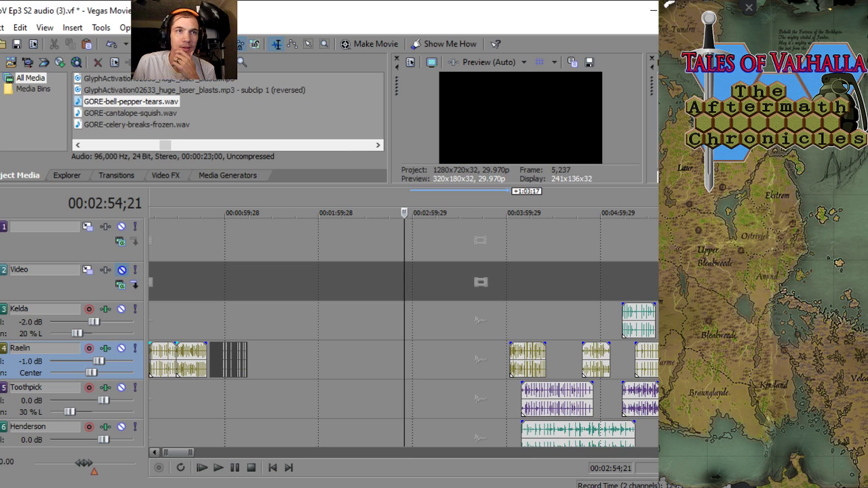
scroll(374, 347, "up", 5)
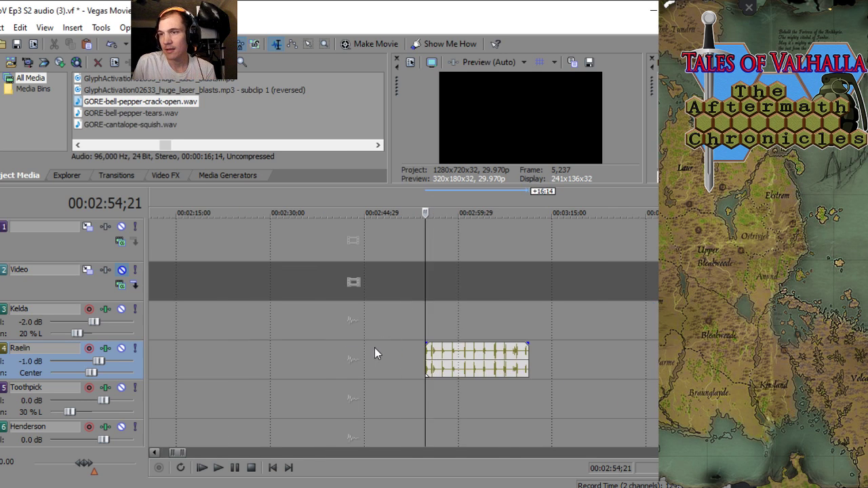
left_click(441, 320)
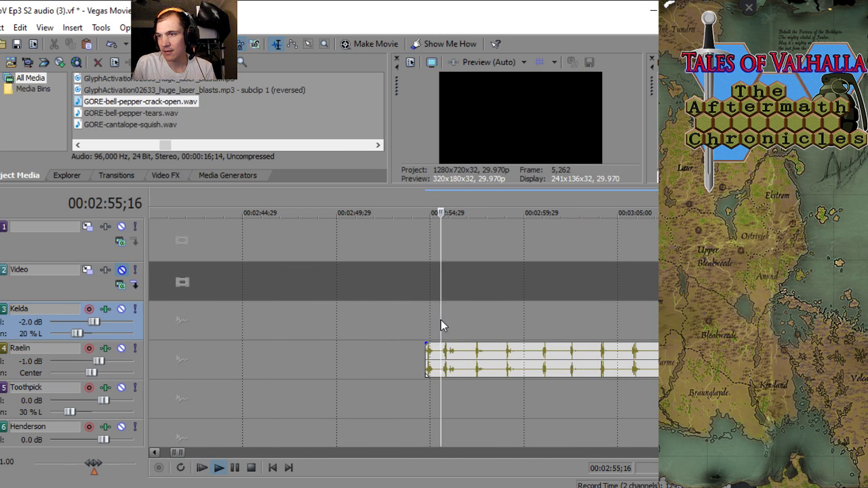
key("space")
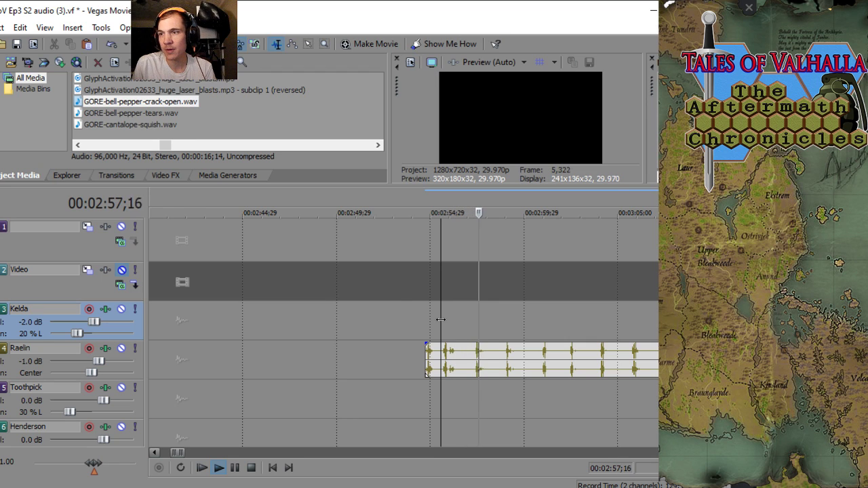
- Audition the remainder of the bell pepper crack-open clip on the Raelin track through to its end
scroll(468, 323, "down", 3)
left_click(468, 323)
scroll(433, 328, "up", 4)
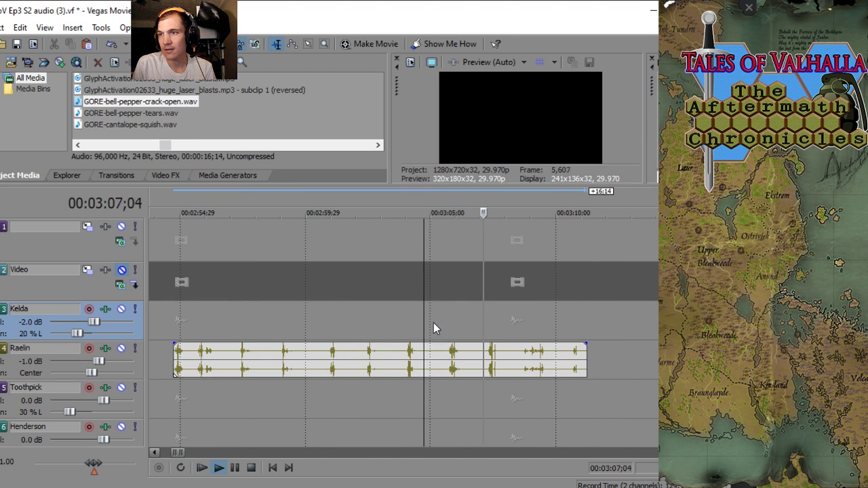
scroll(408, 316, "down", 3)
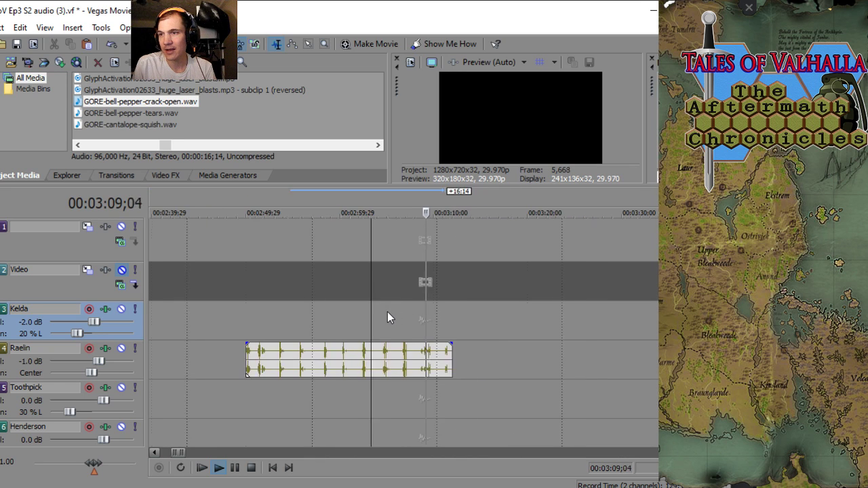
- Stop playback, move the bell pepper crack-open clip to the Kelda track at about 00:04:05, and save the project
scroll(387, 312, "down", 5)
key("space")
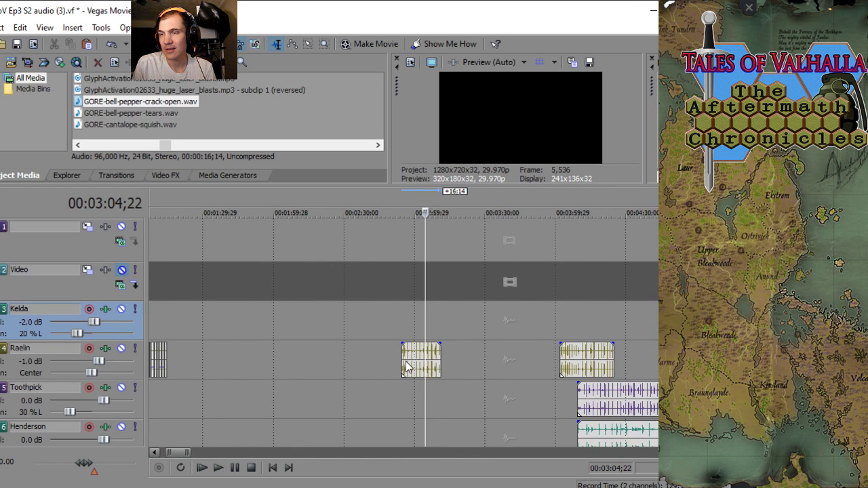
left_click(420, 363)
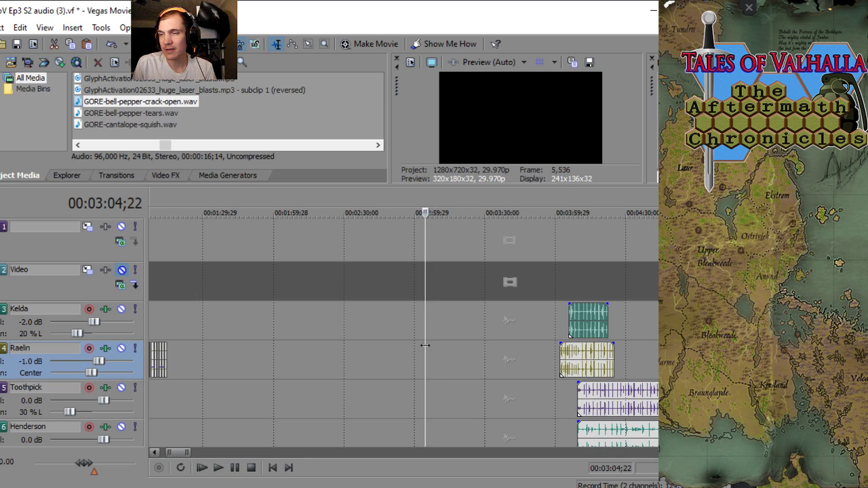
scroll(390, 347, "down", 4)
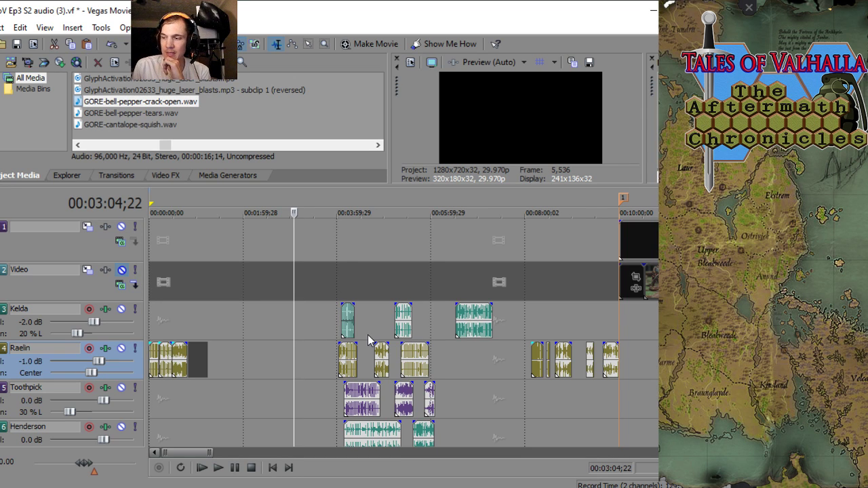
left_click(3, 28)
left_click(3, 93)
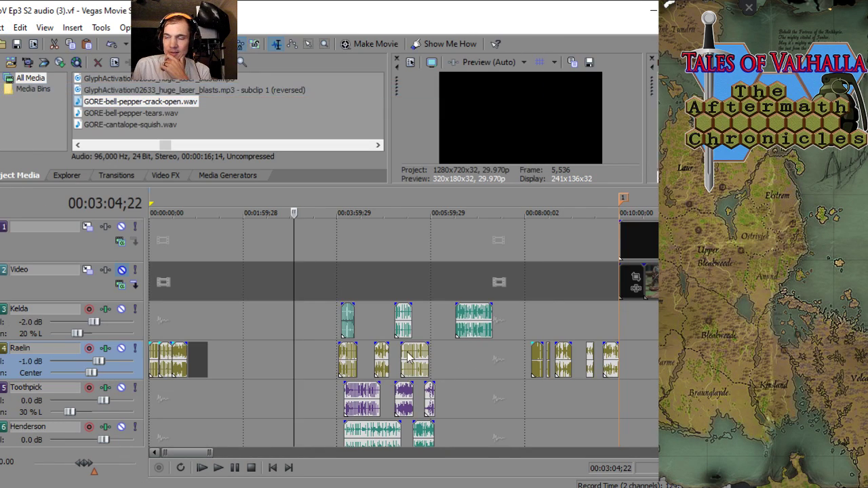
- Look through the timeline from the stored sound clips to the episode's edited sound effects around 00:11:55 and 00:12:15
scroll(410, 343, "up", 3)
left_click(637, 336)
scroll(374, 344, "down", 5)
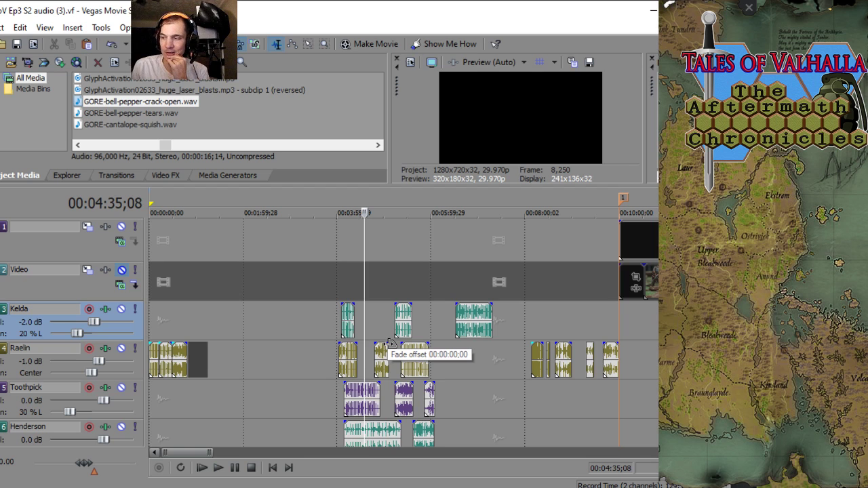
scroll(434, 356, "down", 3)
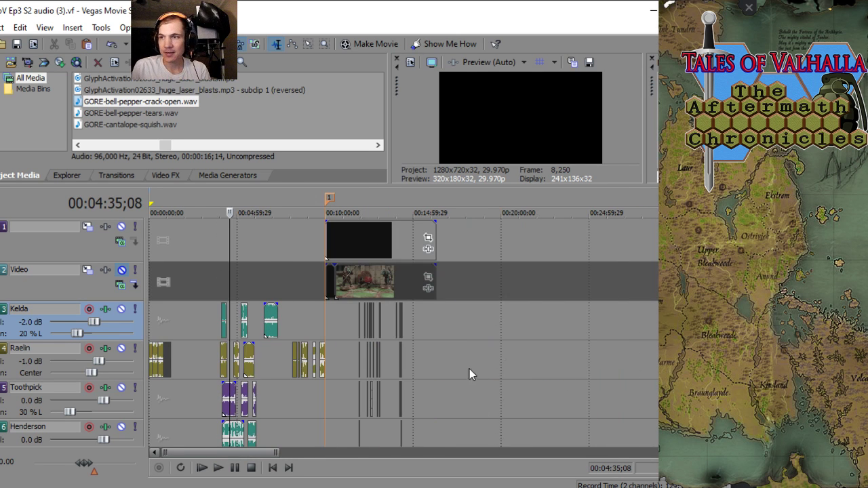
left_click(359, 347)
scroll(374, 352, "up", 5)
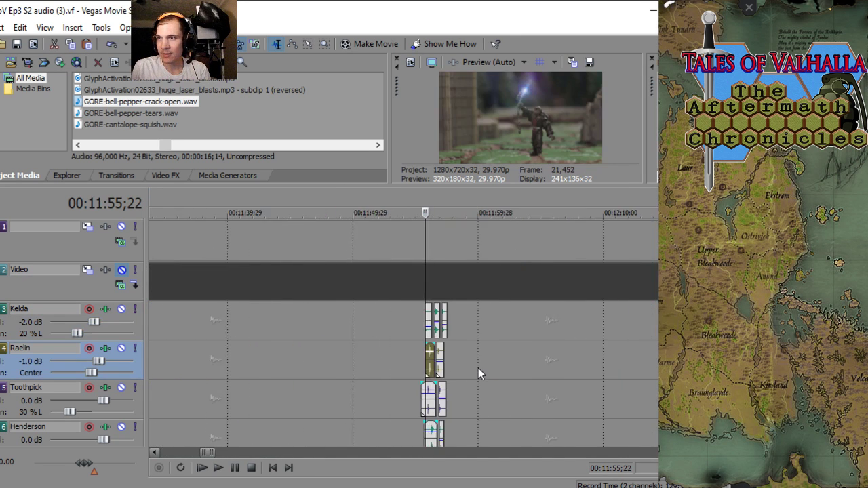
left_click(550, 353)
scroll(494, 362, "up", 3)
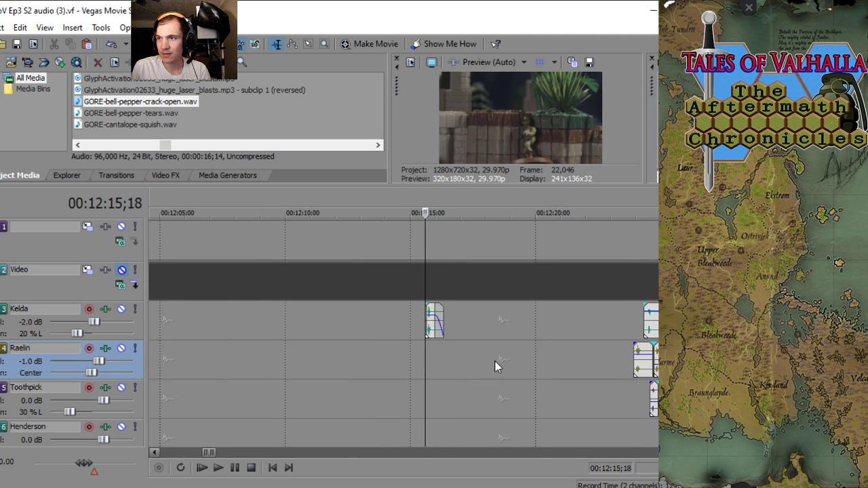
scroll(556, 369, "down", 3)
scroll(588, 375, "down", 1)
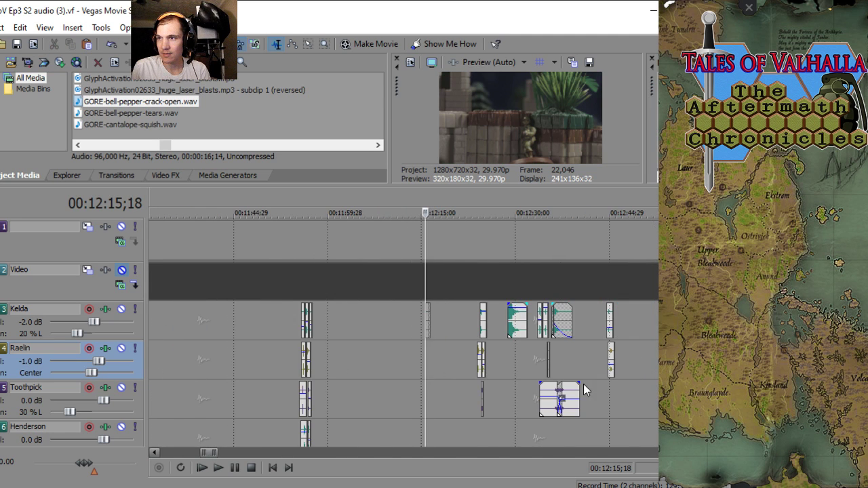
- Inspect the video frames and sound clips between about 00:12:35 and 00:12:37
left_click(598, 382)
scroll(444, 376, "up", 3)
left_click(283, 354)
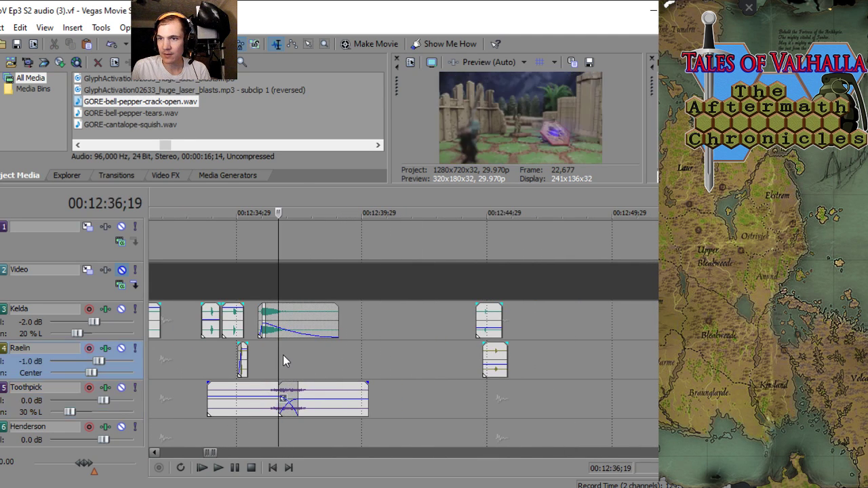
scroll(370, 358, "up", 2)
left_click(478, 363)
scroll(470, 365, "down", 5)
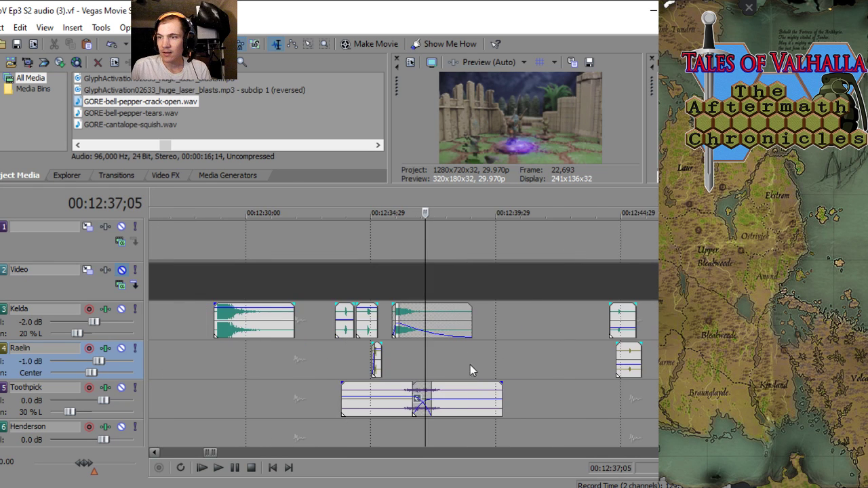
left_click(412, 360)
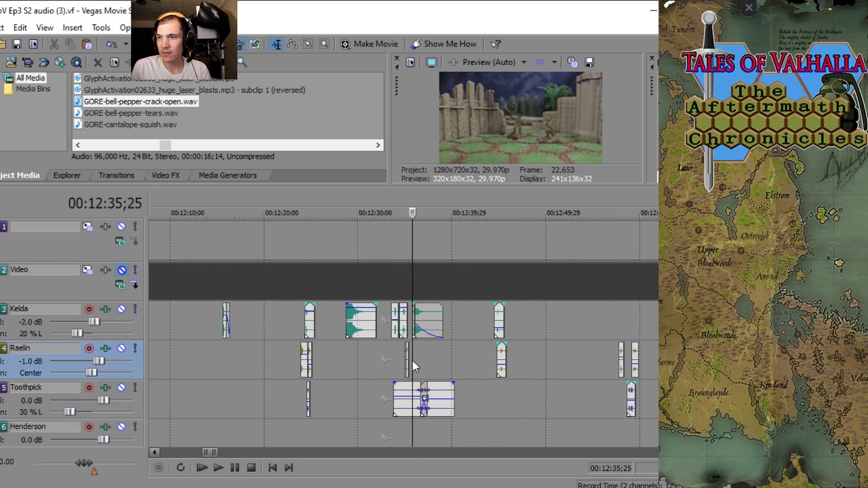
- Examine the explosion frames around 00:12:28;29, play from 00:12:29;24, and park the cursor at 00:12:30;25
left_click(339, 362)
scroll(338, 362, "up", 5)
left_click(518, 370)
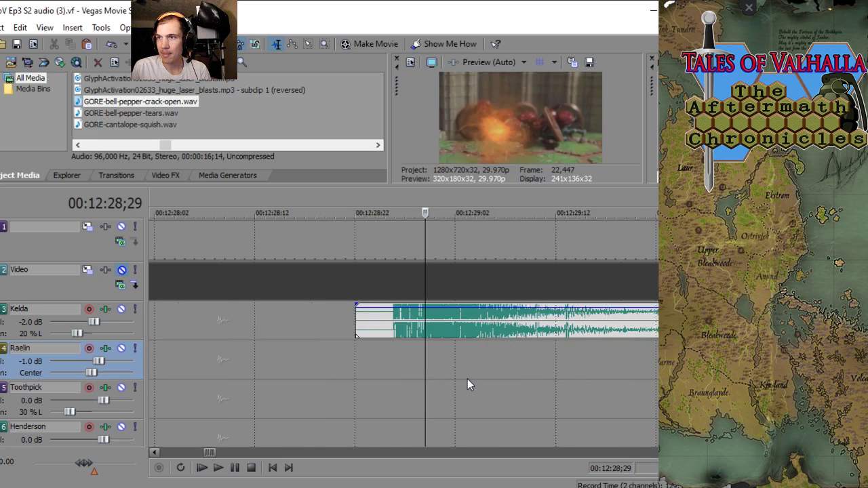
left_click(475, 378)
left_click(546, 369)
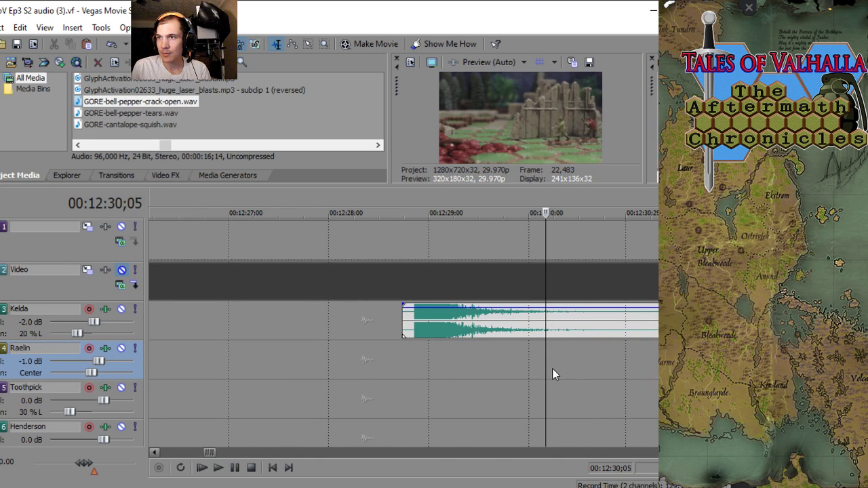
left_click(512, 372)
key("space")
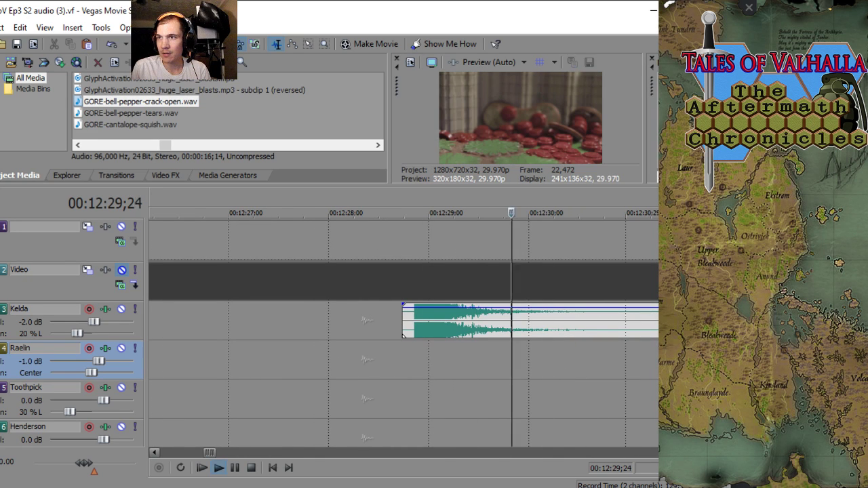
key("Return")
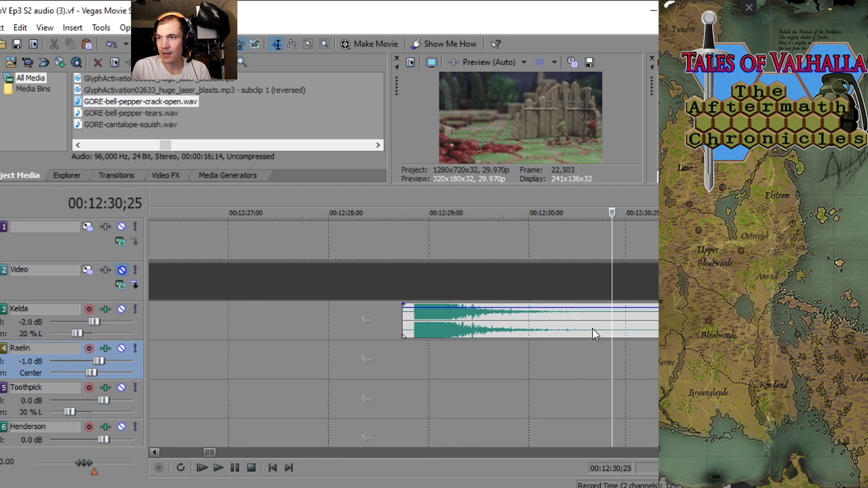
- Set the Raelin track's pan to 10% L and play the scene from 00:12:30;25
key("space")
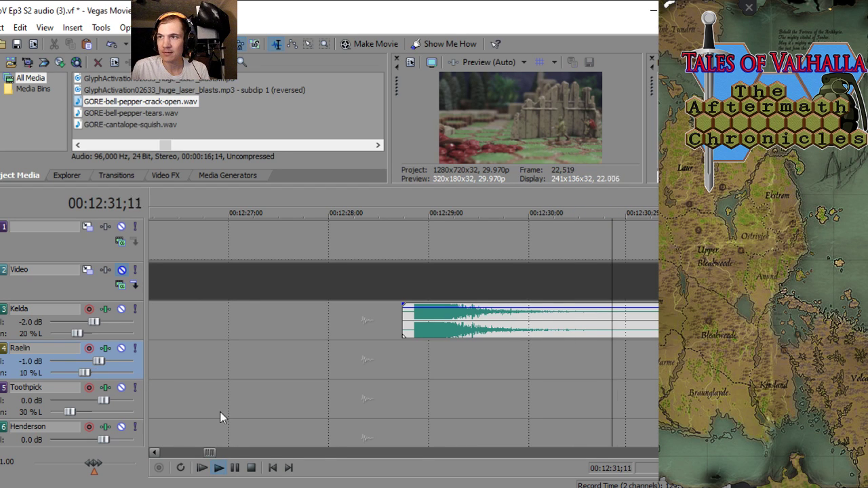
scroll(253, 404, "down", 3)
key("space")
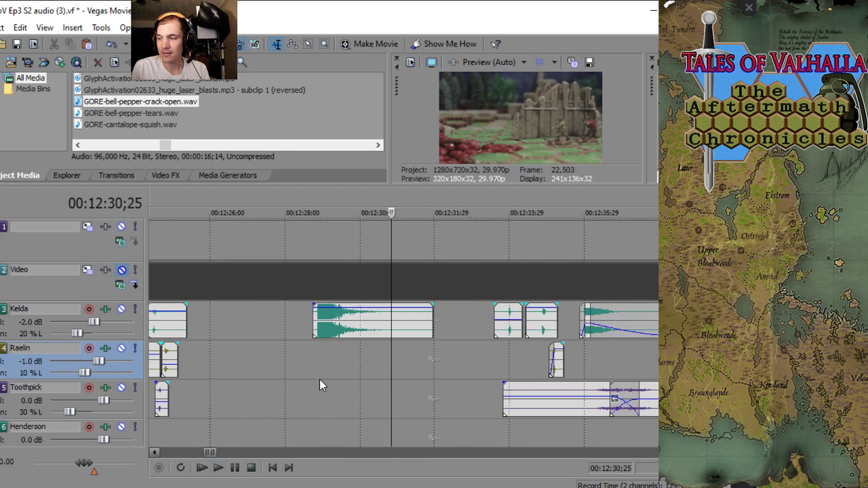
- Replay the gap following the explosion several times from 00:12:30;25, stopping playback after each pass
key("space")
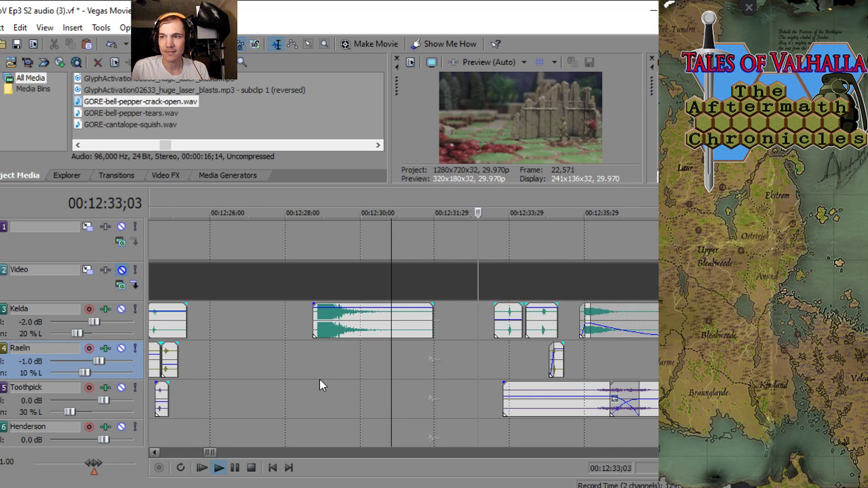
key("space")
key("space")
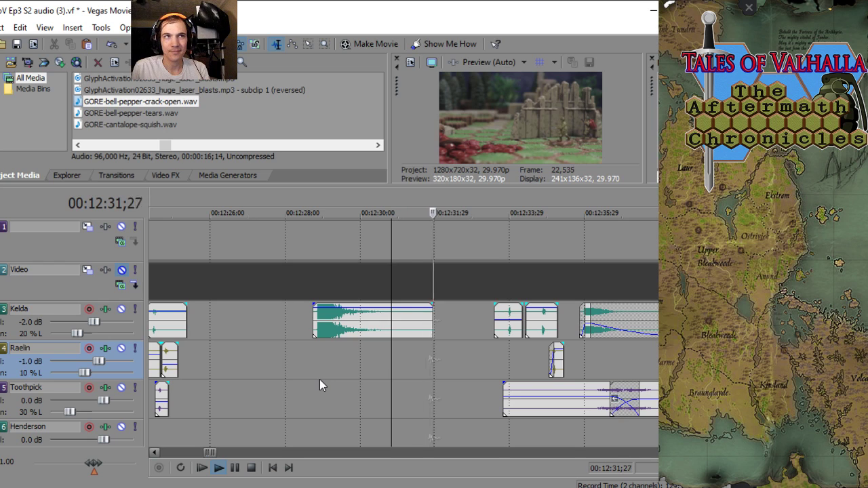
key("space")
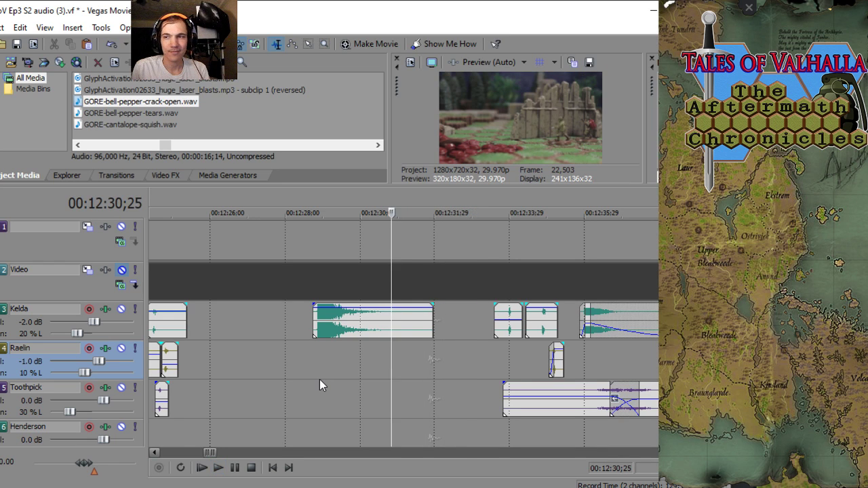
key("space")
scroll(319, 385, "down", 3)
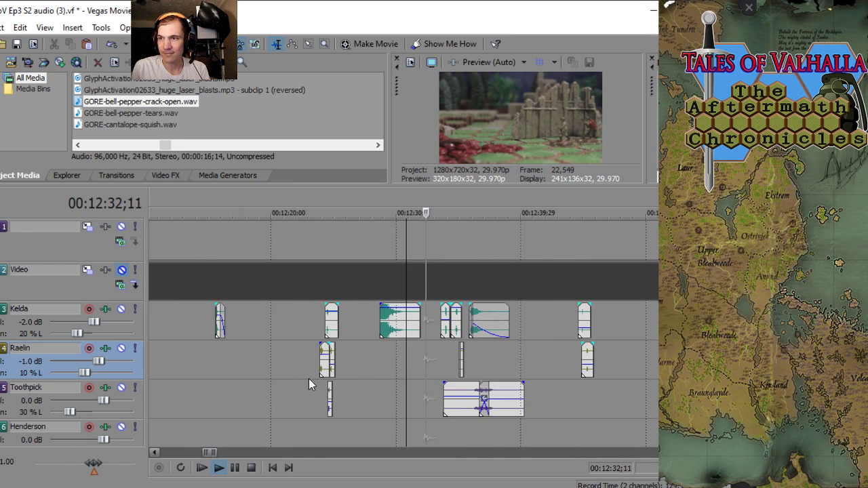
key("space")
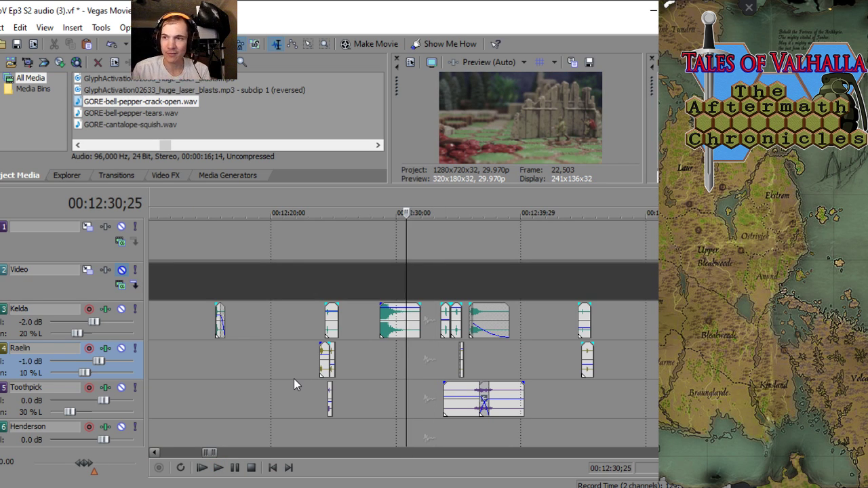
scroll(293, 379, "up", 3)
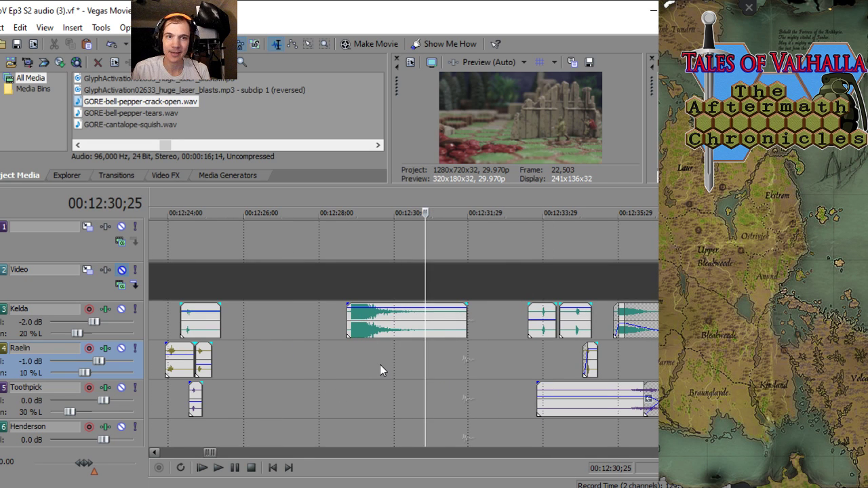
key("space")
scroll(379, 364, "down", 2)
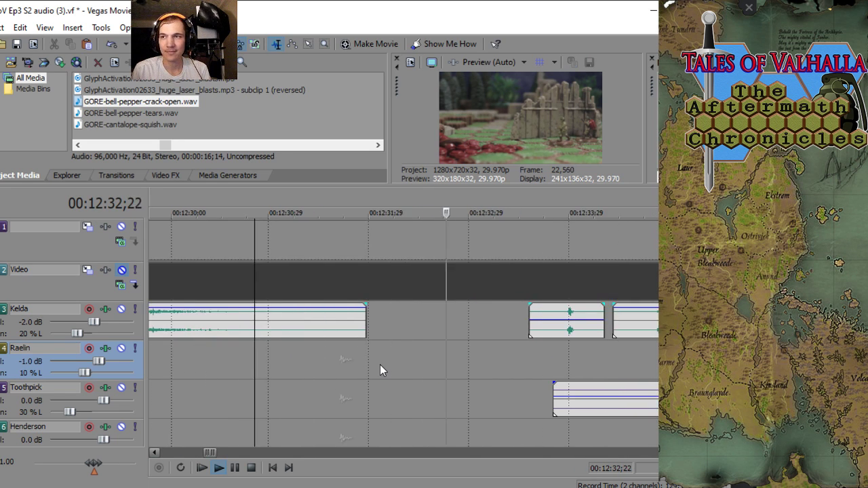
key("space")
- Review the sound clips surrounding 00:12:30 and save the project
scroll(332, 372, "down", 3)
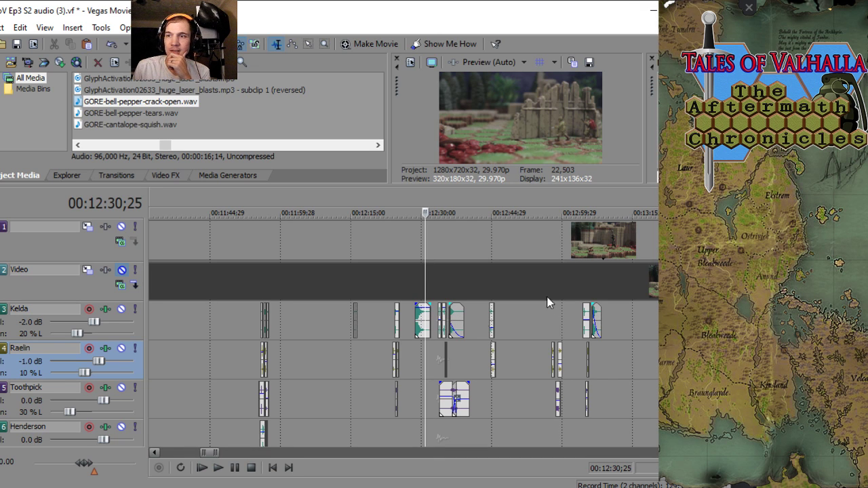
scroll(419, 336, "up", 5)
scroll(420, 336, "down", 2)
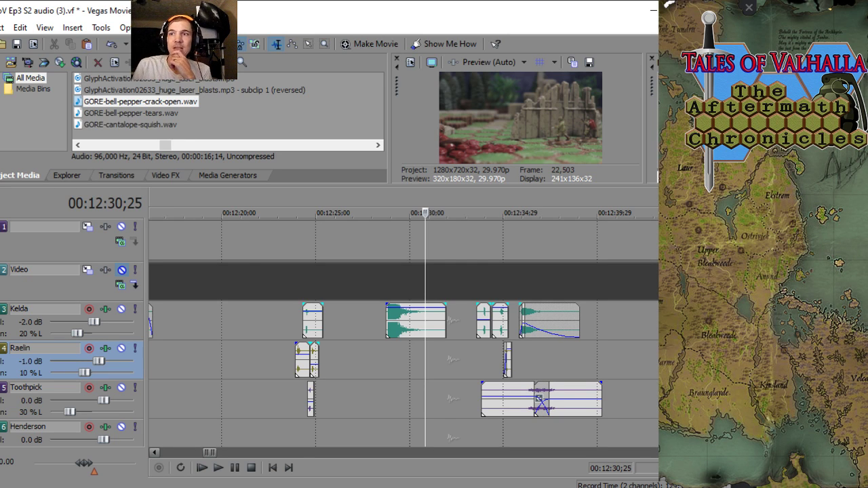
scroll(343, 261, "down", 5)
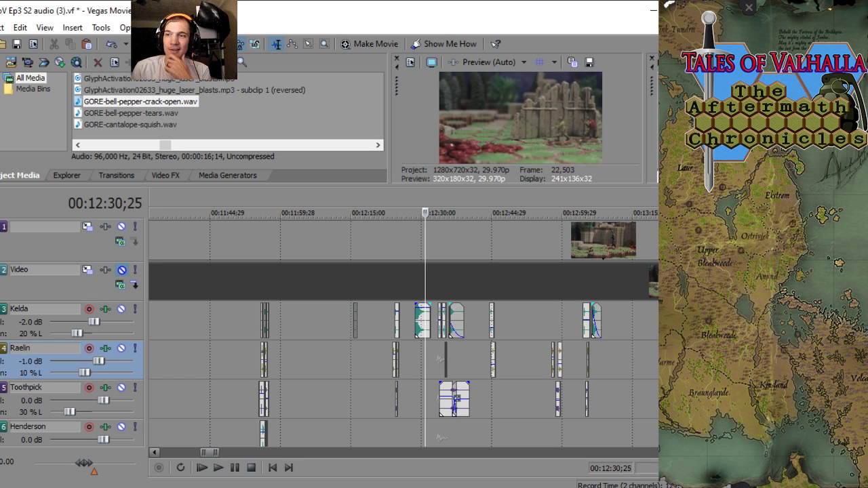
left_click(3, 27)
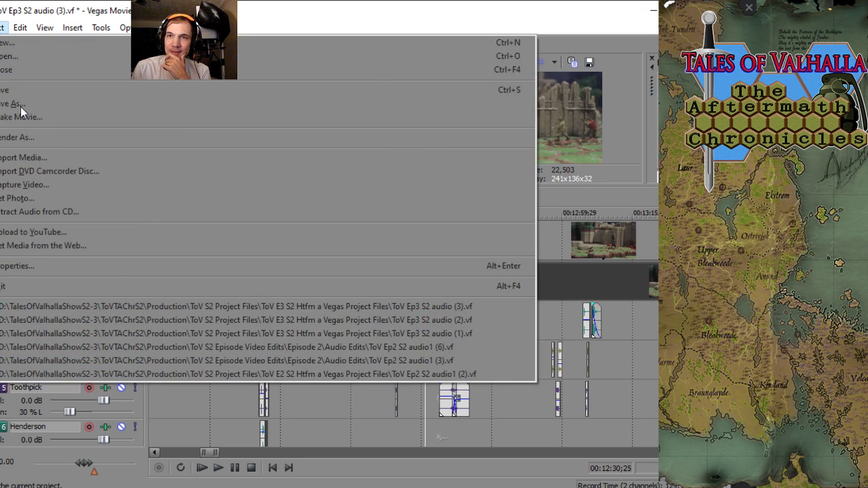
left_click(26, 94)
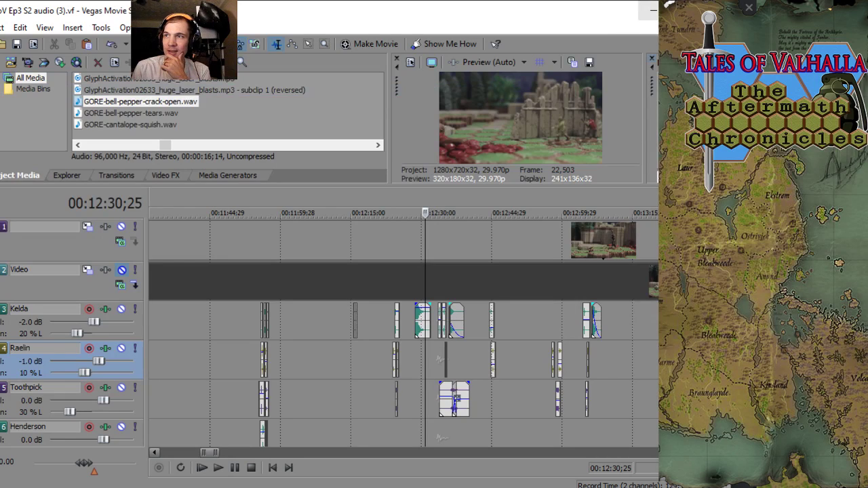